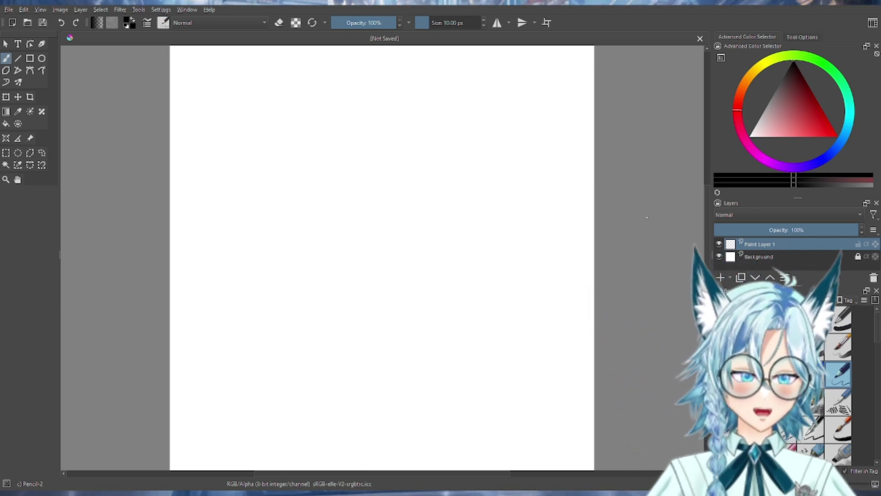
# Draw a large circle in the upper middle of the canvas with the Ellipse tool
pyautogui.click(42, 58)
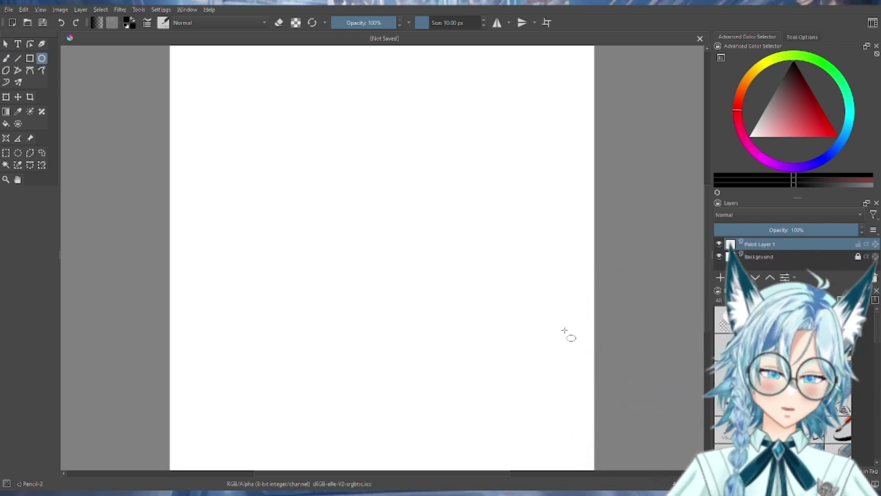
pyautogui.hotkey('ctrl', '-')
pyautogui.hotkey('ctrl', '-')
pyautogui.press('+')
pyautogui.press('+')
pyautogui.press('+')
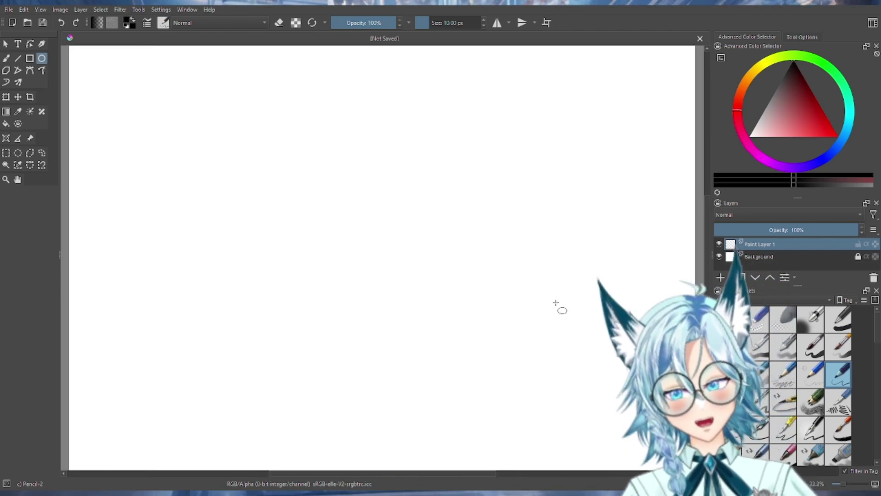
pyautogui.moveTo(556, 300); pyautogui.dragTo(554, 362)
pyautogui.moveTo(359, 142); pyautogui.dragTo(499, 265)
pyautogui.hotkey('ctrl', 'z')
pyautogui.moveTo(352, 147); pyautogui.dragTo(493, 298)
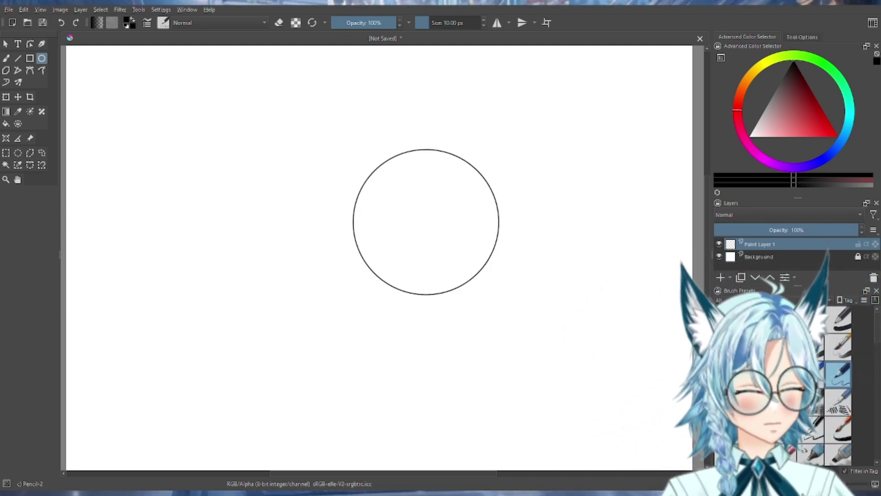
# Draw a square inscribed in the circle with the Rectangle tool, its corners meeting the circle's outline
pyautogui.click(30, 59)
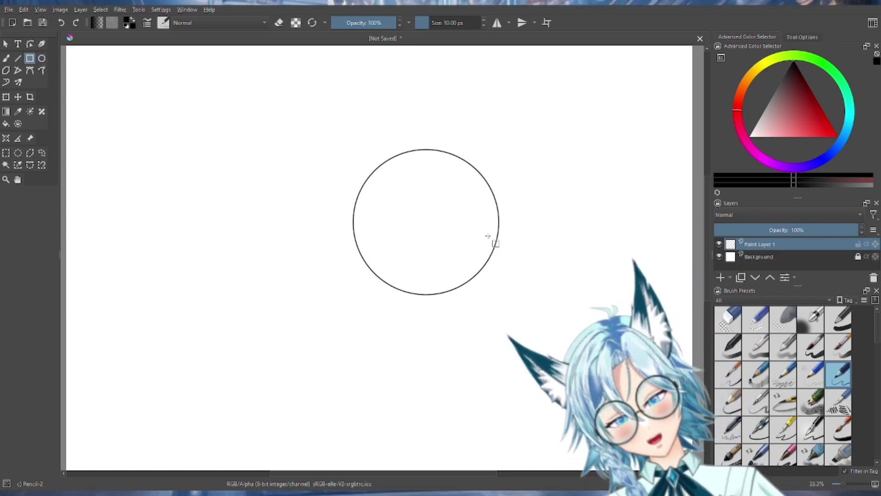
pyautogui.hotkey('ctrl', '+')
pyautogui.hotkey('ctrl', '+')
pyautogui.hotkey('ctrl', '+')
pyautogui.moveTo(523, 226); pyautogui.dragTo(395, 320)
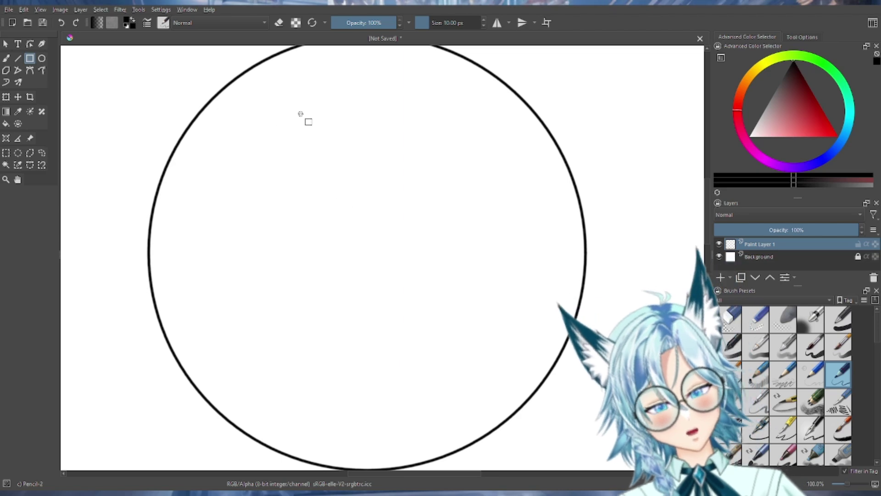
pyautogui.press('-')
pyautogui.moveTo(270, 148); pyautogui.dragTo(472, 358)
pyautogui.hotkey('ctrl', '-')
pyautogui.hotkey('ctrl', '-')
pyautogui.hotkey('ctrl', '-')
pyautogui.hotkey('ctrl', '+')
pyautogui.hotkey('ctrl', '+')
pyautogui.hotkey('ctrl', '+')
pyautogui.hotkey('ctrl', 'z')
pyautogui.moveTo(399, 208); pyautogui.dragTo(474, 355)
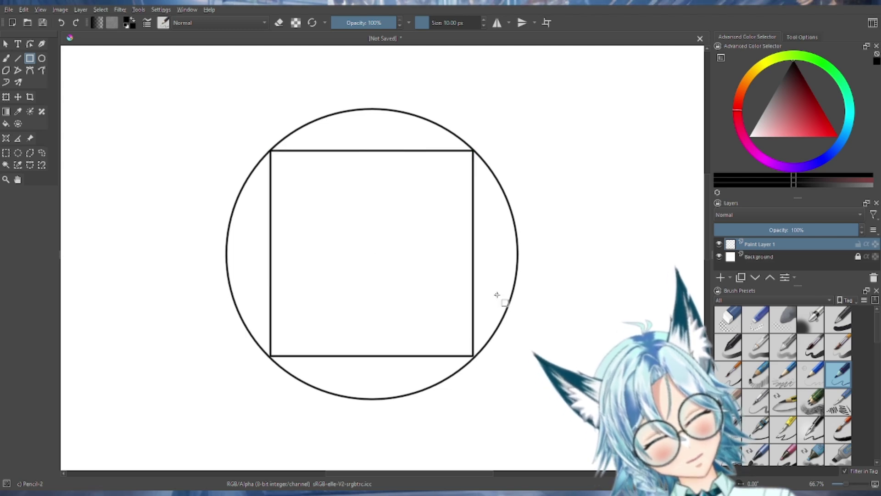
# Examine the size and position of the circle and square relative to the whole canvas
pyautogui.hotkey('ctrl', '-')
pyautogui.hotkey('ctrl', '-')
pyautogui.hotkey('ctrl', '-')
pyautogui.hotkey('ctrl', '-')
pyautogui.hotkey('ctrl', '-')
pyautogui.hotkey('ctrl', '+')
pyautogui.hotkey('ctrl', '+')
pyautogui.hotkey('ctrl', '+')
pyautogui.hotkey('ctrl', '+')
pyautogui.hotkey('ctrl', '+')
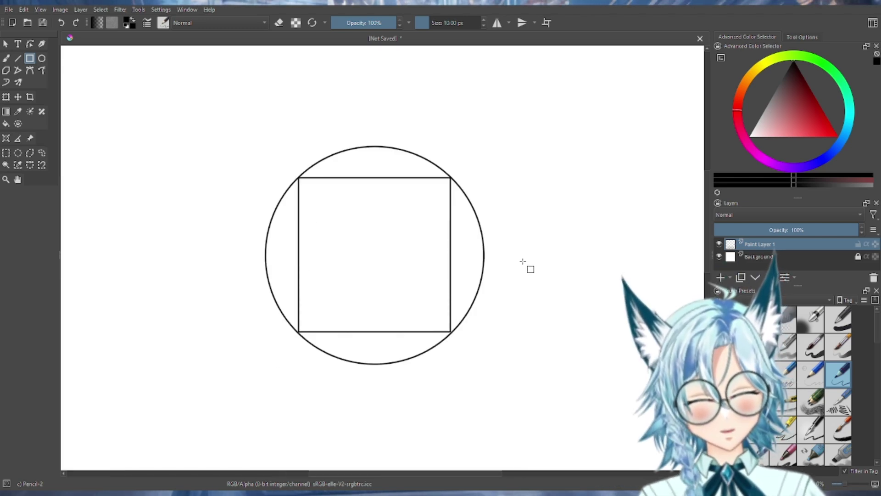
# Transform the circle-and-square guide to a smaller size and move it to the upper middle of the canvas
pyautogui.hotkey('ctrl', 't')
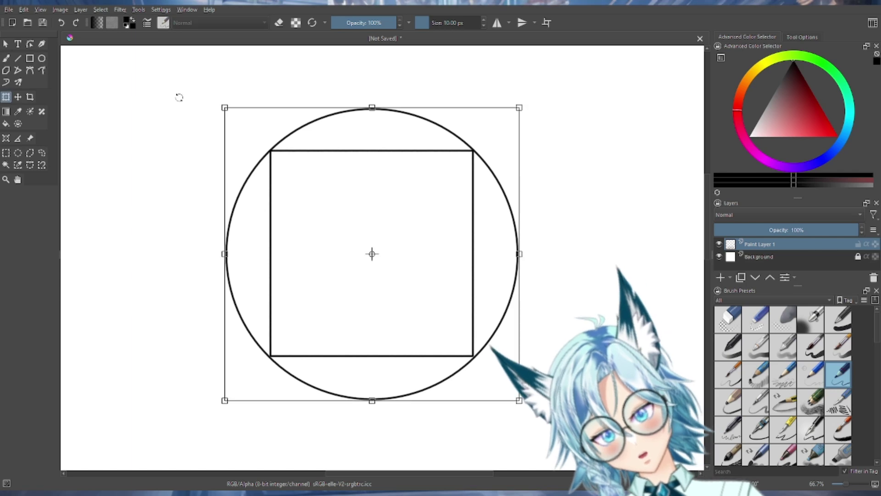
pyautogui.moveTo(519, 107); pyautogui.dragTo(496, 136)
pyautogui.scroll(-4, 469, 193)
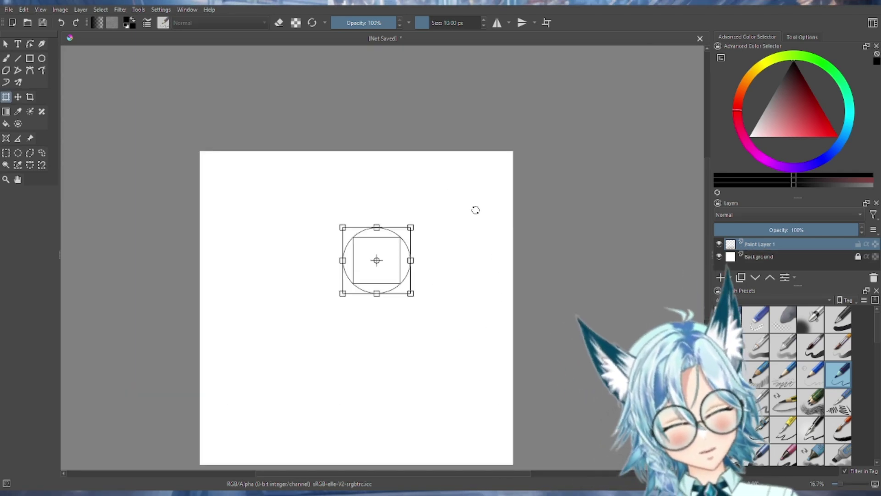
pyautogui.scroll(4, 471, 220)
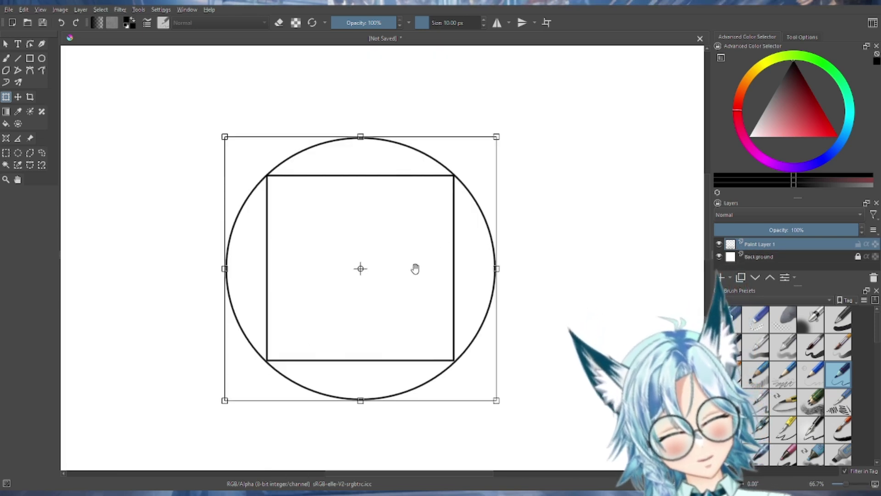
pyautogui.moveTo(414, 268); pyautogui.dragTo(408, 172)
pyautogui.moveTo(541, 181); pyautogui.dragTo(531, 336)
pyautogui.scroll(-3, 540, 281)
pyautogui.moveTo(415, 236); pyautogui.dragTo(405, 249)
pyautogui.moveTo(370, 291); pyautogui.dragTo(372, 202)
pyautogui.moveTo(414, 150); pyautogui.dragTo(407, 153)
# Turn on horizontal mirroring and align the mirror axis with the centre of the circle-and-square guide
pyautogui.press('-')
pyautogui.press('-')
pyautogui.press('-')
pyautogui.press('+')
pyautogui.press('+')
pyautogui.press('+')
pyautogui.press('+')
pyautogui.press('+')
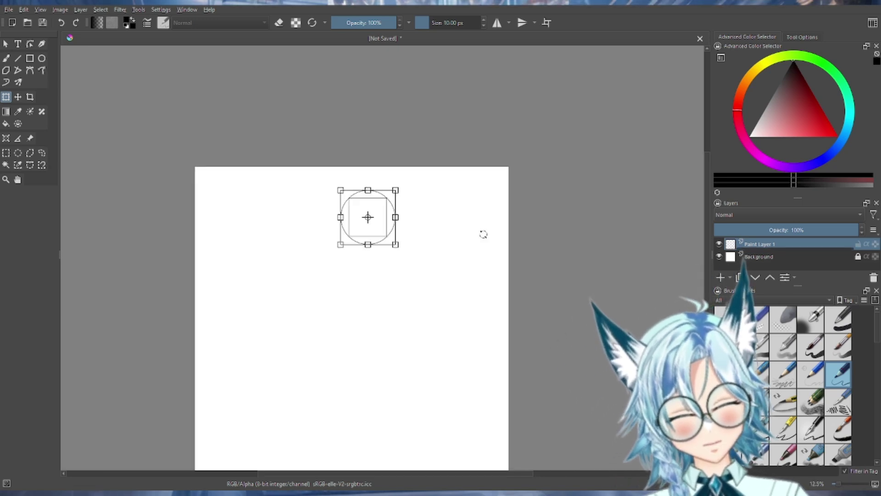
pyautogui.press('+')
pyautogui.press('+')
pyautogui.moveTo(513, 174); pyautogui.dragTo(513, 369)
pyautogui.moveTo(523, 306); pyautogui.dragTo(558, 361)
pyautogui.moveTo(552, 305); pyautogui.dragTo(561, 295)
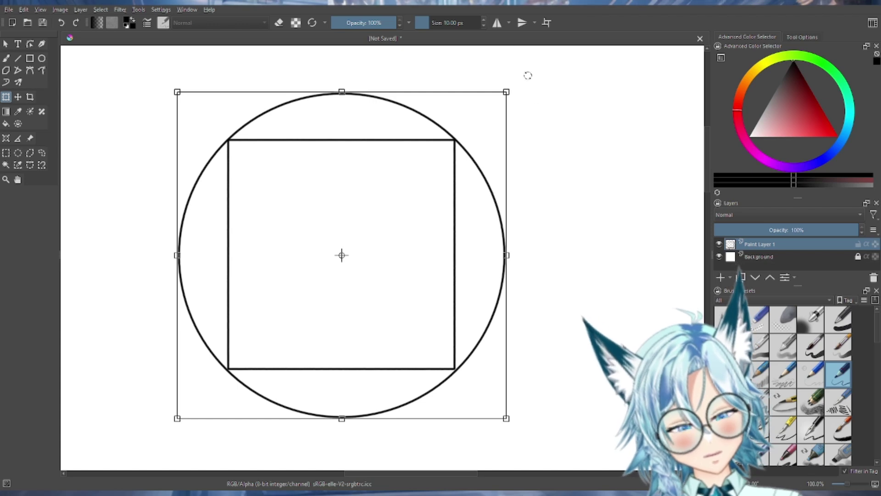
pyautogui.click(496, 23)
pyautogui.moveTo(242, 71); pyautogui.dragTo(341, 65)
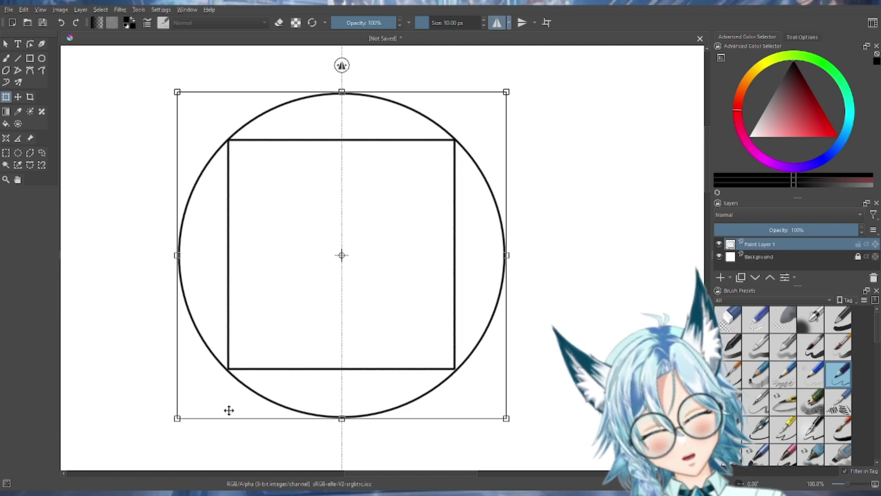
# Sketch a mirrored pair of eyes inside the square with the Freehand Brush: arched upper lid, flat lower lid and curved iris sides
pyautogui.click(6, 59)
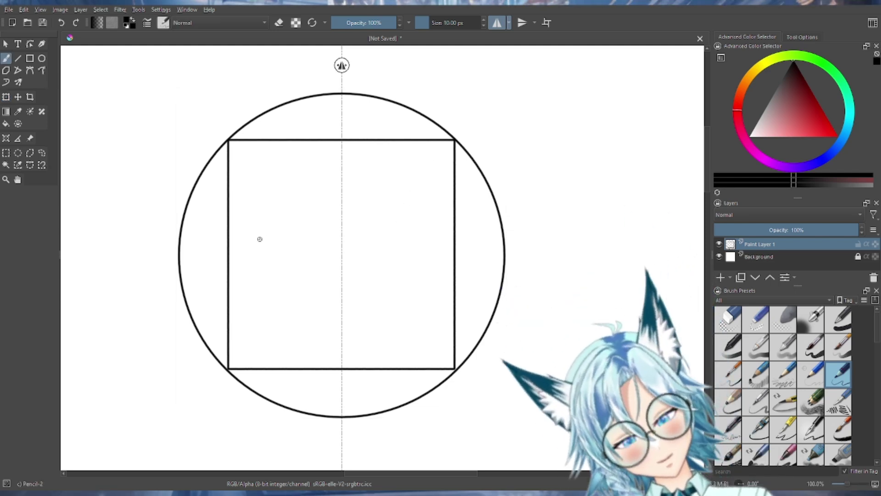
pyautogui.hotkey('ctrl', '+')
pyautogui.hotkey('ctrl', '+')
pyautogui.hotkey('ctrl', '-')
pyautogui.hotkey('ctrl', '-')
pyautogui.hotkey('ctrl', '+')
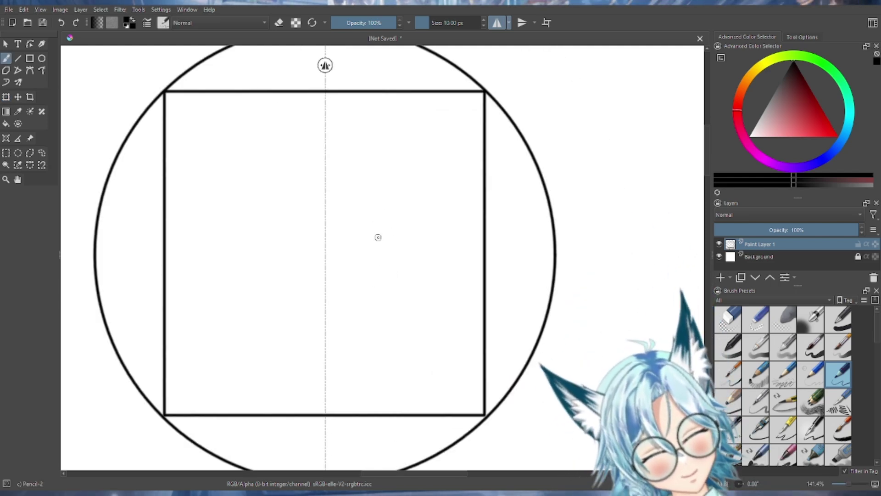
pyautogui.moveTo(376, 252); pyautogui.dragTo(456, 274)
pyautogui.scroll(1, 415, 308)
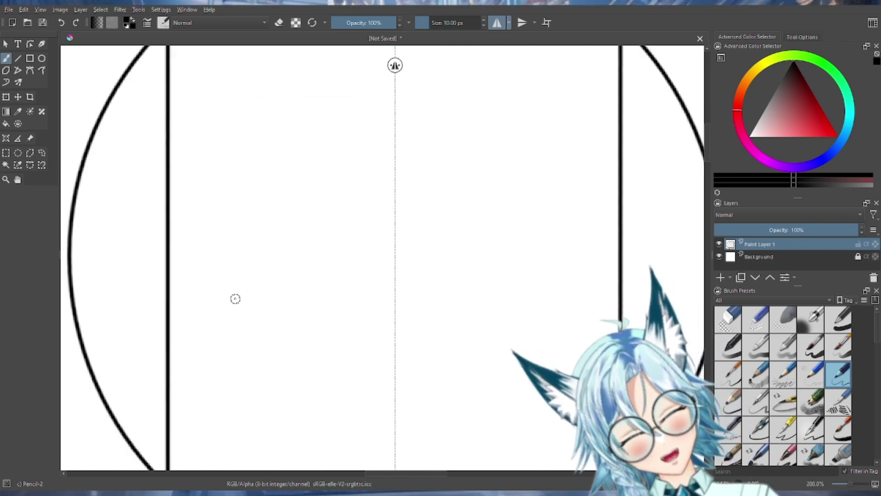
pyautogui.hotkey('ctrl', 'z')
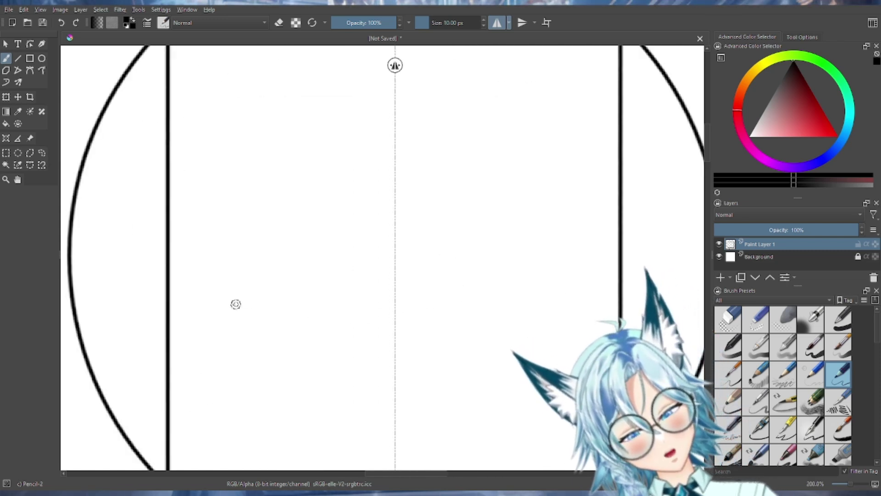
pyautogui.moveTo(203, 305); pyautogui.dragTo(340, 301)
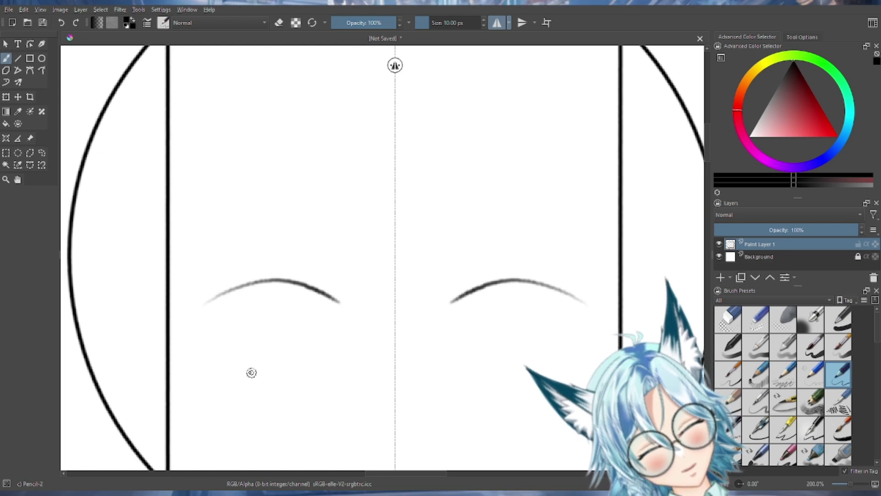
pyautogui.moveTo(223, 371)
pyautogui.mouseDown()
pyautogui.moveTo(265, 382)
pyautogui.moveTo(346, 374)
pyautogui.mouseUp()
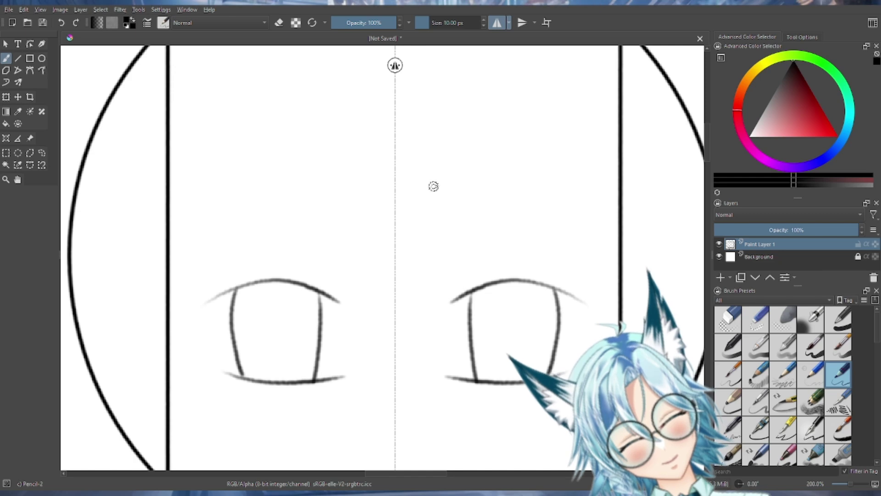
# Outline a thick upper eyelash above each upper lid line, ending in a pointed wing at the outer corner
pyautogui.scroll(-5, 412, 185)
pyautogui.scroll(4, 547, 183)
pyautogui.hotkey('ctrl', '+')
pyautogui.hotkey('ctrl', '+')
pyautogui.hotkey('ctrl', '+')
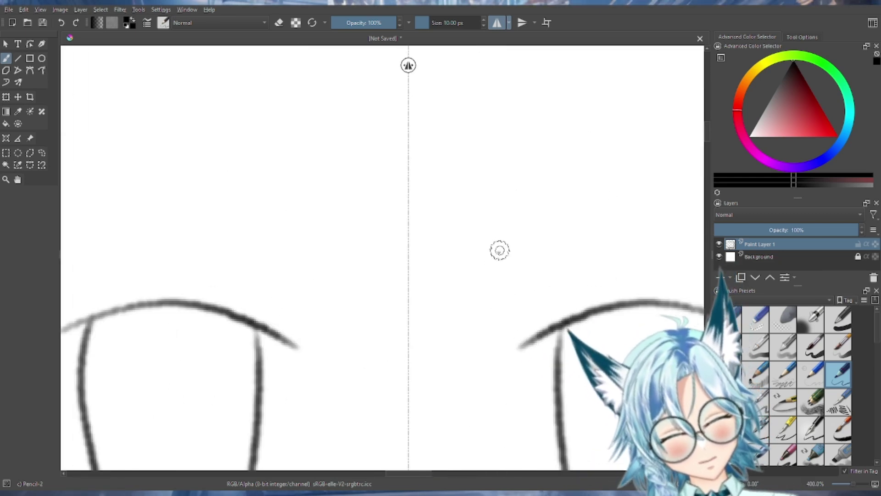
pyautogui.moveTo(291, 329)
pyautogui.mouseDown()
pyautogui.moveTo(238, 288)
pyautogui.moveTo(152, 277)
pyautogui.mouseUp()
pyautogui.moveTo(419, 252); pyautogui.dragTo(586, 242)
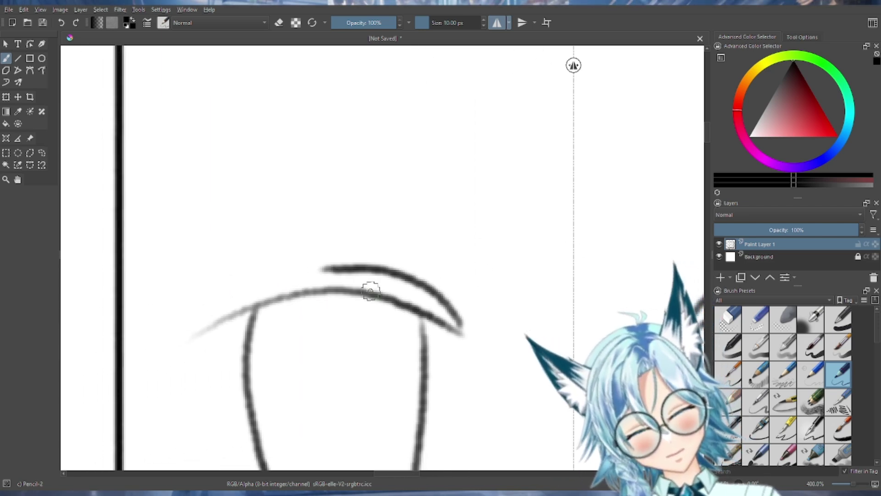
pyautogui.hotkey('ctrl', 'z')
pyautogui.moveTo(451, 311)
pyautogui.mouseDown()
pyautogui.moveTo(430, 289)
pyautogui.moveTo(395, 278)
pyautogui.moveTo(222, 250)
pyautogui.moveTo(200, 250)
pyautogui.moveTo(202, 329)
pyautogui.mouseUp()
pyautogui.hotkey('ctrl', 'z')
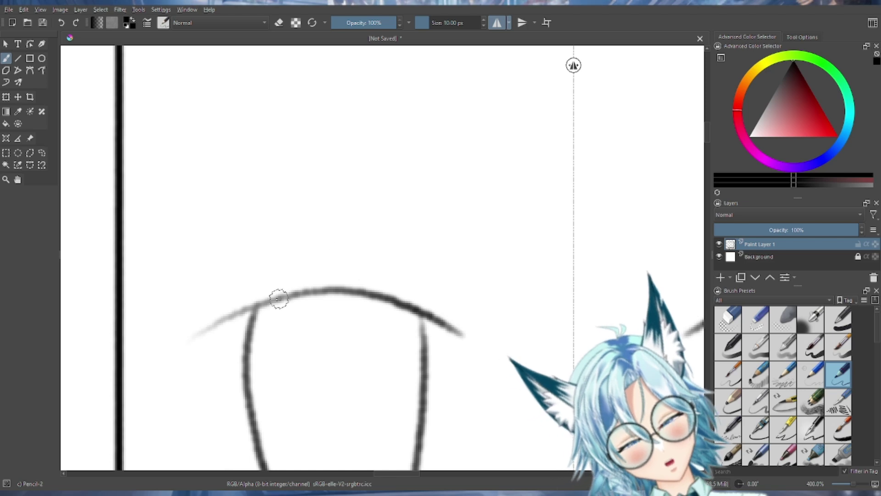
pyautogui.moveTo(254, 276); pyautogui.dragTo(448, 299)
pyautogui.press('2')
pyautogui.scroll(5, 535, 205)
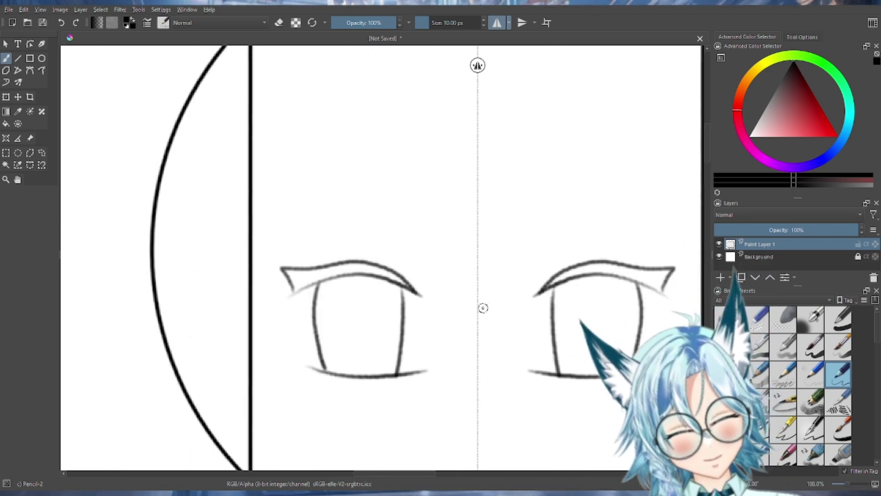
# Examine the eyes' placement and proportions within the head guide
pyautogui.scroll(-4, 493, 138)
pyautogui.hotkey('ctrl', '-')
pyautogui.hotkey('ctrl', '-')
pyautogui.hotkey('ctrl', '-')
pyautogui.hotkey('ctrl', '-')
pyautogui.hotkey('ctrl', '-')
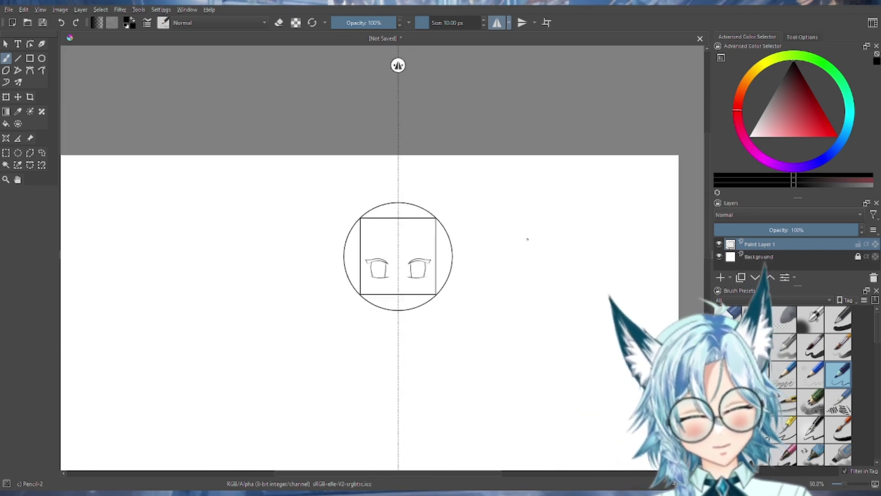
pyautogui.hotkey('ctrl', '+')
pyautogui.hotkey('ctrl', '+')
pyautogui.hotkey('ctrl', '+')
pyautogui.hotkey('ctrl', '+')
pyautogui.hotkey('ctrl', '+')
pyautogui.hotkey('ctrl', '+')
pyautogui.scroll(3, 531, 225)
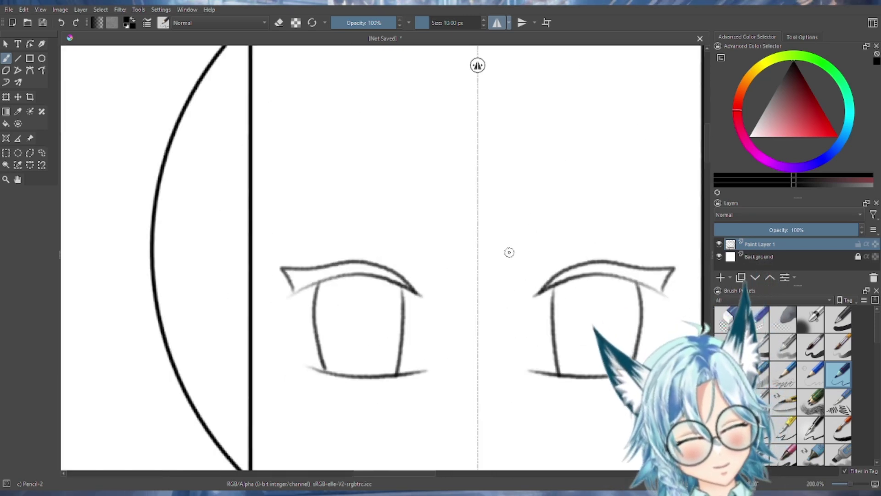
# Add a short crease stroke near each inner eye corner and a long arched line above each eye
pyautogui.moveTo(423, 271); pyautogui.dragTo(446, 292)
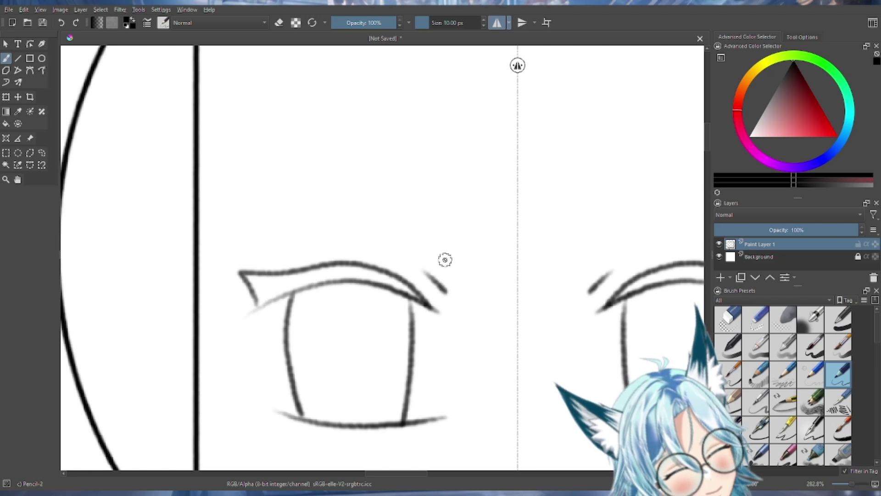
pyautogui.moveTo(297, 221)
pyautogui.mouseDown()
pyautogui.moveTo(395, 228)
pyautogui.moveTo(471, 260)
pyautogui.mouseUp()
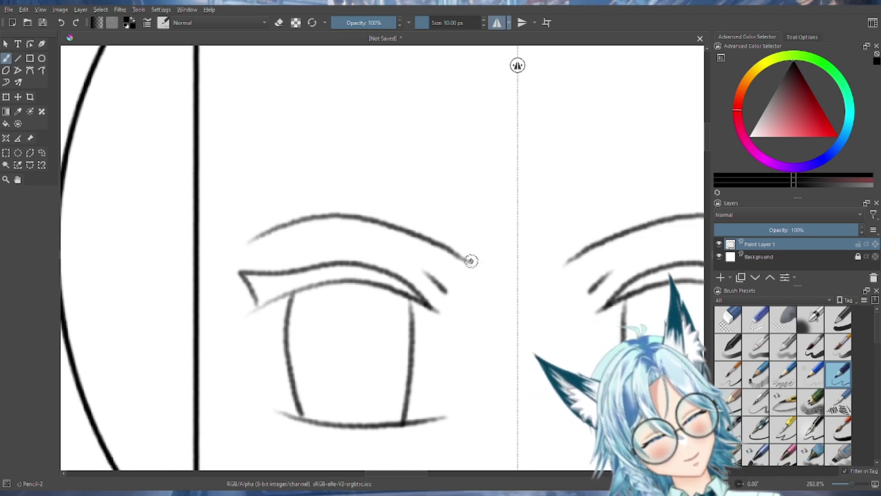
pyautogui.hotkey('ctrl', 'z')
pyautogui.moveTo(246, 227); pyautogui.dragTo(483, 259)
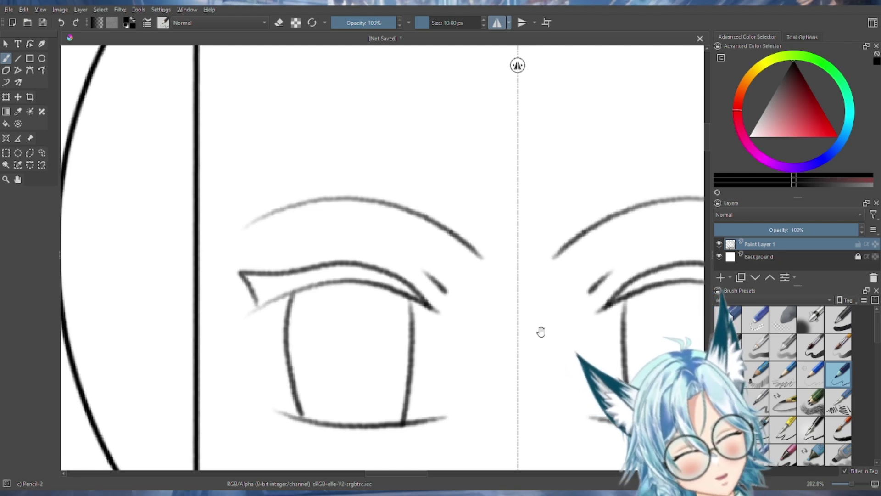
# Draw a rounded highlight and a small round pupil in each iris, with curved lines from the pupil to both iris sides
pyautogui.moveTo(542, 332); pyautogui.dragTo(491, 189)
pyautogui.moveTo(348, 164)
pyautogui.mouseDown()
pyautogui.moveTo(340, 191)
pyautogui.moveTo(354, 209)
pyautogui.moveTo(377, 196)
pyautogui.mouseUp()
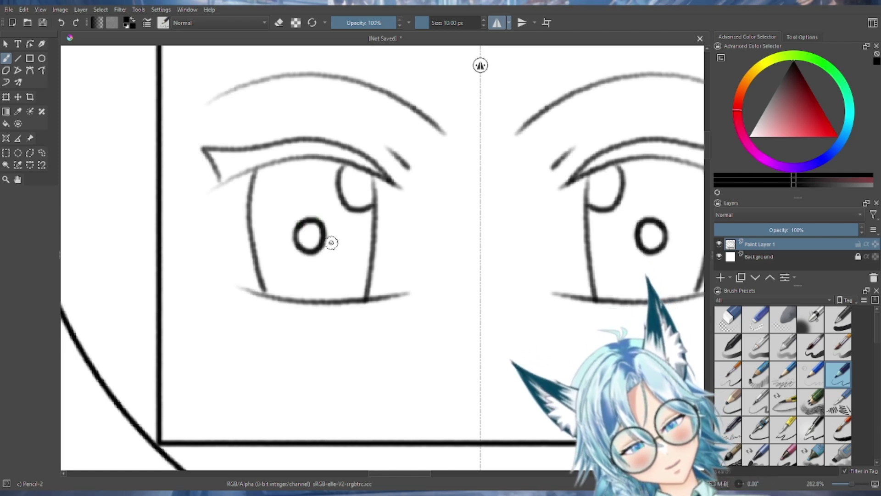
pyautogui.moveTo(324, 238); pyautogui.dragTo(363, 242)
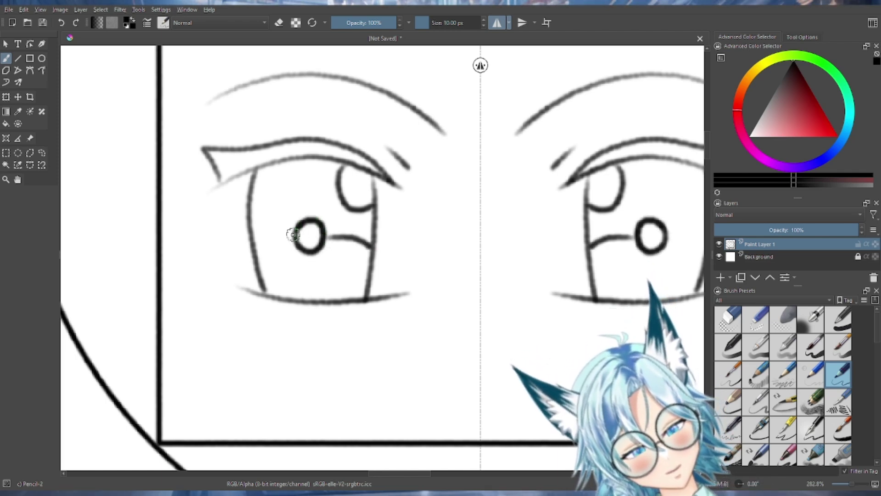
pyautogui.moveTo(290, 233); pyautogui.dragTo(255, 239)
# Sketch a small inverted-V shape centred on the mirror axis below the eyes
pyautogui.hotkey('ctrl', '-')
pyautogui.hotkey('ctrl', '-')
pyautogui.hotkey('ctrl', '-')
pyautogui.hotkey('ctrl', '-')
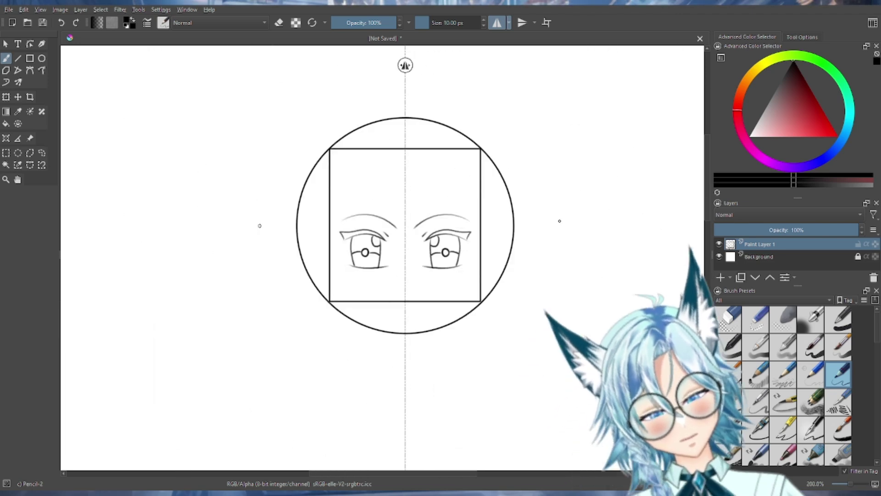
pyautogui.hotkey('ctrl', '+')
pyautogui.hotkey('ctrl', '+')
pyautogui.hotkey('ctrl', '+')
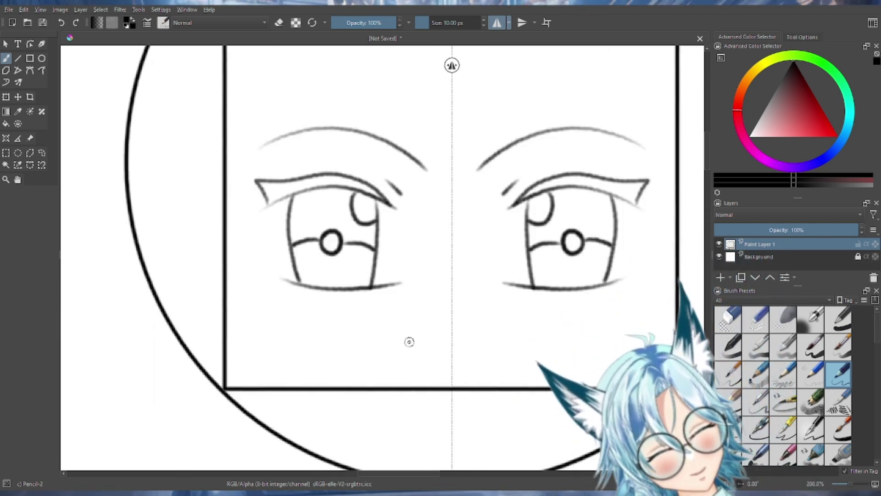
pyautogui.moveTo(427, 335); pyautogui.dragTo(449, 321)
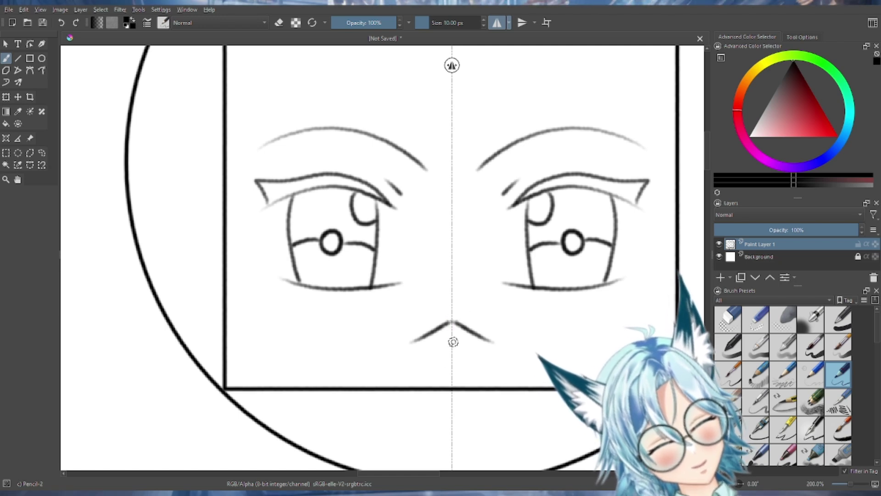
pyautogui.moveTo(396, 382); pyautogui.dragTo(452, 380)
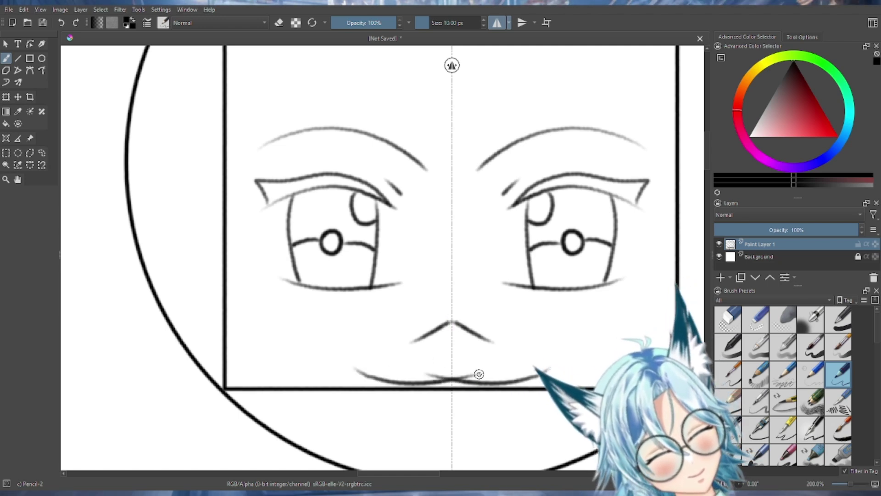
pyautogui.hotkey('ctrl', 'z')
pyautogui.moveTo(370, 360)
pyautogui.mouseDown()
pyautogui.moveTo(382, 376)
pyautogui.moveTo(460, 394)
pyautogui.mouseUp()
pyautogui.hotkey('ctrl', 'z')
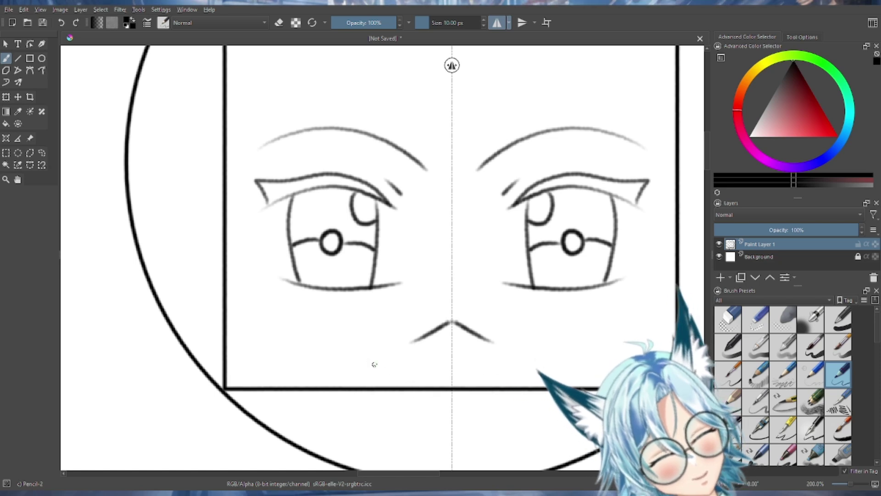
pyautogui.hotkey('ctrl', 'z')
# Draw a wide, shallow smiling mouth curve below the nose, dipping just under the square guide's lower edge
pyautogui.moveTo(347, 365)
pyautogui.mouseDown()
pyautogui.moveTo(390, 389)
pyautogui.moveTo(463, 400)
pyautogui.mouseUp()
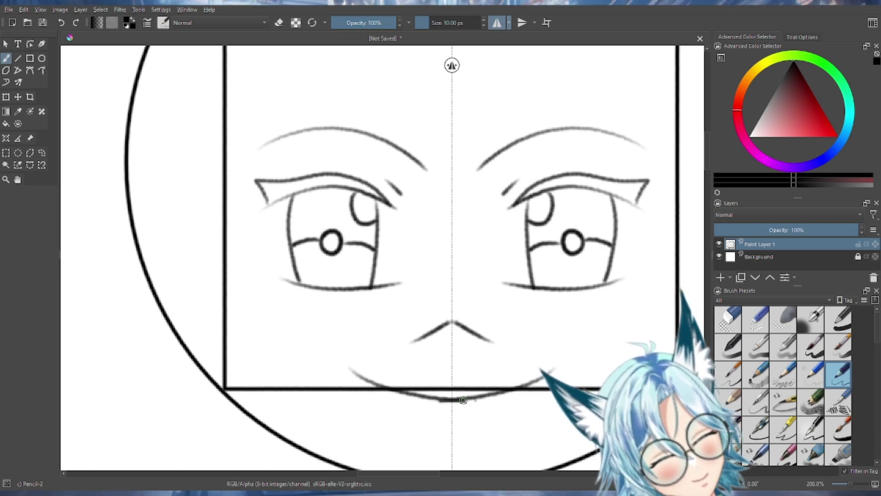
pyautogui.hotkey('ctrl', '-')
pyautogui.hotkey('ctrl', '-')
pyautogui.hotkey('ctrl', '-')
pyautogui.hotkey('ctrl', '-')
pyautogui.hotkey('ctrl', '+')
pyautogui.hotkey('ctrl', '+')
pyautogui.hotkey('ctrl', '+')
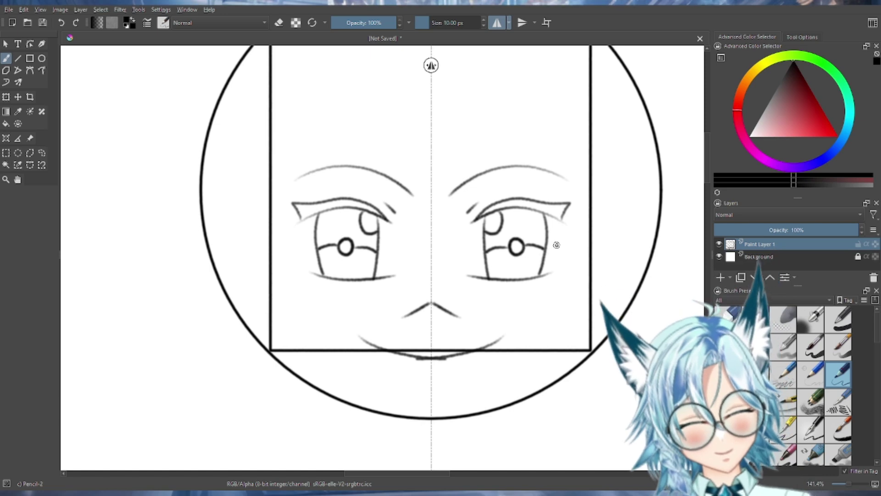
# Draw rounded ears outside the square's sides and a jawline curving from the ears to a pointed chin on the mirror axis
pyautogui.hotkey('ctrl', '+')
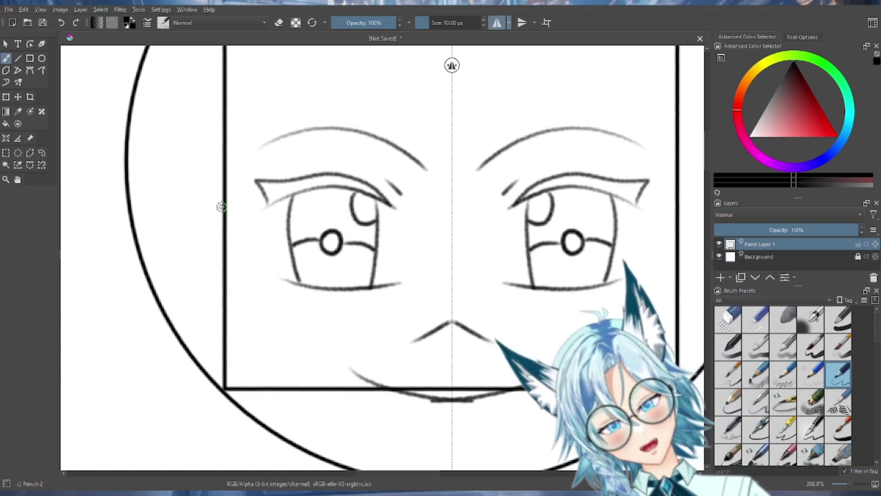
pyautogui.moveTo(198, 197)
pyautogui.mouseDown()
pyautogui.moveTo(185, 240)
pyautogui.moveTo(189, 291)
pyautogui.moveTo(225, 337)
pyautogui.mouseUp()
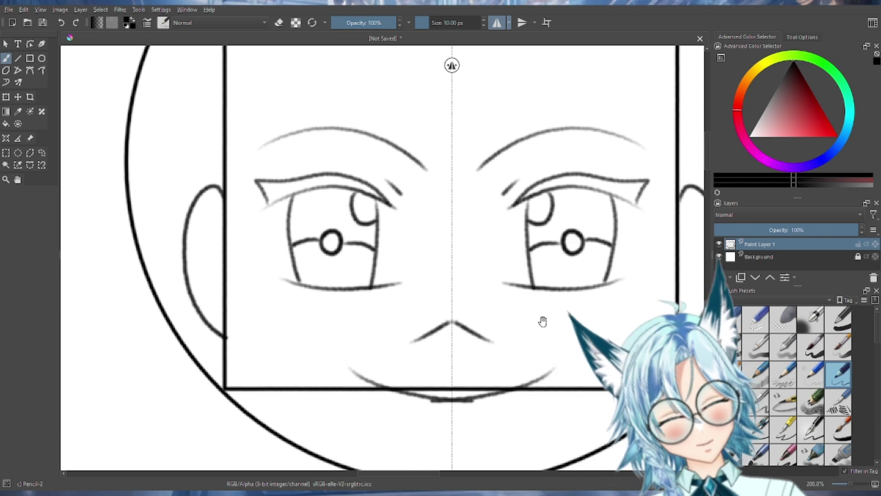
pyautogui.moveTo(540, 315); pyautogui.dragTo(422, 208)
pyautogui.moveTo(140, 239)
pyautogui.mouseDown()
pyautogui.moveTo(221, 313)
pyautogui.moveTo(353, 374)
pyautogui.mouseUp()
# Examine the proportions of the whole head with its ears, mouth and jawline
pyautogui.press('-')
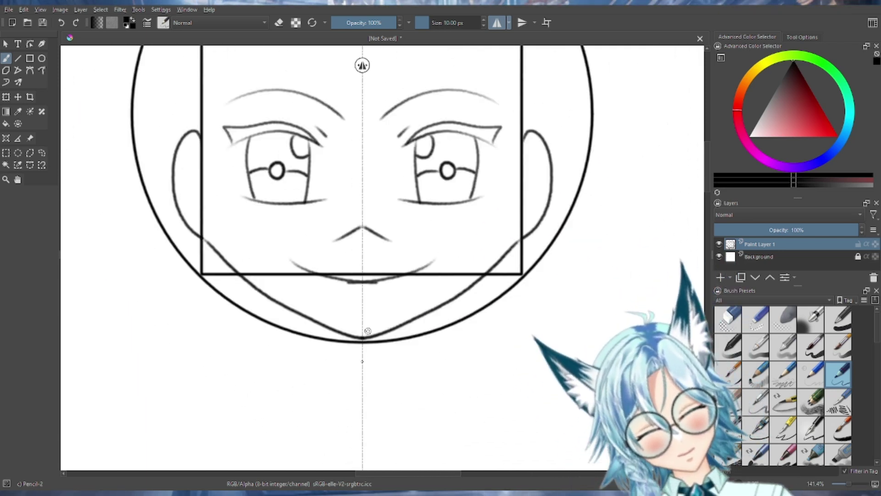
pyautogui.press('-')
pyautogui.press('-')
pyautogui.press('+')
pyautogui.press('+')
pyautogui.press('-')
pyautogui.press('-')
pyautogui.press('-')
pyautogui.press('+')
pyautogui.press('+')
pyautogui.press('-')
pyautogui.press('-')
pyautogui.press('-')
pyautogui.press('-')
pyautogui.press('+')
pyautogui.press('+')
pyautogui.press('+')
pyautogui.press('+')
pyautogui.press('+')
pyautogui.press('+')
pyautogui.press('-')
pyautogui.press('-')
pyautogui.press('-')
pyautogui.moveTo(431, 222); pyautogui.dragTo(408, 349)
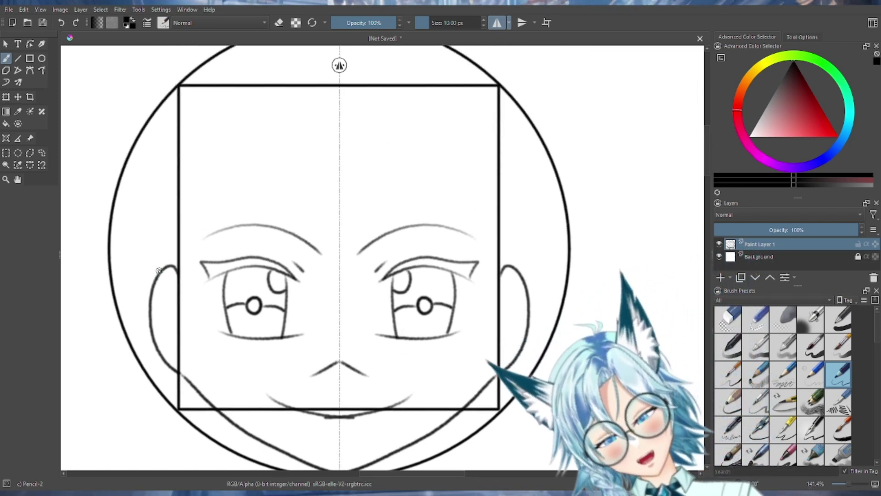
pyautogui.moveTo(159, 272)
pyautogui.mouseDown()
pyautogui.moveTo(171, 132)
pyautogui.moveTo(181, 95)
pyautogui.mouseUp()
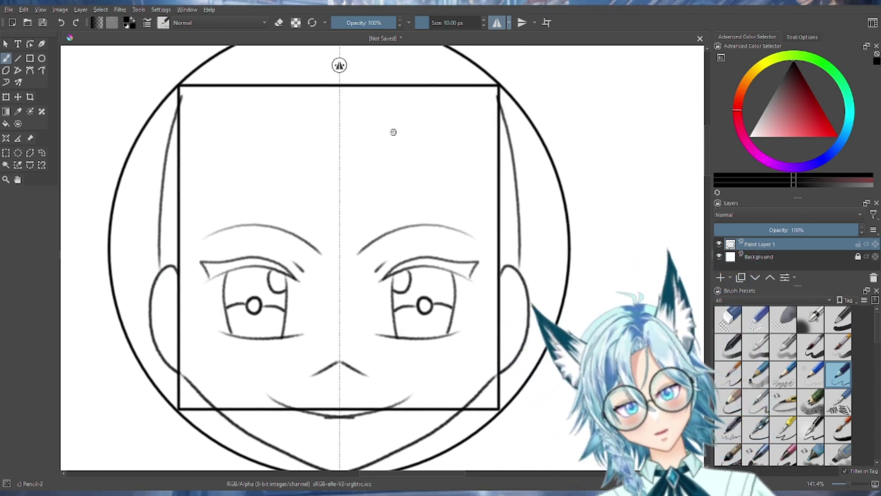
pyautogui.hotkey('ctrl', 'z')
# Erase the circle guide's sides and lower arc and the square's bottom corners outside the jawline, keeping the arc above the square
pyautogui.press('e')
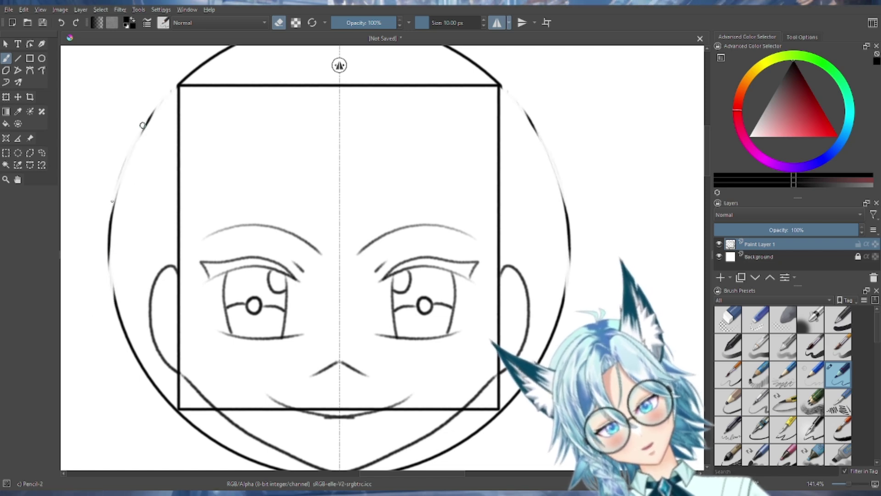
pyautogui.moveTo(108, 275); pyautogui.dragTo(109, 248)
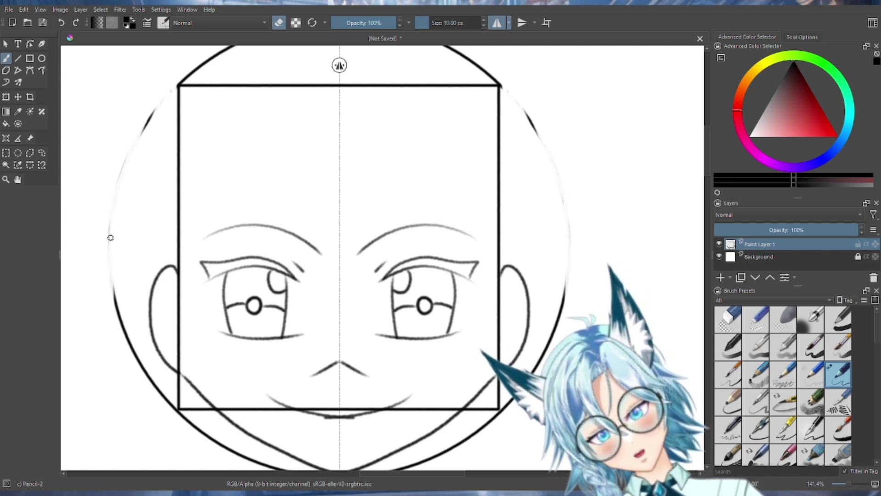
pyautogui.moveTo(142, 123); pyautogui.dragTo(151, 123)
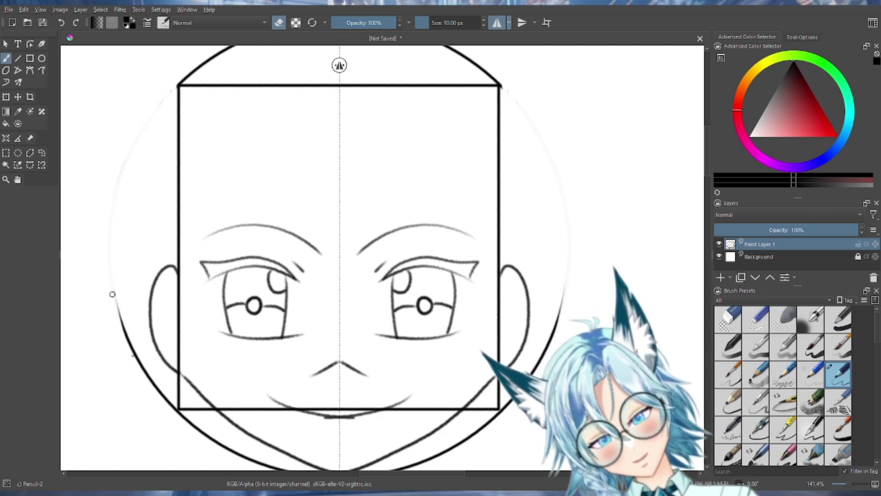
pyautogui.moveTo(112, 294); pyautogui.dragTo(135, 348)
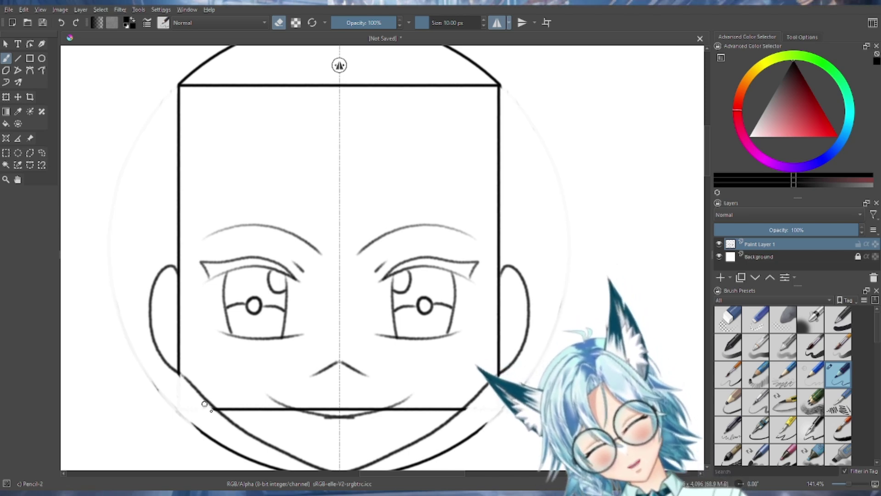
pyautogui.moveTo(565, 367); pyautogui.dragTo(592, 305)
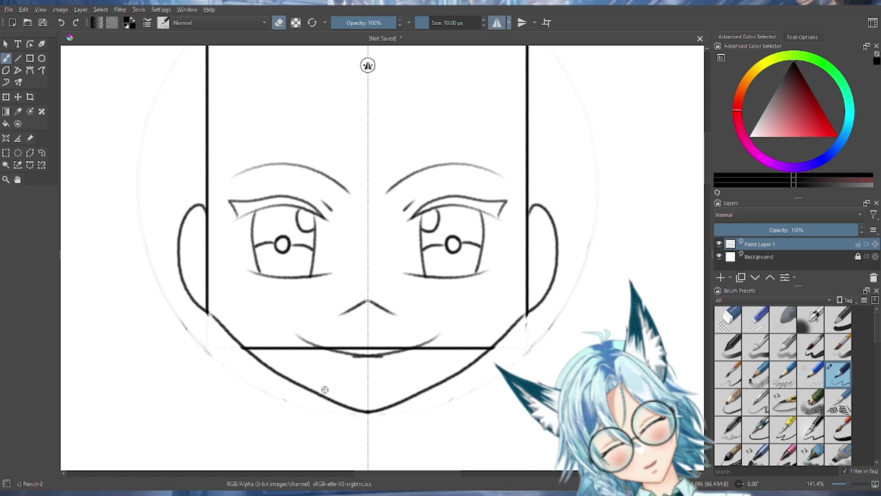
pyautogui.scroll(-4, 577, 285)
pyautogui.scroll(3, 568, 338)
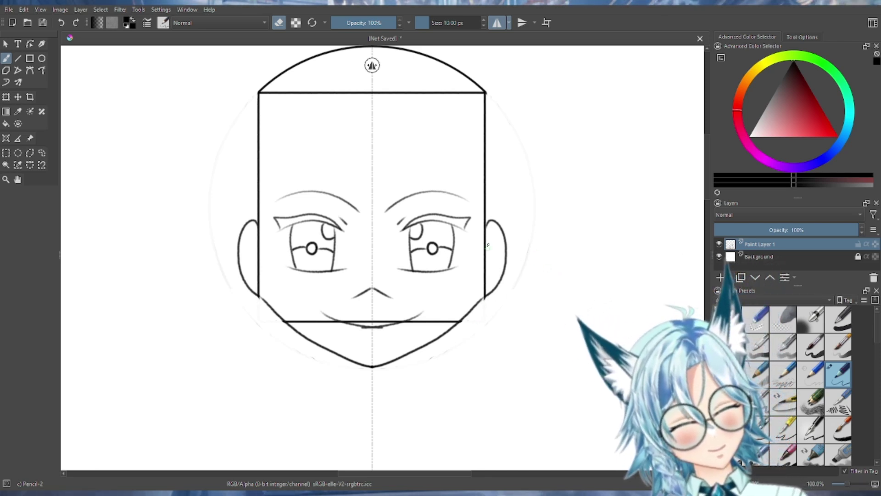
# Draw slightly curved head sides with the brush from the square's upper corners down to the tops of the ears
pyautogui.moveTo(555, 241); pyautogui.dragTo(517, 291)
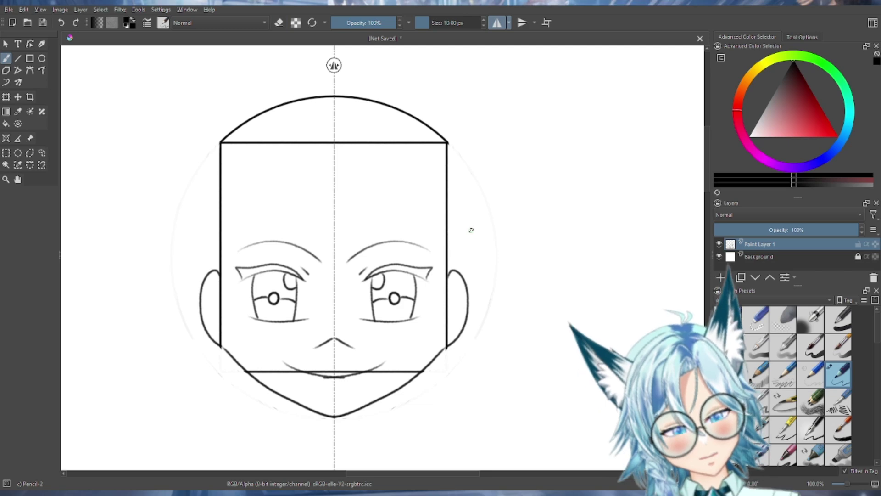
pyautogui.hotkey('ctrl', '+')
pyautogui.moveTo(503, 291); pyautogui.dragTo(563, 285)
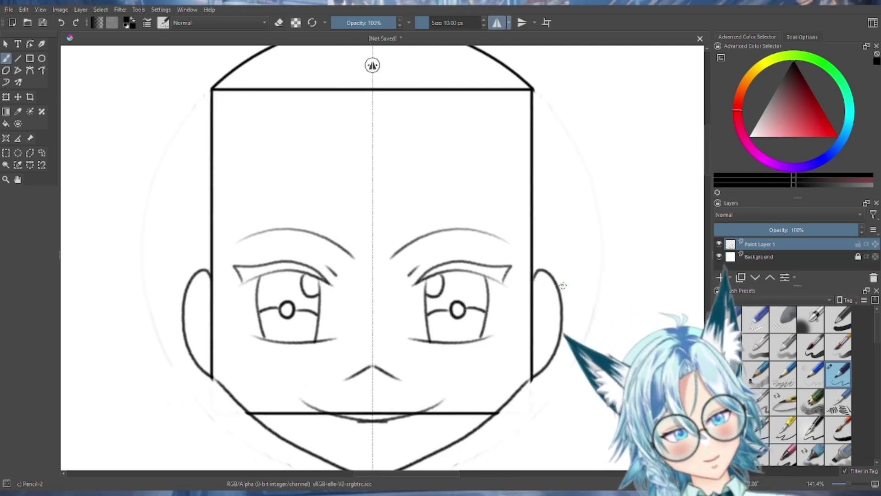
pyautogui.moveTo(191, 275)
pyautogui.mouseDown()
pyautogui.moveTo(183, 228)
pyautogui.moveTo(198, 113)
pyautogui.moveTo(210, 87)
pyautogui.mouseUp()
pyautogui.hotkey('ctrl', 'z')
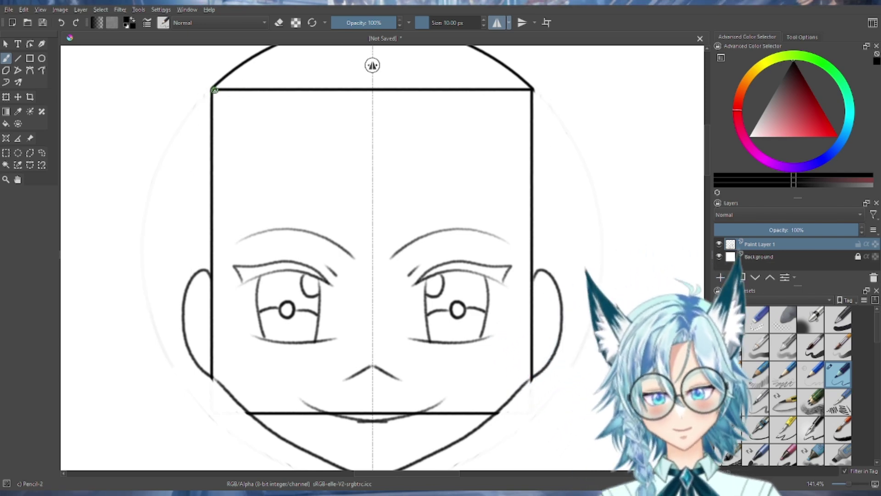
pyautogui.moveTo(191, 169); pyautogui.dragTo(185, 274)
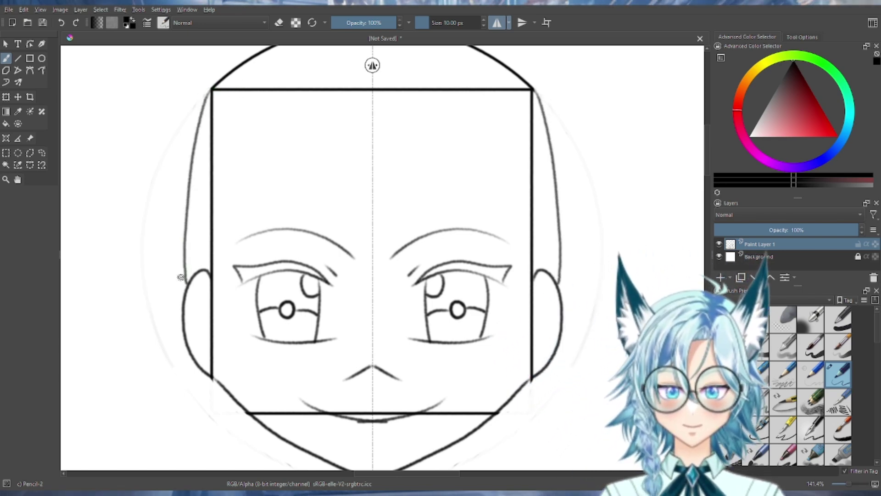
# Draw a hairline running from beside the outer eye corners up and across the forehead above the eyebrows
pyautogui.moveTo(220, 304)
pyautogui.mouseDown()
pyautogui.moveTo(251, 210)
pyautogui.moveTo(324, 188)
pyautogui.mouseUp()
pyautogui.hotkey('ctrl', '-')
pyautogui.hotkey('ctrl', '-')
pyautogui.hotkey('ctrl', '-')
pyautogui.hotkey('ctrl', '-')
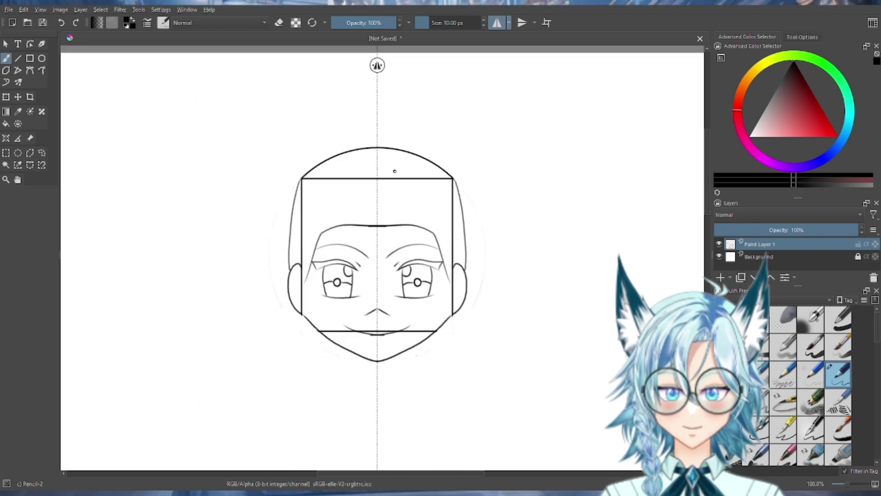
pyautogui.hotkey('ctrl', '+')
pyautogui.hotkey('ctrl', '+')
pyautogui.hotkey('ctrl', '+')
pyautogui.hotkey('ctrl', '+')
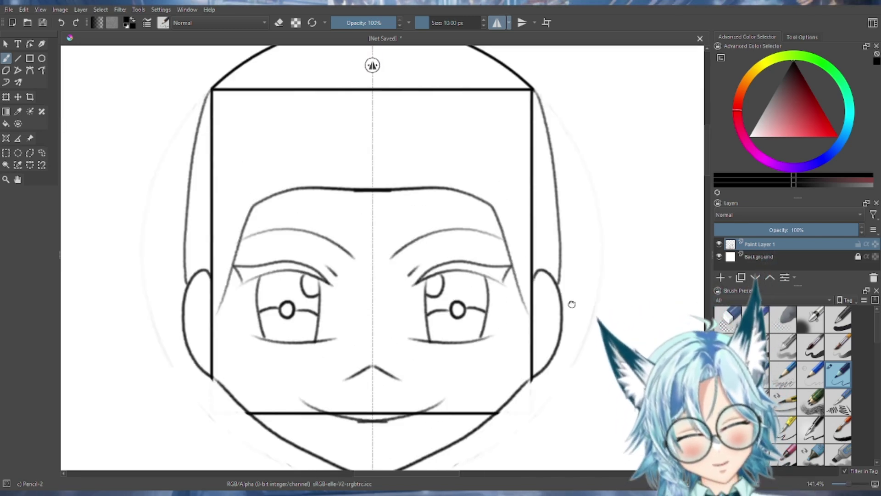
# Draw a short neck below the jaw and shoulder lines that extend outward and curve down at the ends
pyautogui.moveTo(571, 304); pyautogui.dragTo(540, 202)
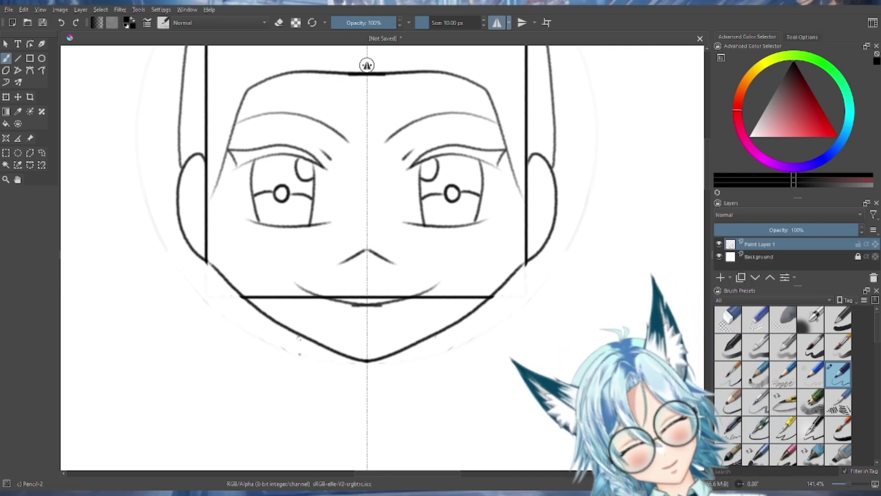
pyautogui.moveTo(299, 338)
pyautogui.mouseDown()
pyautogui.moveTo(291, 381)
pyautogui.moveTo(206, 385)
pyautogui.moveTo(158, 404)
pyautogui.mouseUp()
pyautogui.scroll(-5, 546, 291)
pyautogui.scroll(1, 368, 364)
pyautogui.hotkey('ctrl', '-')
pyautogui.hotkey('ctrl', '-')
pyautogui.hotkey('ctrl', '-')
pyautogui.hotkey('ctrl', '-')
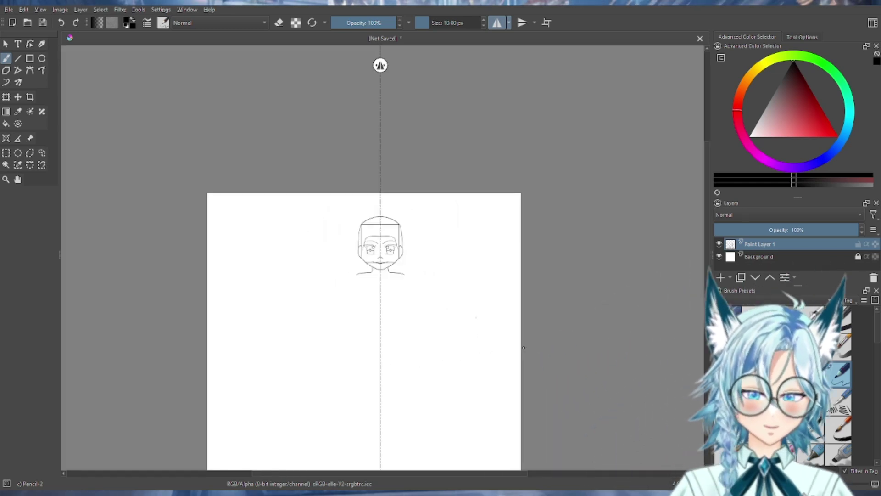
pyautogui.scroll(3, 454, 310)
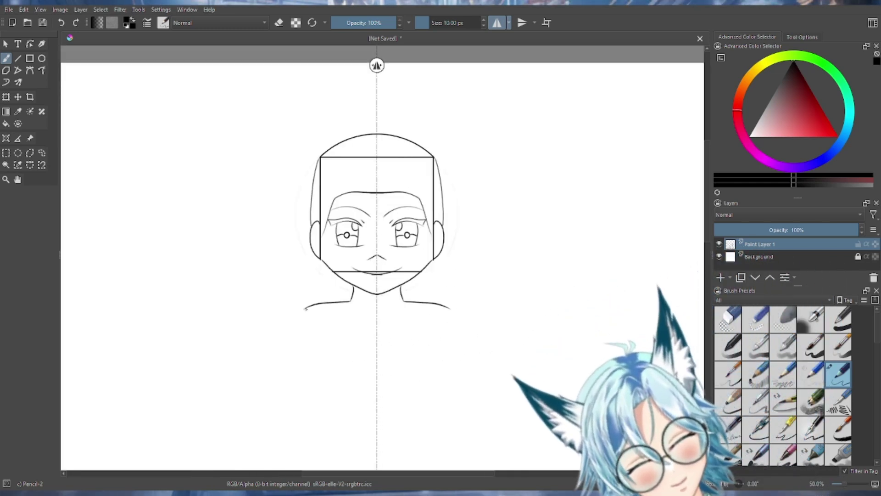
pyautogui.scroll(1, 521, 279)
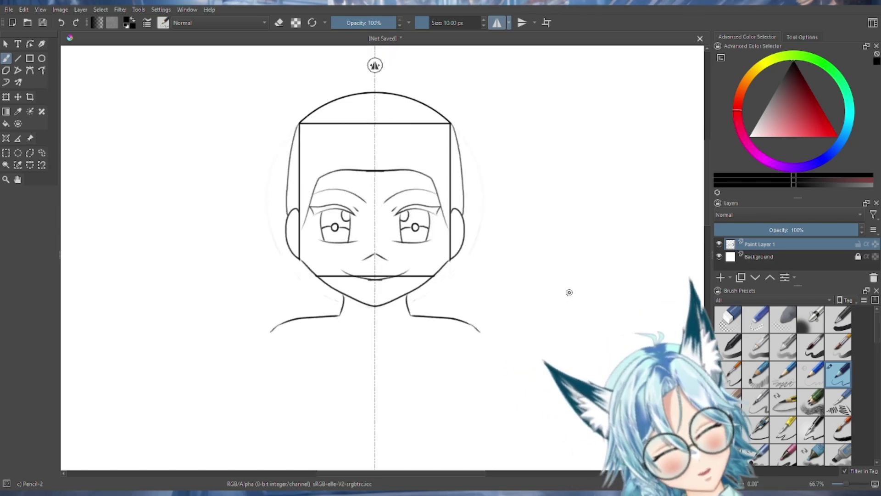
# Draw mirrored bust outlines below the shoulders, each curving outward and rounding in towards the mirror axis
pyautogui.scroll(1, 562, 241)
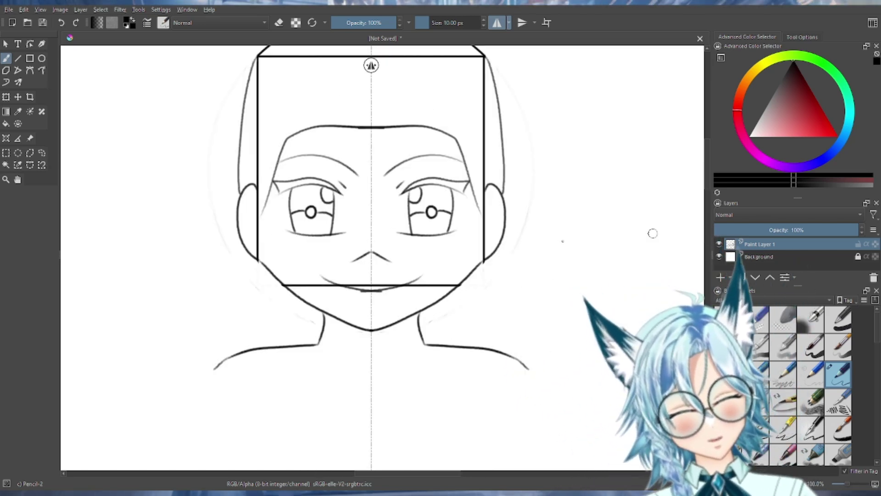
pyautogui.scroll(1, 652, 234)
pyautogui.moveTo(561, 217)
pyautogui.mouseDown()
pyautogui.moveTo(537, 300)
pyautogui.moveTo(584, 179)
pyautogui.moveTo(606, 48)
pyautogui.mouseUp()
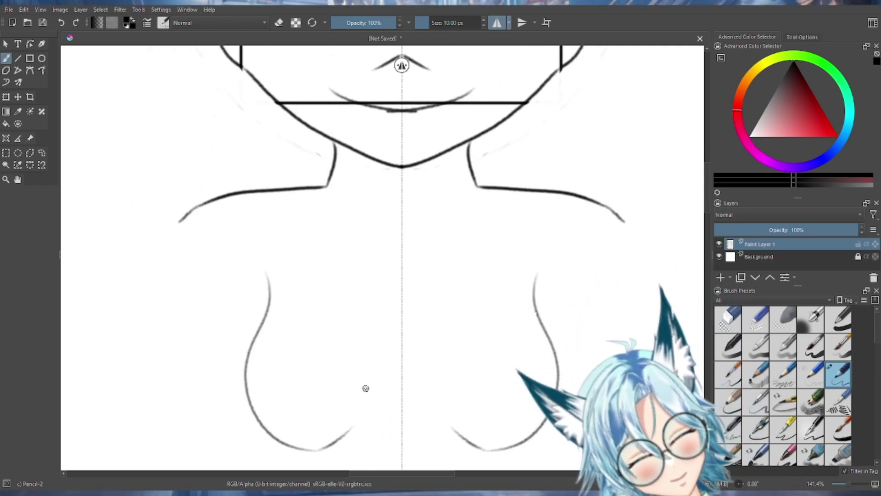
pyautogui.scroll(-3, 480, 355)
pyautogui.scroll(1, 474, 258)
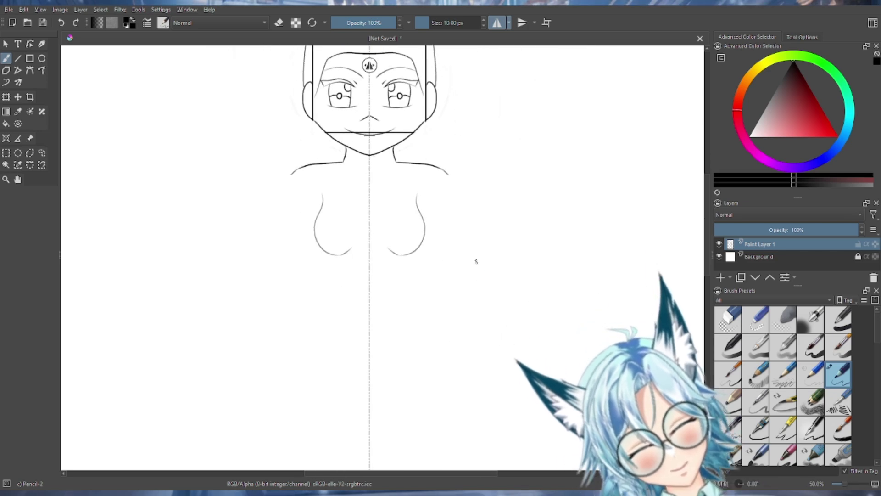
# Draw the torso sides from below the bust, narrowing at the waist and flaring out to the hips
pyautogui.moveTo(303, 249); pyautogui.dragTo(307, 283)
pyautogui.hotkey('ctrl', 'z')
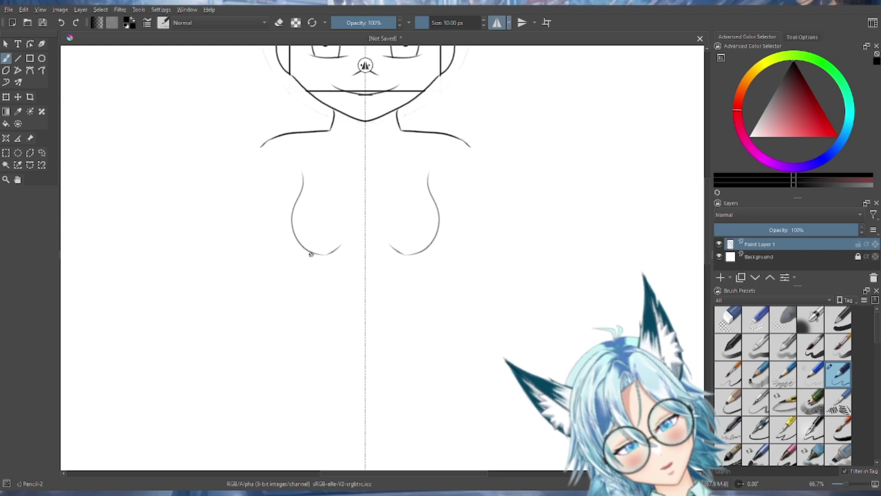
pyautogui.moveTo(317, 294); pyautogui.dragTo(290, 394)
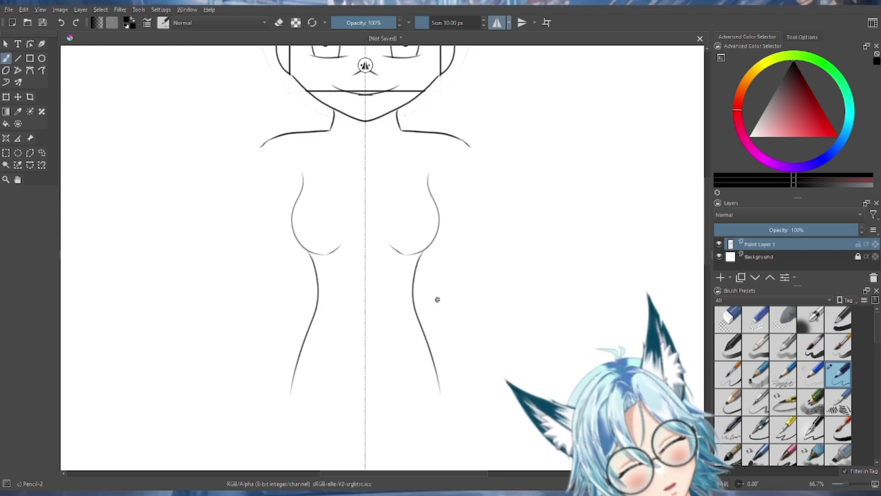
pyautogui.scroll(-3, 438, 299)
pyautogui.scroll(4, 521, 297)
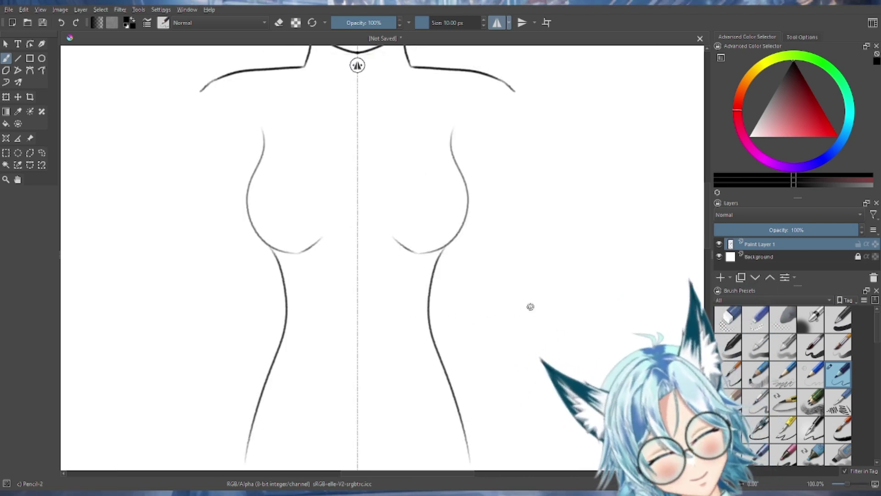
# Close the lower torso with curved lines from the hips to a downward point on the mirror axis, and check the figure's proportions
pyautogui.moveTo(532, 318); pyautogui.dragTo(565, 161)
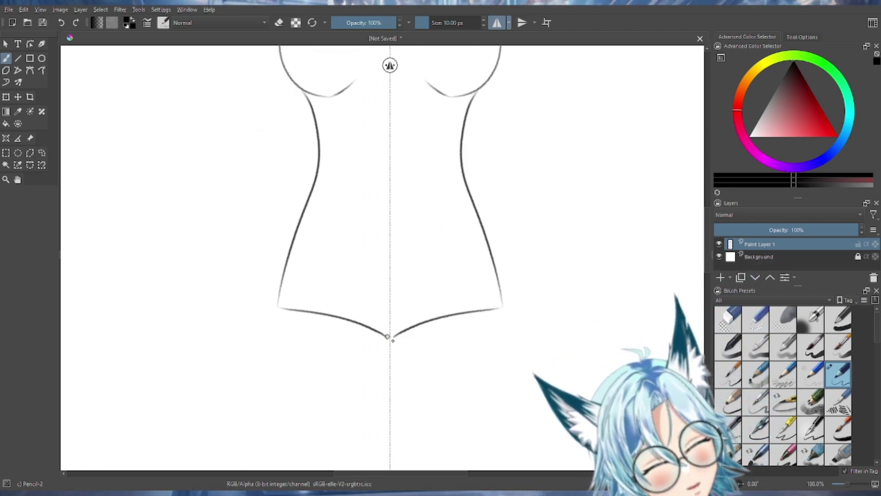
pyautogui.press('-')
pyautogui.press('-')
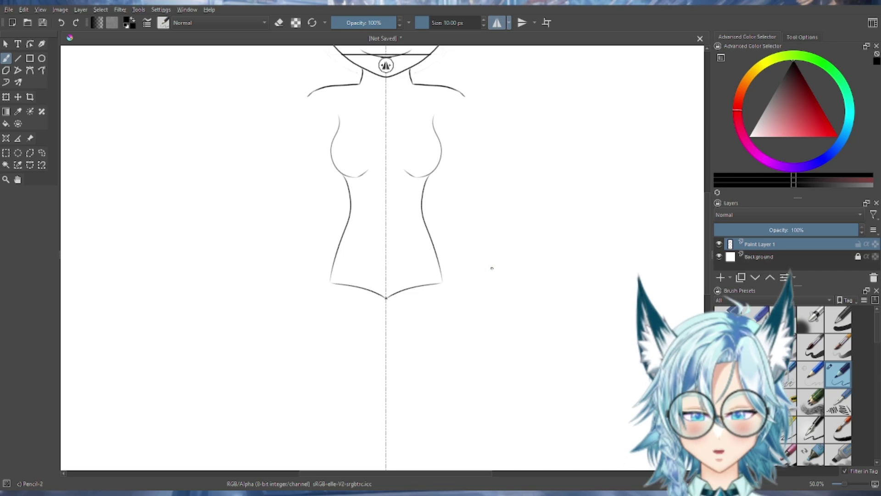
pyautogui.press('-')
pyautogui.press('-')
pyautogui.press('-')
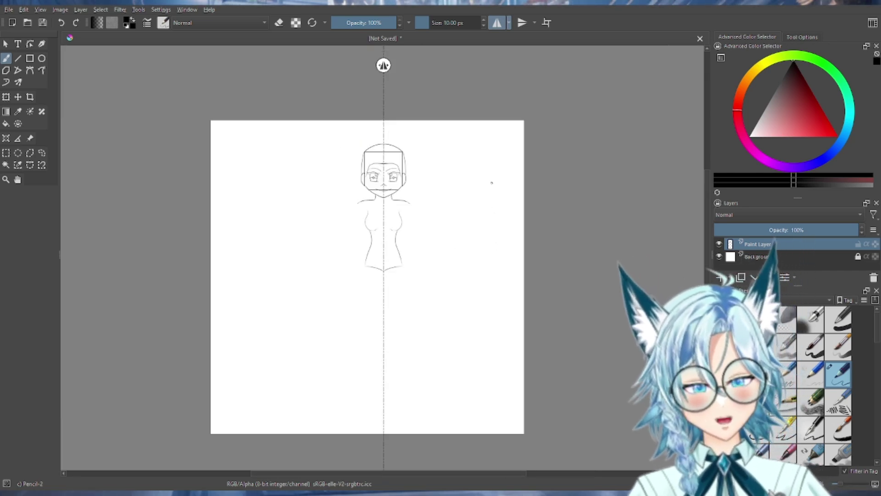
pyautogui.press('+')
pyautogui.press('+')
pyautogui.press('+')
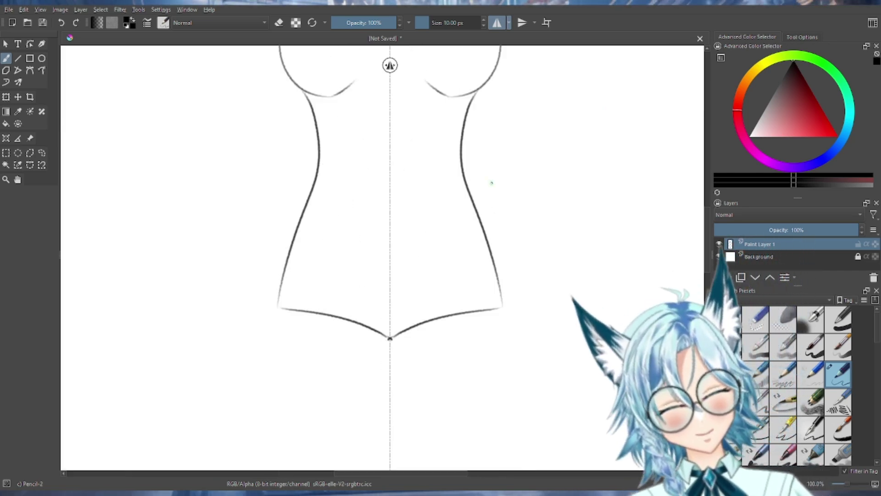
# Examine the figure's proportions from the head down to the lower torso
pyautogui.press('-')
pyautogui.press('+')
pyautogui.press('+')
pyautogui.press('+')
pyautogui.press('+')
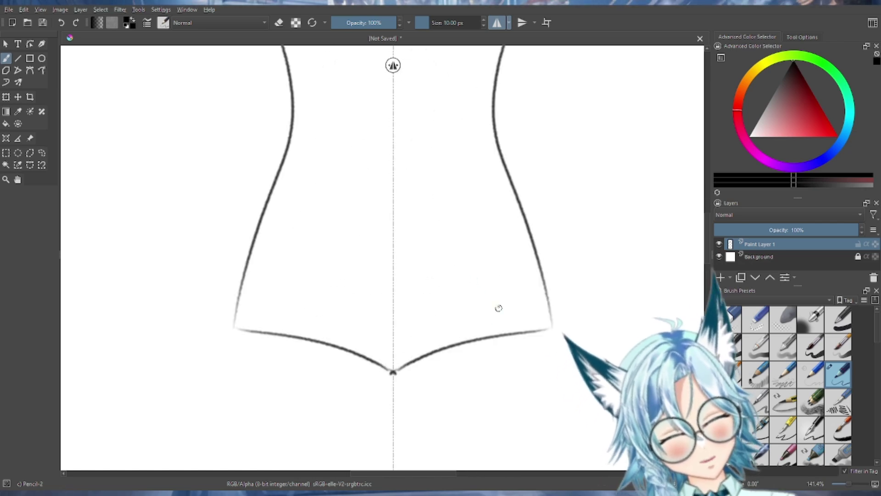
pyautogui.press('-')
pyautogui.press('-')
pyautogui.moveTo(509, 228); pyautogui.dragTo(479, 327)
pyautogui.moveTo(445, 387); pyautogui.dragTo(530, 152)
pyautogui.moveTo(542, 248); pyautogui.dragTo(476, 350)
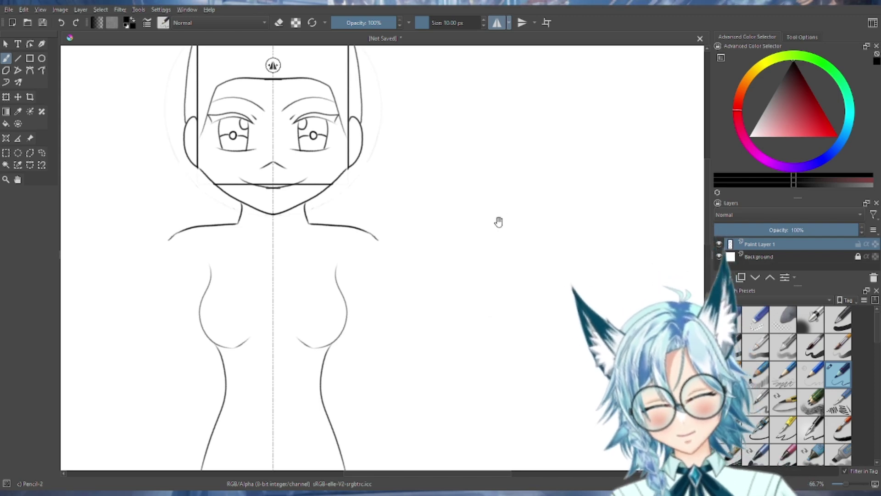
pyautogui.moveTo(499, 218); pyautogui.dragTo(490, 304)
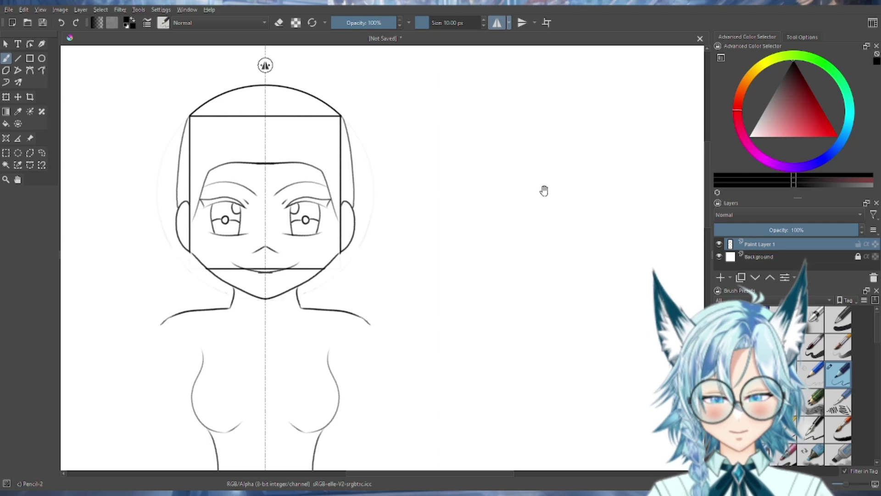
pyautogui.moveTo(486, 358)
pyautogui.mouseDown()
pyautogui.moveTo(555, 177)
pyautogui.moveTo(543, 169)
pyautogui.moveTo(545, 155)
pyautogui.mouseUp()
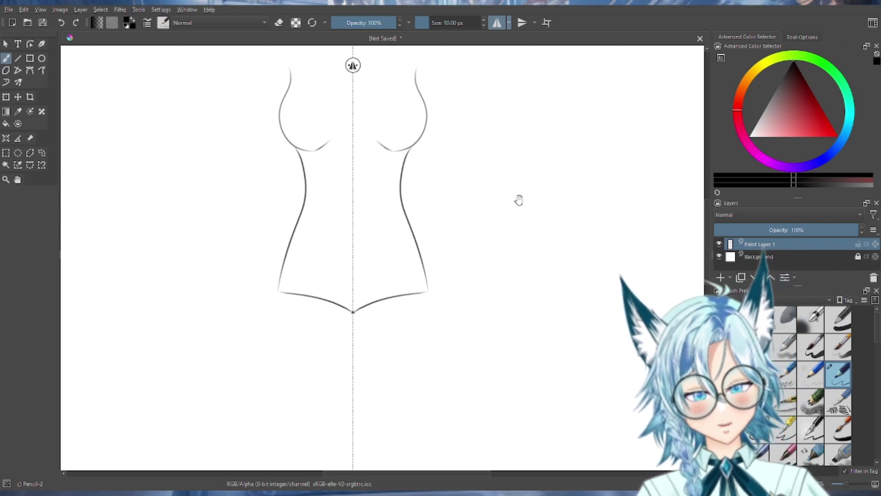
pyautogui.moveTo(482, 326); pyautogui.dragTo(480, 293)
# Draw mirrored thighs with outer lines curving down from the hips and inner lines running down from the lower torso's point
pyautogui.hotkey('ctrl', '+')
pyautogui.hotkey('ctrl', '+')
pyautogui.hotkey('ctrl', '+')
pyautogui.scroll(-3, 496, 289)
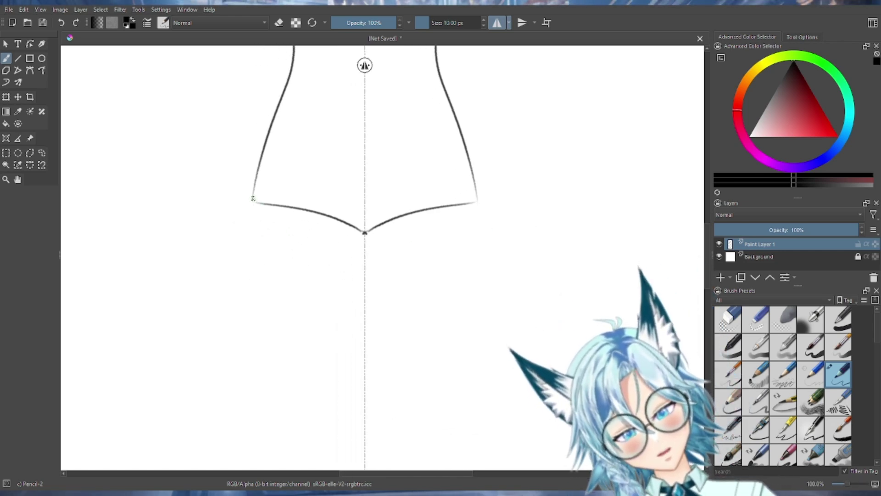
pyautogui.moveTo(252, 203); pyautogui.dragTo(267, 452)
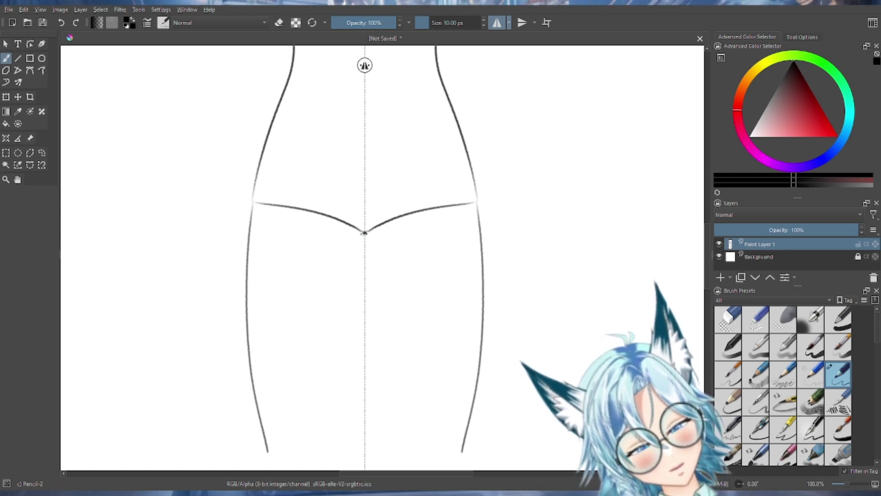
pyautogui.moveTo(341, 375); pyautogui.dragTo(322, 452)
# Close the lower ends of both thighs with rounded knee curves
pyautogui.hotkey('ctrl', '-')
pyautogui.hotkey('ctrl', '-')
pyautogui.hotkey('ctrl', '-')
pyautogui.hotkey('ctrl', '+')
pyautogui.hotkey('ctrl', '+')
pyautogui.hotkey('ctrl', '-')
pyautogui.moveTo(498, 276); pyautogui.dragTo(489, 202)
pyautogui.hotkey('ctrl', '+')
pyautogui.hotkey('ctrl', '+')
pyautogui.hotkey('ctrl', '+')
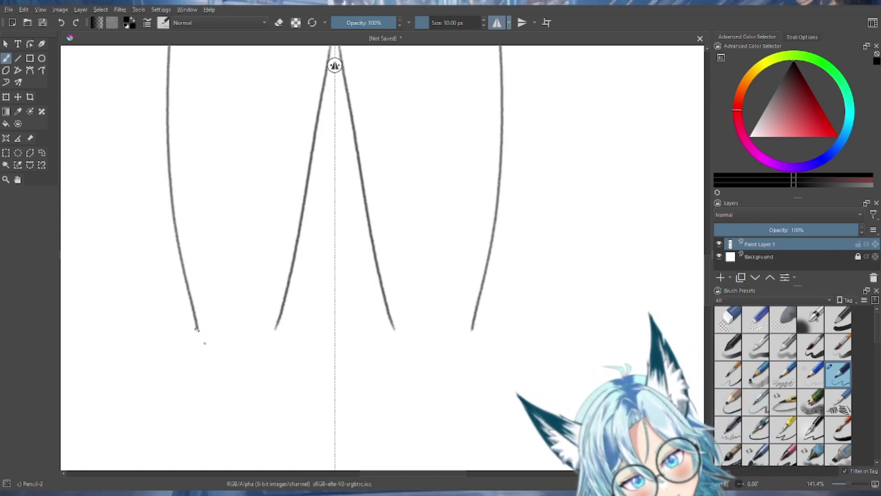
pyautogui.moveTo(519, 315); pyautogui.dragTo(584, 221)
# Try short mirrored lower-leg outlines below the knees, compare them with the whole figure, and undo both lines
pyautogui.moveTo(260, 237)
pyautogui.mouseDown()
pyautogui.moveTo(245, 385)
pyautogui.moveTo(257, 451)
pyautogui.mouseUp()
pyautogui.scroll(-3, 490, 334)
pyautogui.scroll(1, 527, 304)
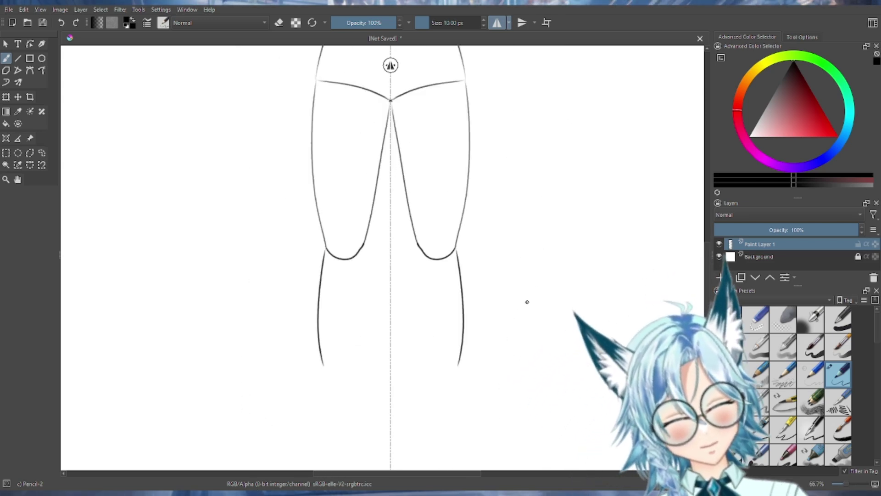
pyautogui.hotkey('ctrl', '+')
pyautogui.hotkey('ctrl', '+')
pyautogui.moveTo(548, 284); pyautogui.dragTo(568, 139)
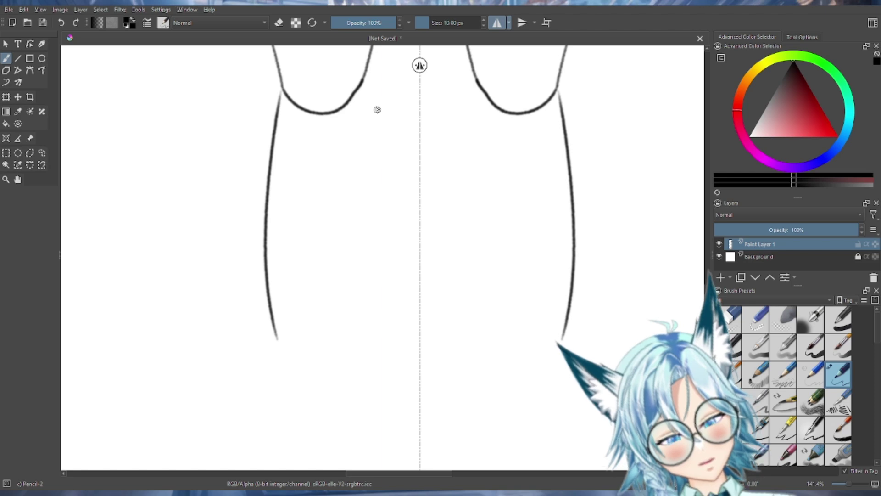
pyautogui.moveTo(362, 80)
pyautogui.mouseDown()
pyautogui.moveTo(368, 140)
pyautogui.moveTo(354, 263)
pyautogui.moveTo(325, 331)
pyautogui.mouseUp()
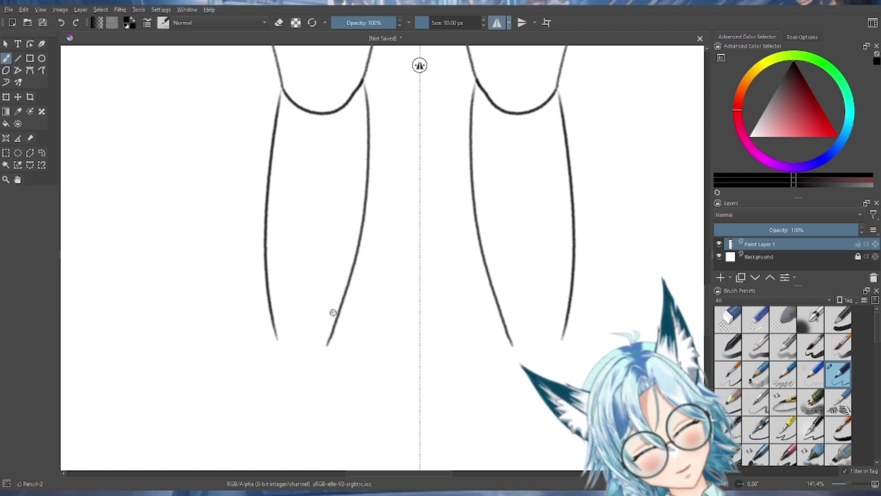
pyautogui.scroll(-5, 513, 166)
pyautogui.scroll(3, 448, 273)
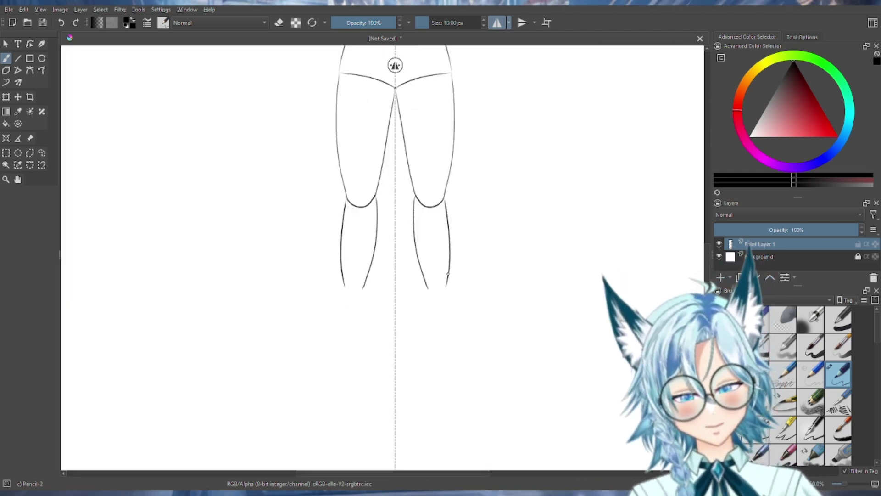
pyautogui.scroll(-3, 480, 195)
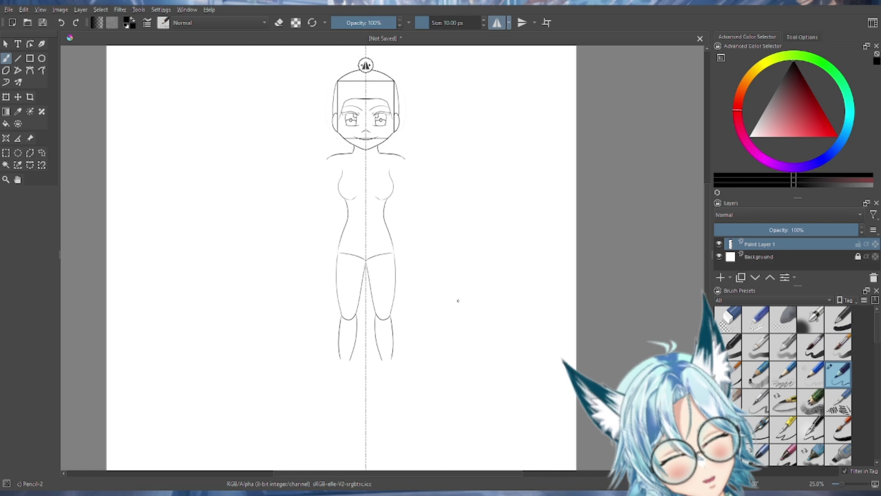
pyautogui.moveTo(458, 301); pyautogui.dragTo(460, 230)
pyautogui.scroll(3, 454, 257)
pyautogui.hotkey('ctrl', 'z')
pyautogui.hotkey('ctrl', 'z')
# Draw longer mirrored lower-leg outlines from the knees, tapering towards the ankles, and check them against the whole figure
pyautogui.moveTo(279, 213)
pyautogui.mouseDown()
pyautogui.moveTo(271, 311)
pyautogui.moveTo(278, 367)
pyautogui.mouseUp()
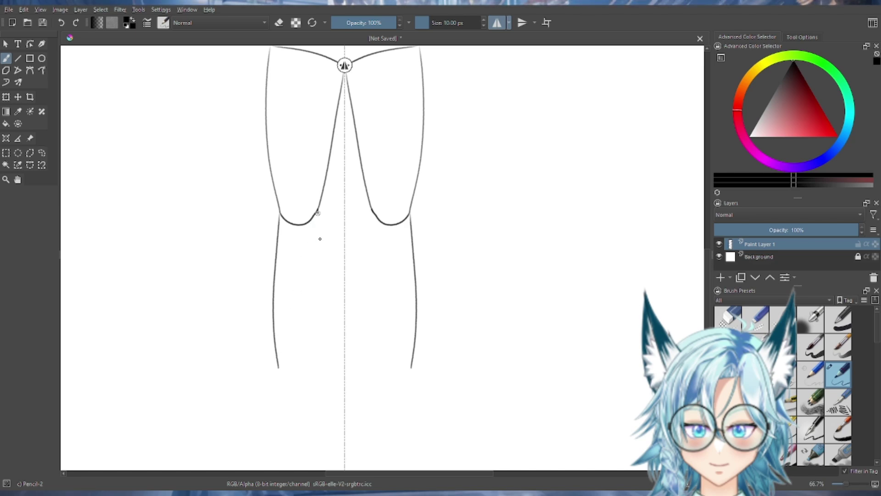
pyautogui.moveTo(318, 212); pyautogui.dragTo(313, 314)
pyautogui.scroll(-5, 482, 220)
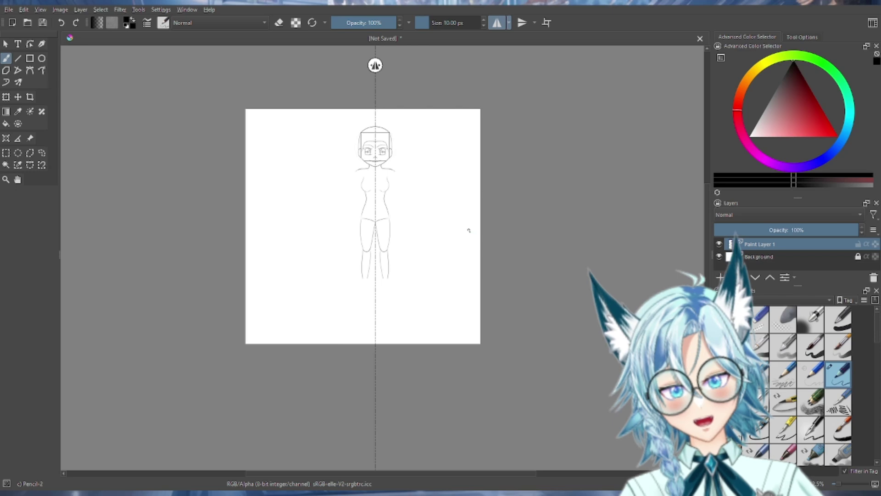
pyautogui.scroll(7, 450, 183)
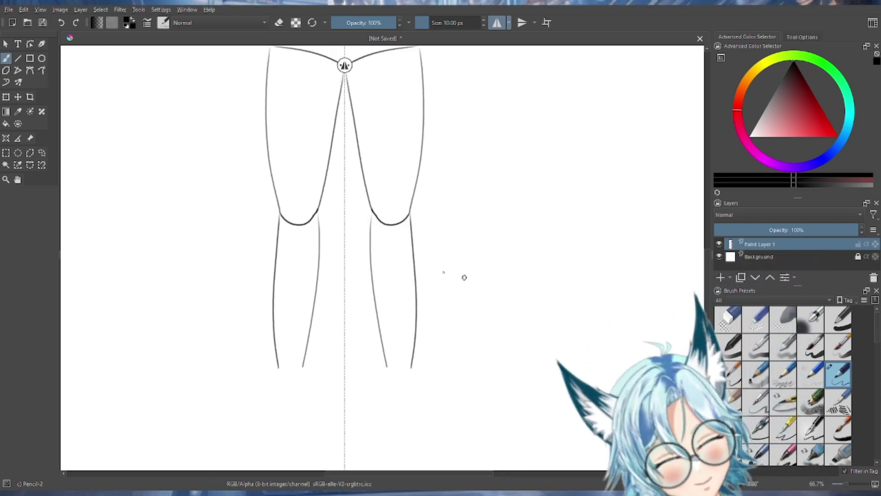
# Try mirrored feet with slanted outer edges, curved soles and inner heel loops, check them at figure scale, and undo them
pyautogui.moveTo(480, 272); pyautogui.dragTo(598, 56)
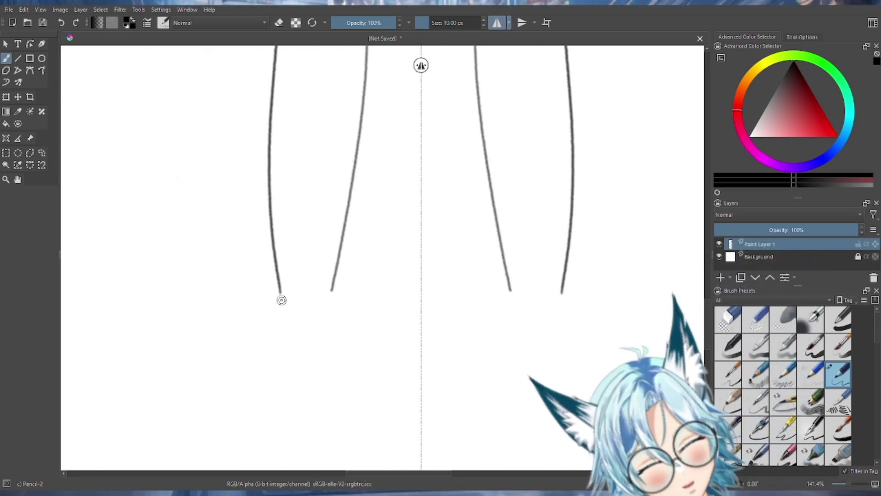
pyautogui.moveTo(281, 292); pyautogui.dragTo(270, 316)
pyautogui.moveTo(252, 350)
pyautogui.mouseDown()
pyautogui.moveTo(281, 366)
pyautogui.moveTo(308, 363)
pyautogui.moveTo(334, 342)
pyautogui.moveTo(332, 317)
pyautogui.mouseUp()
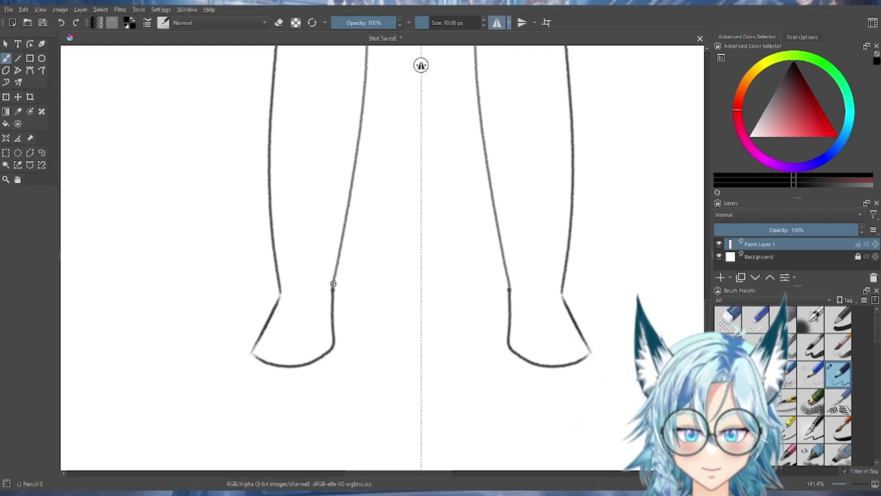
pyautogui.moveTo(346, 310); pyautogui.dragTo(336, 265)
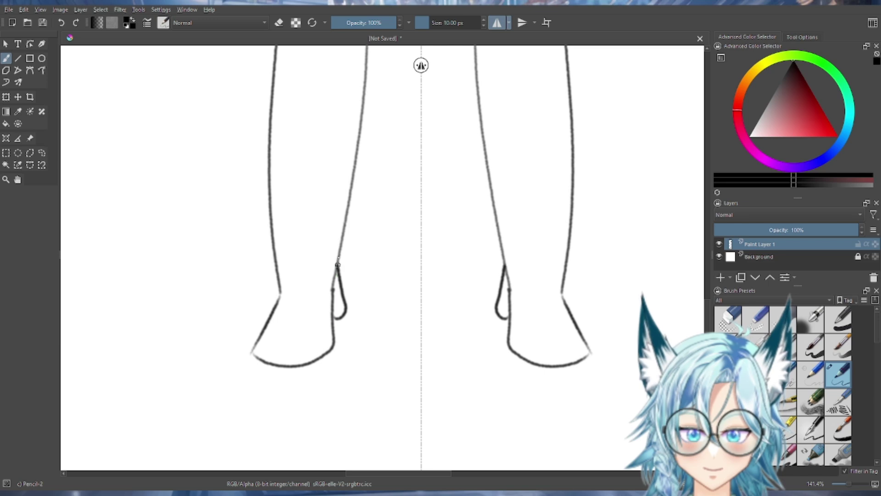
pyautogui.hotkey('ctrl', '-')
pyautogui.hotkey('ctrl', '-')
pyautogui.hotkey('ctrl', '-')
pyautogui.hotkey('ctrl', '-')
pyautogui.moveTo(521, 184); pyautogui.dragTo(535, 202)
pyautogui.press('+')
pyautogui.press('+')
pyautogui.press('+')
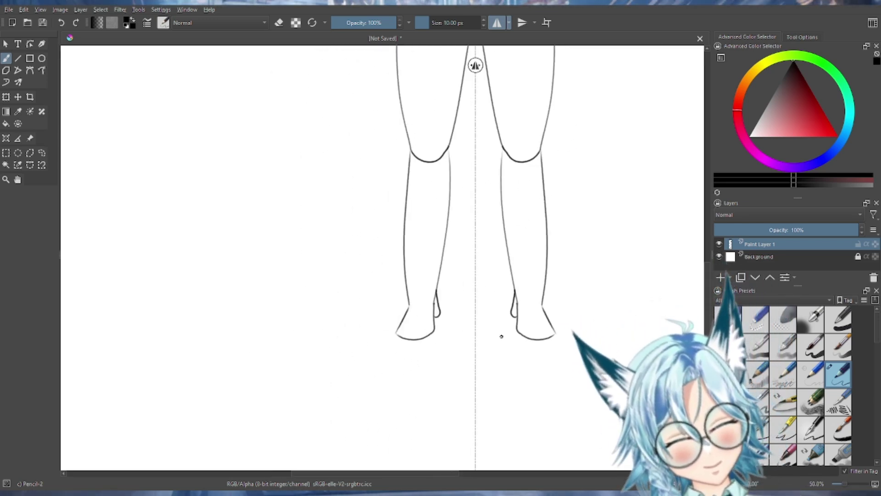
pyautogui.hotkey('ctrl', 'z')
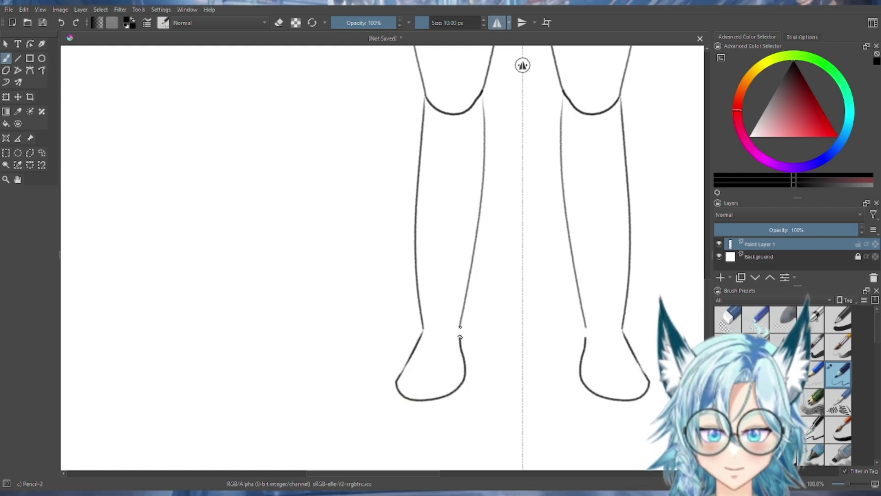
# Redraw the feet with rounded toes and add narrow heel curves at the inner ankles, checking them against the whole figure
pyautogui.moveTo(460, 326)
pyautogui.mouseDown()
pyautogui.moveTo(466, 346)
pyautogui.moveTo(472, 331)
pyautogui.moveTo(468, 290)
pyautogui.mouseUp()
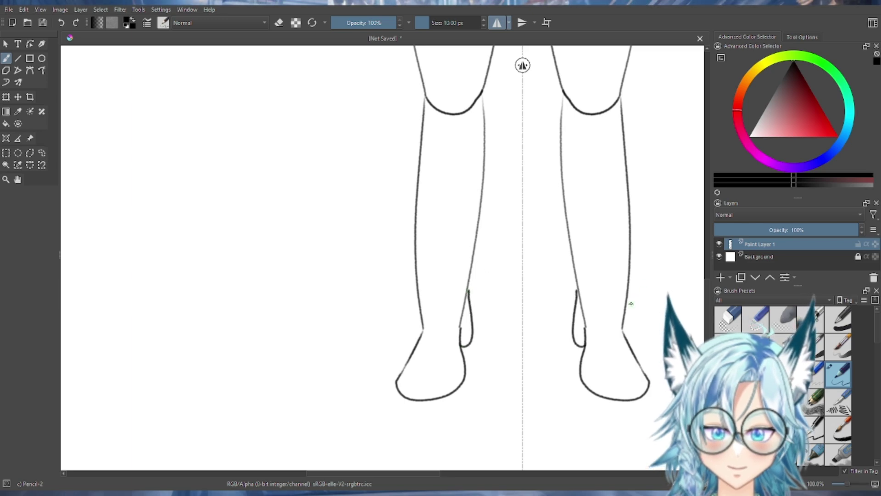
pyautogui.hotkey('ctrl', 'z')
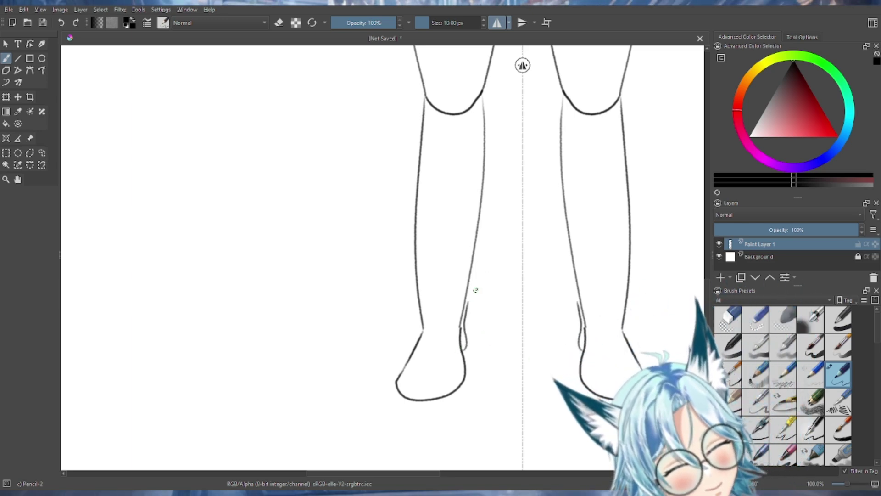
pyautogui.hotkey('ctrl', 'z')
pyautogui.moveTo(465, 349)
pyautogui.mouseDown()
pyautogui.moveTo(465, 301)
pyautogui.moveTo(467, 348)
pyautogui.mouseUp()
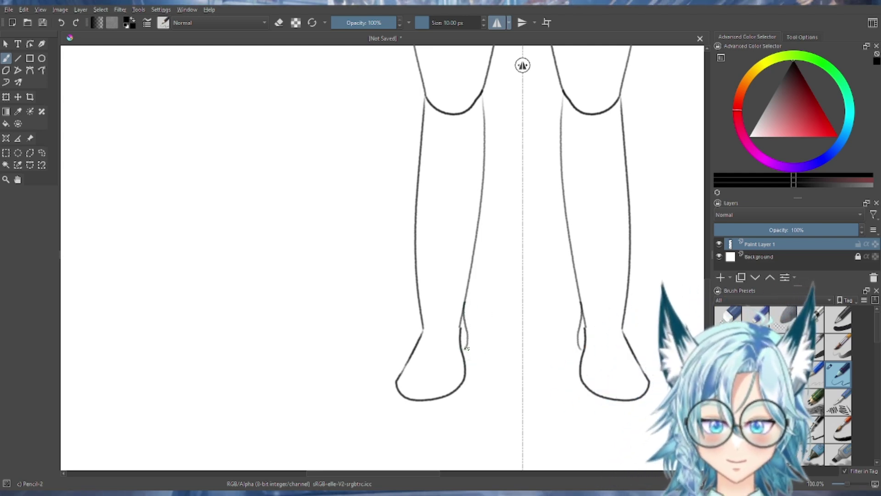
pyautogui.hotkey('ctrl', '-')
pyautogui.hotkey('ctrl', '-')
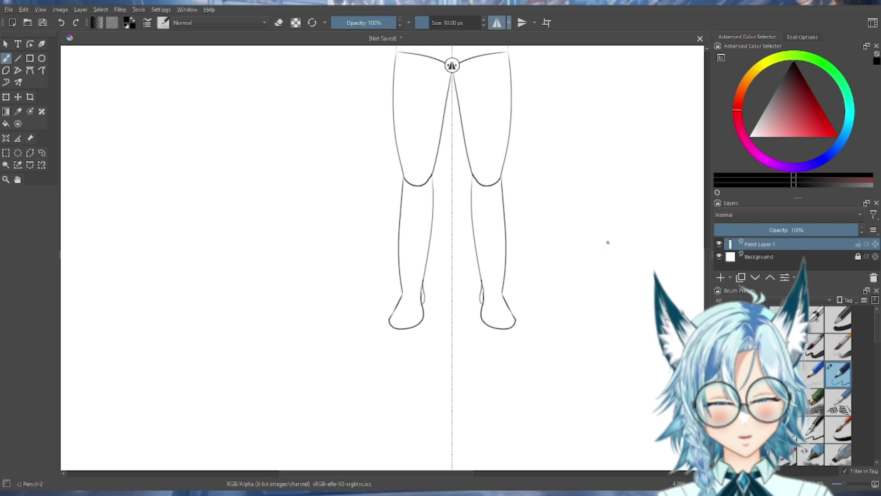
pyautogui.moveTo(617, 188); pyautogui.dragTo(582, 324)
pyautogui.scroll(-3, 582, 324)
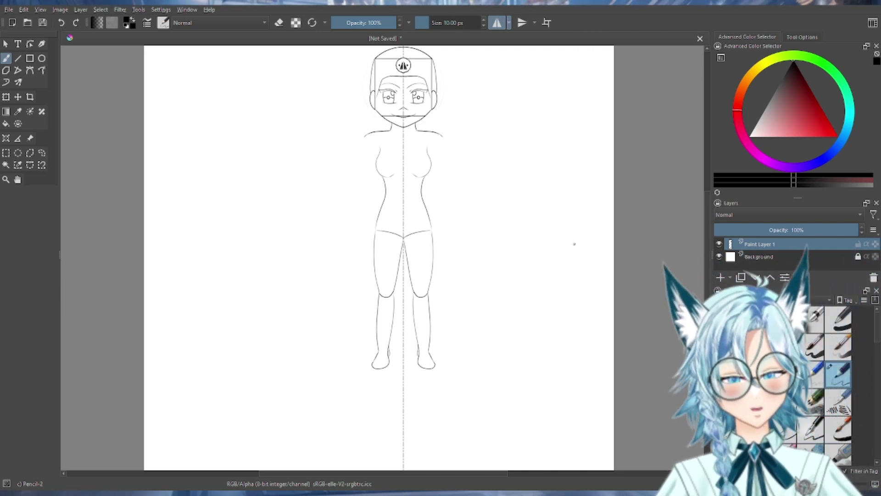
# Draw mirrored outer arm lines from the neck base over the shoulders and down past the bust, plus short inner arm lines beside the bust
pyautogui.scroll(3, 491, 216)
pyautogui.moveTo(510, 197); pyautogui.dragTo(470, 397)
pyautogui.moveTo(498, 235); pyautogui.dragTo(486, 297)
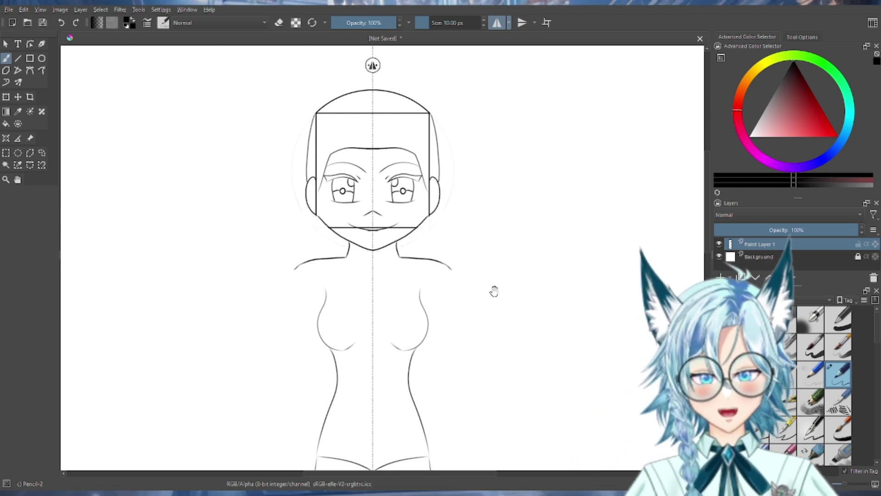
pyautogui.press('-')
pyautogui.press('+')
pyautogui.press('+')
pyautogui.press('+')
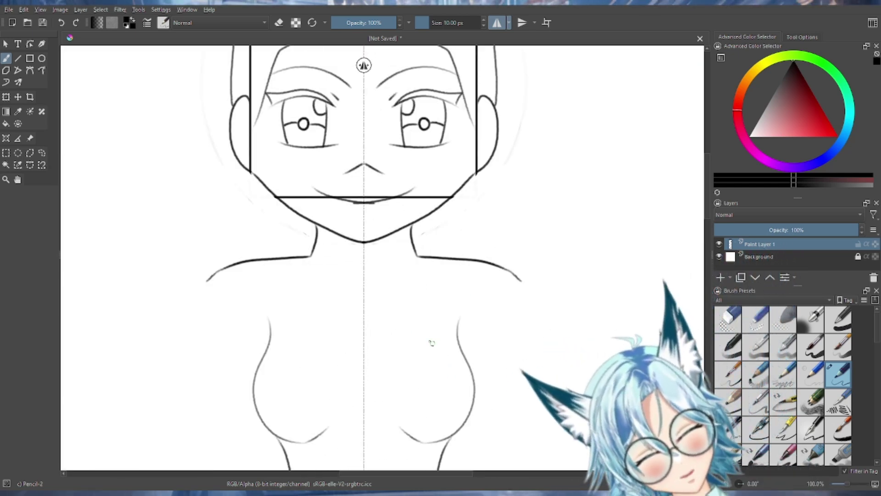
pyautogui.moveTo(259, 259)
pyautogui.mouseDown()
pyautogui.moveTo(214, 315)
pyautogui.moveTo(190, 395)
pyautogui.mouseUp()
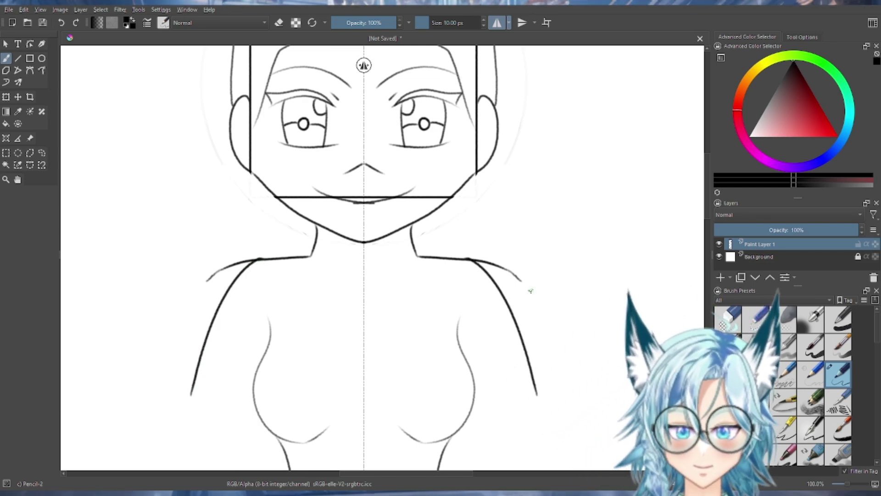
pyautogui.hotkey('ctrl', 'z')
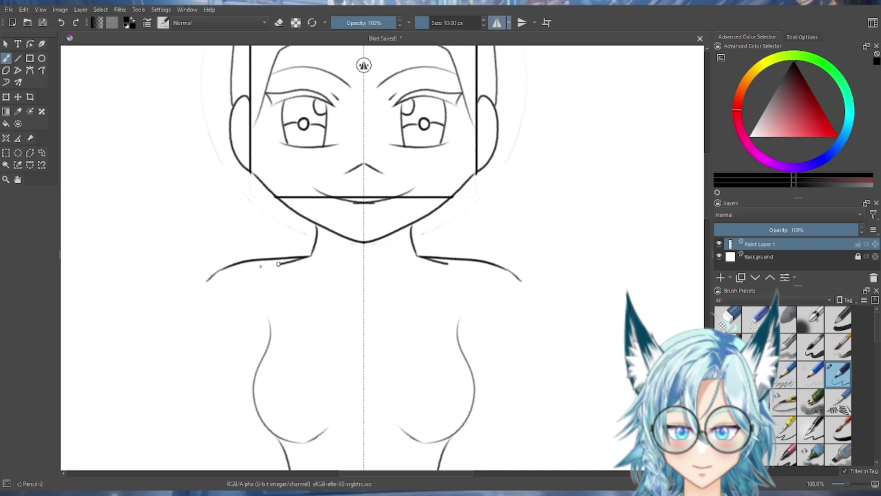
pyautogui.moveTo(211, 356); pyautogui.dragTo(210, 365)
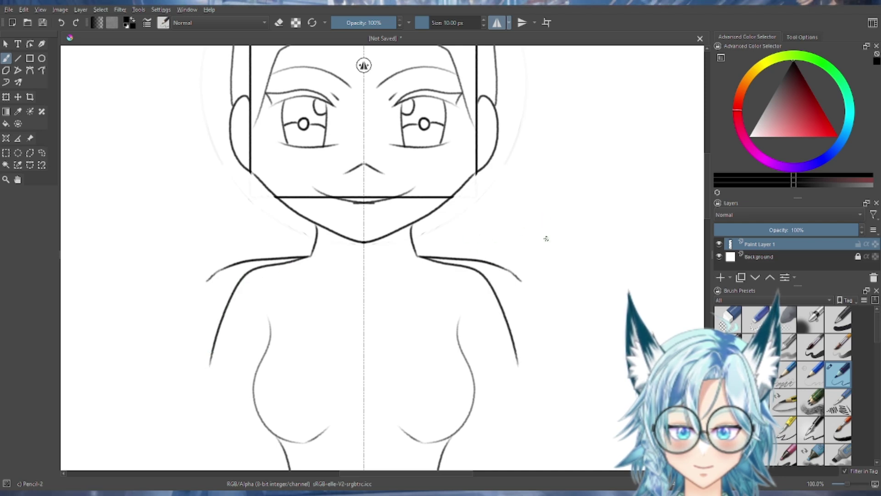
pyautogui.scroll(-5, 546, 238)
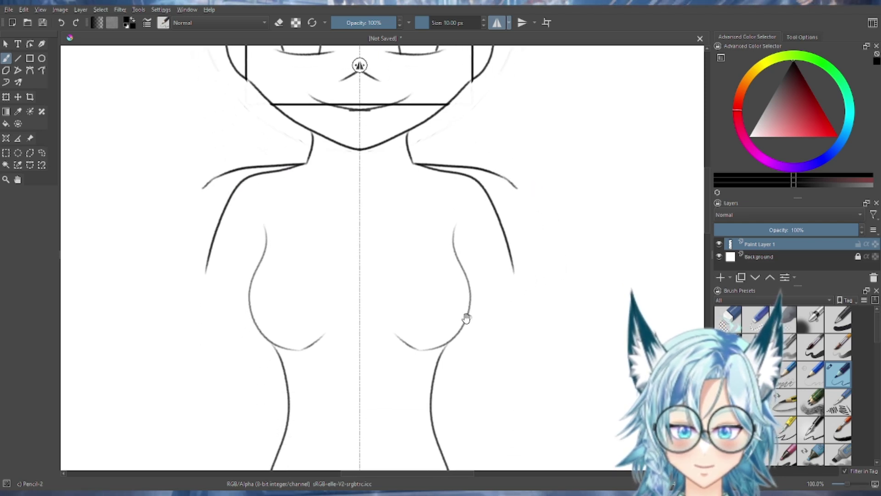
pyautogui.moveTo(204, 276); pyautogui.dragTo(200, 341)
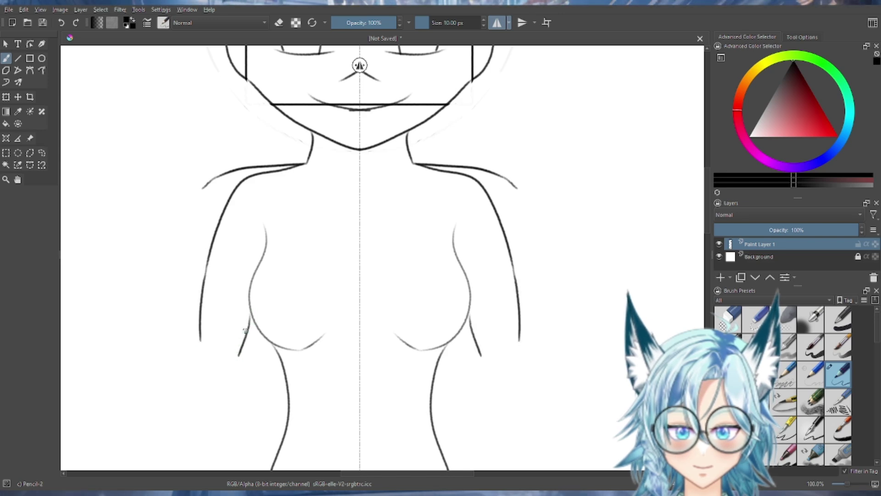
# Examine the arm lines up close and in proportion to the whole figure
pyautogui.press('-')
pyautogui.press('+')
pyautogui.press('+')
pyautogui.press('+')
pyautogui.press('+')
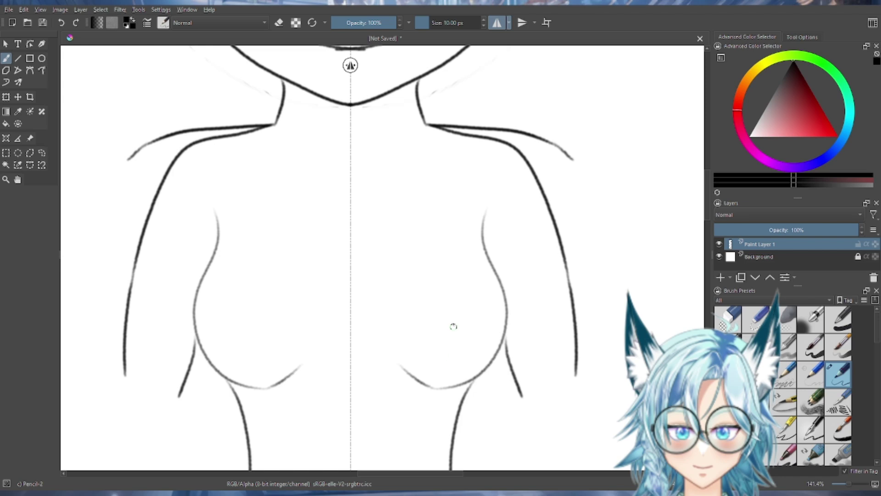
pyautogui.press('-')
pyautogui.press('-')
pyautogui.press('-')
pyautogui.press('-')
pyautogui.press('-')
pyautogui.press('-')
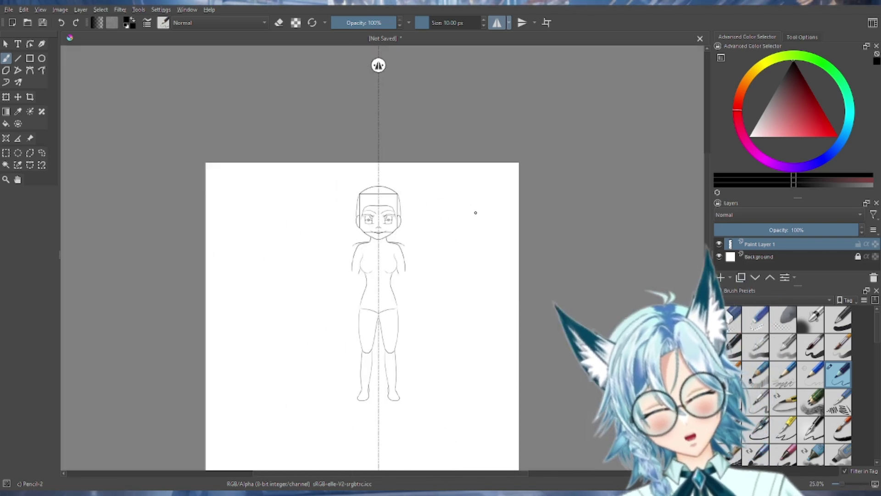
pyautogui.press('+')
pyautogui.press('+')
pyautogui.press('+')
pyautogui.press('+')
pyautogui.press('-')
pyautogui.press('-')
pyautogui.moveTo(491, 291); pyautogui.dragTo(475, 351)
pyautogui.press('+')
pyautogui.press('+')
pyautogui.press('+')
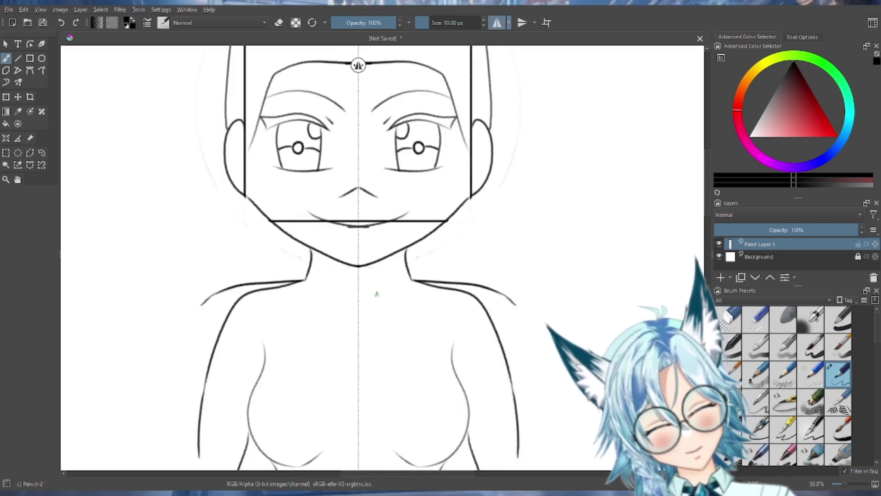
# Erase the stray mirrored lines above the shoulders so only the rounded arm outlines remain
pyautogui.press('+')
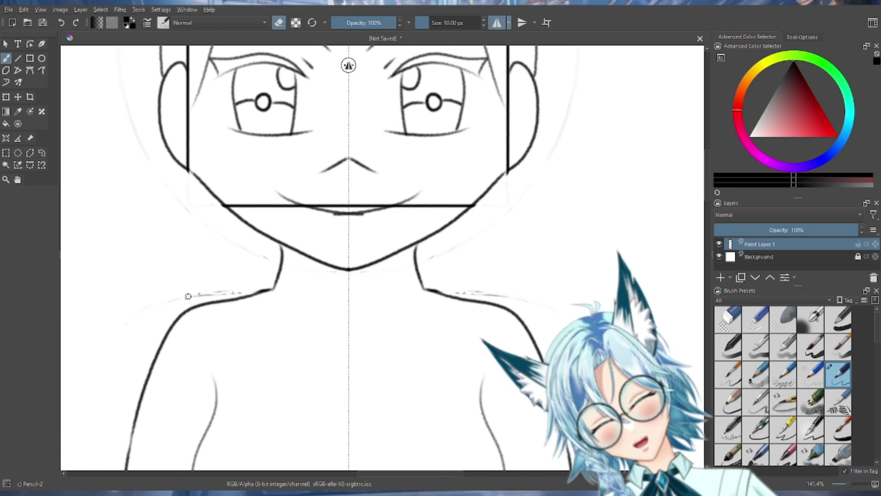
pyautogui.moveTo(184, 300); pyautogui.dragTo(231, 289)
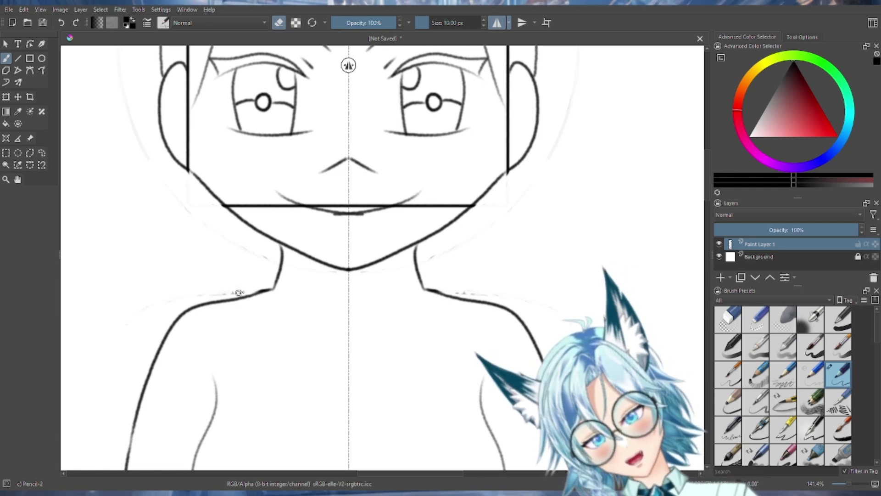
pyautogui.hotkey('ctrl', '-')
pyautogui.hotkey('ctrl', '-')
pyautogui.hotkey('ctrl', '-')
pyautogui.hotkey('ctrl', '-')
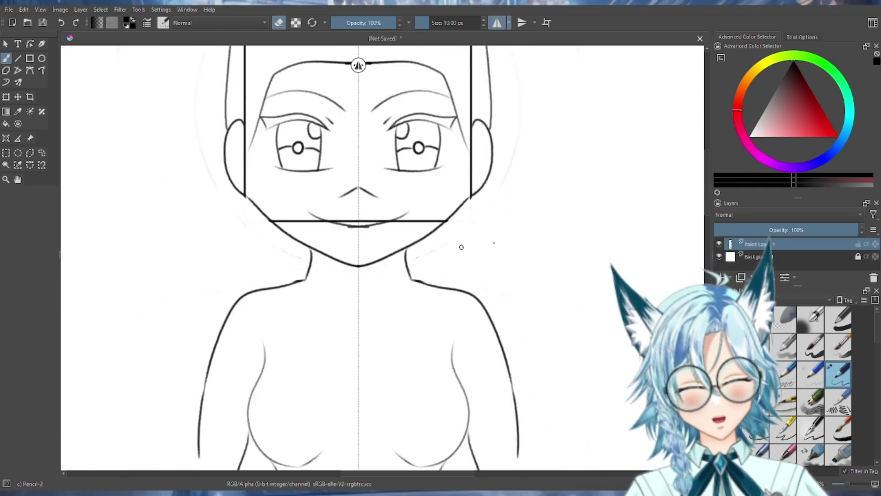
pyautogui.hotkey('ctrl', '+')
pyautogui.hotkey('ctrl', '+')
pyautogui.moveTo(539, 295); pyautogui.dragTo(548, 174)
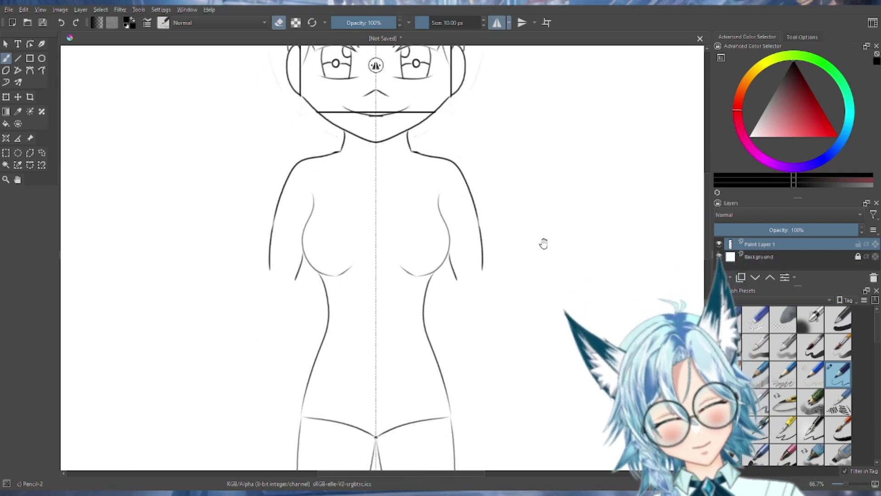
pyautogui.moveTo(549, 267); pyautogui.dragTo(555, 211)
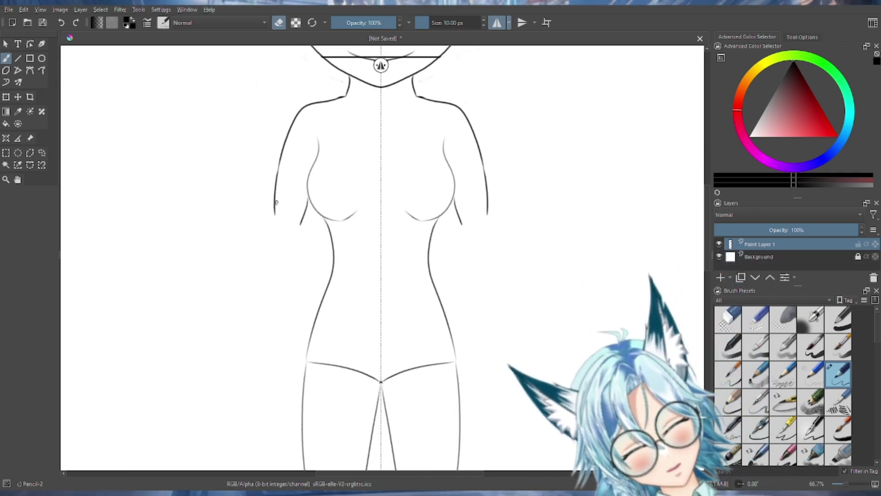
# Close the upper arms with curved elbow lines and draw mirrored forearm lines down towards the wrists, checking the figure's proportions
pyautogui.hotkey('ctrl', '+')
pyautogui.press('e')
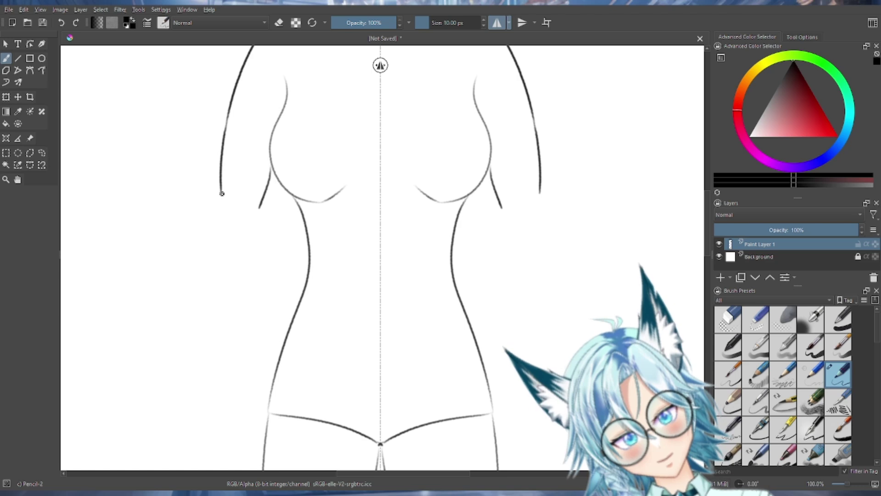
pyautogui.moveTo(220, 192); pyautogui.dragTo(226, 206)
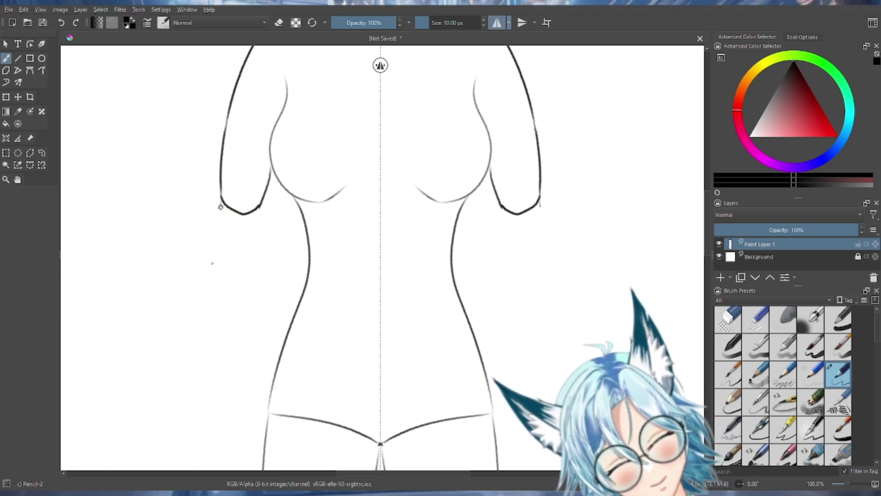
pyautogui.moveTo(221, 204)
pyautogui.mouseDown()
pyautogui.moveTo(210, 280)
pyautogui.moveTo(220, 377)
pyautogui.mouseUp()
pyautogui.moveTo(260, 207); pyautogui.dragTo(243, 372)
pyautogui.hotkey('ctrl', '-')
pyautogui.hotkey('ctrl', '-')
pyautogui.hotkey('ctrl', '-')
pyautogui.hotkey('ctrl', '-')
pyautogui.hotkey('ctrl', '-')
pyautogui.press('-')
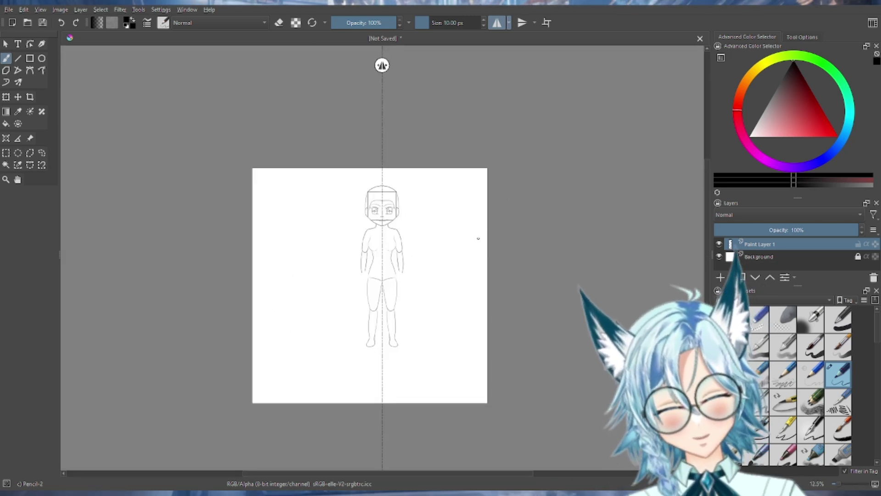
# Draw mirrored hands below the wrists with a straight outer edge, one long finger and a pointed thumb, checking them at figure scale
pyautogui.press('+')
pyautogui.press('+')
pyautogui.press('+')
pyautogui.moveTo(454, 308); pyautogui.dragTo(507, 246)
pyautogui.moveTo(274, 316); pyautogui.dragTo(282, 415)
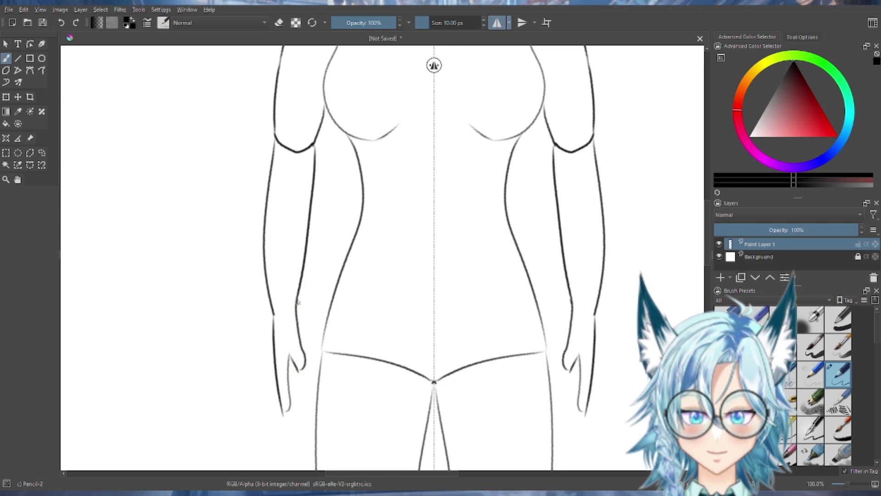
pyautogui.press('-')
pyautogui.press('-')
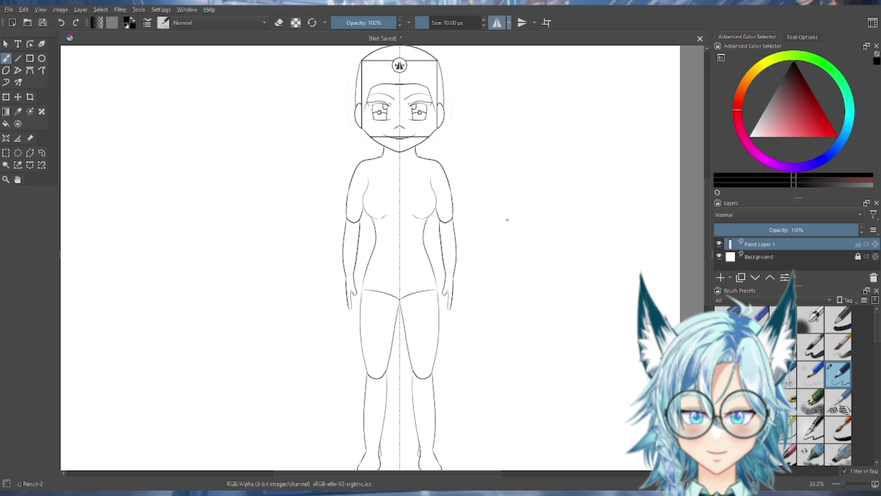
pyautogui.press('+')
pyautogui.press('+')
pyautogui.press('+')
pyautogui.press('+')
pyautogui.press('+')
pyautogui.moveTo(466, 327); pyautogui.dragTo(504, 243)
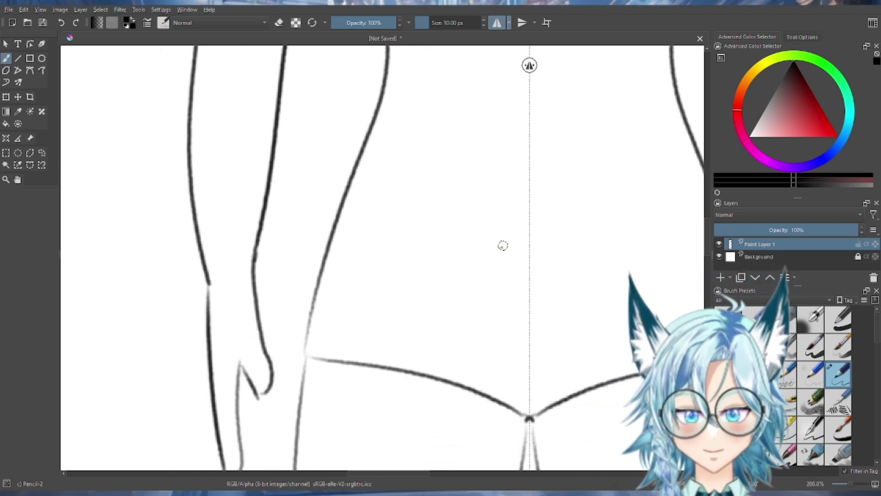
pyautogui.press('-')
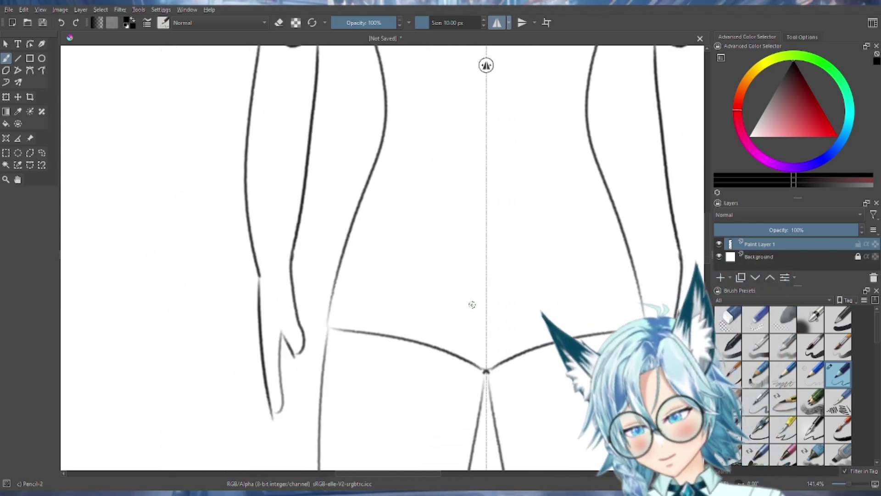
# Undo the thumbs and inner finger lines and redraw them with a curved finger edge and a wider, rounded thumb
pyautogui.hotkey('ctrl', 'z')
pyautogui.hotkey('ctrl', 'z')
pyautogui.moveTo(276, 415)
pyautogui.mouseDown()
pyautogui.moveTo(292, 318)
pyautogui.moveTo(299, 351)
pyautogui.moveTo(315, 333)
pyautogui.moveTo(298, 287)
pyautogui.mouseUp()
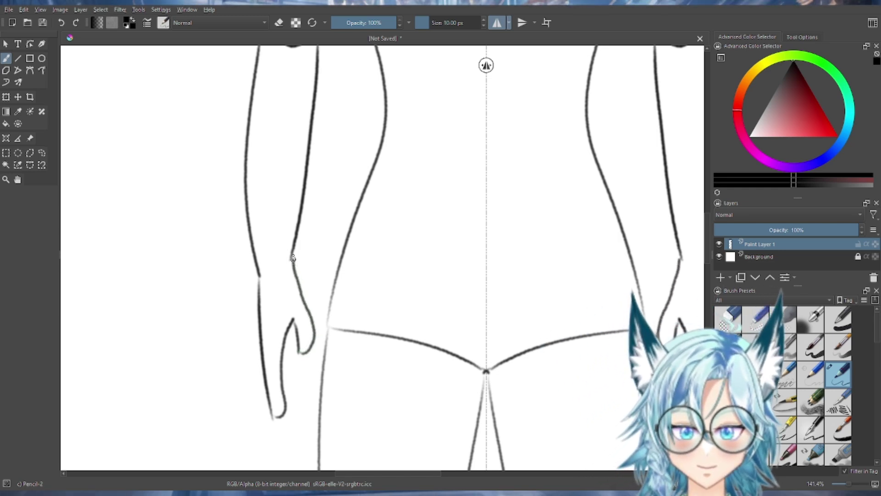
pyautogui.moveTo(300, 351)
pyautogui.mouseDown()
pyautogui.moveTo(310, 328)
pyautogui.moveTo(296, 281)
pyautogui.mouseUp()
pyautogui.hotkey('ctrl', 'z')
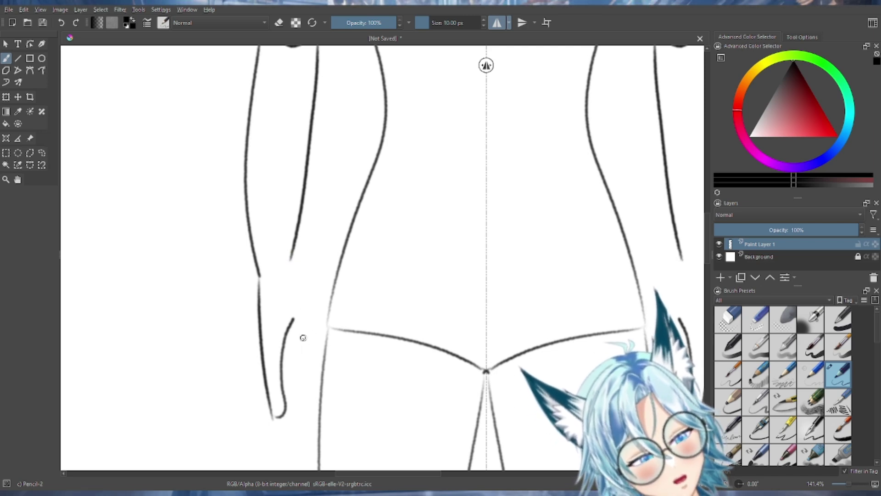
pyautogui.moveTo(295, 320)
pyautogui.mouseDown()
pyautogui.moveTo(295, 344)
pyautogui.moveTo(309, 350)
pyautogui.moveTo(314, 328)
pyautogui.moveTo(291, 255)
pyautogui.mouseUp()
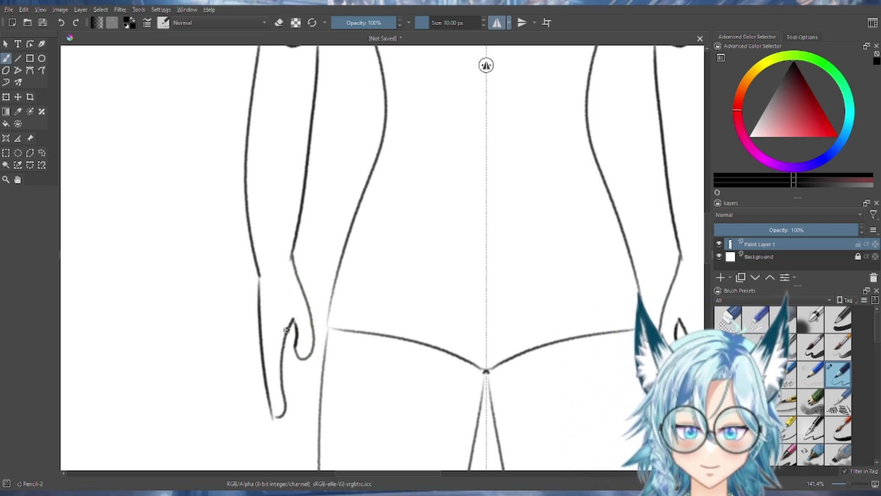
# Add the remaining overlapping curved fingers below the thumbs and check the hands against the whole figure
pyautogui.hotkey('ctrl', '-')
pyautogui.hotkey('ctrl', '-')
pyautogui.hotkey('ctrl', '-')
pyautogui.hotkey('ctrl', '-')
pyautogui.hotkey('ctrl', '-')
pyautogui.hotkey('ctrl', '-')
pyautogui.scroll(10, 404, 266)
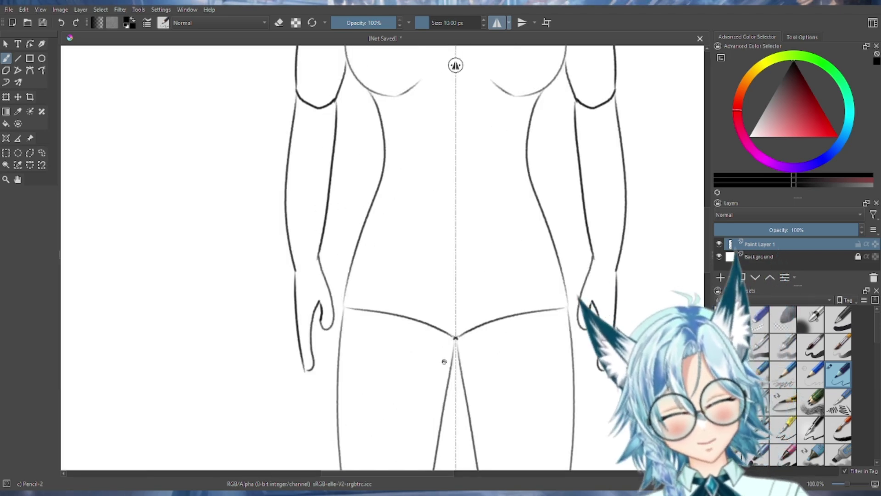
pyautogui.moveTo(393, 325); pyautogui.dragTo(444, 225)
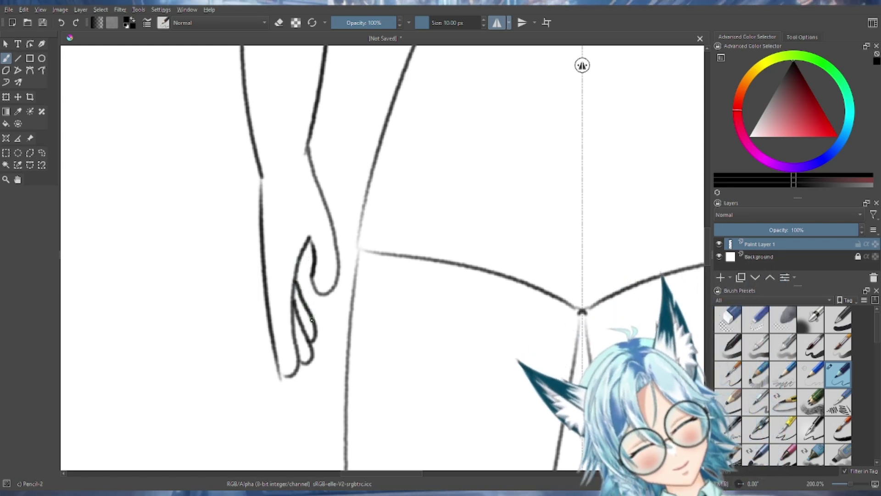
pyautogui.press('1')
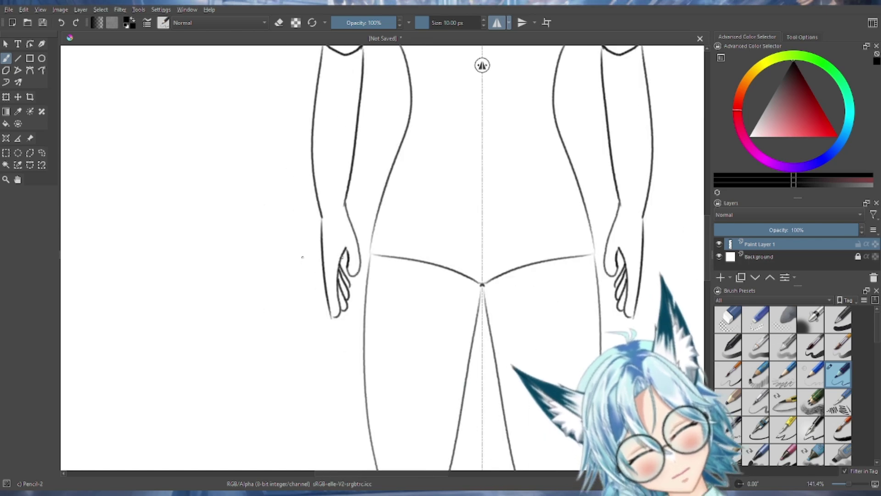
pyautogui.press('-')
pyautogui.press('-')
pyautogui.press('-')
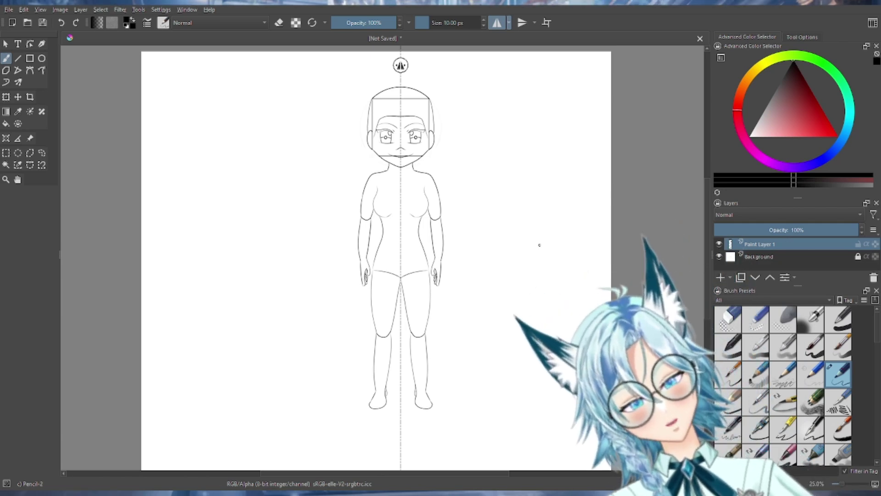
# Examine the completed body at figure scale and the head up close
pyautogui.hotkey('ctrl', '+')
pyautogui.moveTo(512, 216); pyautogui.dragTo(500, 282)
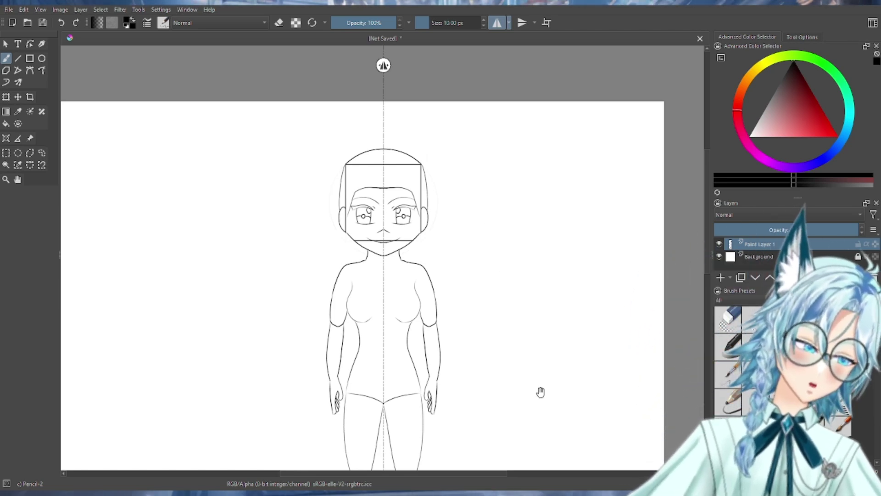
pyautogui.hotkey('ctrl', '-')
pyautogui.hotkey('ctrl', '-')
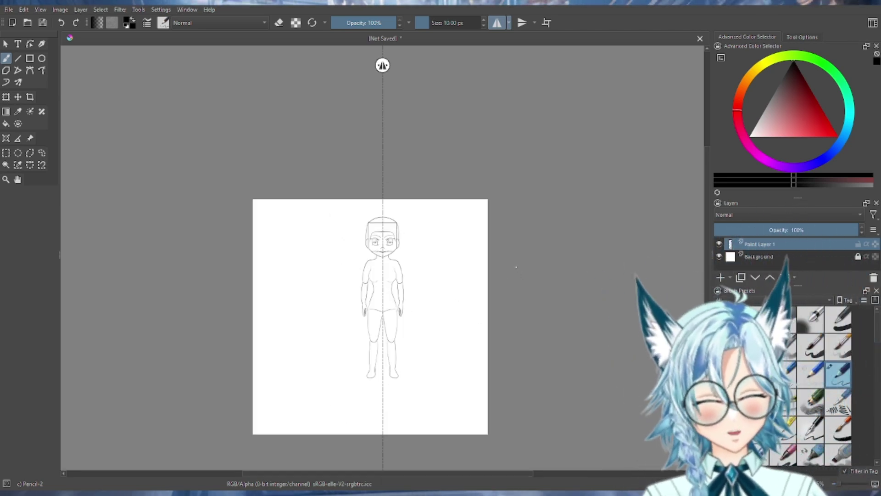
pyautogui.hotkey('ctrl', '+')
pyautogui.hotkey('ctrl', '+')
pyautogui.hotkey('ctrl', '+')
pyautogui.hotkey('ctrl', '+')
pyautogui.hotkey('ctrl', '+')
pyautogui.hotkey('ctrl', '+')
pyautogui.moveTo(546, 226); pyautogui.dragTo(527, 339)
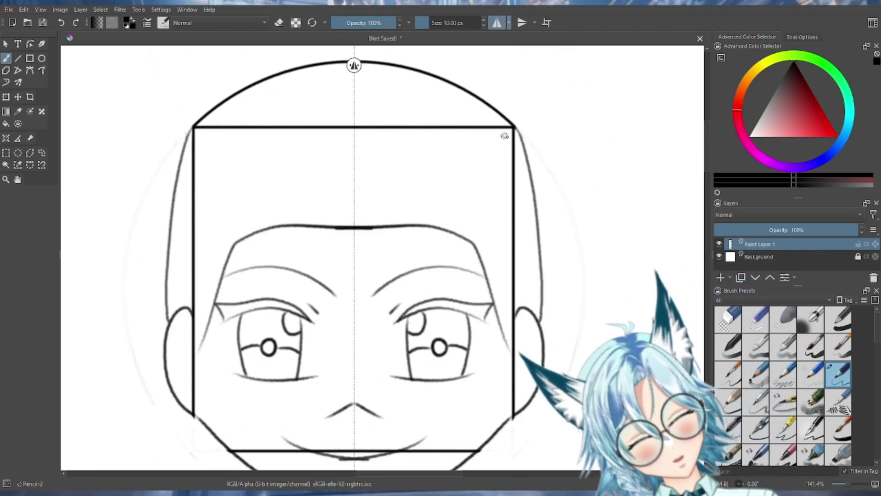
pyautogui.hotkey('ctrl', '-')
pyautogui.hotkey('ctrl', '-')
pyautogui.hotkey('ctrl', '-')
pyautogui.hotkey('ctrl', '-')
pyautogui.hotkey('ctrl', '-')
pyautogui.moveTo(546, 304); pyautogui.dragTo(544, 253)
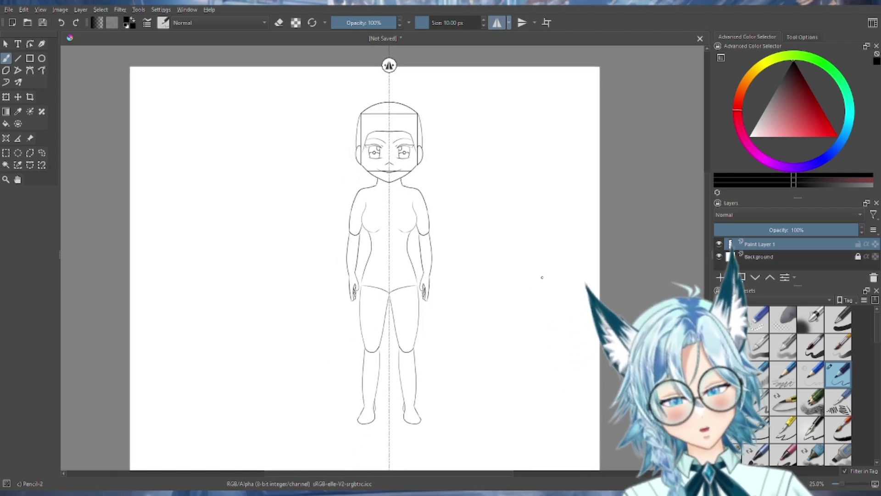
# Draw mirrored fringe strands curving from the hairline centre past the eyes, ending in pointed locks beside the jaw, with thin outer strands
pyautogui.hotkey('ctrl', '+')
pyautogui.hotkey('ctrl', '+')
pyautogui.hotkey('ctrl', '+')
pyautogui.moveTo(570, 227)
pyautogui.mouseDown()
pyautogui.moveTo(549, 327)
pyautogui.moveTo(556, 262)
pyautogui.mouseUp()
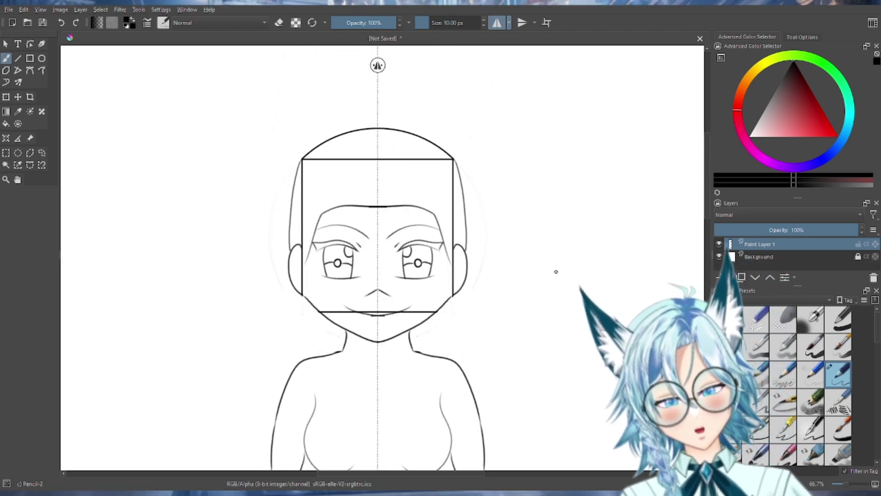
pyautogui.hotkey('ctrl', '+')
pyautogui.hotkey('ctrl', '+')
pyautogui.moveTo(571, 230); pyautogui.dragTo(545, 349)
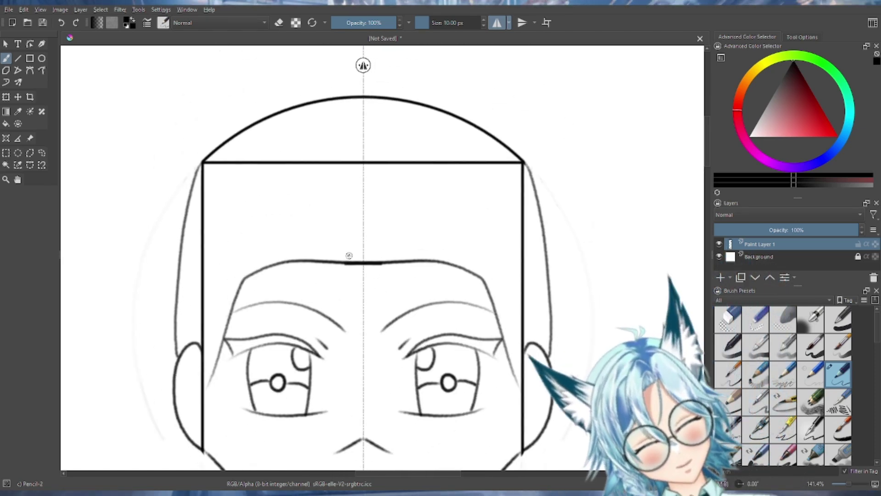
pyautogui.moveTo(351, 262)
pyautogui.mouseDown()
pyautogui.moveTo(338, 211)
pyautogui.moveTo(325, 233)
pyautogui.moveTo(313, 233)
pyautogui.moveTo(280, 303)
pyautogui.moveTo(267, 412)
pyautogui.mouseUp()
pyautogui.hotkey('ctrl', 'z')
pyautogui.hotkey('ctrl', 'z')
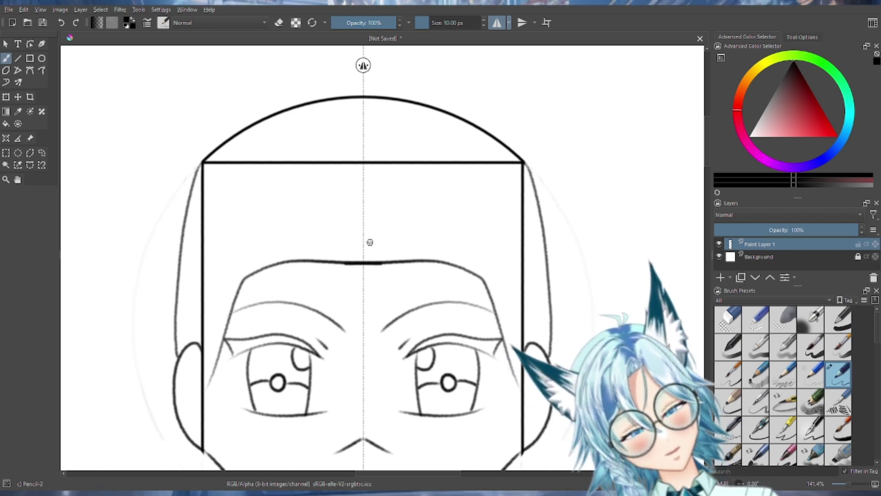
pyautogui.moveTo(360, 259)
pyautogui.mouseDown()
pyautogui.moveTo(281, 283)
pyautogui.moveTo(234, 469)
pyautogui.mouseUp()
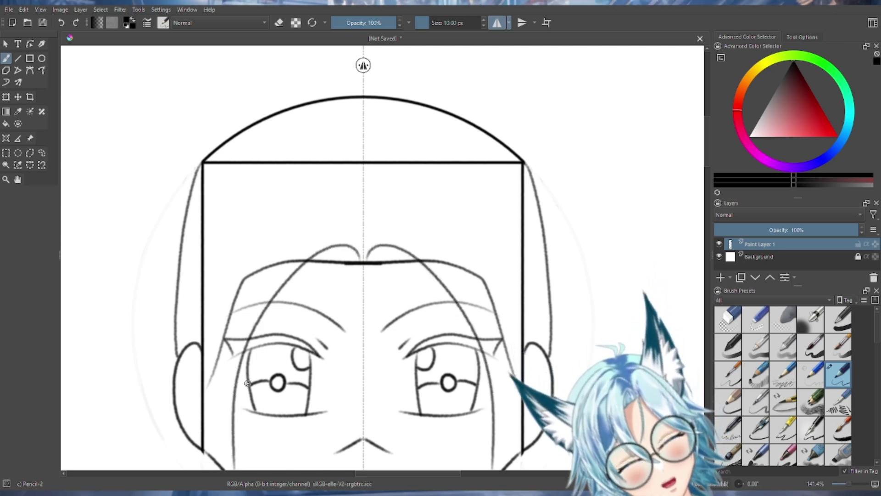
pyautogui.moveTo(584, 262); pyautogui.dragTo(643, 154)
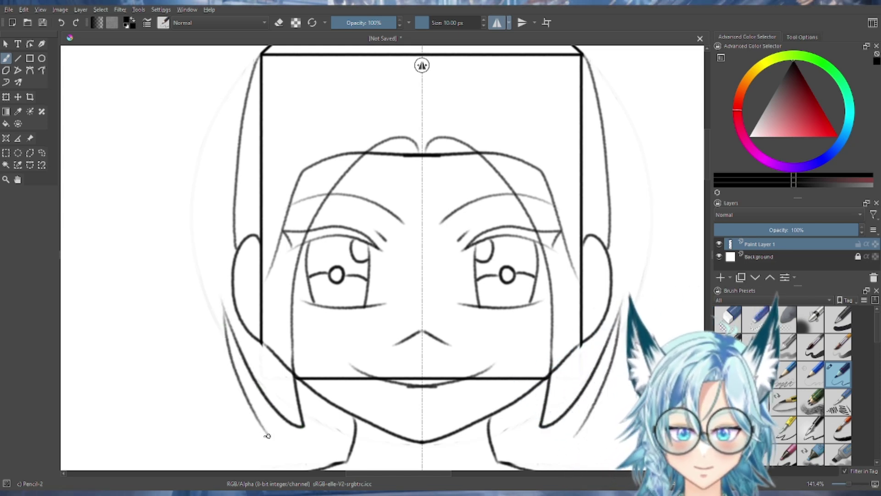
# Replace the thin outer strands with trial mirrored side hair sweeping from pointed tips beside the neck up past the ears
pyautogui.hotkey('ctrl', 'z')
pyautogui.hotkey('ctrl', 'z')
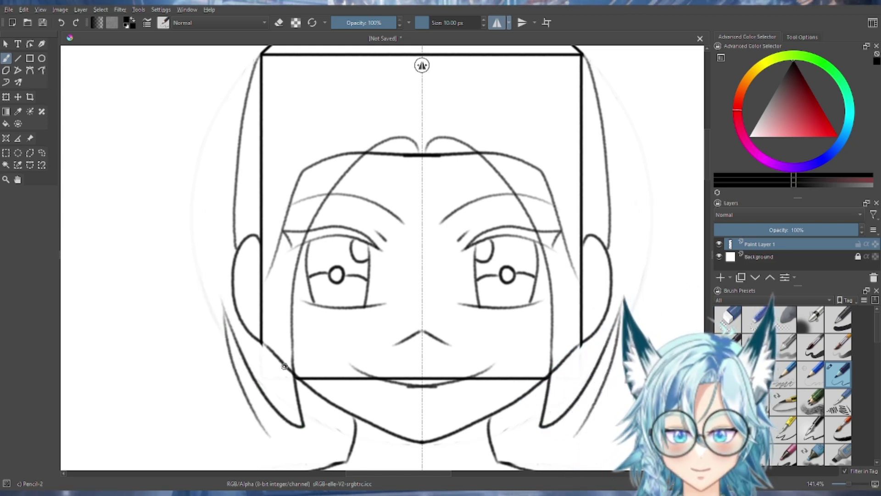
pyautogui.moveTo(242, 363); pyautogui.dragTo(226, 441)
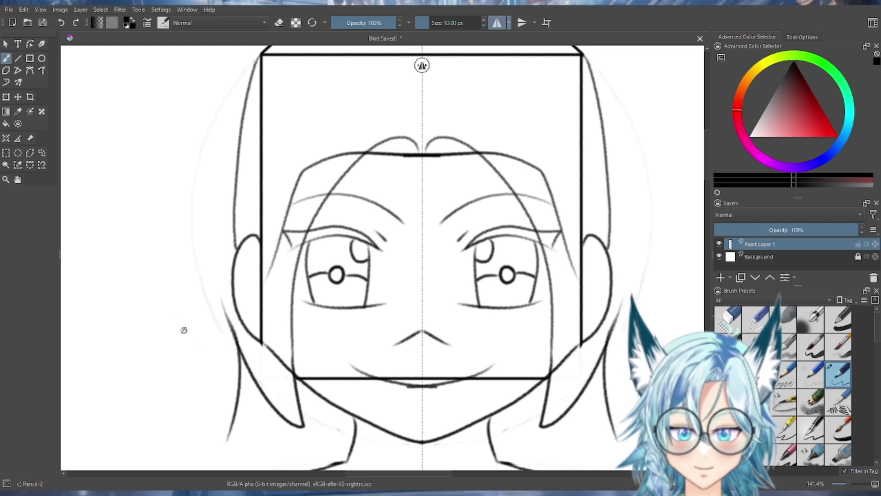
pyautogui.moveTo(182, 338)
pyautogui.mouseDown()
pyautogui.moveTo(179, 229)
pyautogui.moveTo(252, 84)
pyautogui.mouseUp()
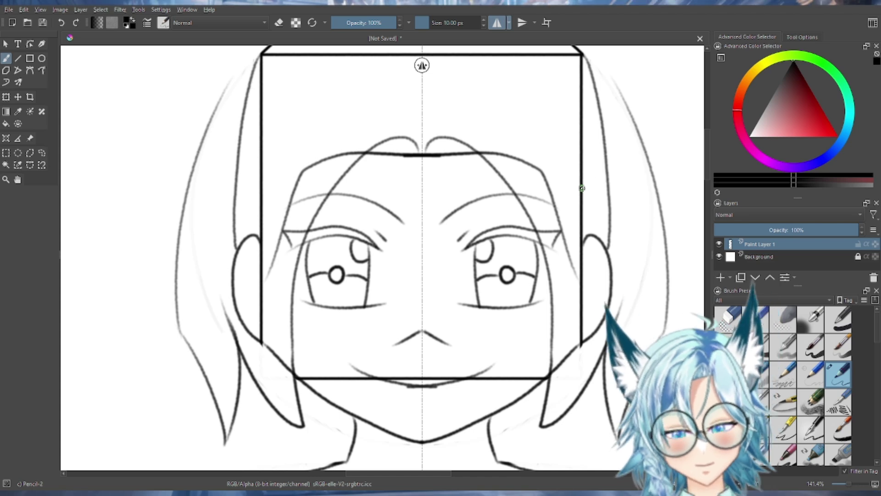
pyautogui.moveTo(517, 231); pyautogui.dragTo(539, 399)
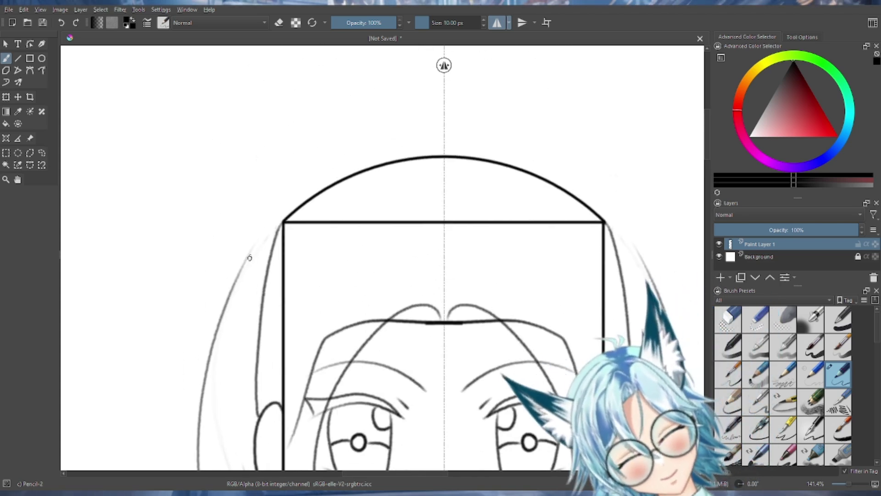
# Try a mirrored hair outline over the crown, check it against the figure, and undo the outer hair shapes
pyautogui.moveTo(259, 239)
pyautogui.mouseDown()
pyautogui.moveTo(307, 186)
pyautogui.moveTo(386, 153)
pyautogui.moveTo(469, 185)
pyautogui.mouseUp()
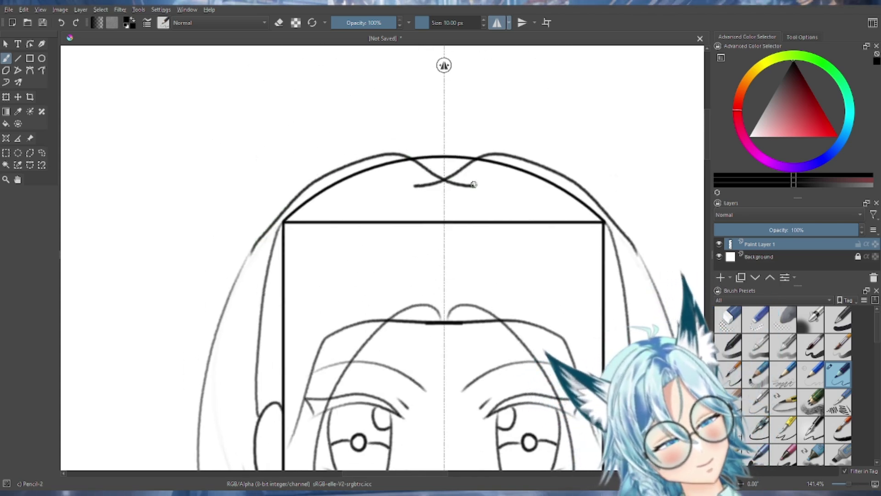
pyautogui.hotkey('ctrl', 'z')
pyautogui.moveTo(247, 256)
pyautogui.mouseDown()
pyautogui.moveTo(271, 225)
pyautogui.moveTo(341, 172)
pyautogui.moveTo(401, 152)
pyautogui.moveTo(478, 148)
pyautogui.mouseUp()
pyautogui.hotkey('ctrl', '-')
pyautogui.hotkey('ctrl', '-')
pyautogui.hotkey('ctrl', '-')
pyautogui.hotkey('ctrl', '-')
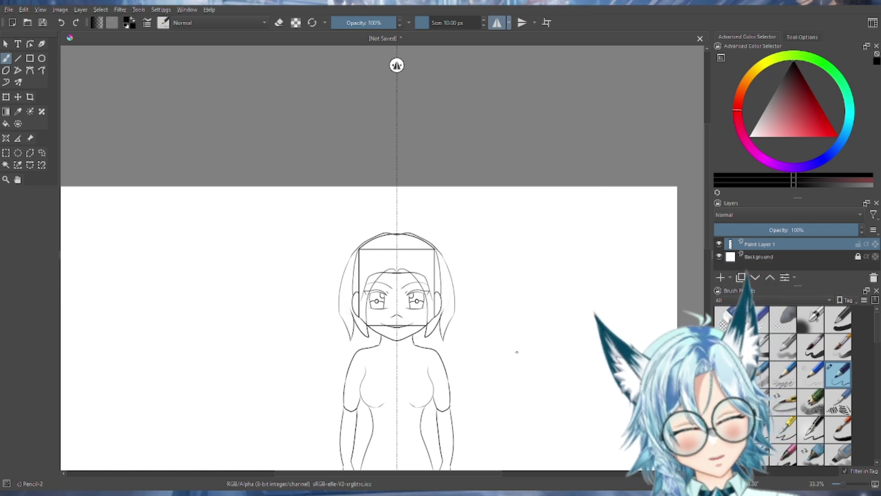
pyautogui.press('+')
pyautogui.press('+')
pyautogui.press('+')
pyautogui.press('-')
pyautogui.moveTo(599, 249); pyautogui.dragTo(554, 206)
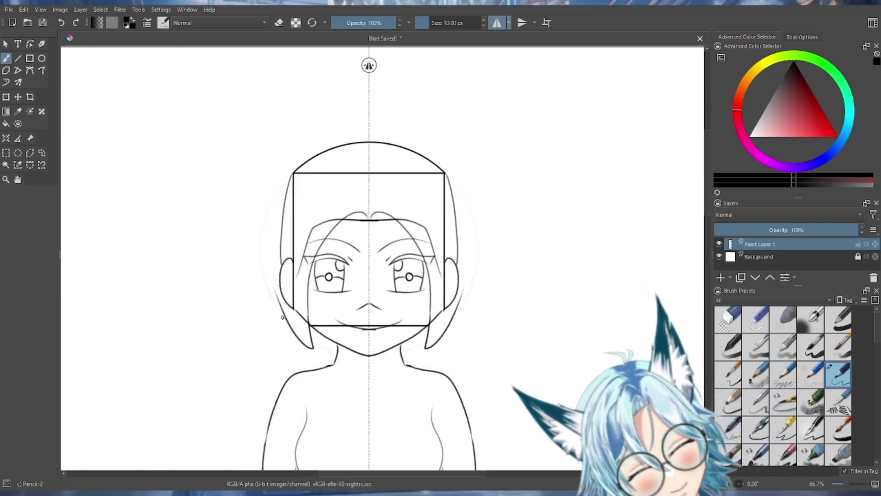
# Try long mirrored side locks hanging outside the ears with a hair outline over the crown, and undo them
pyautogui.moveTo(262, 274); pyautogui.dragTo(269, 317)
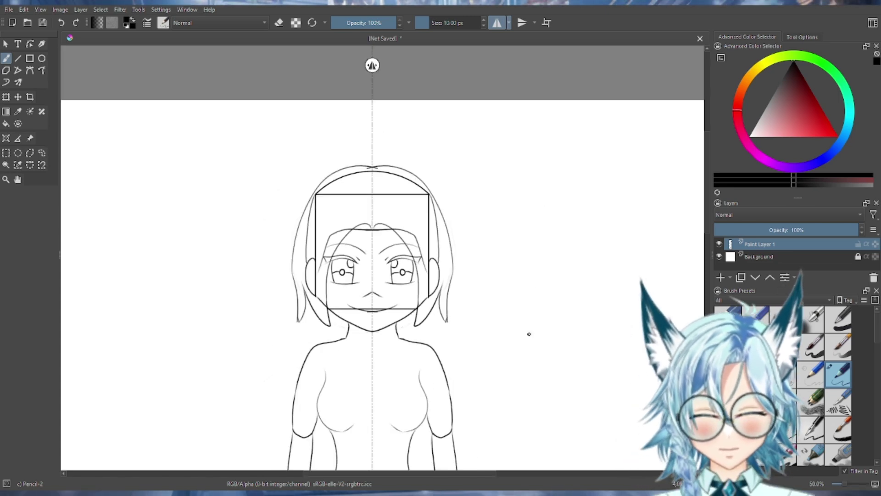
pyautogui.press('1')
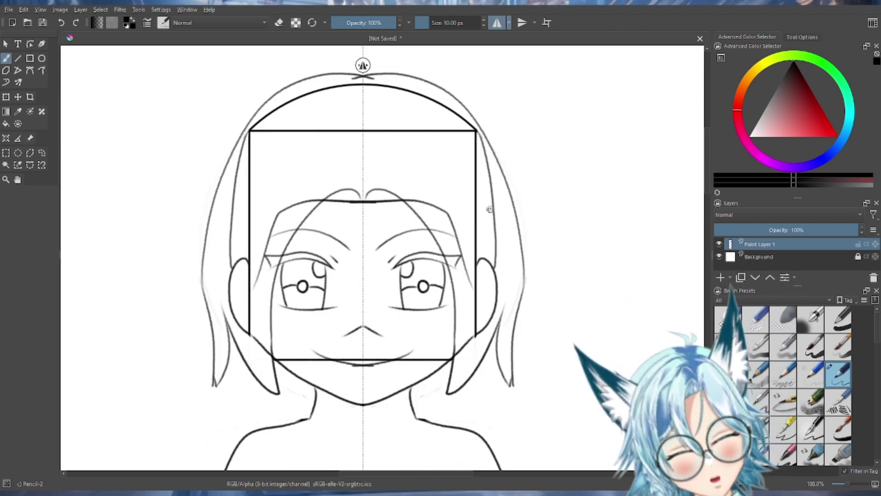
pyautogui.hotkey('ctrl', 'z')
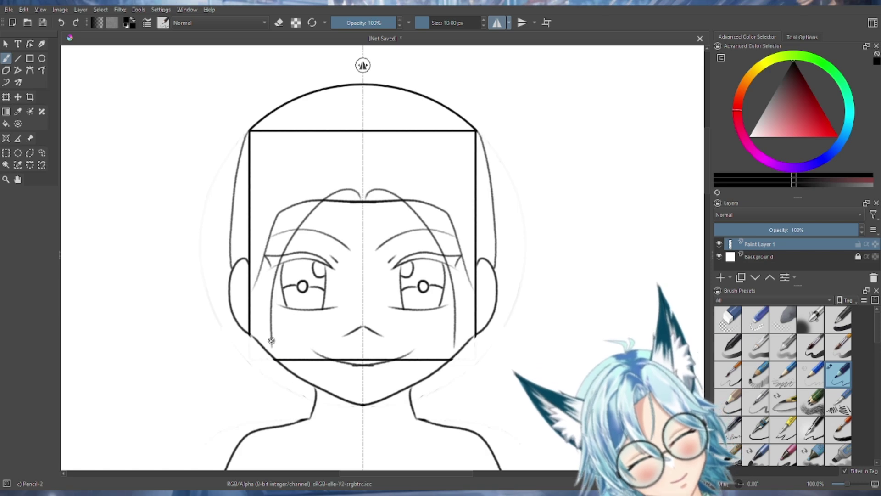
# Draw mirrored pointed locks beside the jaw and a rounded outer hair outline sweeping up past the ears to the crown
pyautogui.moveTo(277, 362); pyautogui.dragTo(288, 389)
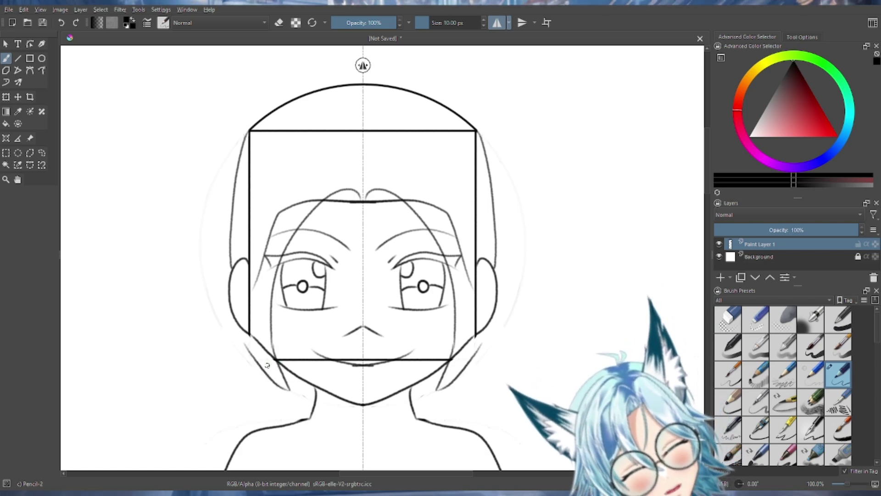
pyautogui.moveTo(265, 389); pyautogui.dragTo(222, 292)
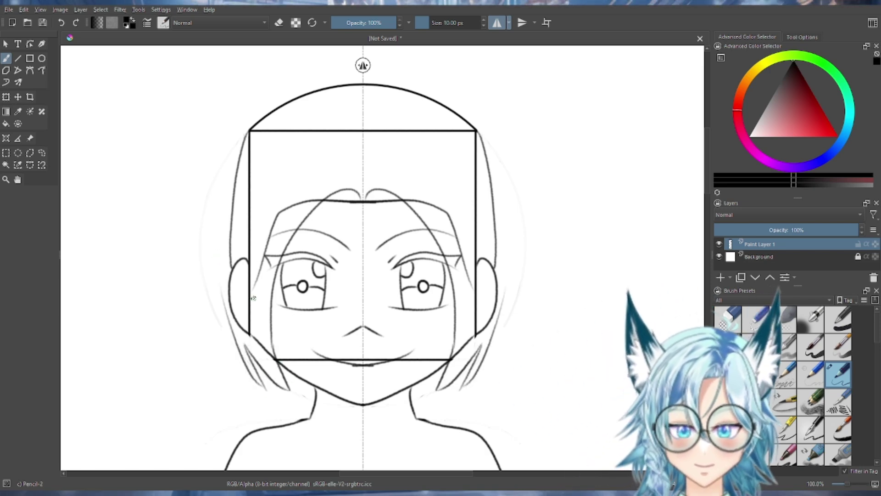
pyautogui.moveTo(251, 375); pyautogui.dragTo(209, 286)
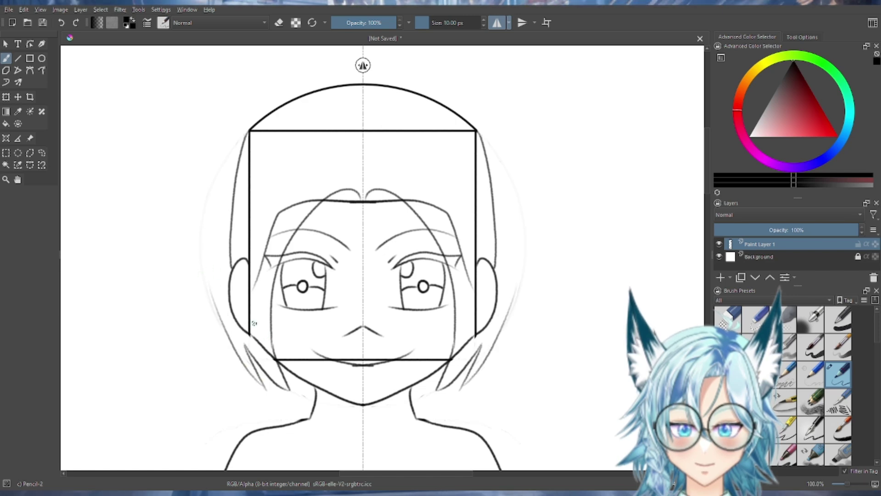
pyautogui.hotkey('ctrl', 'z')
pyautogui.moveTo(264, 108); pyautogui.dragTo(309, 84)
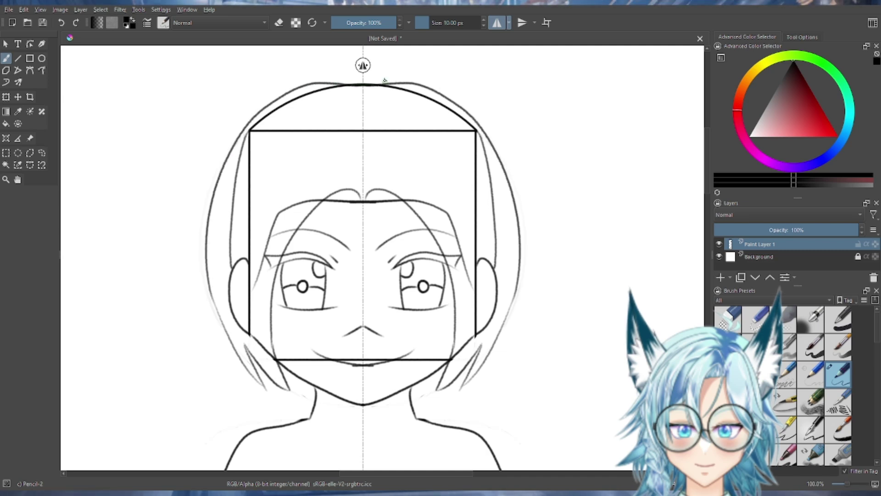
# Add mirrored flared locks to the outer hair outline, ending in outward points beside the lower ears
pyautogui.hotkey('ctrl', '-')
pyautogui.hotkey('ctrl', '-')
pyautogui.hotkey('ctrl', '-')
pyautogui.hotkey('ctrl', '-')
pyautogui.hotkey('ctrl', '-')
pyautogui.hotkey('ctrl', '+')
pyautogui.hotkey('ctrl', '+')
pyautogui.hotkey('ctrl', '+')
pyautogui.hotkey('ctrl', '+')
pyautogui.hotkey('ctrl', '+')
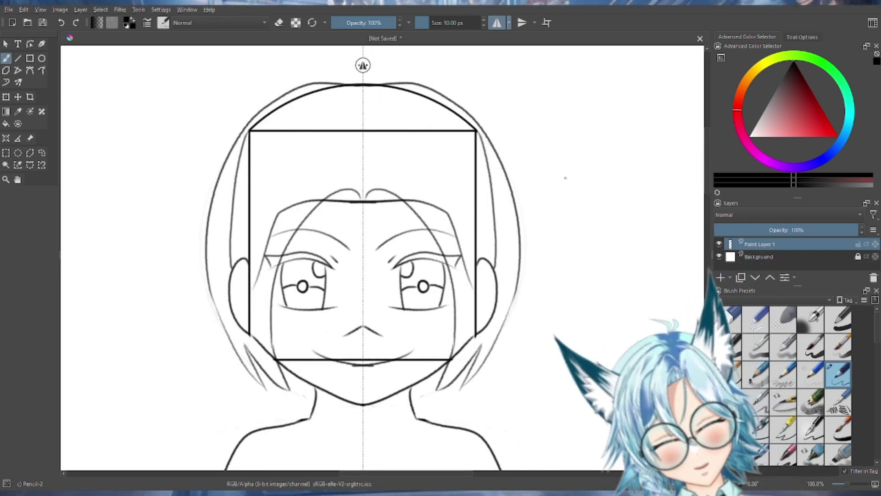
pyautogui.moveTo(206, 250)
pyautogui.mouseDown()
pyautogui.moveTo(198, 308)
pyautogui.moveTo(215, 304)
pyautogui.mouseUp()
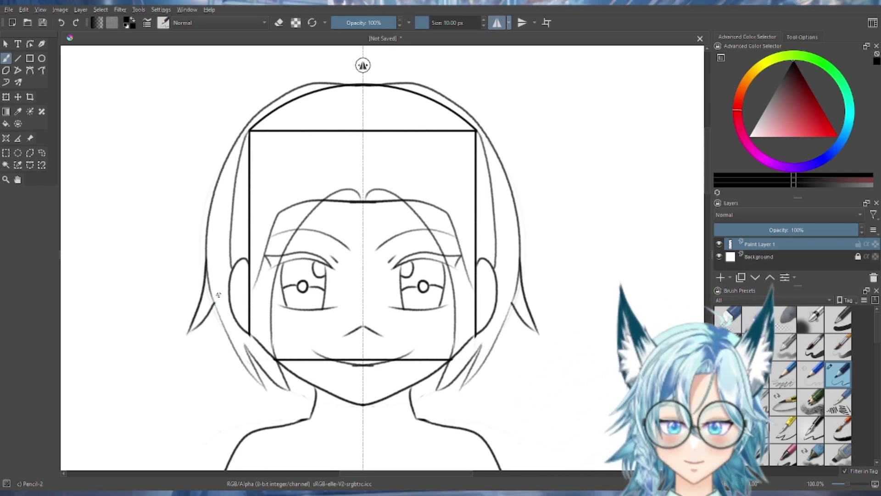
# Examine the flared hair silhouette at full-figure scale and the head up close
pyautogui.hotkey('ctrl', '-')
pyautogui.hotkey('ctrl', '-')
pyautogui.hotkey('ctrl', '-')
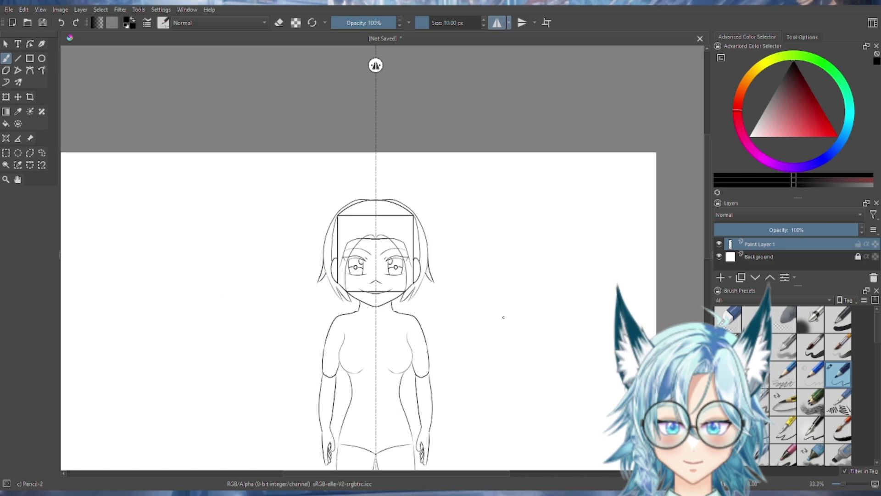
pyautogui.hotkey('ctrl', '-')
pyautogui.hotkey('ctrl', '-')
pyautogui.hotkey('ctrl', '+')
pyautogui.hotkey('ctrl', '+')
pyautogui.hotkey('ctrl', '+')
pyautogui.hotkey('ctrl', '+')
pyautogui.hotkey('ctrl', '+')
pyautogui.hotkey('ctrl', '-')
pyautogui.hotkey('ctrl', '-')
pyautogui.hotkey('ctrl', '-')
pyautogui.press('-')
pyautogui.press('-')
pyautogui.press('-')
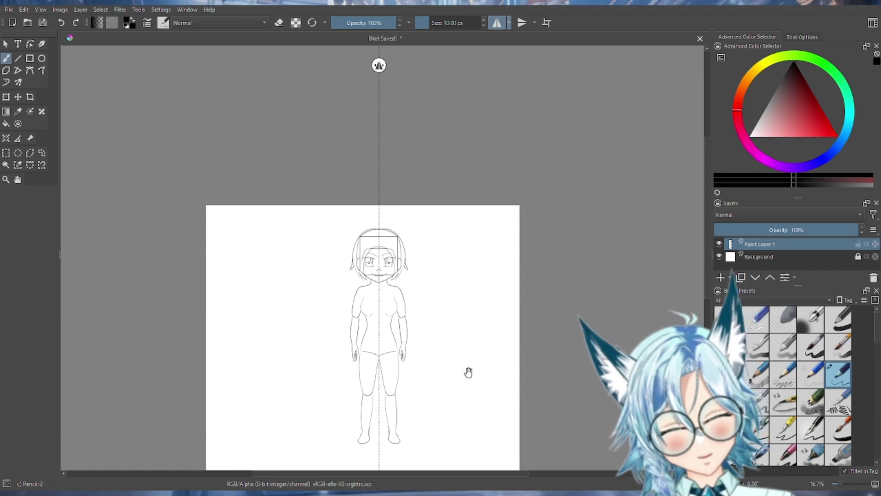
pyautogui.press('+')
pyautogui.press('+')
pyautogui.press('+')
pyautogui.press('+')
pyautogui.press('+')
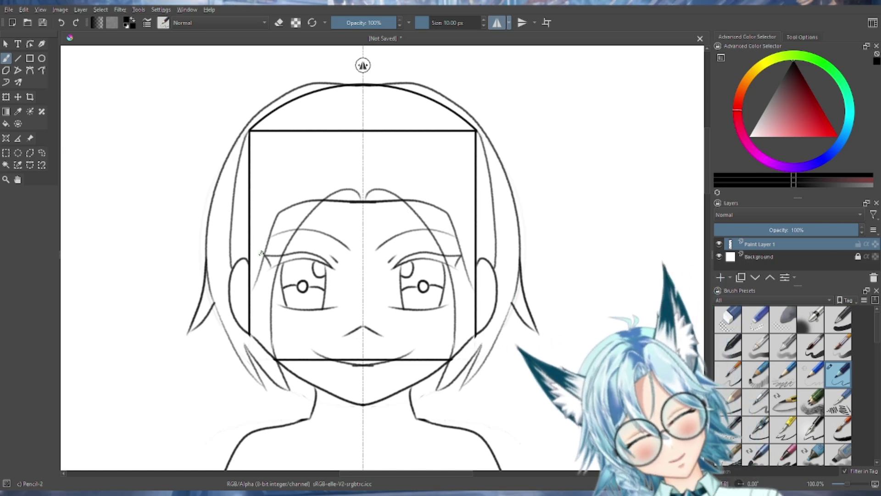
# Try extra mirrored hair flicks above the flared locks and below the jaw-side hair, and remove them
pyautogui.moveTo(205, 211); pyautogui.dragTo(181, 250)
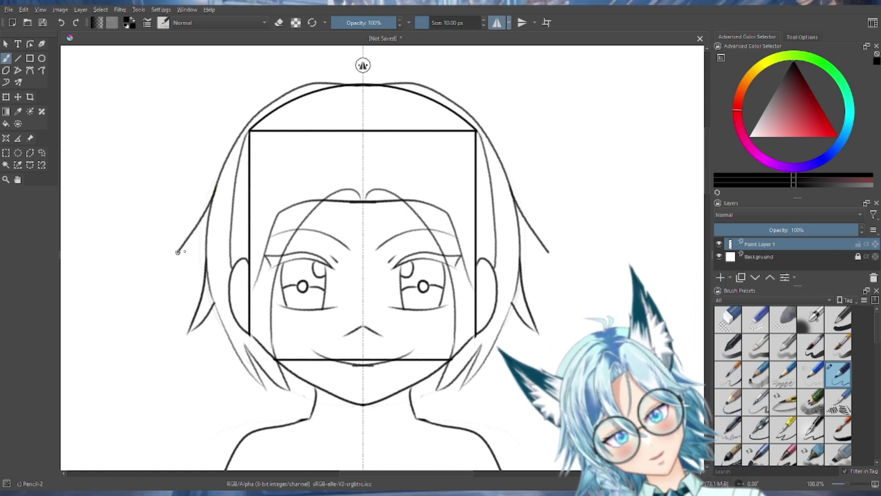
pyautogui.hotkey('ctrl', 'z')
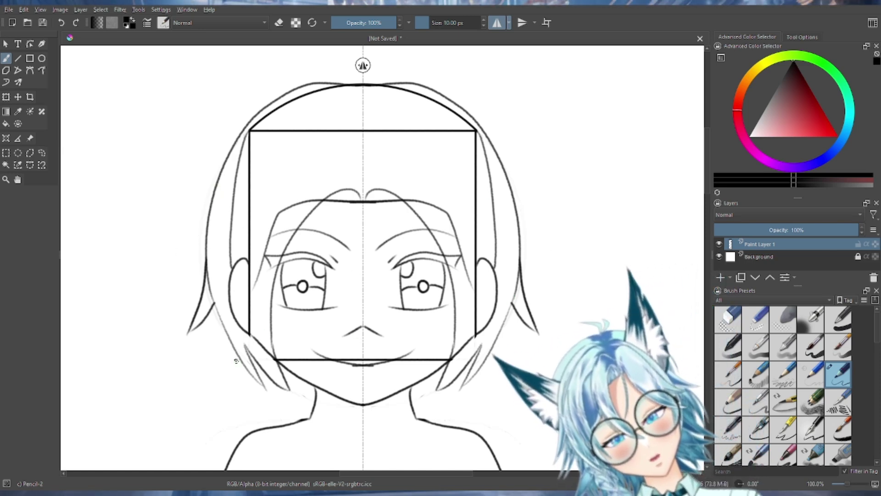
pyautogui.moveTo(233, 359); pyautogui.dragTo(226, 399)
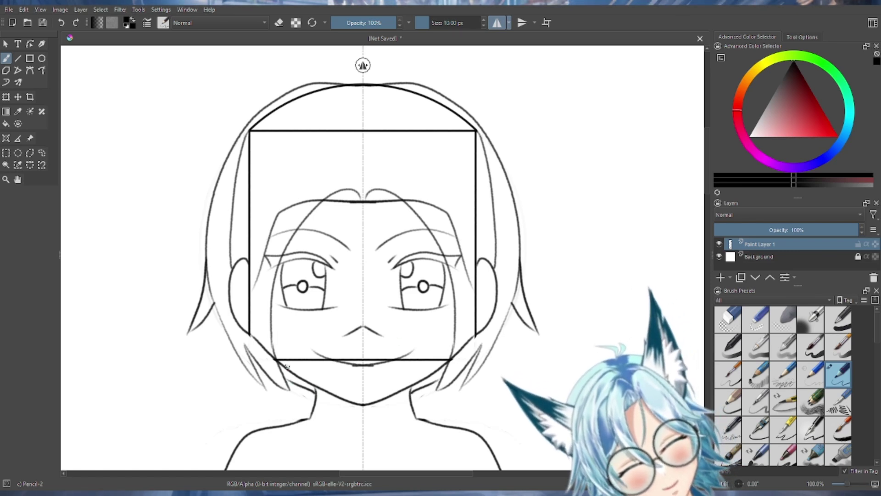
# Examine the whole figure with its hair, then the torso, arms and legs at closer range
pyautogui.press('-')
pyautogui.press('-')
pyautogui.press('-')
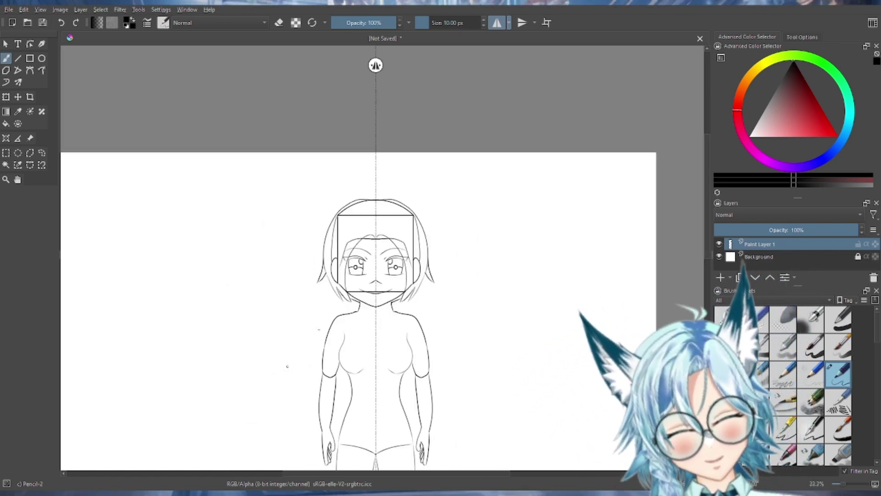
pyautogui.press('-')
pyautogui.press('-')
pyautogui.press('-')
pyautogui.press('+')
pyautogui.press('+')
pyautogui.press('+')
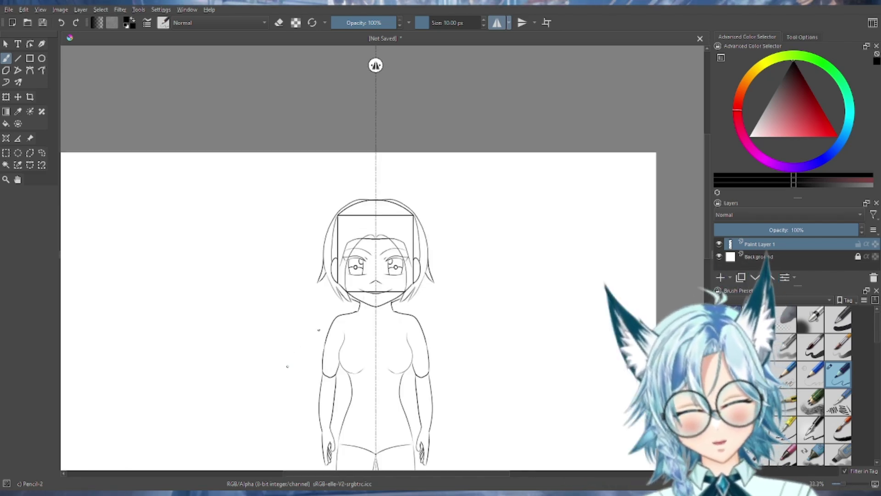
pyautogui.press('+')
pyautogui.moveTo(564, 332); pyautogui.dragTo(582, 197)
pyautogui.moveTo(611, 368); pyautogui.dragTo(590, 258)
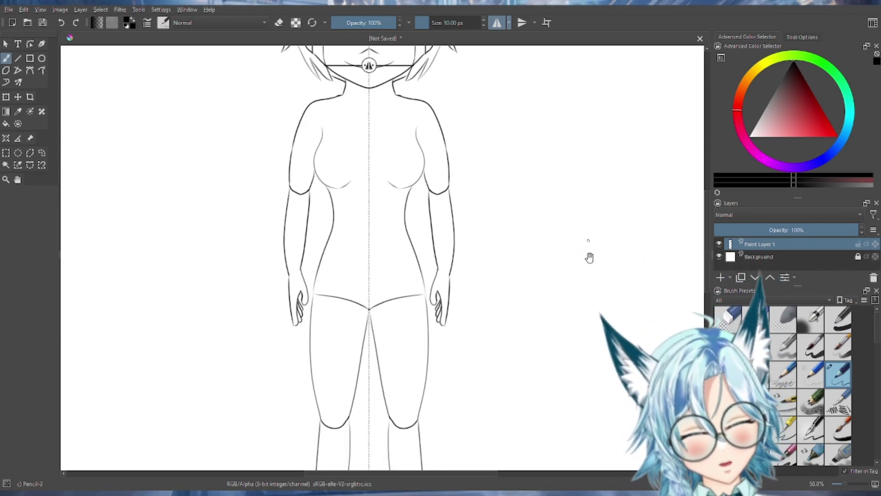
pyautogui.scroll(-3, 590, 258)
pyautogui.scroll(6, 592, 259)
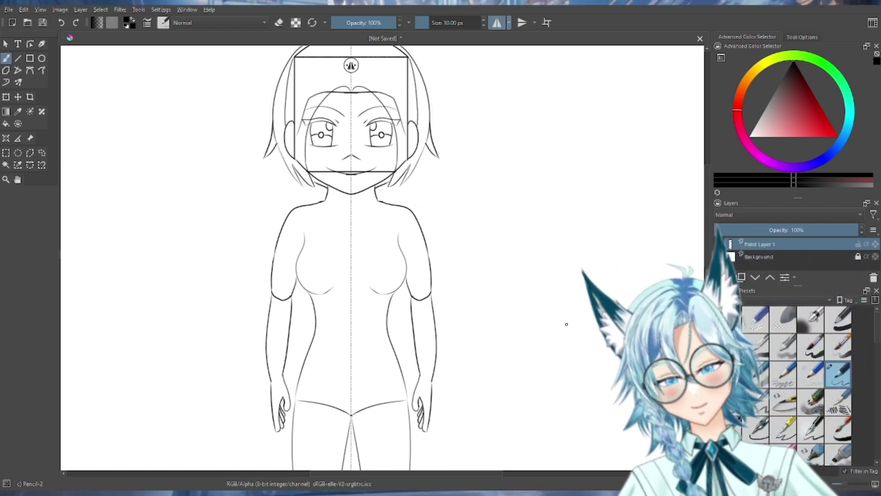
# Draw a mirrored shirt collar as two parallel curved lines across the base of the neck
pyautogui.hotkey('ctrl', '+')
pyautogui.hotkey('ctrl', '+')
pyautogui.hotkey('ctrl', '+')
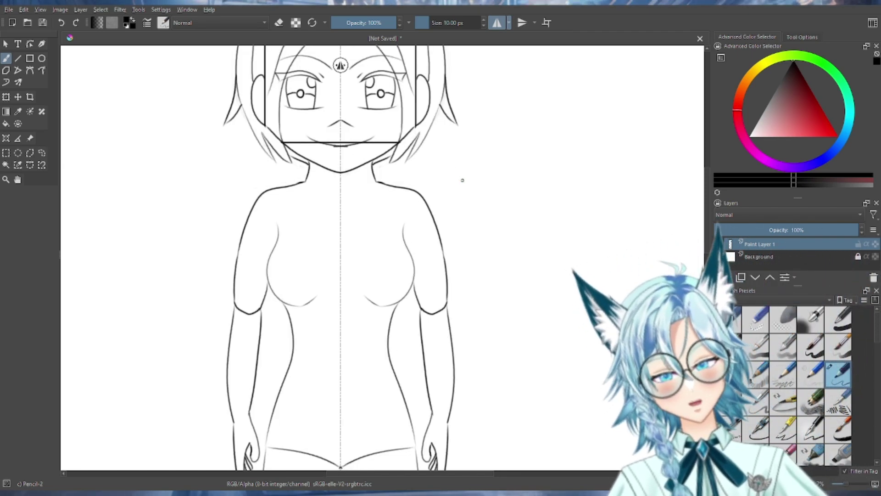
pyautogui.moveTo(517, 170); pyautogui.dragTo(516, 312)
pyautogui.hotkey('ctrl', '+')
pyautogui.hotkey('ctrl', '+')
pyautogui.hotkey('ctrl', '-')
pyautogui.hotkey('ctrl', '-')
pyautogui.moveTo(275, 303); pyautogui.dragTo(348, 324)
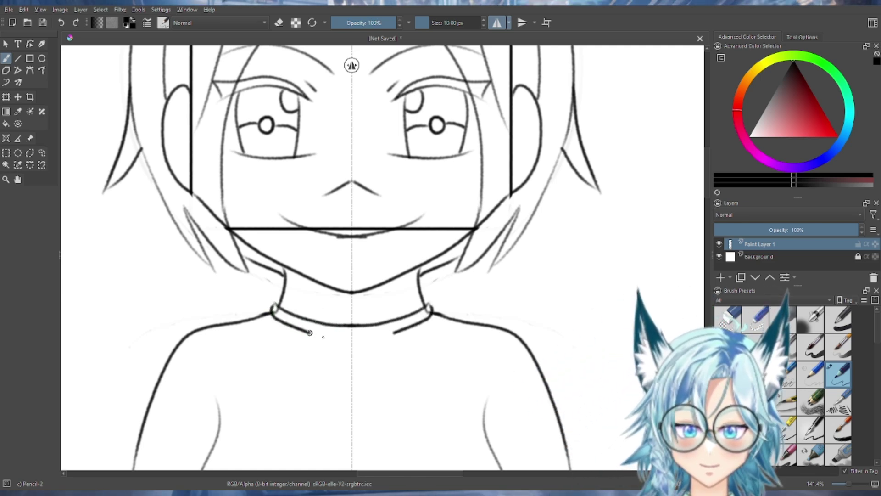
pyautogui.moveTo(306, 331); pyautogui.dragTo(342, 340)
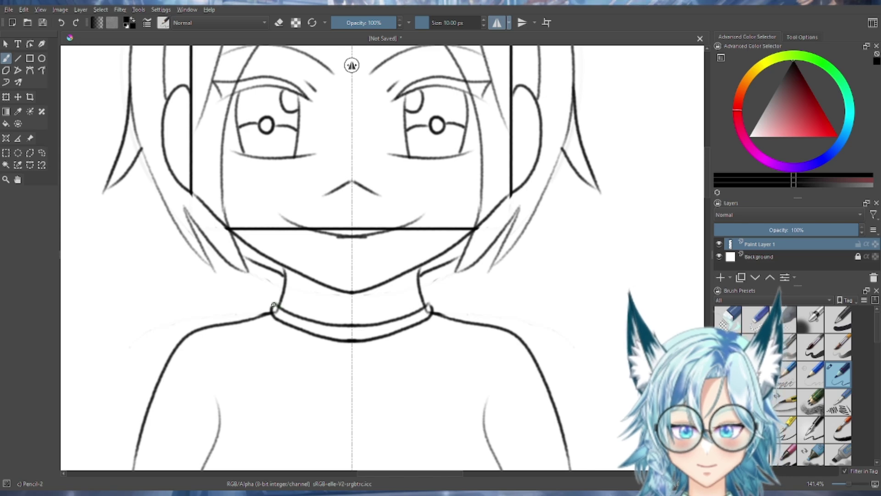
# Draw mirrored curved sleeve hems across the arms just above the elbows, with short underarm edges rising to the chest
pyautogui.hotkey('ctrl', '-')
pyautogui.hotkey('ctrl', '-')
pyautogui.hotkey('ctrl', '-')
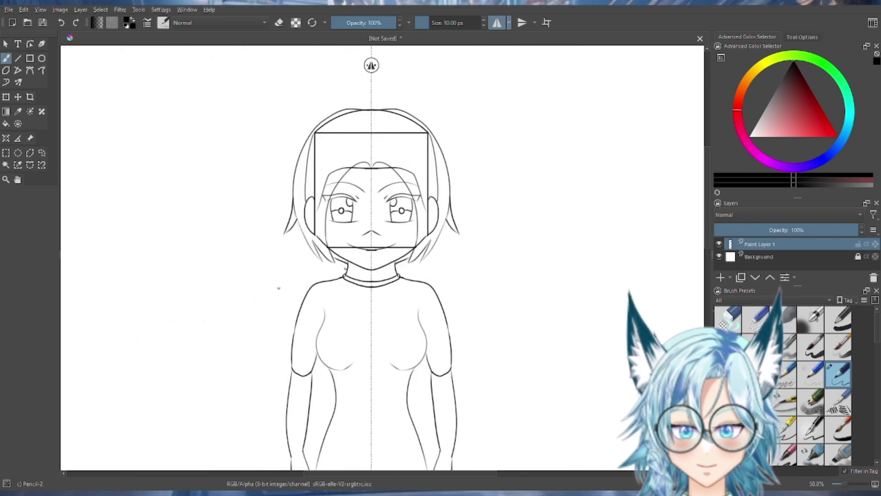
pyautogui.hotkey('ctrl', '+')
pyautogui.hotkey('ctrl', '+')
pyautogui.hotkey('ctrl', '+')
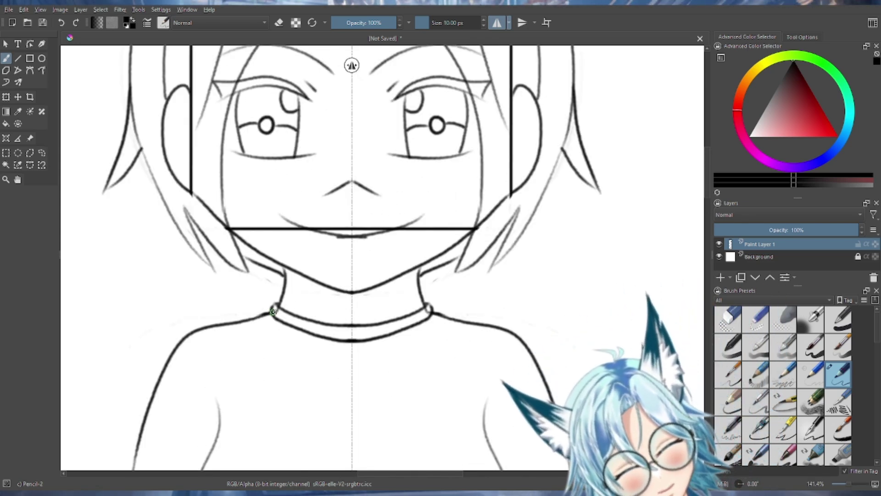
pyautogui.moveTo(580, 342); pyautogui.dragTo(604, 240)
pyautogui.moveTo(581, 325); pyautogui.dragTo(660, 228)
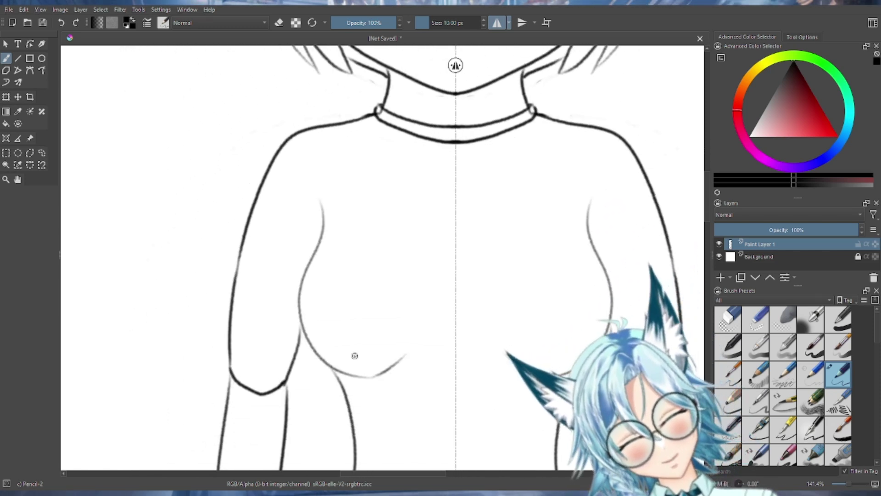
pyautogui.moveTo(233, 362); pyautogui.dragTo(298, 382)
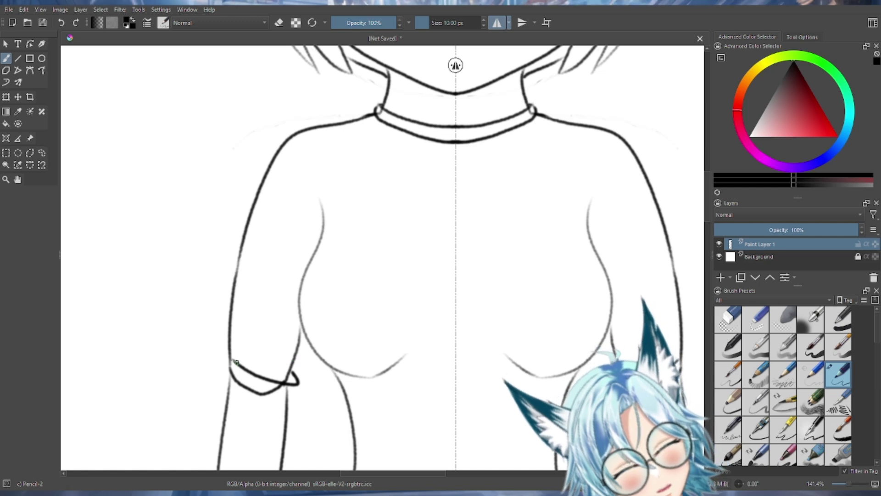
pyautogui.moveTo(294, 376); pyautogui.dragTo(312, 347)
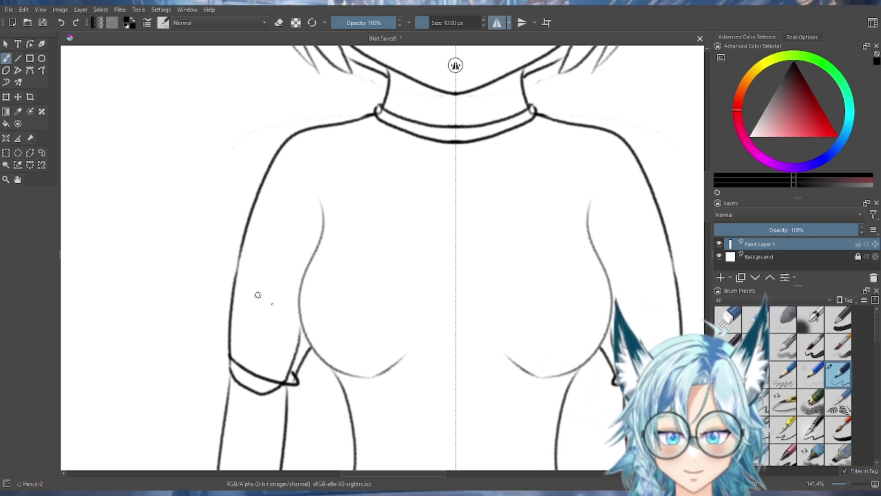
# Erase the loop at each sleeve's inner corner, redraw the underarm edge, and add a parallel band line above the hem
pyautogui.press('e')
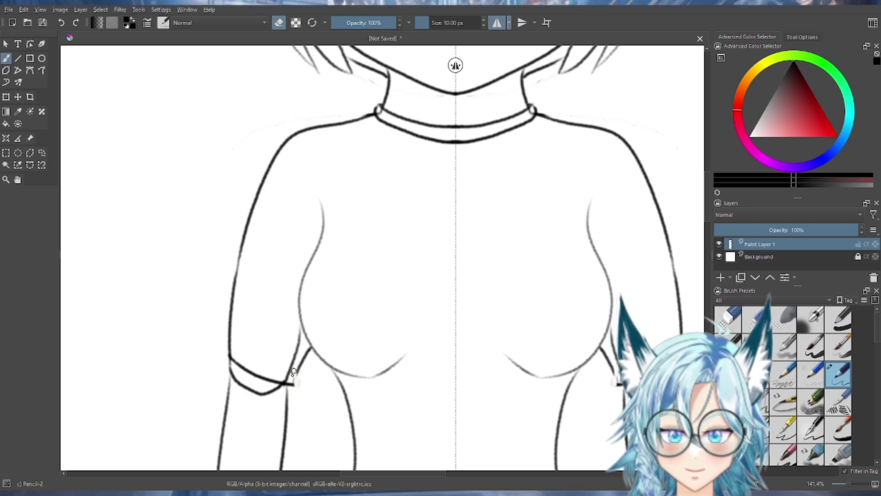
pyautogui.moveTo(309, 355); pyautogui.dragTo(299, 366)
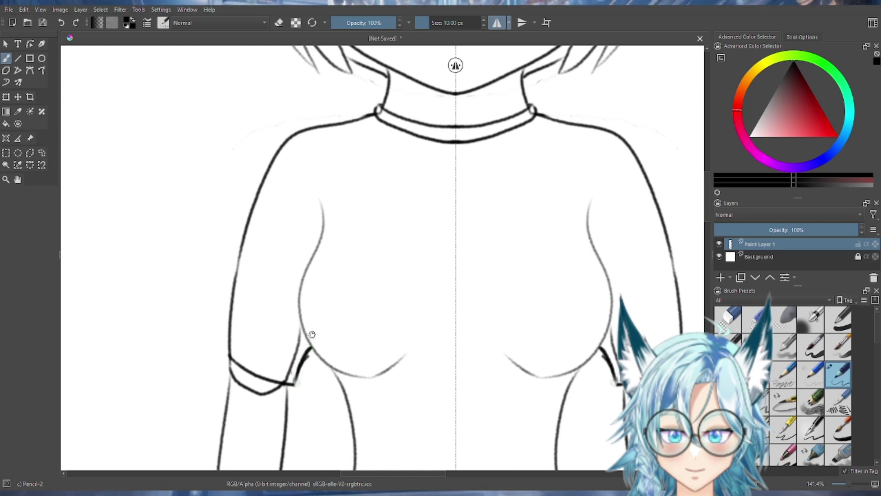
pyautogui.moveTo(570, 319); pyautogui.dragTo(557, 204)
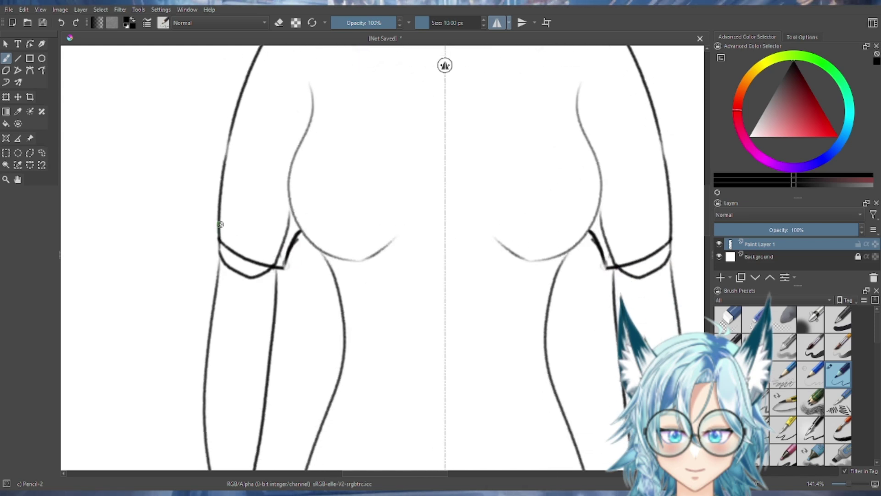
pyautogui.moveTo(267, 253); pyautogui.dragTo(285, 255)
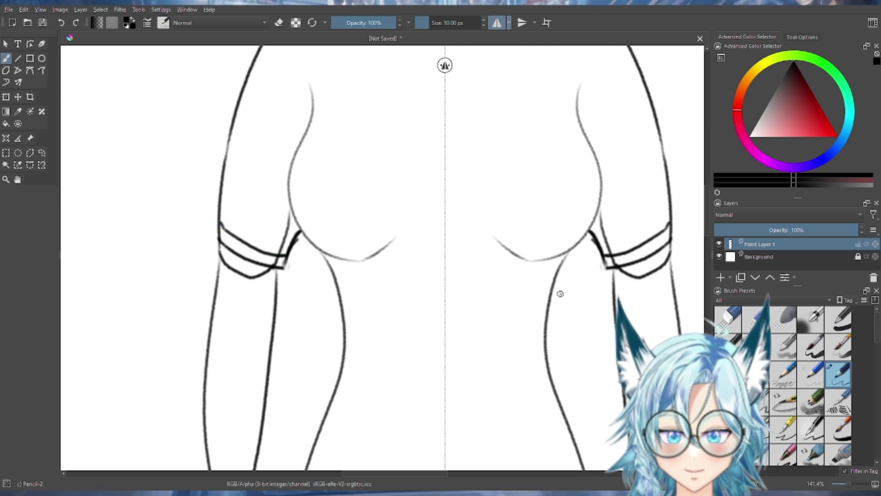
# Draw the shirt's mirrored sides from below the bust to the hips and a double curved hem across the lower torso
pyautogui.moveTo(556, 290); pyautogui.dragTo(508, 183)
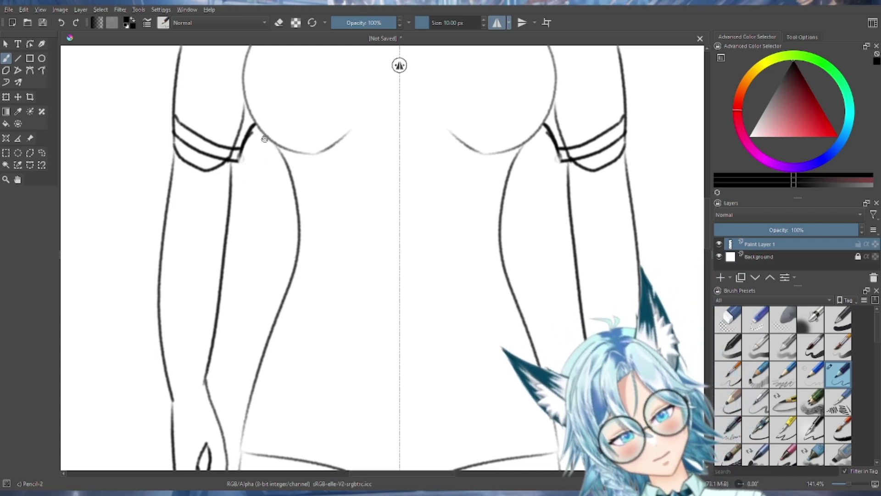
pyautogui.moveTo(271, 142)
pyautogui.mouseDown()
pyautogui.moveTo(282, 247)
pyautogui.moveTo(265, 334)
pyautogui.moveTo(287, 349)
pyautogui.moveTo(430, 369)
pyautogui.mouseUp()
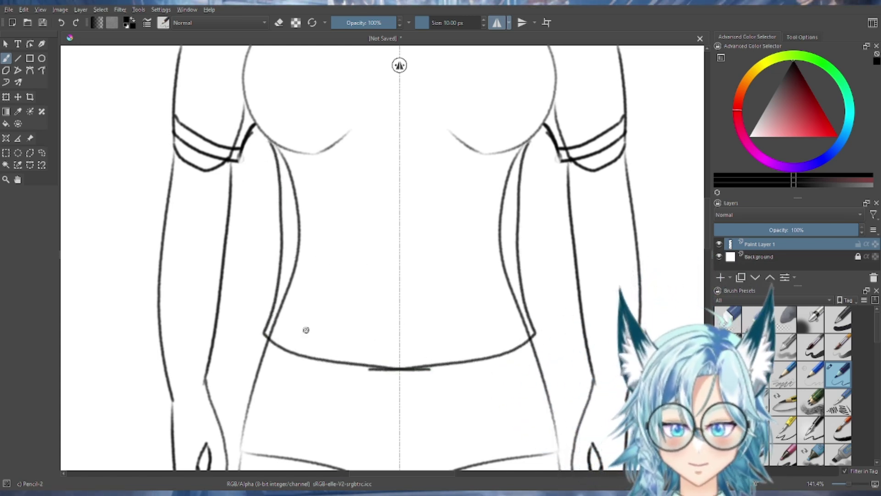
pyautogui.moveTo(276, 323); pyautogui.dragTo(382, 354)
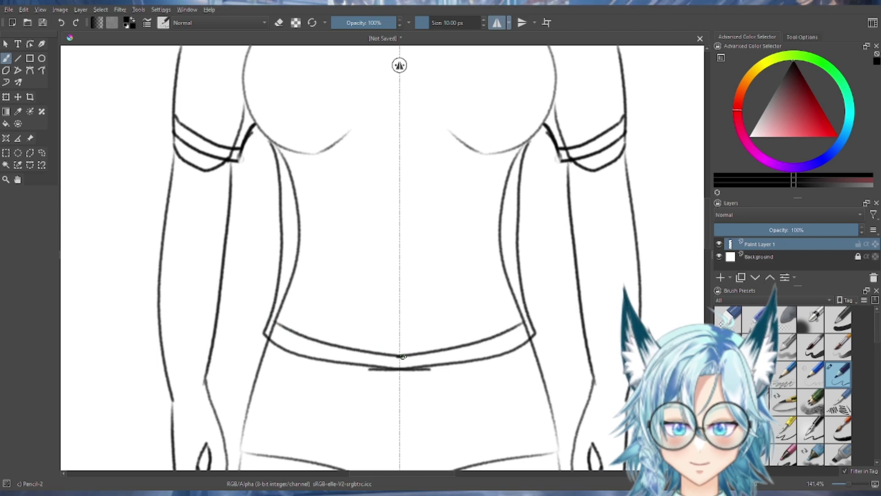
pyautogui.hotkey('ctrl', '-')
pyautogui.hotkey('ctrl', '-')
pyautogui.hotkey('ctrl', '-')
pyautogui.hotkey('ctrl', '-')
pyautogui.hotkey('ctrl', '-')
pyautogui.hotkey('ctrl', '-')
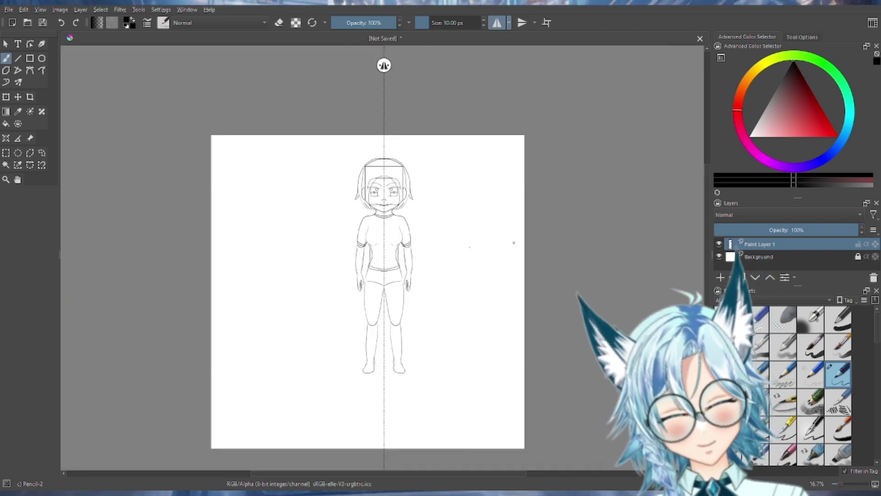
# Draw mirrored skirt sides flaring slightly outward from the shirt hem past the hips and down along the thighs
pyautogui.hotkey('ctrl', '+')
pyautogui.hotkey('ctrl', '+')
pyautogui.hotkey('ctrl', '+')
pyautogui.press('+')
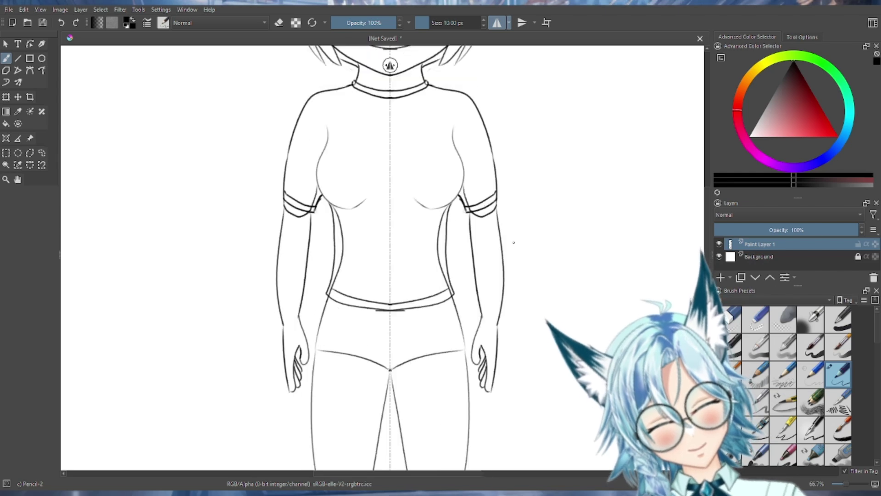
pyautogui.moveTo(531, 257)
pyautogui.mouseDown()
pyautogui.moveTo(525, 191)
pyautogui.moveTo(545, 205)
pyautogui.mouseUp()
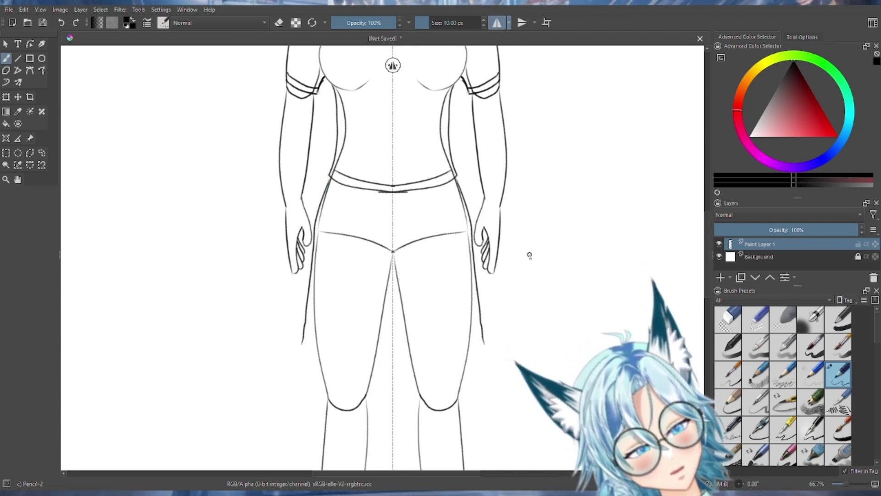
pyautogui.moveTo(560, 339); pyautogui.dragTo(568, 230)
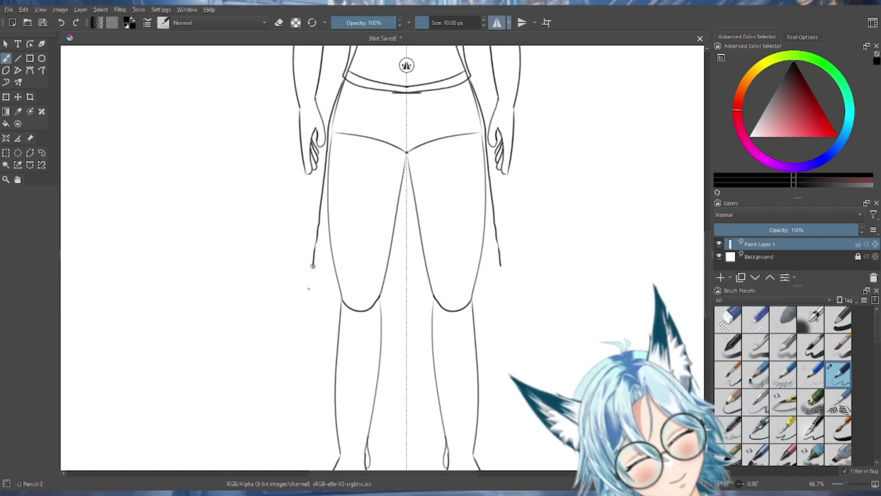
# Try to close the skirt with a shallow V-shaped hem just below the knees
pyautogui.moveTo(346, 332); pyautogui.dragTo(405, 353)
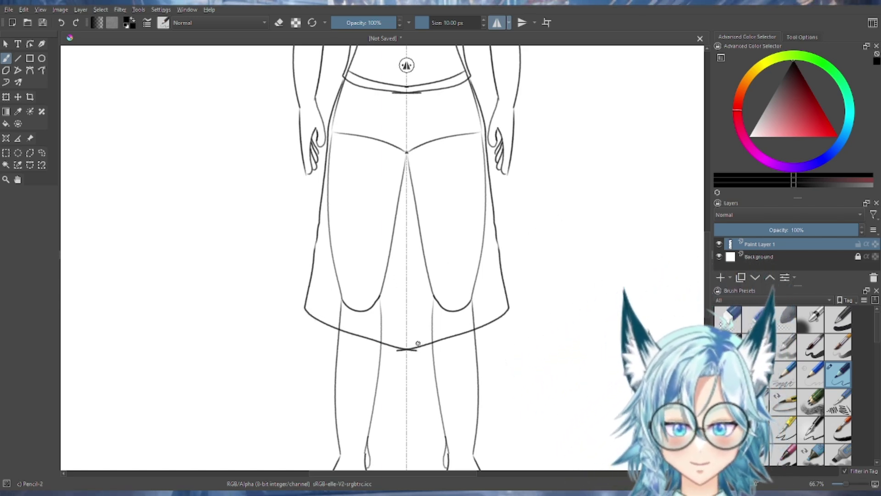
pyautogui.press('-')
pyautogui.press('-')
pyautogui.press('-')
pyautogui.press('-')
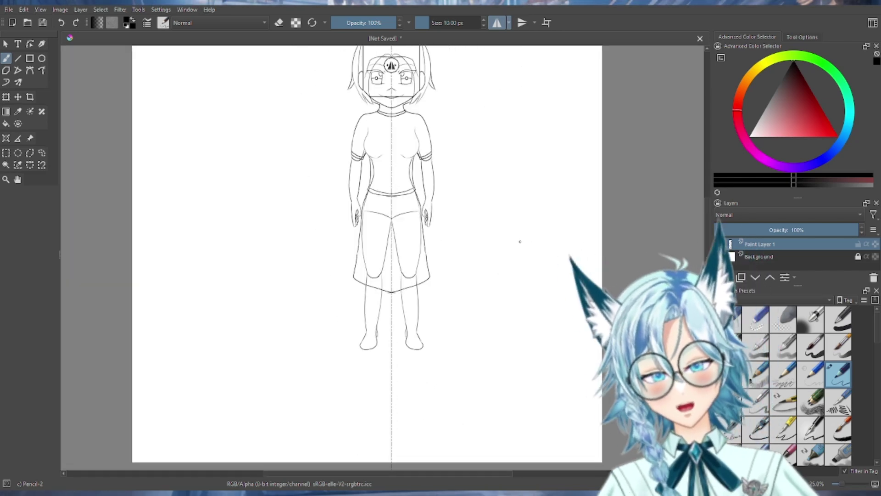
pyautogui.press('+')
pyautogui.press('+')
pyautogui.press('+')
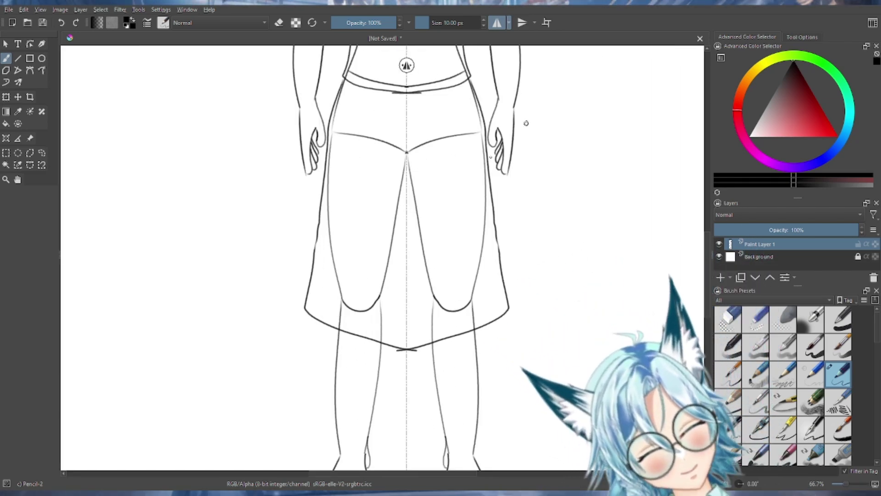
pyautogui.hotkey('ctrl', 'z')
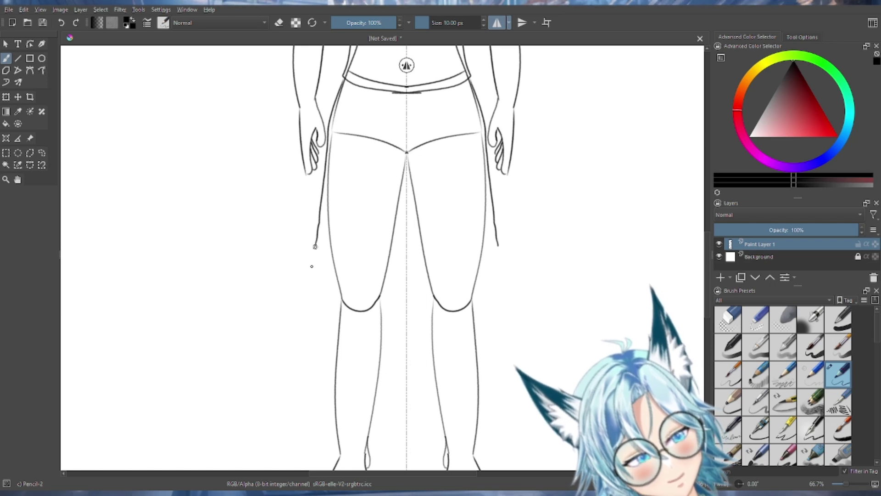
# Extend the skirt sides outward to knee level and close them with a rounded mirrored hem and a parallel band line above it
pyautogui.moveTo(302, 303)
pyautogui.mouseDown()
pyautogui.moveTo(345, 334)
pyautogui.moveTo(406, 346)
pyautogui.mouseUp()
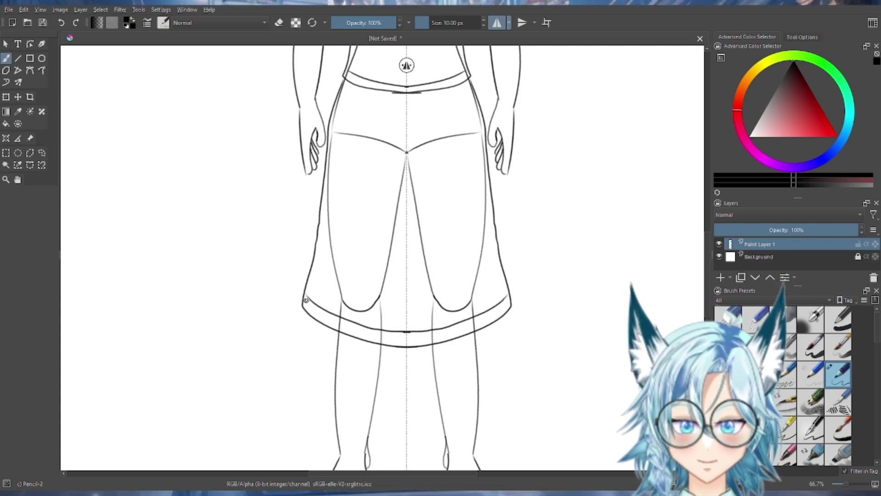
pyautogui.press('-')
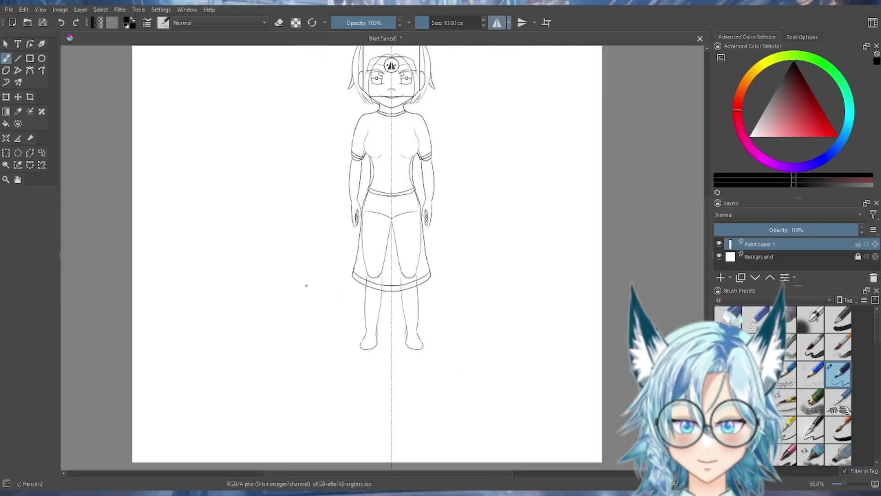
pyautogui.moveTo(531, 242); pyautogui.dragTo(505, 285)
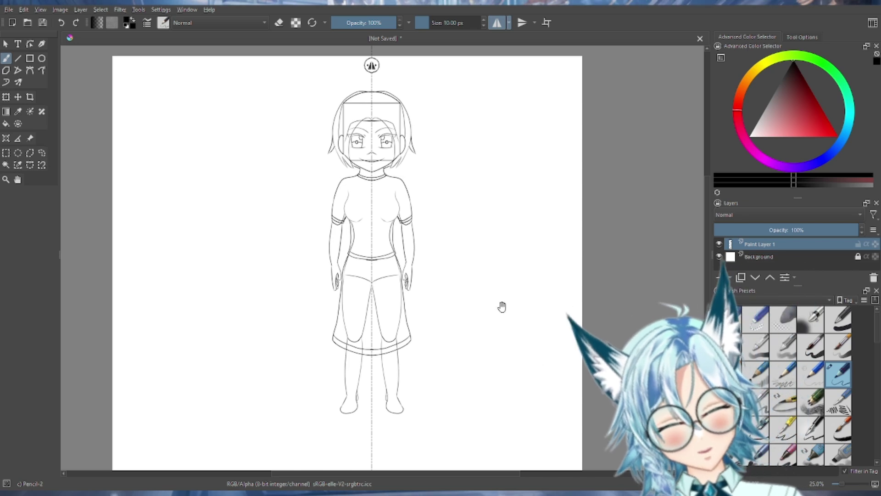
pyautogui.moveTo(497, 269); pyautogui.dragTo(502, 362)
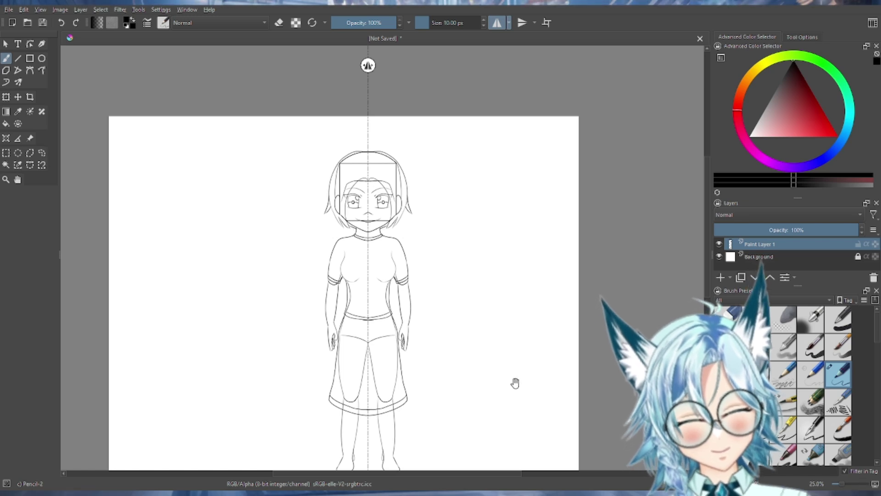
pyautogui.moveTo(516, 382); pyautogui.dragTo(510, 272)
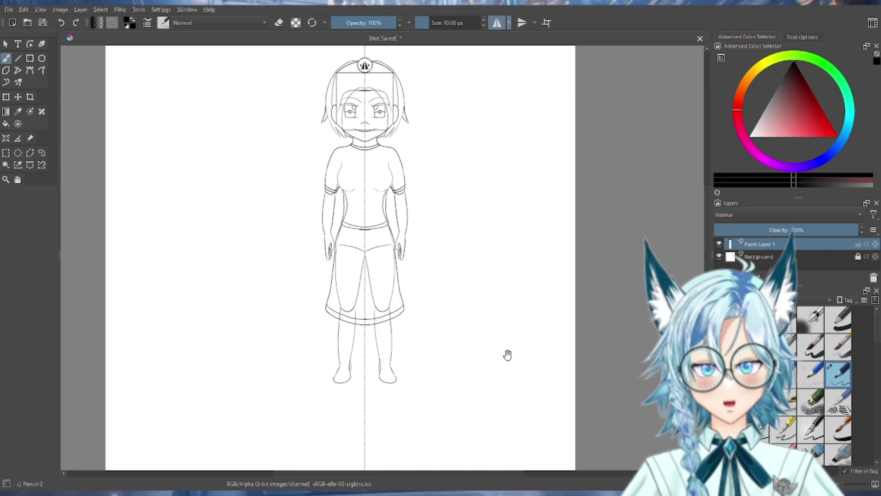
# Draw mirrored shoe soles under both feet, with a thin band below the toes that rises along the inner heels
pyautogui.moveTo(502, 341); pyautogui.dragTo(521, 273)
pyautogui.hotkey('ctrl', '+')
pyautogui.hotkey('ctrl', '+')
pyautogui.hotkey('ctrl', '+')
pyautogui.hotkey('ctrl', '+')
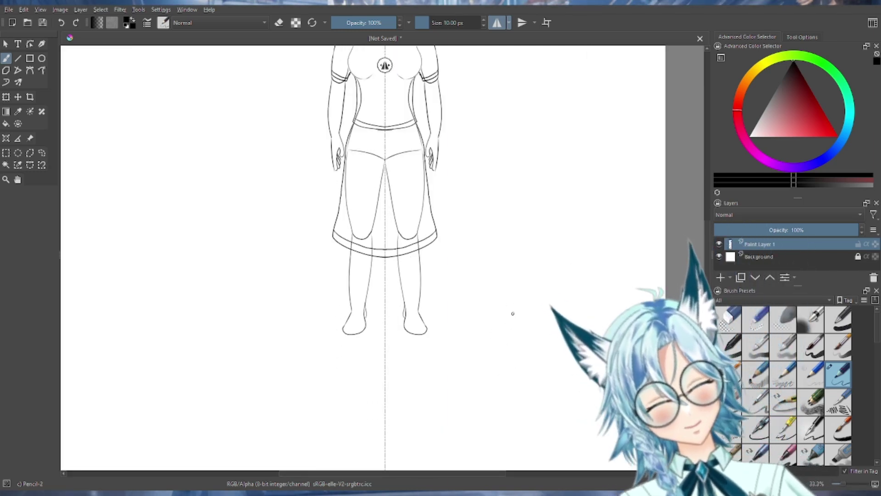
pyautogui.moveTo(552, 351); pyautogui.dragTo(547, 226)
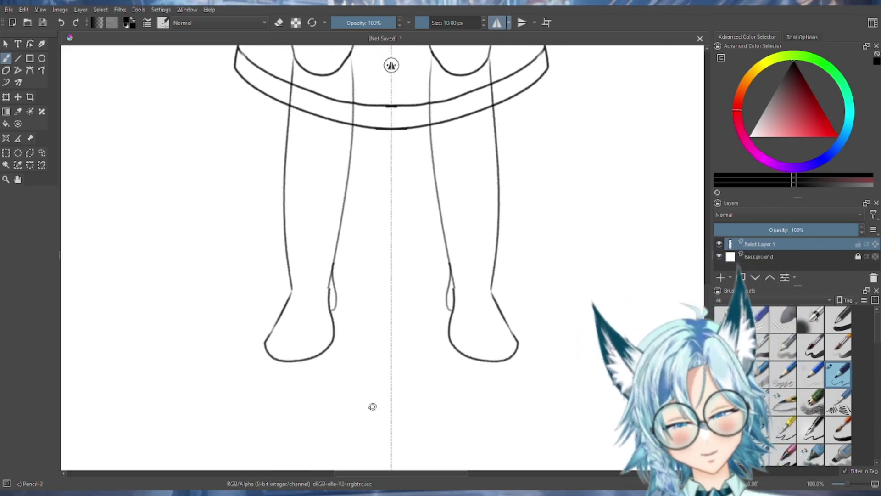
pyautogui.moveTo(264, 341)
pyautogui.mouseDown()
pyautogui.moveTo(270, 365)
pyautogui.moveTo(308, 367)
pyautogui.moveTo(338, 345)
pyautogui.mouseUp()
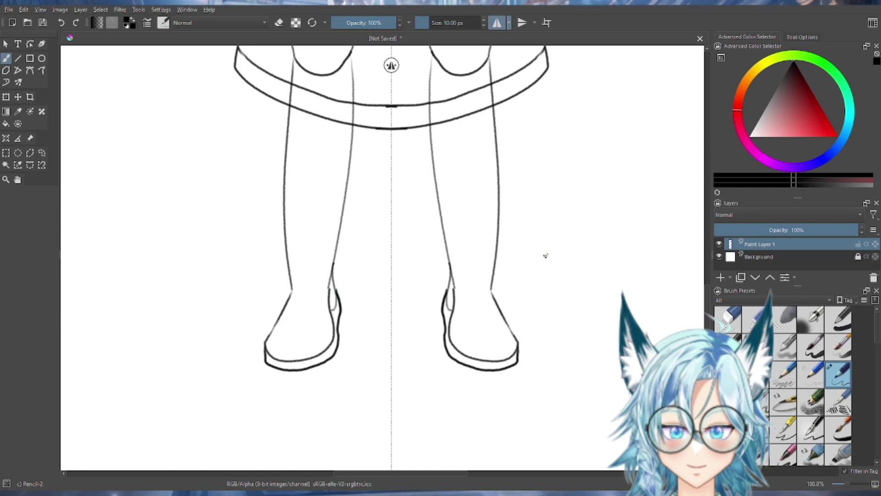
pyautogui.moveTo(537, 263); pyautogui.dragTo(533, 332)
pyautogui.moveTo(545, 272); pyautogui.dragTo(541, 360)
pyautogui.press('-')
pyautogui.press('-')
pyautogui.press('-')
pyautogui.press('-')
pyautogui.press('-')
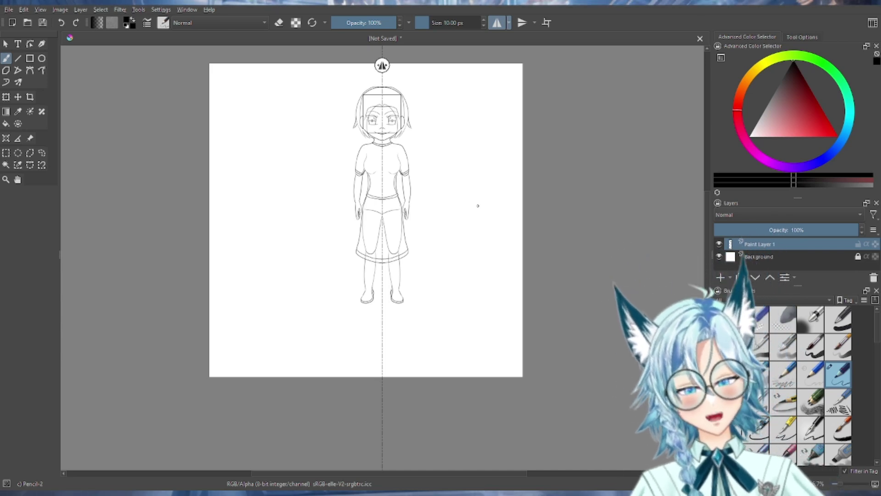
# Draw mirrored curved shoe openings across the insteps, running from the outer ankles up to the inner heel tops
pyautogui.hotkey('ctrl', '+')
pyautogui.hotkey('ctrl', '+')
pyautogui.hotkey('ctrl', '+')
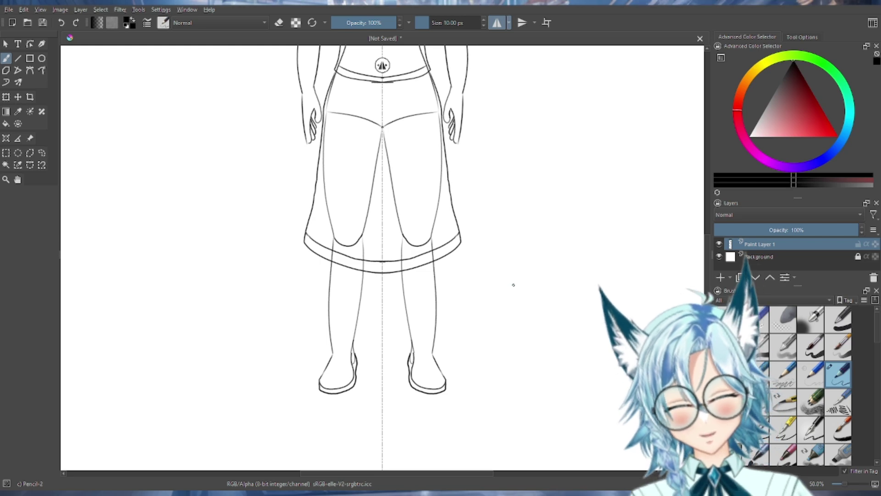
pyautogui.hotkey('ctrl', '+')
pyautogui.hotkey('ctrl', '+')
pyautogui.moveTo(549, 358); pyautogui.dragTo(546, 191)
pyautogui.press('+')
pyautogui.press('+')
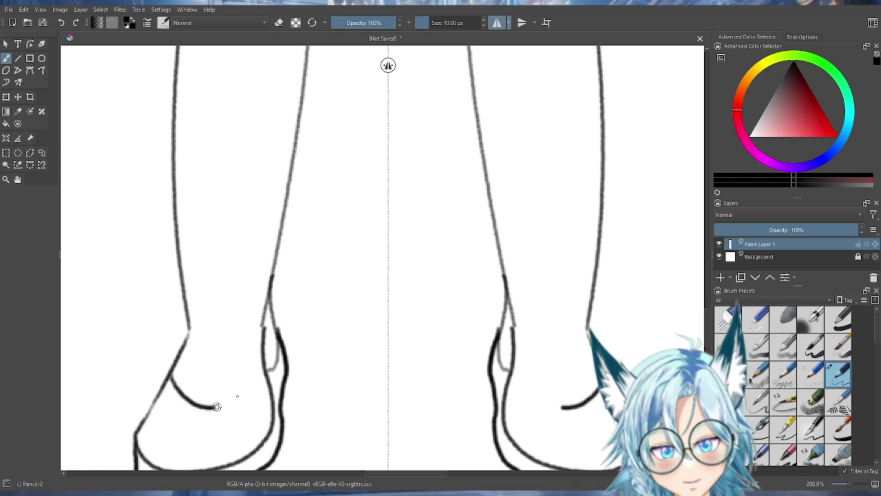
pyautogui.moveTo(213, 407)
pyautogui.mouseDown()
pyautogui.moveTo(240, 393)
pyautogui.moveTo(257, 369)
pyautogui.mouseUp()
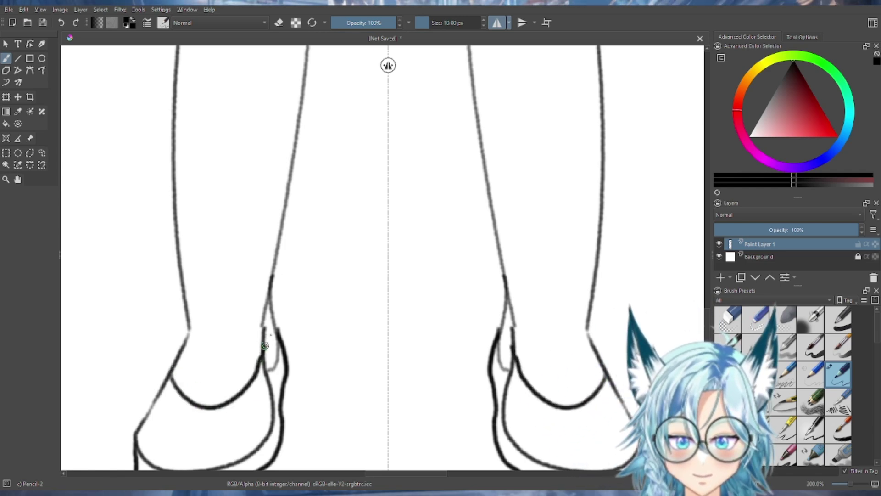
pyautogui.press('-')
pyautogui.press('-')
pyautogui.press('-')
pyautogui.moveTo(536, 149)
pyautogui.mouseDown()
pyautogui.moveTo(528, 238)
pyautogui.moveTo(513, 273)
pyautogui.mouseUp()
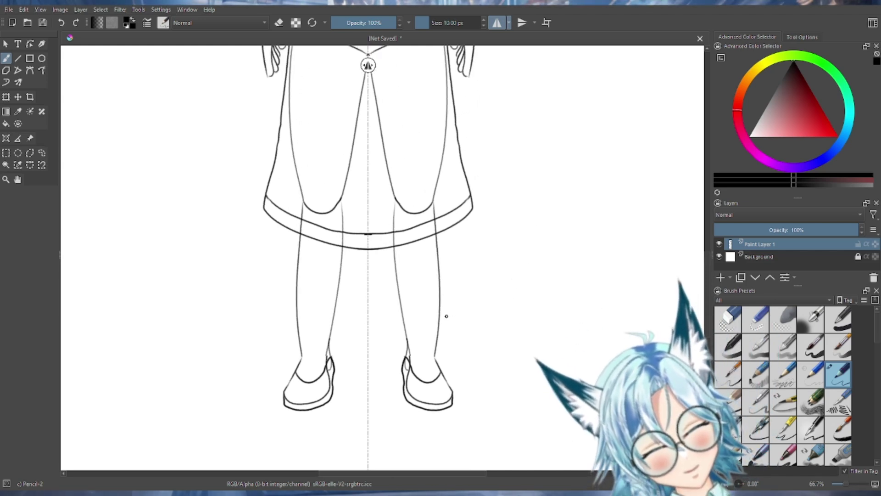
# Clean up the overlapping foot outline at the inner heel of both shoes with mirrored erasing
pyautogui.press('+')
pyautogui.press('+')
pyautogui.moveTo(528, 323); pyautogui.dragTo(580, 123)
pyautogui.scroll(2, 379, 352)
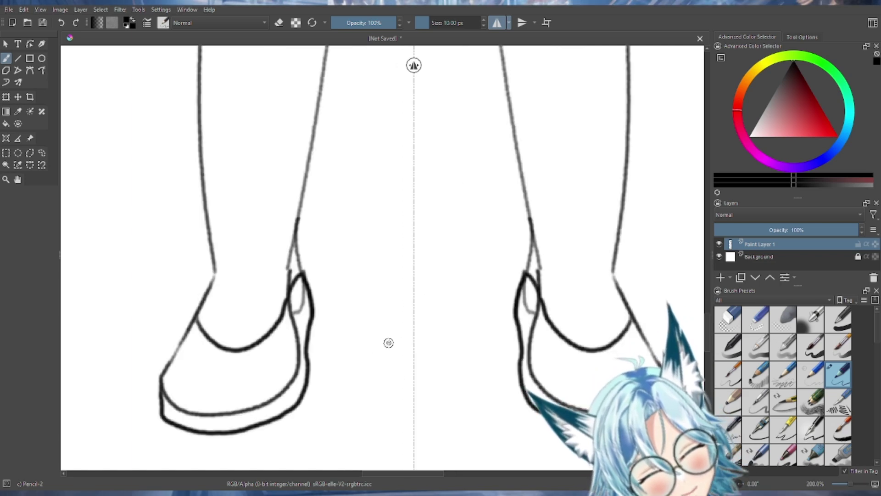
pyautogui.press('e')
pyautogui.moveTo(262, 363); pyautogui.dragTo(281, 310)
pyautogui.press('-')
pyautogui.press('-')
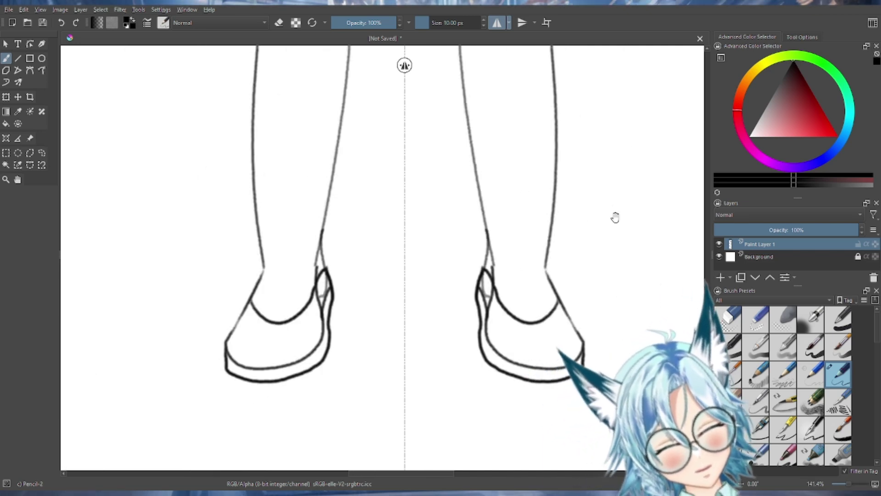
# Examine the clothed figure from the shoes up to the head
pyautogui.moveTo(610, 208); pyautogui.dragTo(592, 275)
pyautogui.press('-')
pyautogui.press('-')
pyautogui.moveTo(593, 236); pyautogui.dragTo(600, 345)
pyautogui.scroll(10, 578, 318)
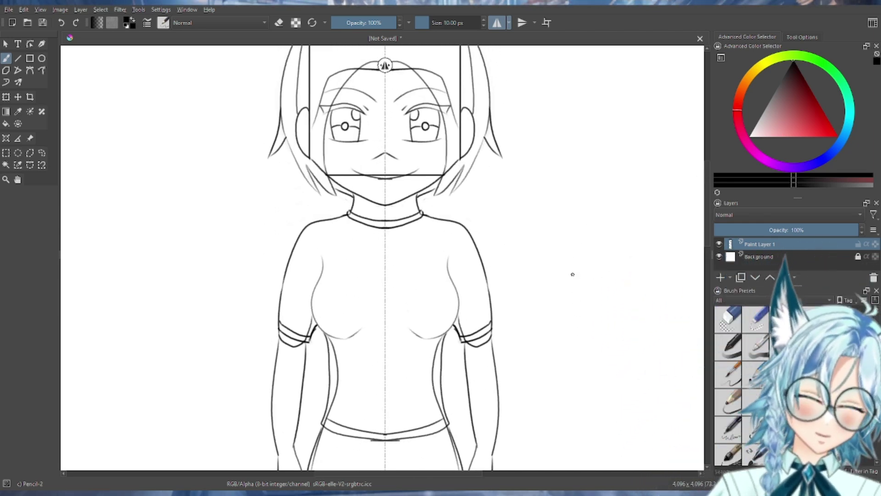
pyautogui.press('-')
pyautogui.press('-')
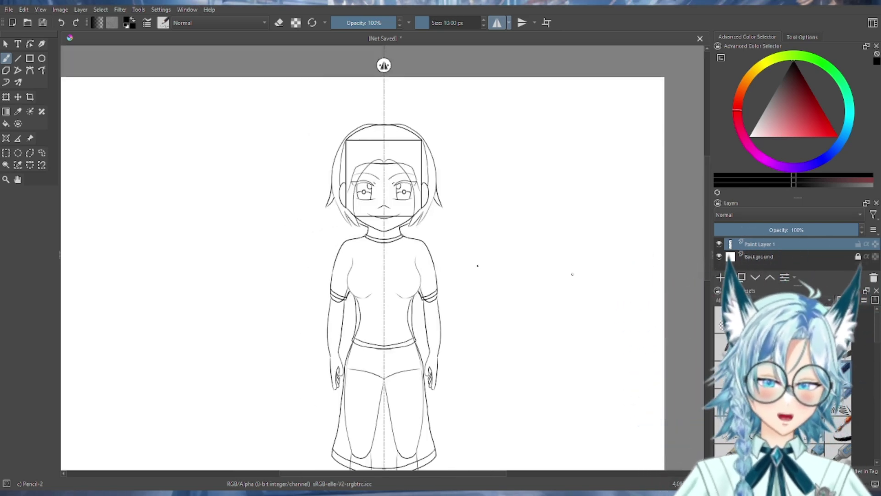
pyautogui.press('-')
pyautogui.press('-')
# Try to fill the pupil of one eye with black on the sketch layer
pyautogui.press('+')
pyautogui.press('+')
pyautogui.press('+')
pyautogui.press('+')
pyautogui.press('+')
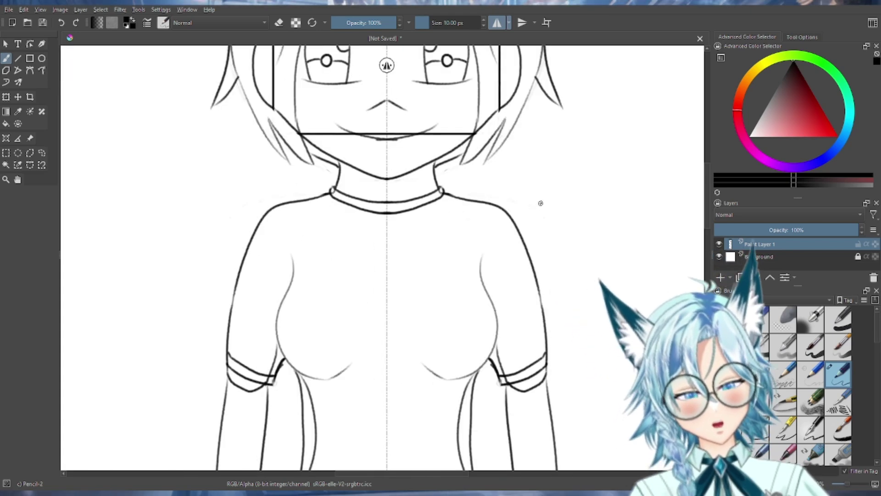
pyautogui.press('-')
pyautogui.moveTo(543, 182); pyautogui.dragTo(548, 275)
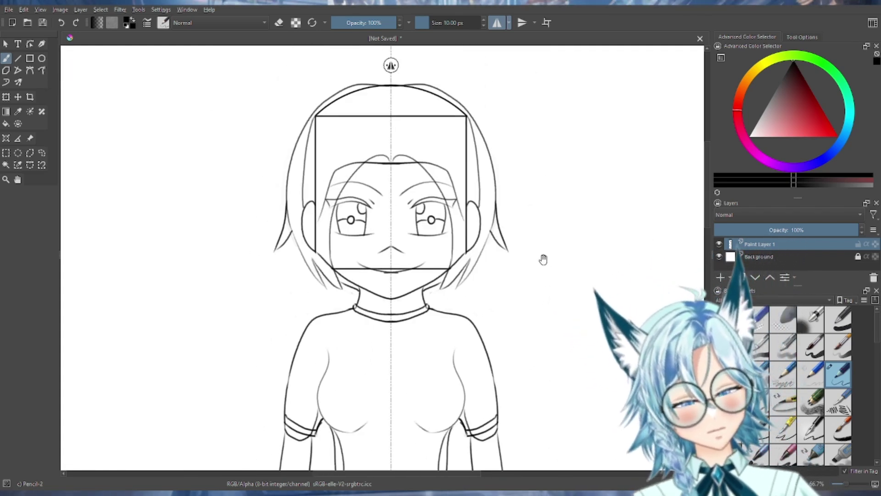
pyautogui.press('+')
pyautogui.press('+')
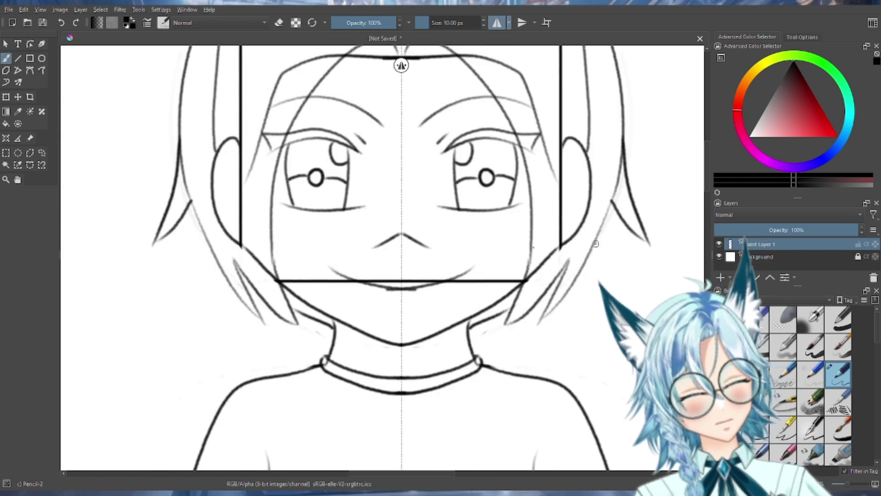
pyautogui.moveTo(553, 233); pyautogui.dragTo(527, 306)
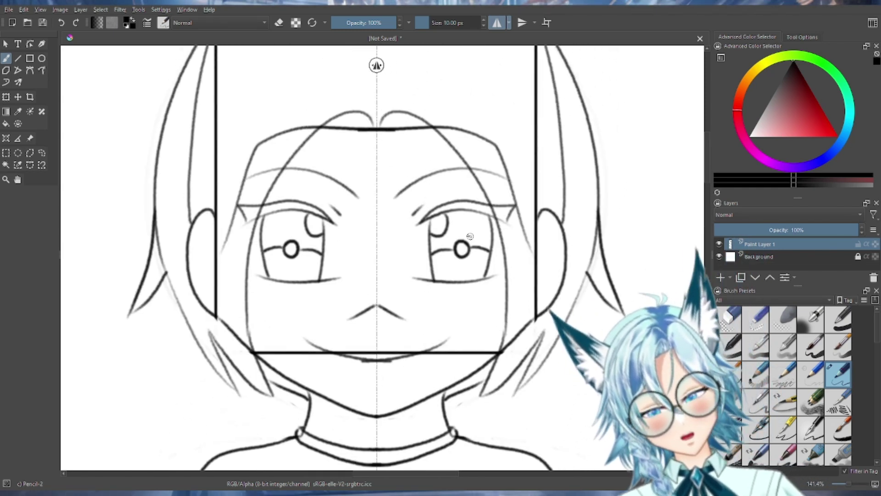
pyautogui.press('f')
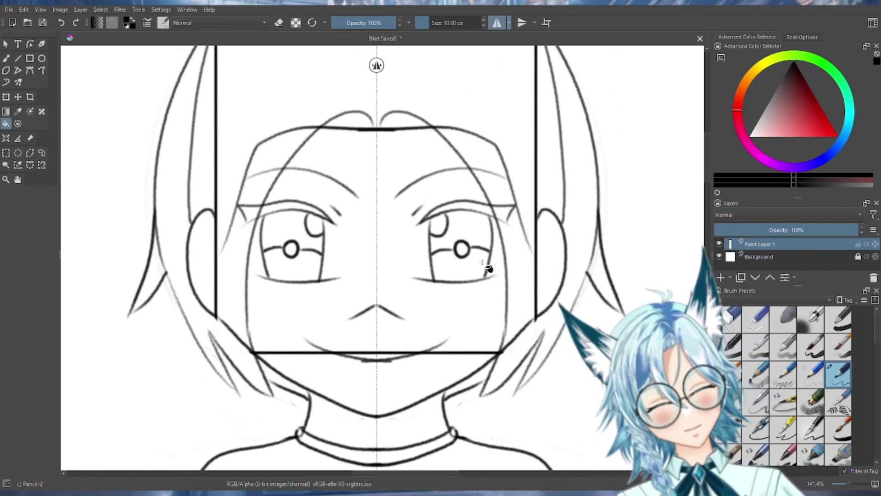
pyautogui.click(462, 249)
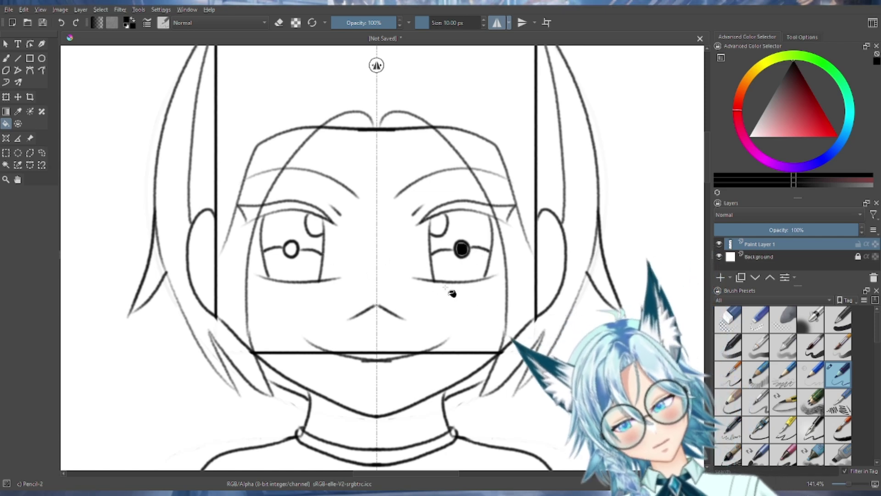
pyautogui.hotkey('ctrl', 'z')
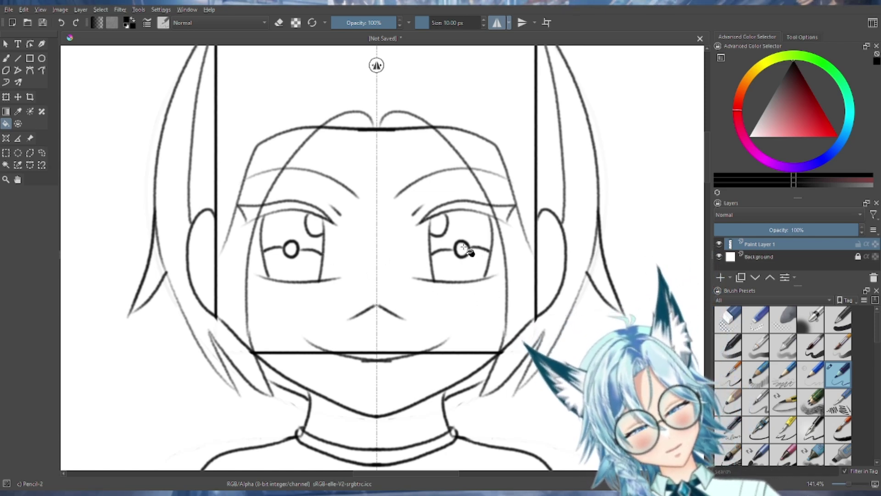
# Add a new paint layer above the sketch and select the Ink-4 Pen Rough brush preset
pyautogui.press('-')
pyautogui.press('-')
pyautogui.press('-')
pyautogui.press('-')
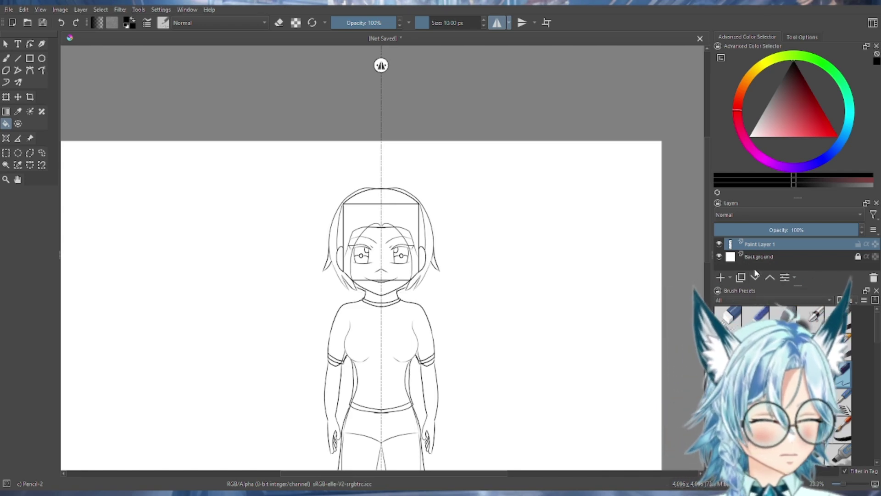
pyautogui.click(720, 278)
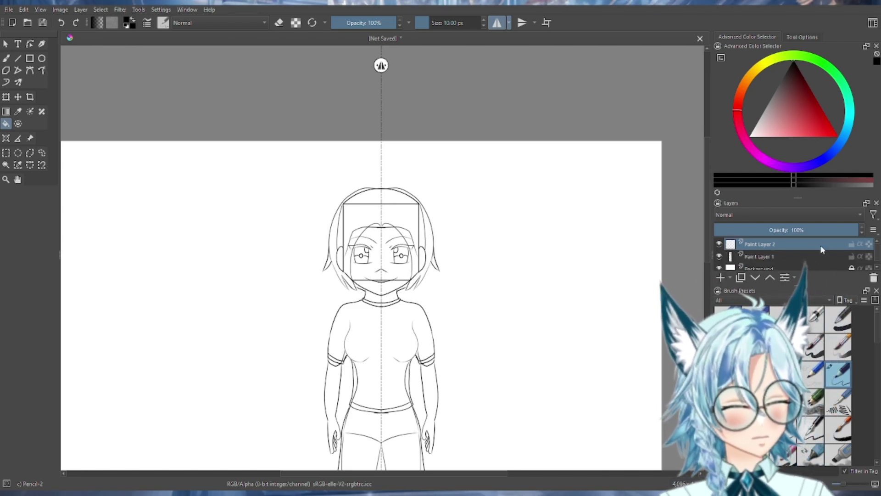
pyautogui.click(729, 430)
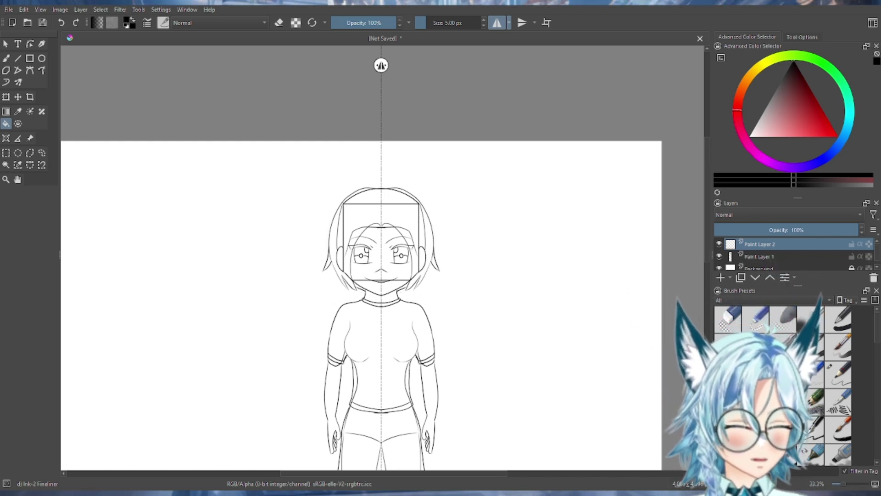
pyautogui.click(813, 432)
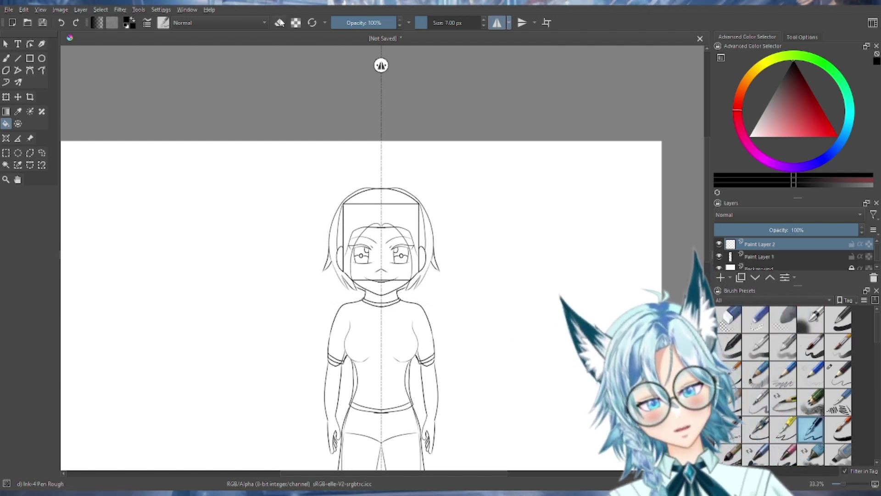
# Try the Ink-4 Pen Rough and Ink-3 Gpen presets with mirrored test strokes beside the head
pyautogui.moveTo(490, 346); pyautogui.dragTo(550, 263)
pyautogui.moveTo(607, 206); pyautogui.dragTo(516, 303)
pyautogui.hotkey('ctrl', 'z')
pyautogui.hotkey('ctrl', 'z')
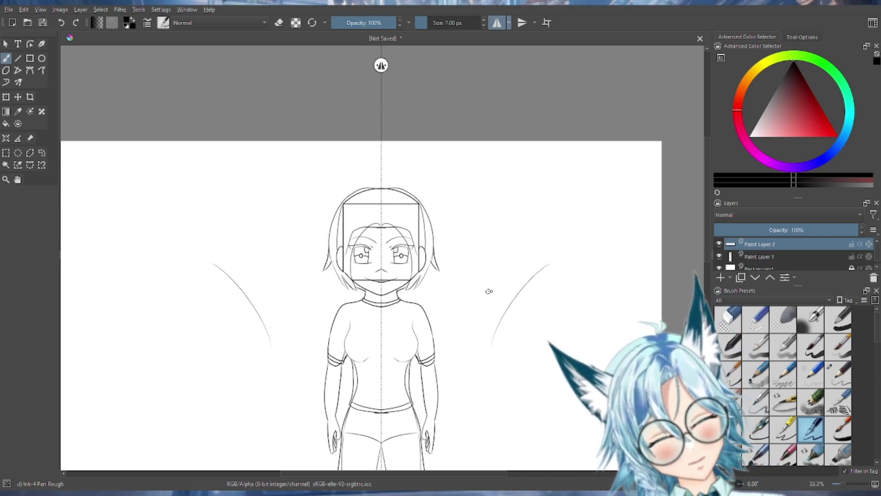
pyautogui.click(784, 429)
pyautogui.moveTo(528, 384); pyautogui.dragTo(598, 225)
pyautogui.hotkey('ctrl', 'z')
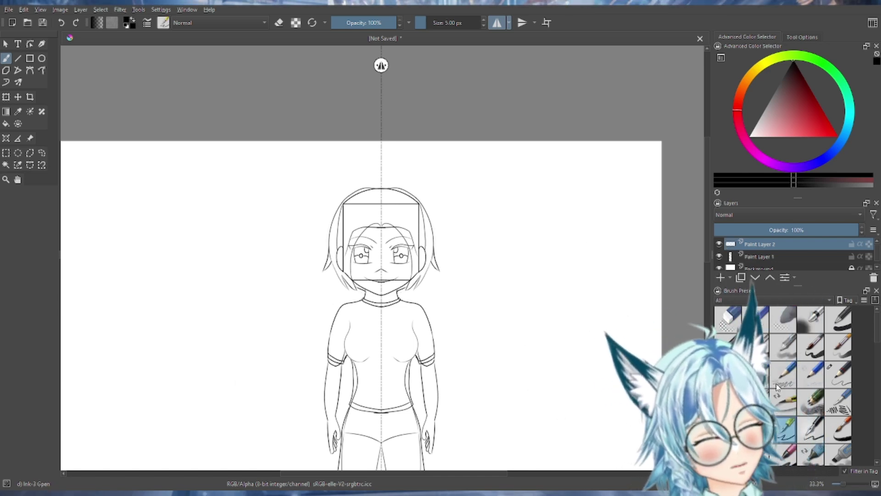
# Switch to the Ink-2 Fineliner brush preset and test it with strokes beside the figure
pyautogui.click(755, 429)
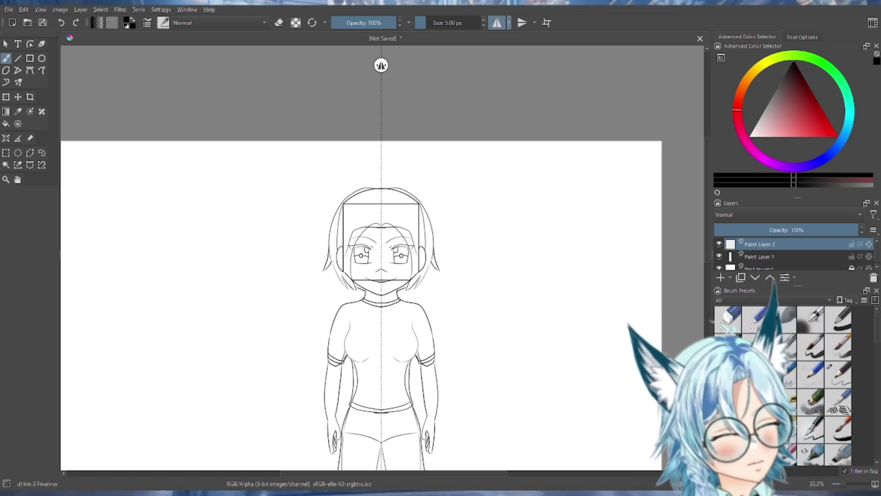
pyautogui.moveTo(532, 234)
pyautogui.mouseDown()
pyautogui.moveTo(516, 249)
pyautogui.moveTo(494, 350)
pyautogui.mouseUp()
pyautogui.moveTo(530, 315); pyautogui.dragTo(601, 227)
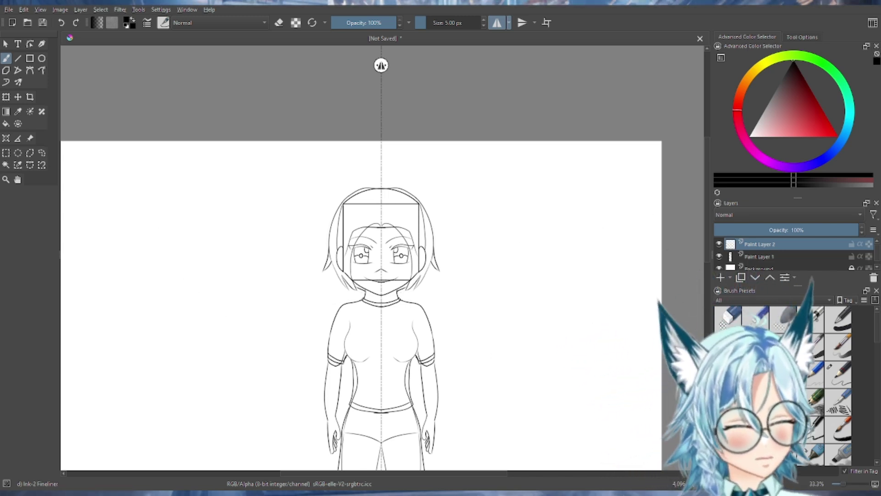
# Ink the jawline from the cheeks to the chin with mirrored strokes on Paint Layer 2, checking it against the sketch
pyautogui.hotkey('ctrl', '+')
pyautogui.hotkey('ctrl', '+')
pyautogui.hotkey('ctrl', '+')
pyautogui.hotkey('ctrl', '+')
pyautogui.hotkey('ctrl', '+')
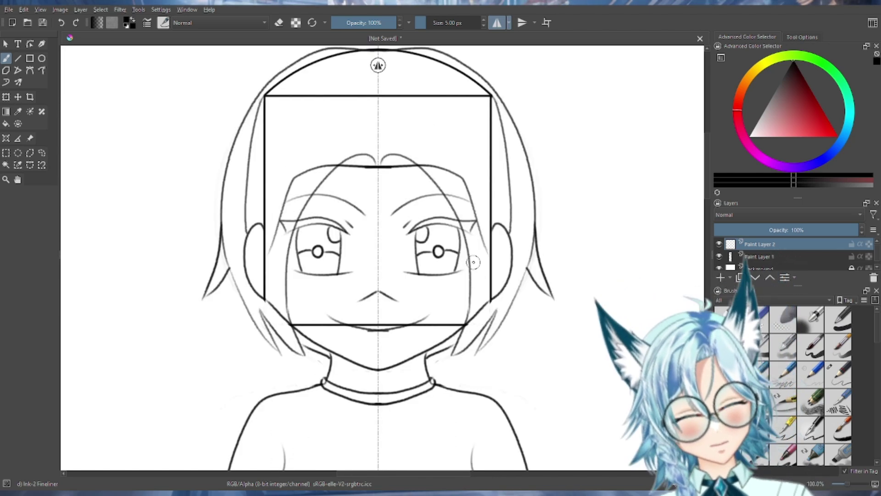
pyautogui.moveTo(515, 328); pyautogui.dragTo(490, 205)
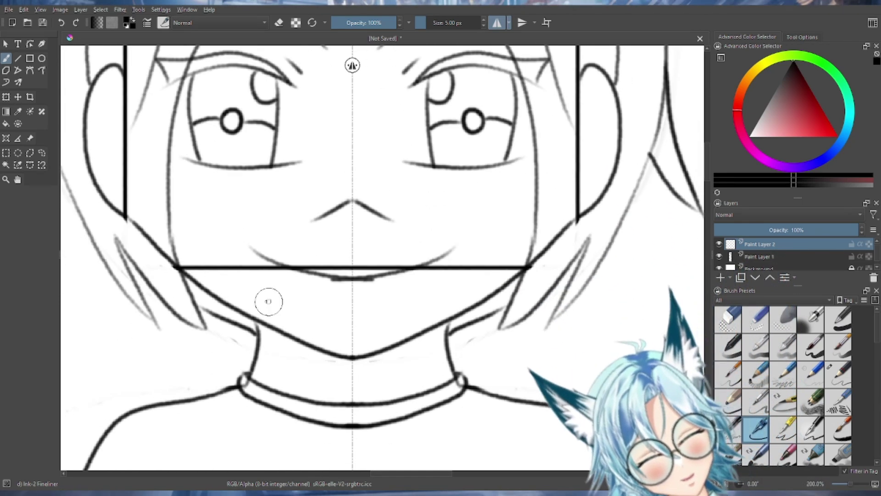
pyautogui.moveTo(178, 268)
pyautogui.mouseDown()
pyautogui.moveTo(263, 328)
pyautogui.moveTo(352, 358)
pyautogui.mouseUp()
pyautogui.hotkey('ctrl', 'z')
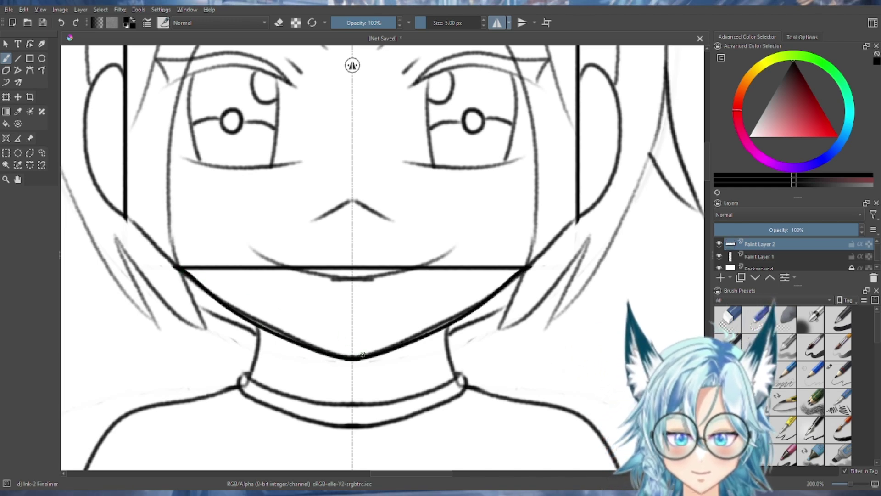
pyautogui.click(719, 257)
pyautogui.click(719, 257)
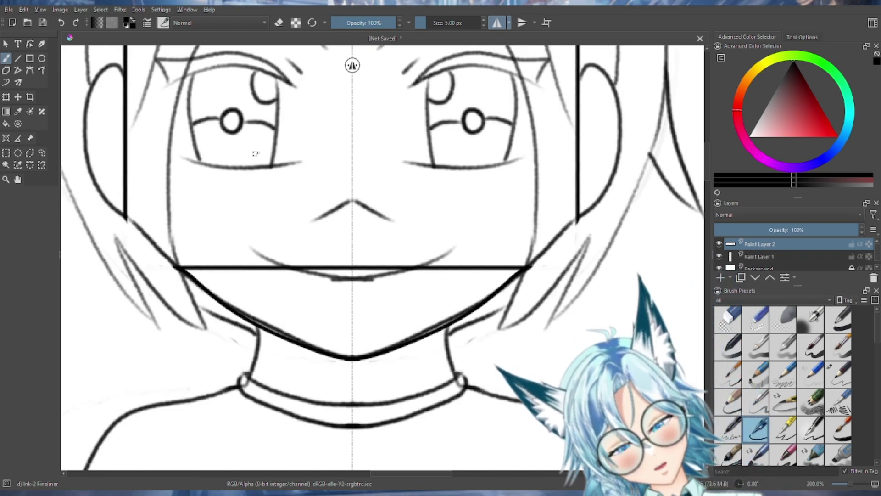
# Ink the parted inner hairline around the face and the pointed lock tips beside the jaw
pyautogui.moveTo(613, 267); pyautogui.dragTo(628, 357)
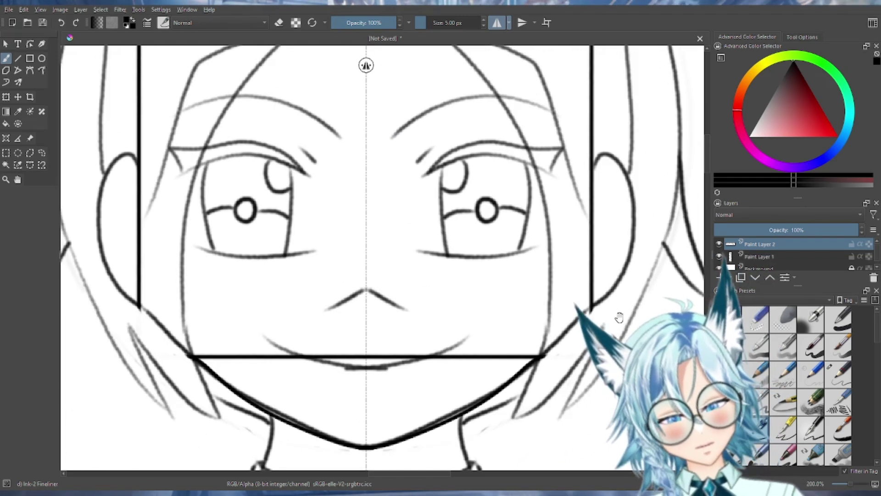
pyautogui.press('-')
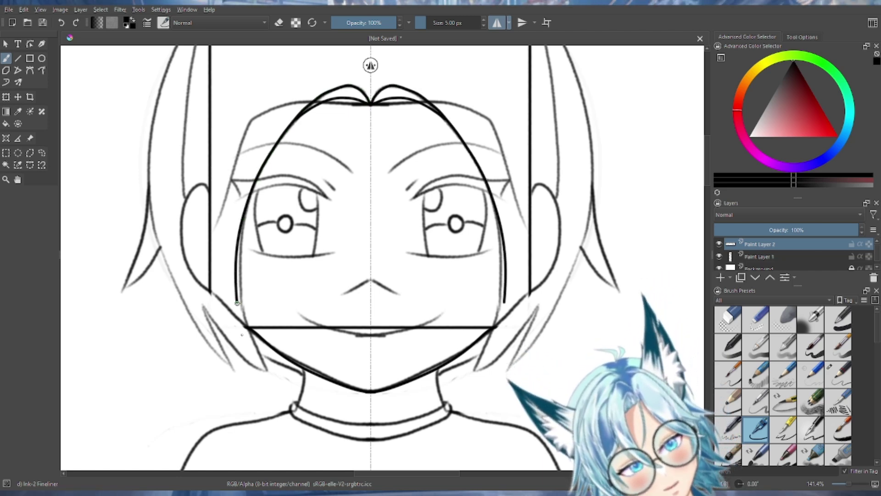
pyautogui.moveTo(259, 370); pyautogui.dragTo(206, 305)
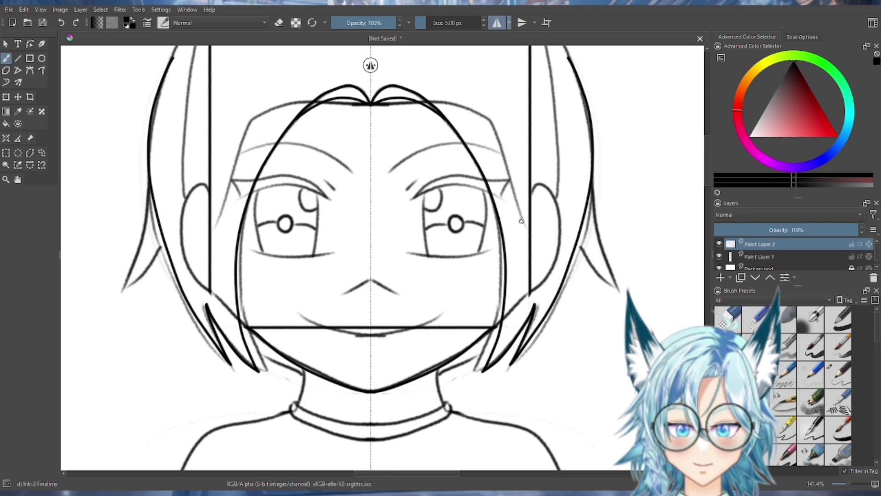
# Ink the outer hair outline over the crown of the head up to the center line
pyautogui.moveTo(201, 73); pyautogui.dragTo(247, 224)
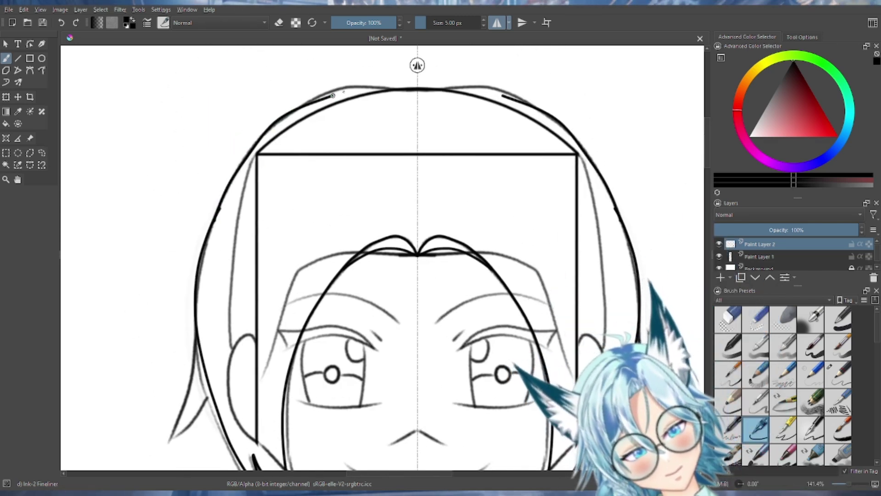
pyautogui.hotkey('ctrl', 'z')
pyautogui.moveTo(226, 194)
pyautogui.mouseDown()
pyautogui.moveTo(317, 102)
pyautogui.moveTo(385, 84)
pyautogui.mouseUp()
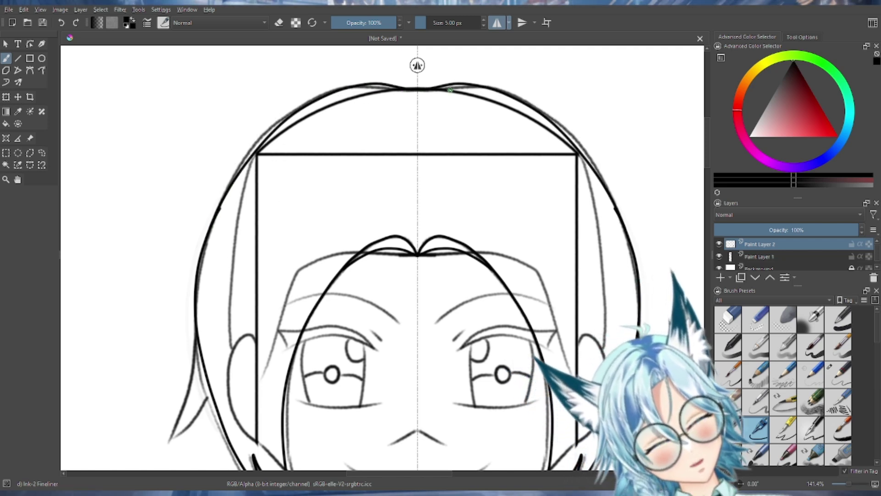
# Hide the sketch layer and redo the ends of the jawline so they meet the inner hairline
pyautogui.click(719, 256)
pyautogui.scroll(-5, 560, 216)
pyautogui.scroll(5, 533, 305)
pyautogui.moveTo(572, 319); pyautogui.dragTo(568, 173)
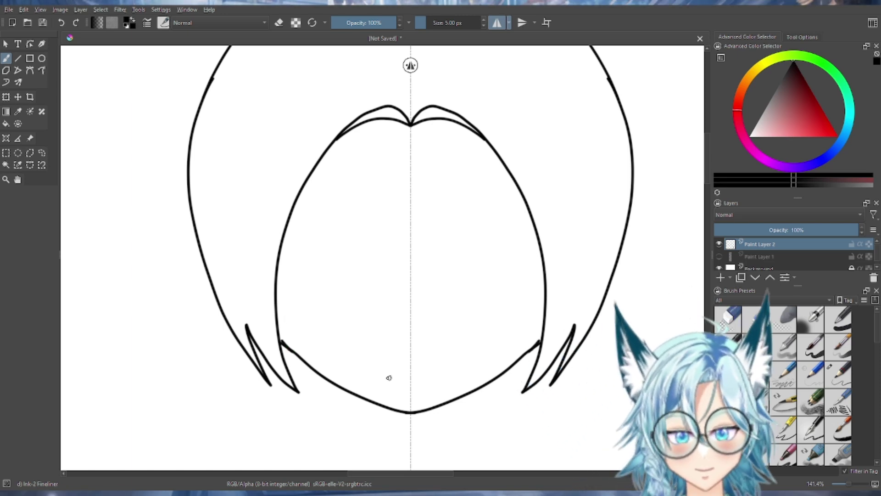
pyautogui.hotkey('ctrl', 'z')
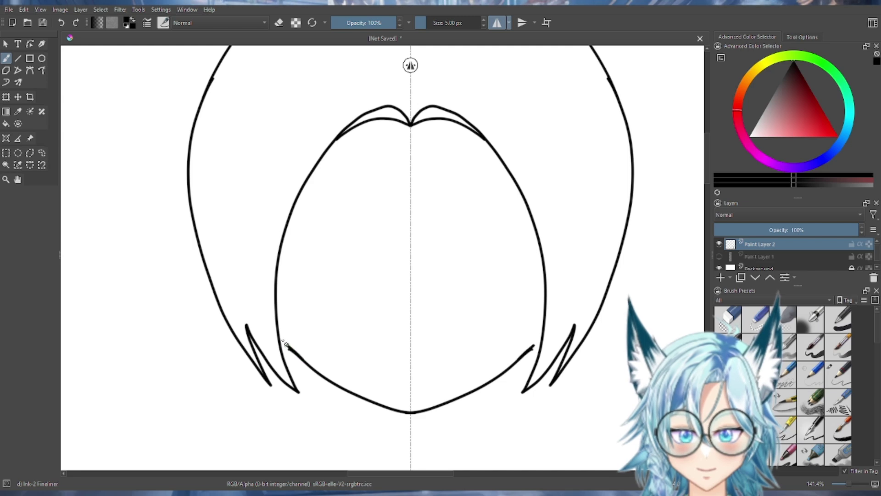
pyautogui.moveTo(287, 346); pyautogui.dragTo(281, 338)
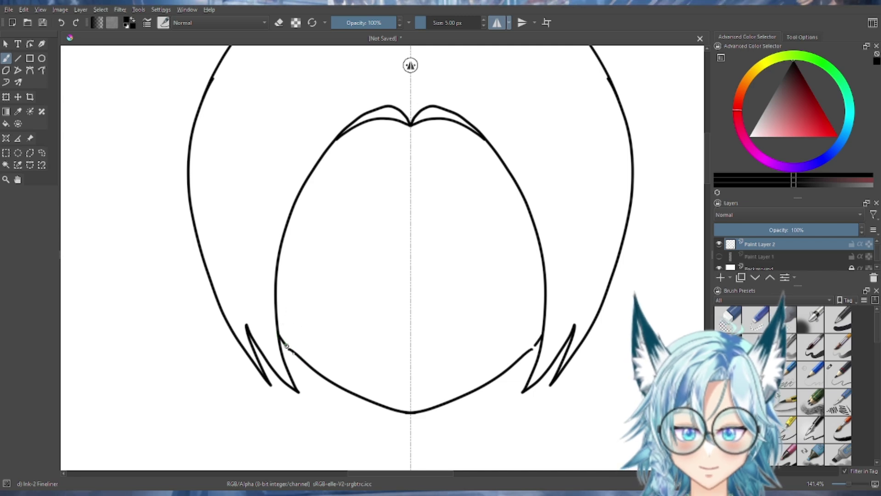
pyautogui.scroll(-6, 276, 321)
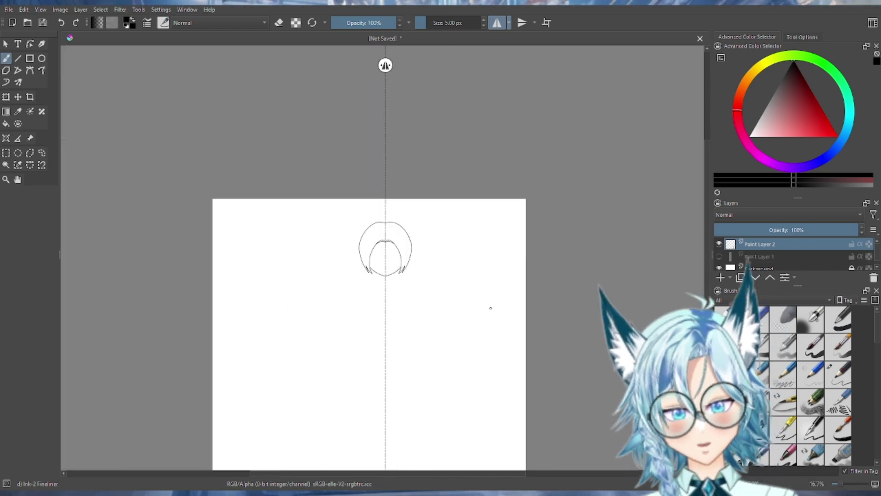
pyautogui.scroll(7, 494, 297)
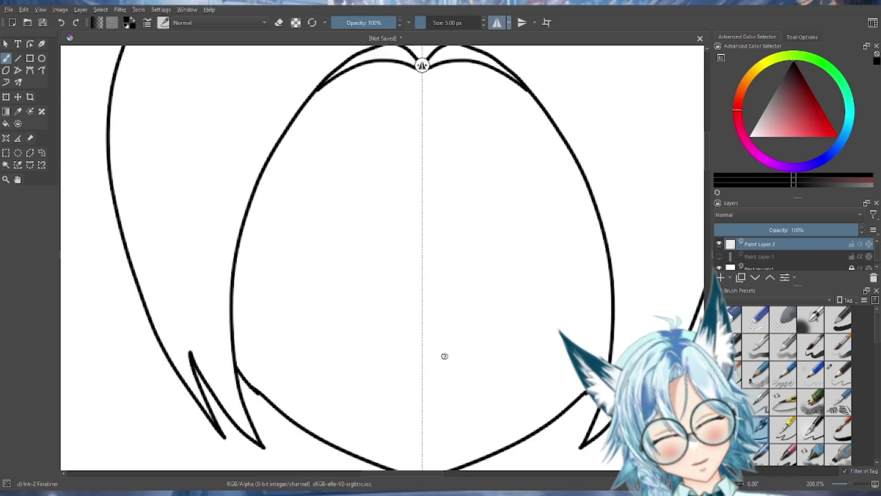
# Show the sketch layer again and ink the flicked hair tufts on the outer sides of the head
pyautogui.click(724, 256)
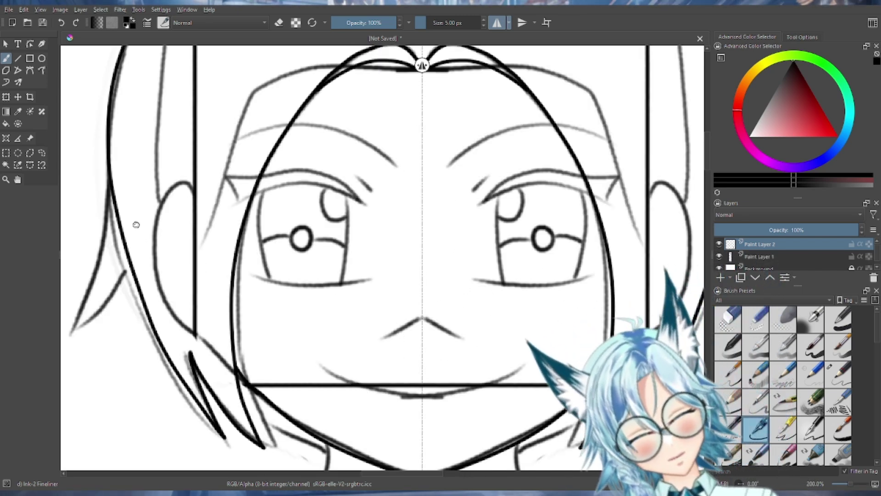
pyautogui.moveTo(110, 198)
pyautogui.mouseDown()
pyautogui.moveTo(92, 284)
pyautogui.moveTo(130, 264)
pyautogui.mouseUp()
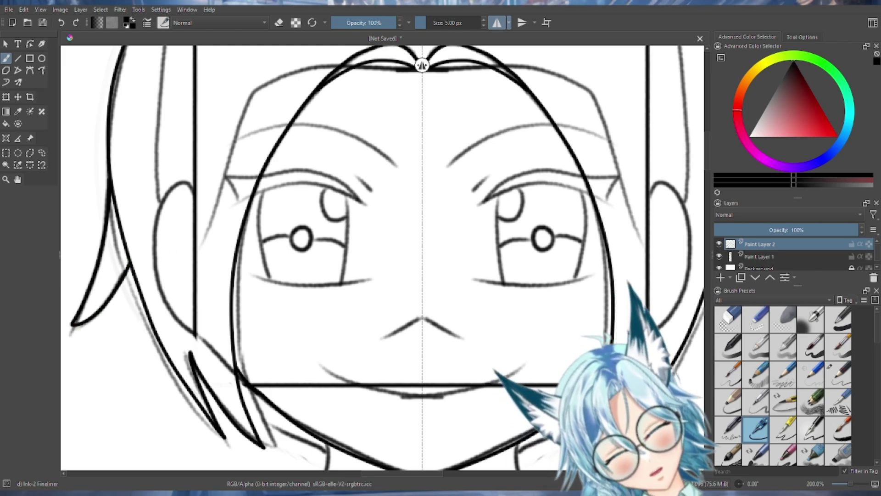
# Examine the inked hair and jaw outline at several zoom levels with the sketch layer hidden
pyautogui.hotkey('ctrl', '-')
pyautogui.hotkey('ctrl', '-')
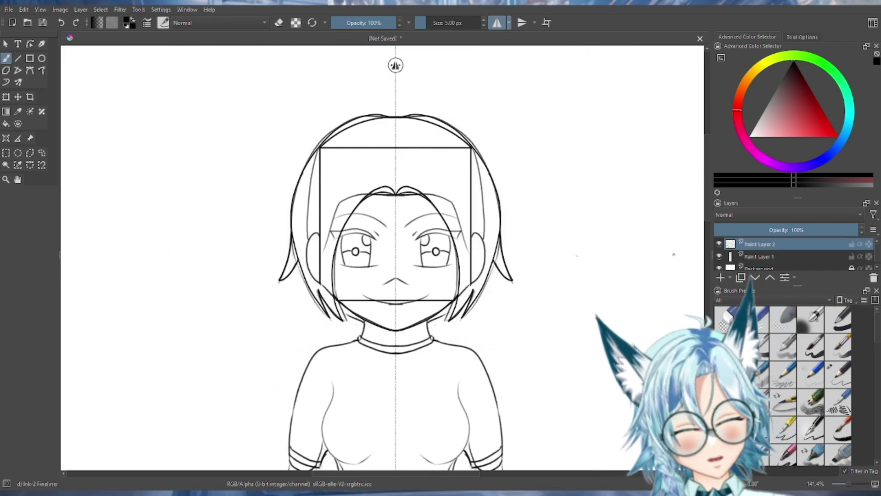
pyautogui.hotkey('ctrl', '+')
pyautogui.click(719, 256)
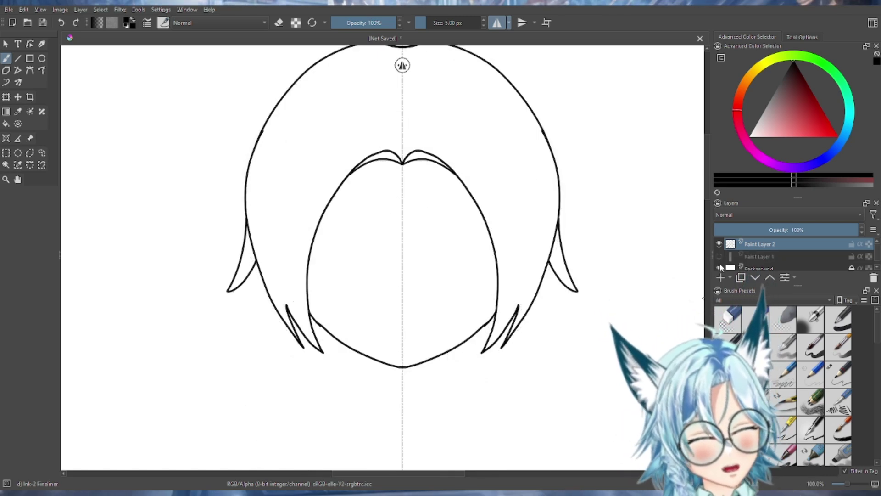
pyautogui.hotkey('ctrl', '-')
pyautogui.hotkey('ctrl', '-')
pyautogui.hotkey('ctrl', '-')
pyautogui.hotkey('ctrl', '-')
pyautogui.hotkey('ctrl', '+')
pyautogui.hotkey('ctrl', '+')
pyautogui.hotkey('ctrl', '+')
pyautogui.hotkey('ctrl', '+')
pyautogui.hotkey('ctrl', '+')
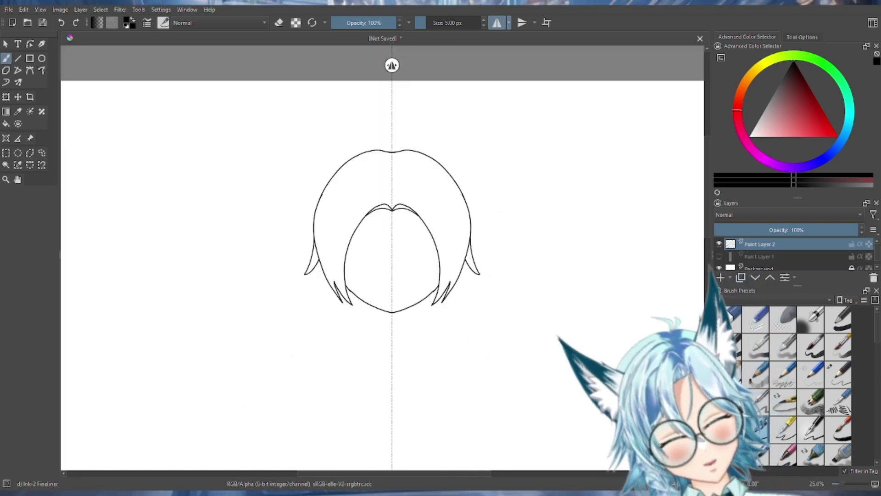
pyautogui.click(719, 256)
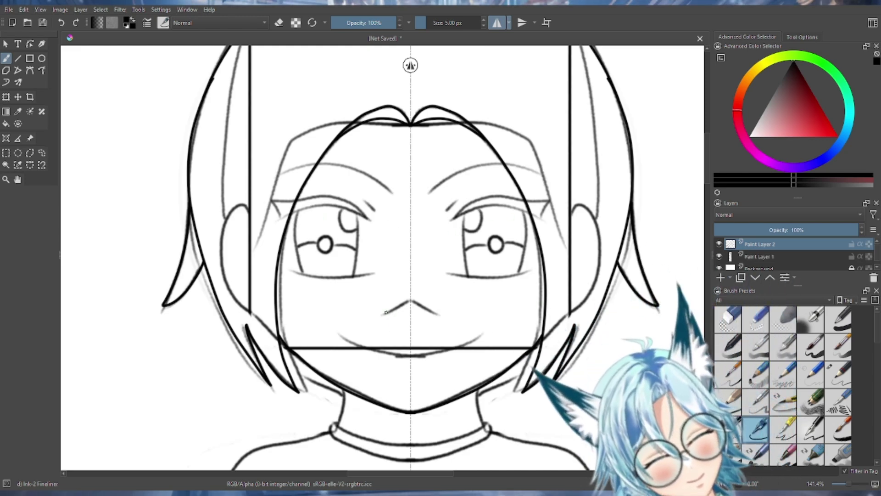
# Ink the nose as a small peak on the center line and the smiling mouth below it
pyautogui.moveTo(385, 314); pyautogui.dragTo(408, 301)
pyautogui.hotkey('ctrl', 'z')
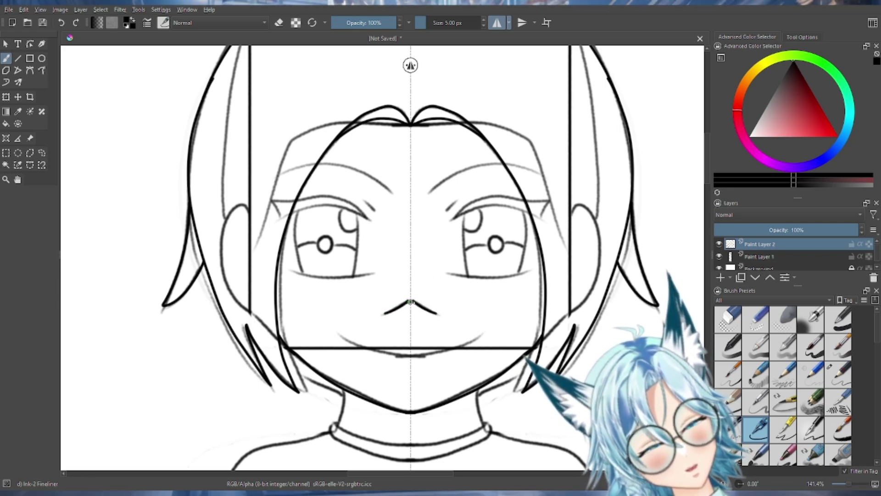
pyautogui.hotkey('ctrl', '-')
pyautogui.hotkey('ctrl', '-')
pyautogui.hotkey('ctrl', '-')
pyautogui.hotkey('ctrl', '-')
pyautogui.hotkey('ctrl', '+')
pyautogui.hotkey('ctrl', '+')
pyautogui.hotkey('ctrl', '+')
pyautogui.hotkey('ctrl', '+')
pyautogui.hotkey('ctrl', '+')
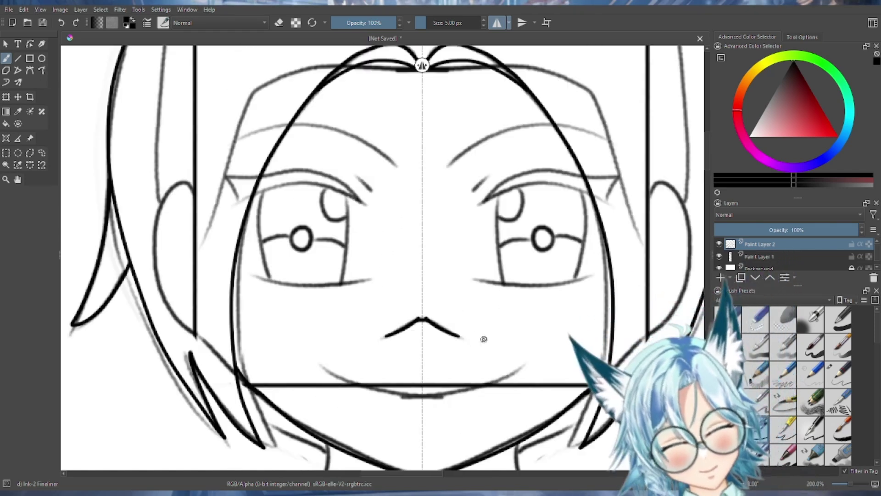
pyautogui.moveTo(469, 335); pyautogui.dragTo(428, 283)
pyautogui.moveTo(277, 312); pyautogui.dragTo(361, 346)
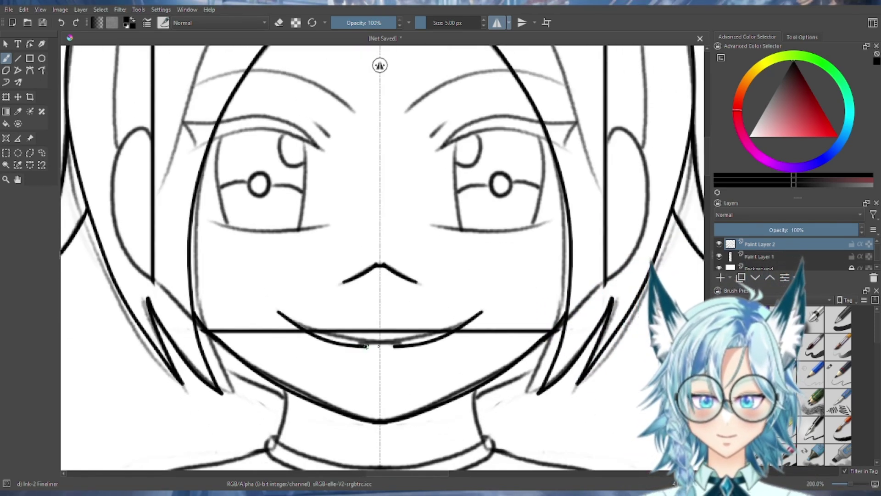
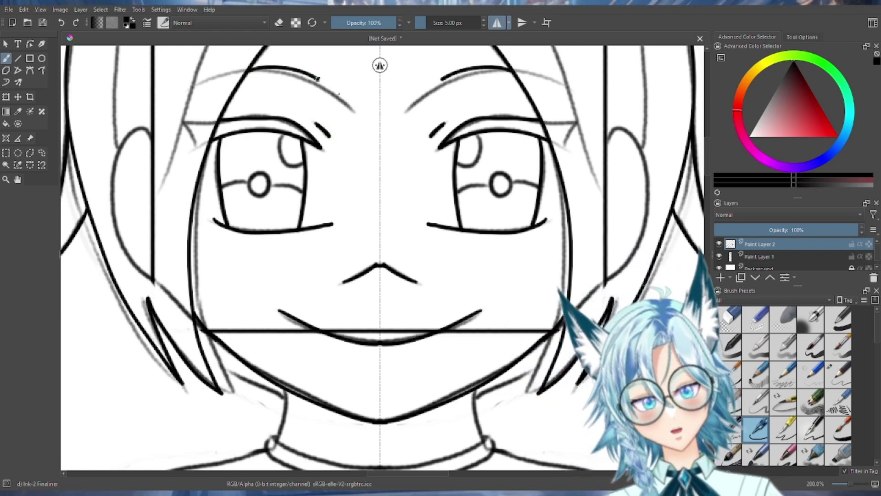
# Ink the eyebrows from the inner hairline toward the nose bridge, plus the iris lines, pupils and eye highlights
pyautogui.moveTo(317, 79); pyautogui.dragTo(349, 101)
pyautogui.hotkey('ctrl', 'z')
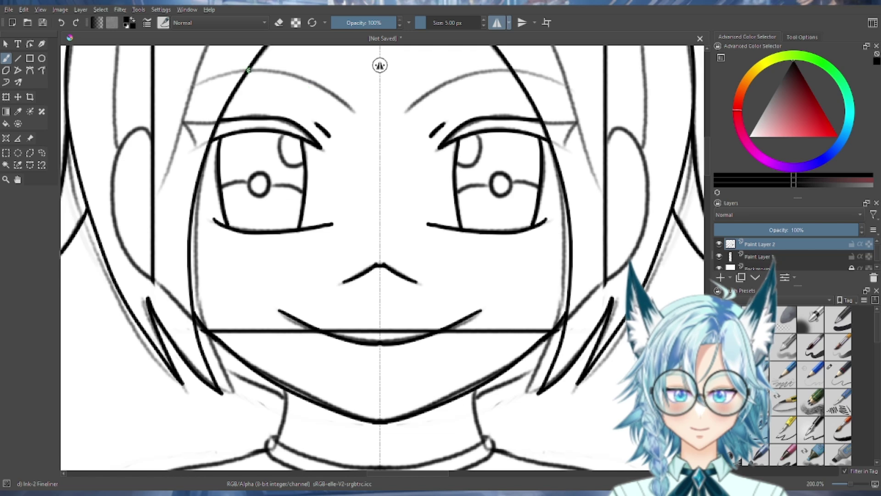
pyautogui.moveTo(249, 70); pyautogui.dragTo(290, 77)
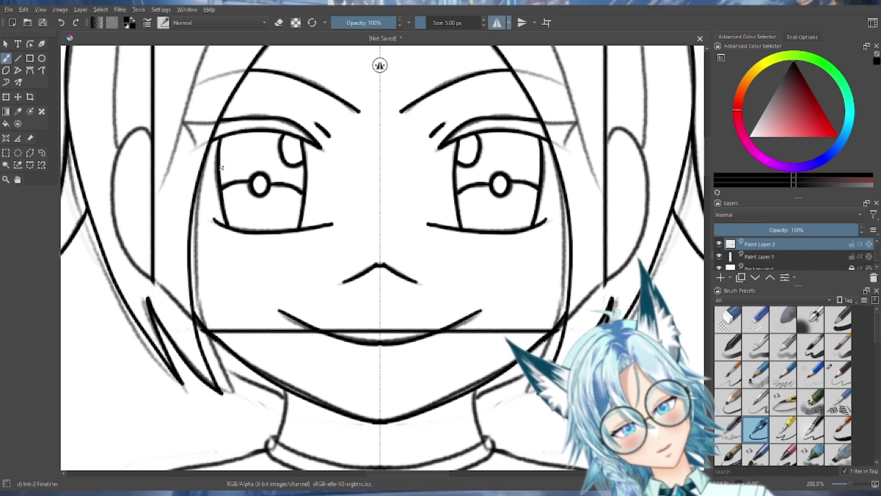
# Check the inked face from a distance with the sketch layer hidden, and show the sketch again
pyautogui.click(719, 256)
pyautogui.hotkey('ctrl', '-')
pyautogui.hotkey('ctrl', '-')
pyautogui.hotkey('ctrl', '-')
pyautogui.hotkey('ctrl', '-')
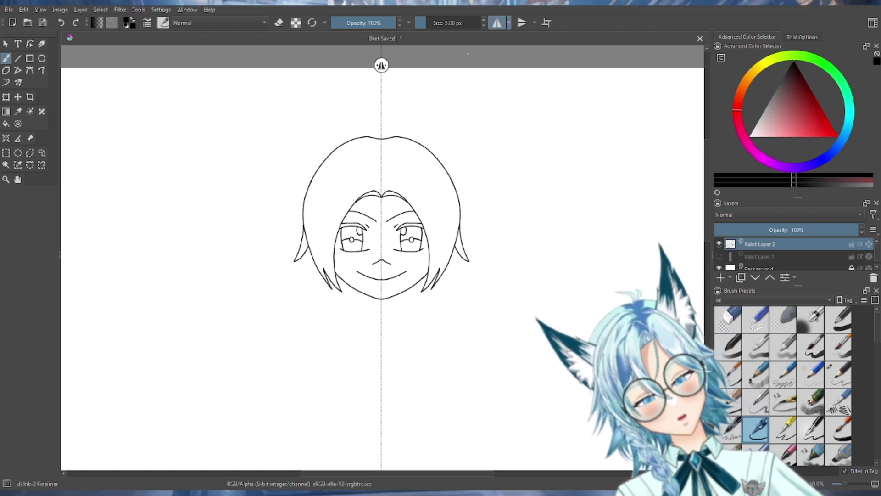
pyautogui.click(719, 257)
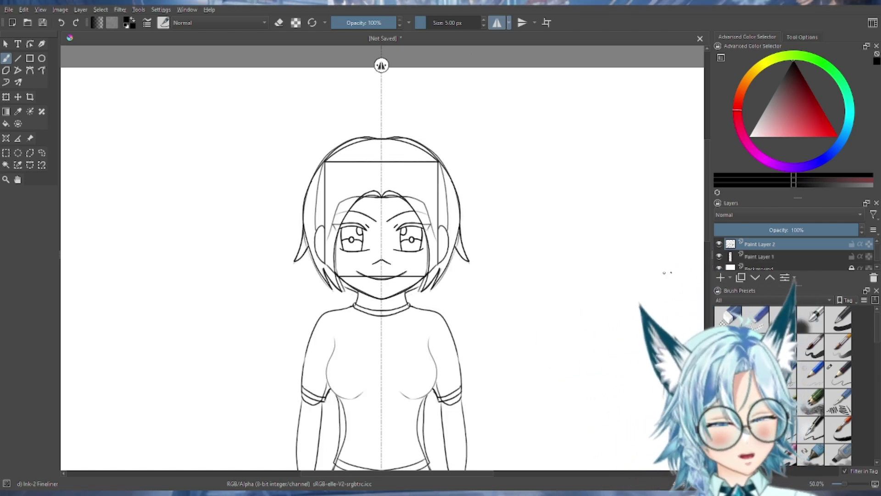
# Ink the upper and lower curves of the shirt collar over the sketch with mirrored strokes, redoing the lower curve
pyautogui.hotkey('ctrl', '+')
pyautogui.press('+')
pyautogui.press('+')
pyautogui.press('+')
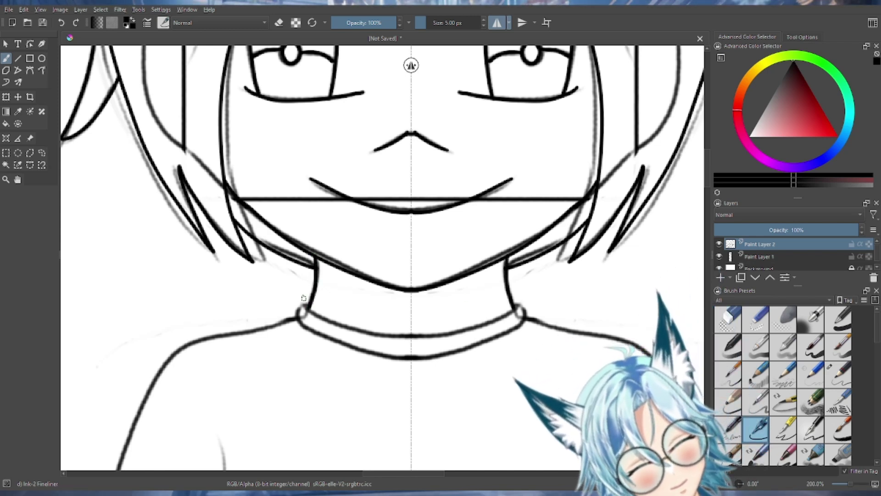
pyautogui.moveTo(303, 304)
pyautogui.mouseDown()
pyautogui.moveTo(324, 321)
pyautogui.moveTo(413, 335)
pyautogui.mouseUp()
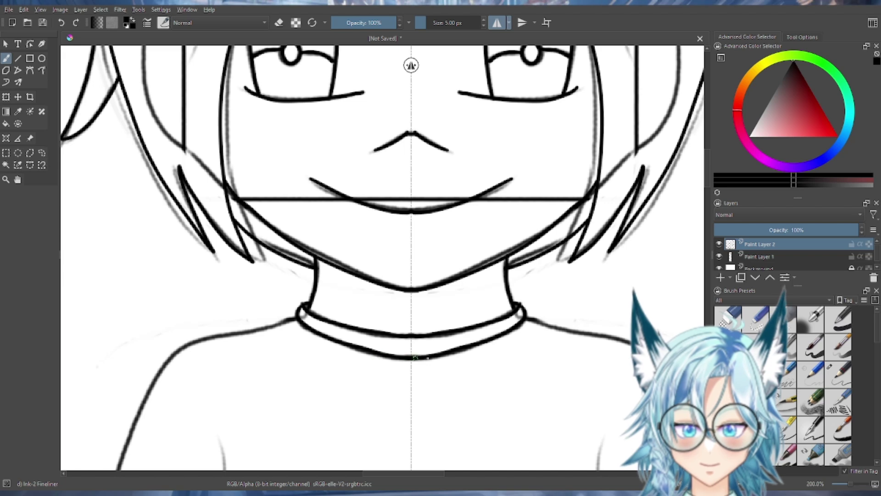
pyautogui.hotkey('ctrl', 'z')
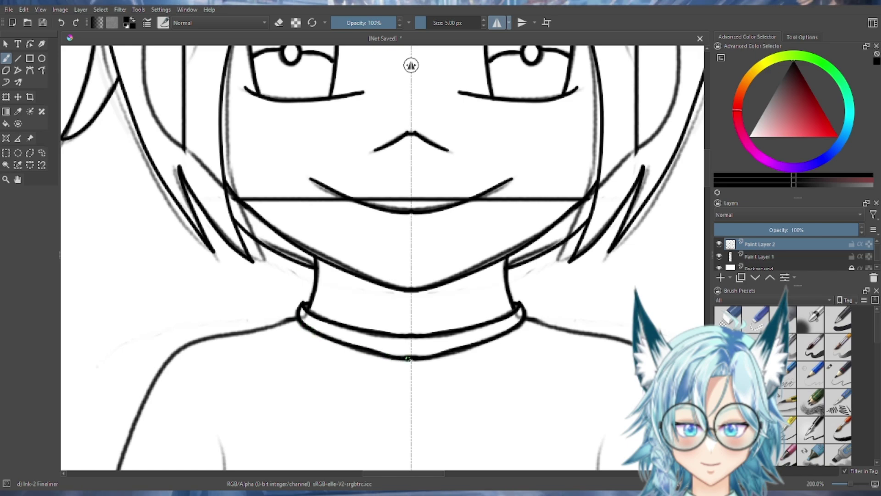
# Examine the inked head and collar with the Paint Layer 1 sketch temporarily hidden, and look over the sketched body
pyautogui.press('-')
pyautogui.press('-')
pyautogui.press('-')
pyautogui.press('-')
pyautogui.press('-')
pyautogui.press('-')
pyautogui.press('+')
pyautogui.press('+')
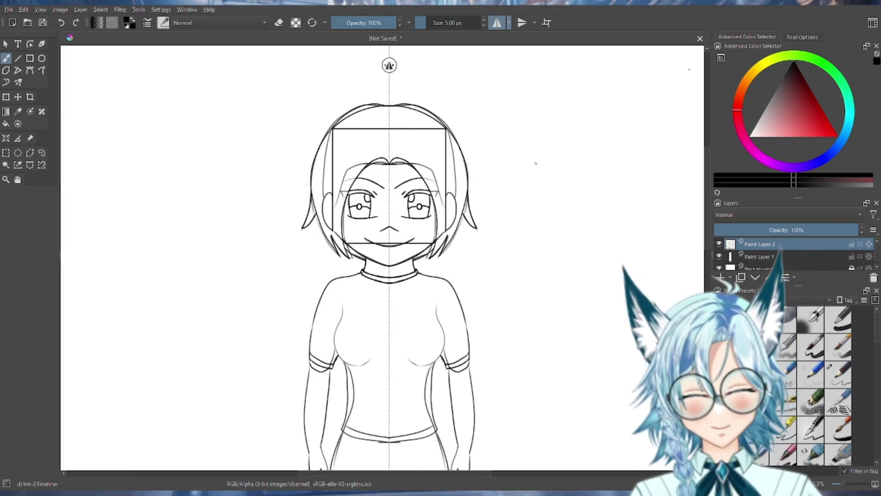
pyautogui.moveTo(519, 304); pyautogui.dragTo(517, 203)
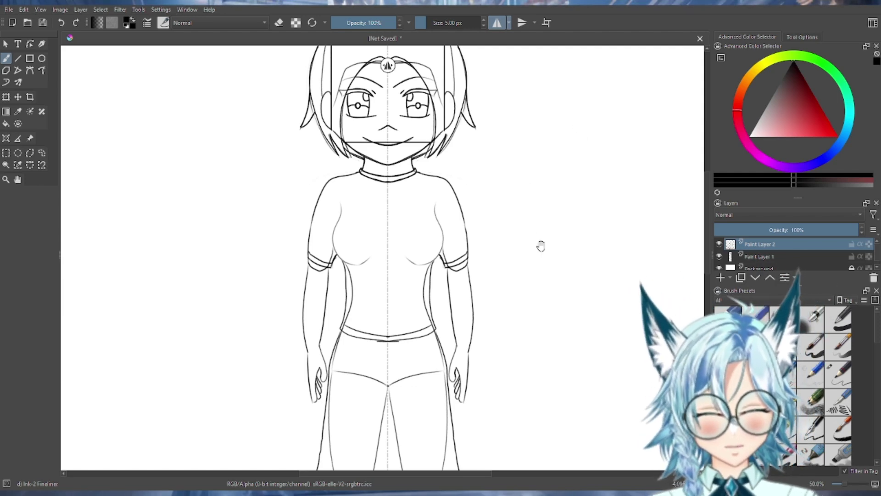
pyautogui.scroll(-2, 522, 247)
pyautogui.scroll(3, 522, 247)
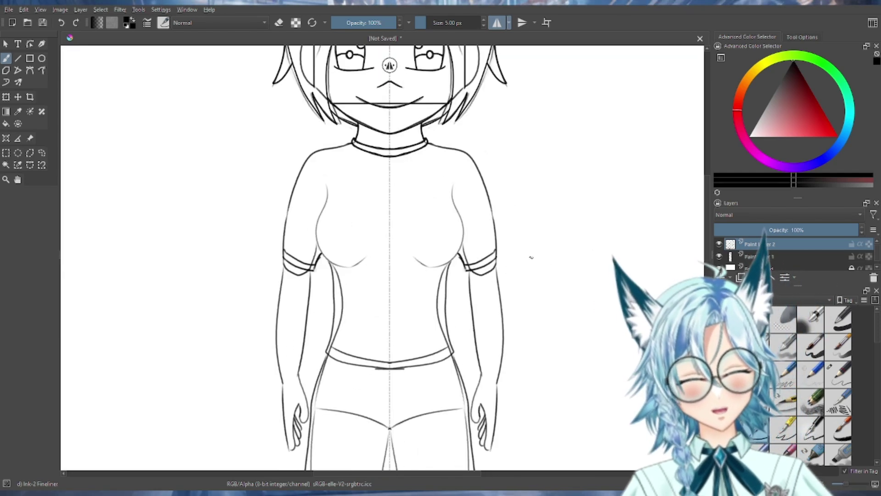
pyautogui.click(719, 257)
pyautogui.scroll(-2, 574, 192)
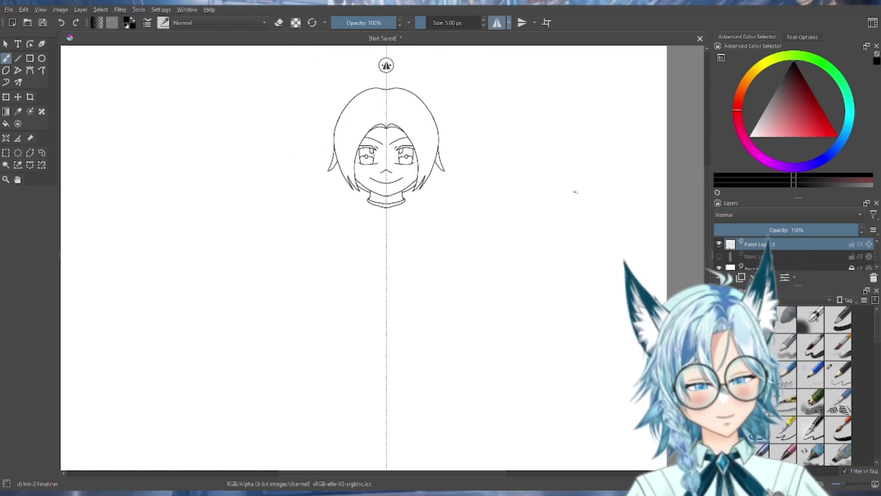
pyautogui.click(719, 256)
pyautogui.scroll(4, 704, 266)
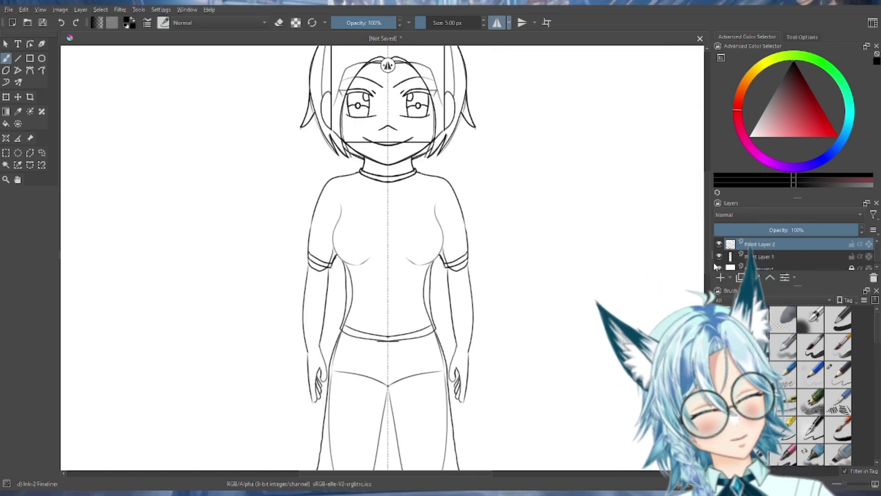
pyautogui.scroll(-2, 691, 259)
pyautogui.moveTo(525, 159); pyautogui.dragTo(546, 186)
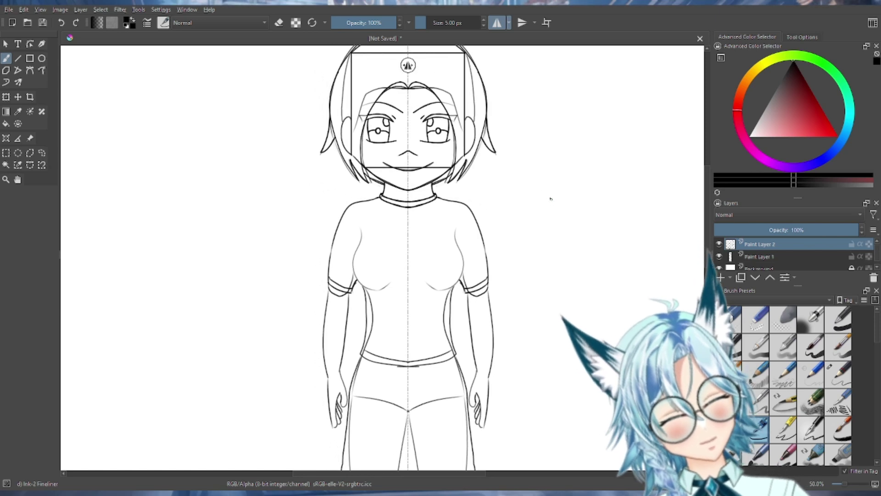
# Ink the shirt's shoulders, short sleeves with cuff bands, and bust curves over the sketch with mirrored strokes
pyautogui.press('+')
pyautogui.press('+')
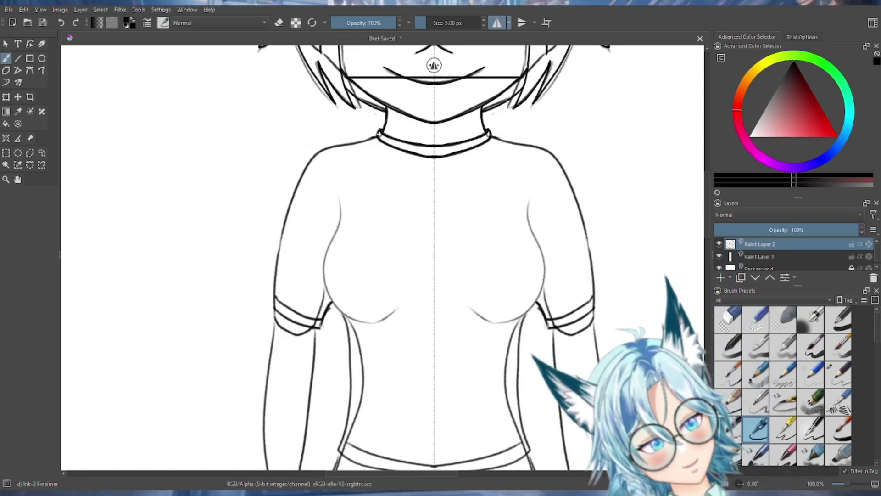
pyautogui.moveTo(378, 135)
pyautogui.mouseDown()
pyautogui.moveTo(321, 149)
pyautogui.moveTo(288, 207)
pyautogui.moveTo(274, 305)
pyautogui.moveTo(321, 327)
pyautogui.mouseUp()
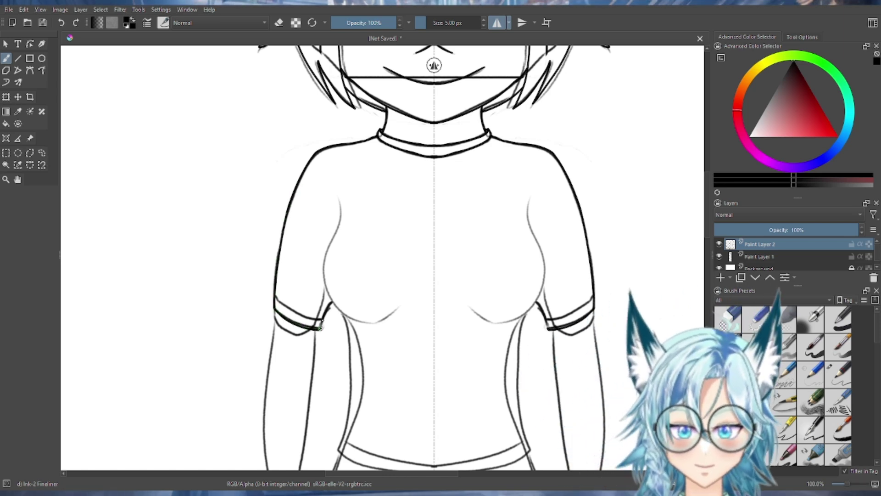
pyautogui.moveTo(276, 297); pyautogui.dragTo(315, 311)
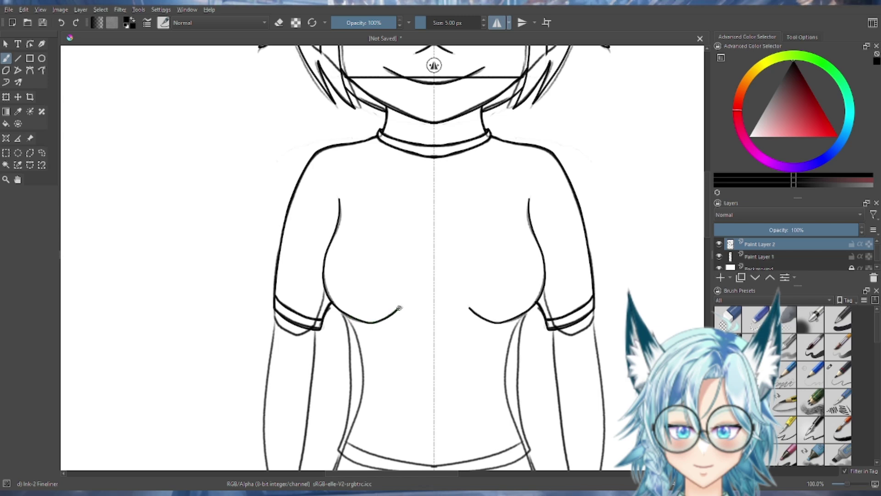
# Review the inked shoulders, sleeves and bust at several zoom levels, temporarily hiding the Paint Layer 1 sketch
pyautogui.press('-')
pyautogui.press('-')
pyautogui.press('-')
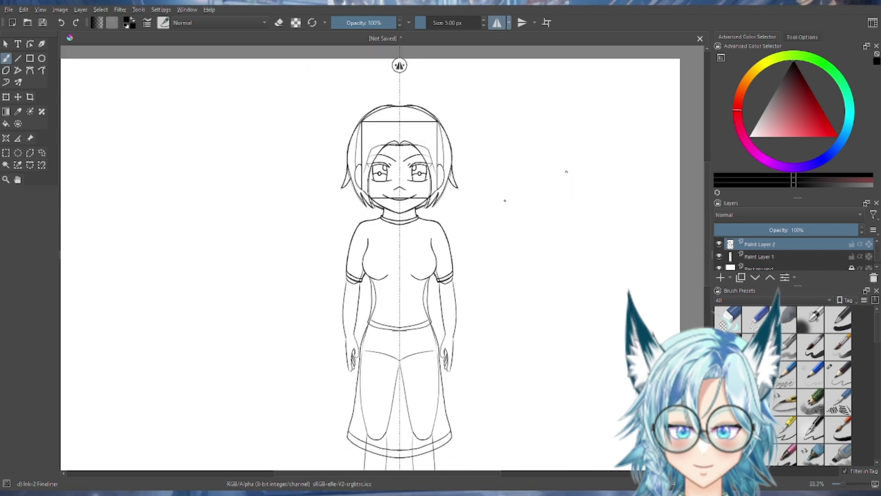
pyautogui.press('+')
pyautogui.press('+')
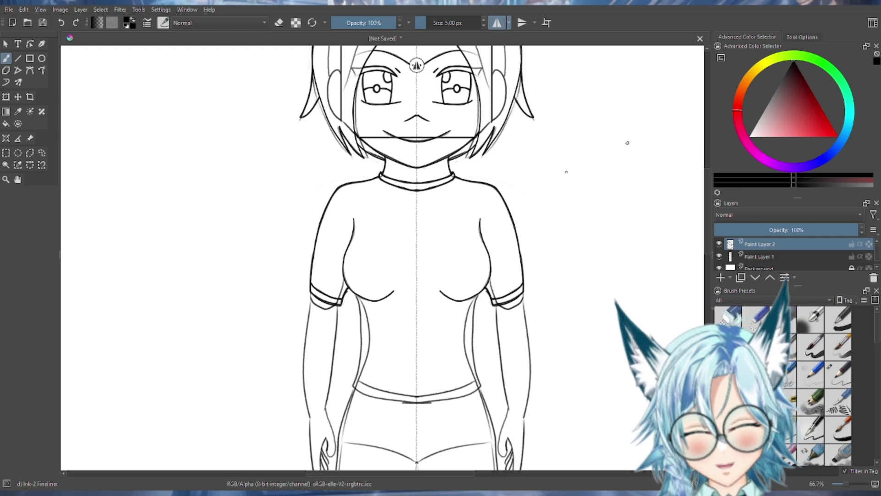
pyautogui.press('-')
pyautogui.press('-')
pyautogui.press('+')
pyautogui.press('+')
pyautogui.press('+')
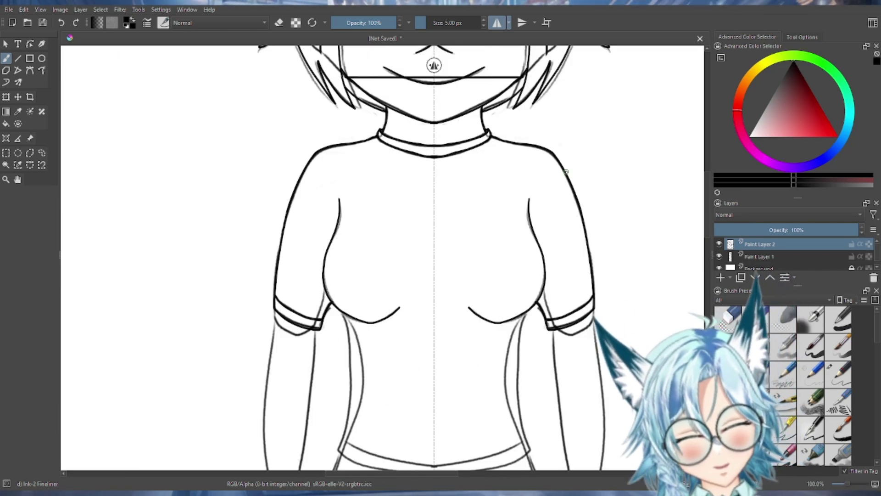
pyautogui.press('+')
pyautogui.click(719, 256)
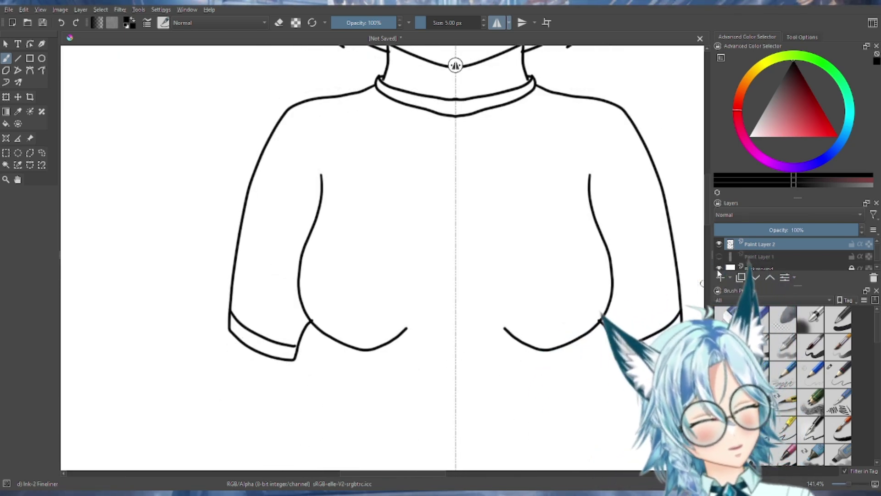
pyautogui.press('-')
pyautogui.press('-')
pyautogui.press('-')
pyautogui.press('-')
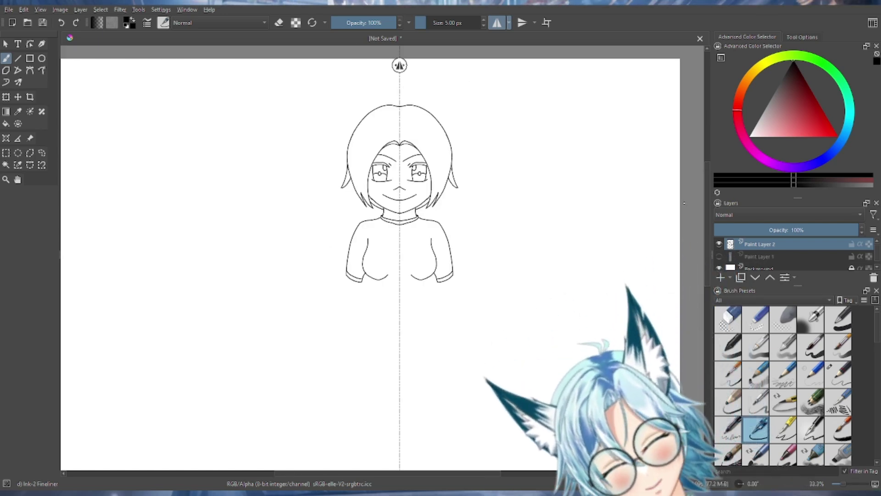
pyautogui.click(719, 256)
# Ink the shirt's side contours from below the bust down to the hem corners, mirrored on both sides
pyautogui.press('+')
pyautogui.press('+')
pyautogui.press('+')
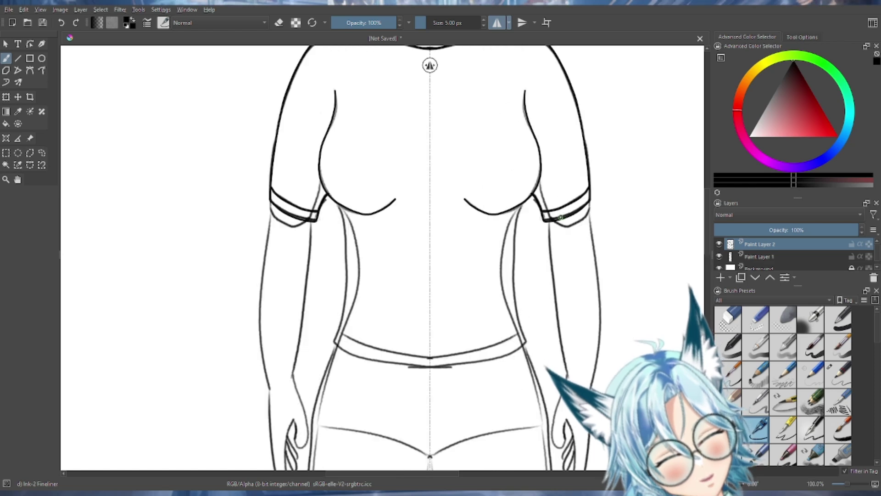
pyautogui.press('+')
pyautogui.press('+')
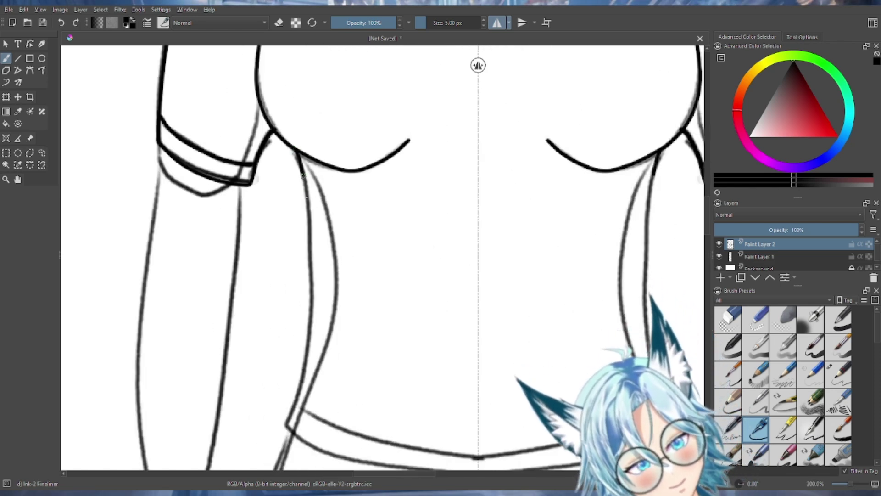
pyautogui.moveTo(306, 198)
pyautogui.mouseDown()
pyautogui.moveTo(310, 315)
pyautogui.moveTo(286, 426)
pyautogui.mouseUp()
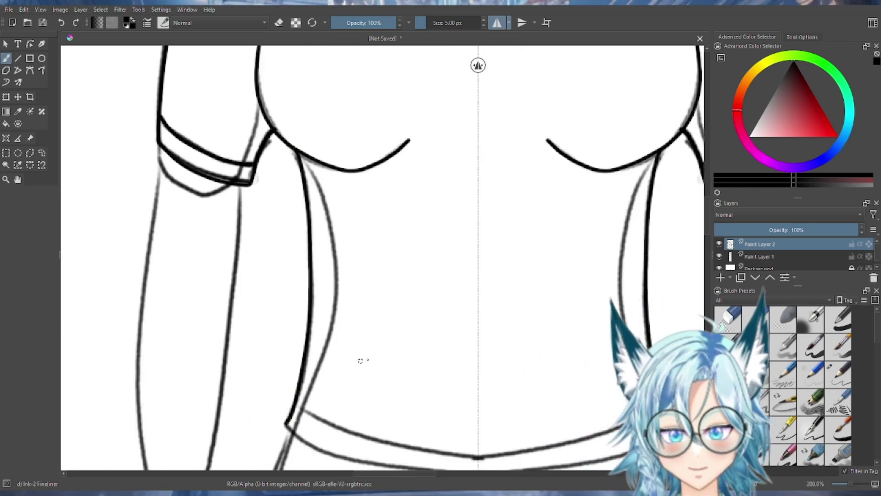
# Try to ink the shirt's bottom hem curve, comparing it with the sketch by toggling the visibility of both paint layers
pyautogui.moveTo(492, 363); pyautogui.dragTo(388, 275)
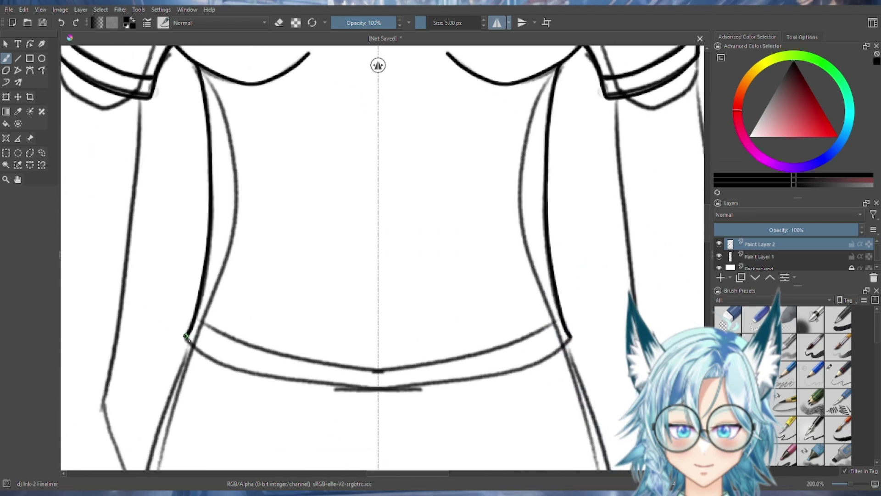
pyautogui.moveTo(212, 360); pyautogui.dragTo(260, 379)
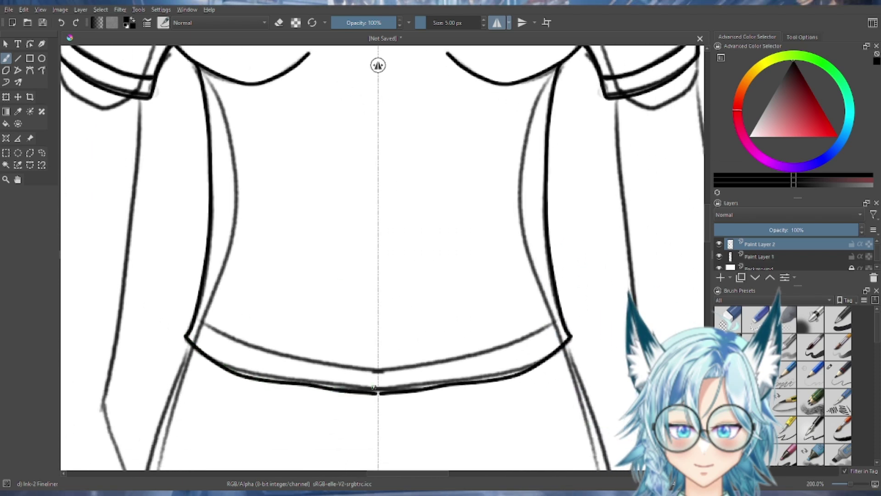
pyautogui.hotkey('ctrl', 'z')
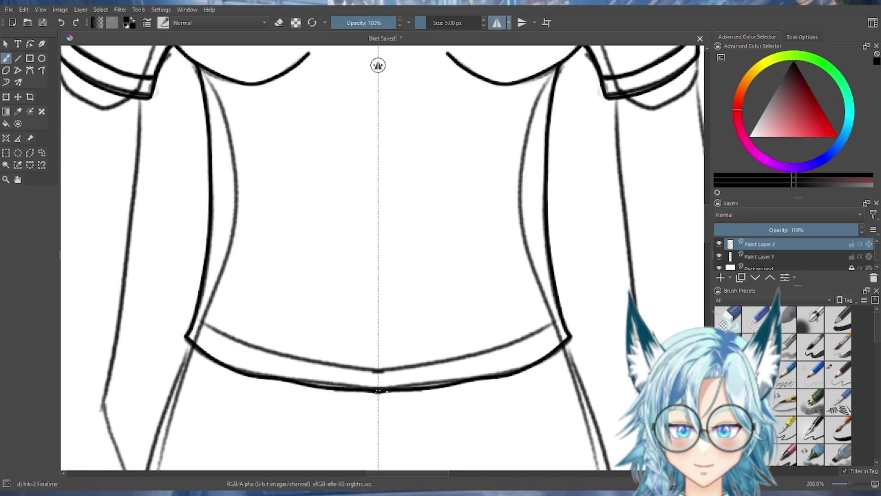
pyautogui.click(719, 244)
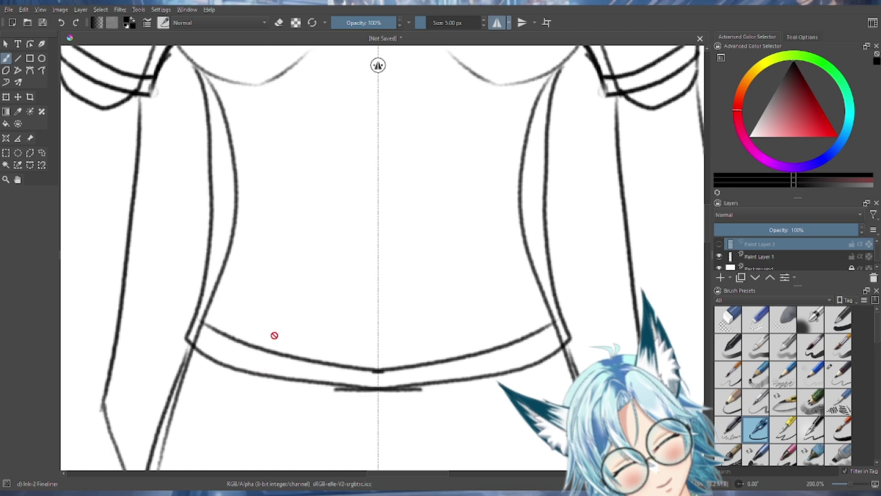
pyautogui.click(719, 243)
pyautogui.click(719, 256)
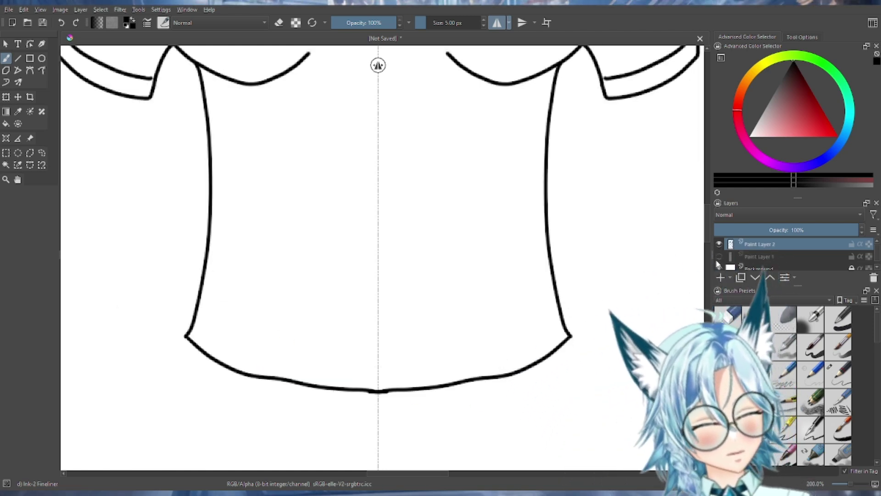
pyautogui.click(719, 256)
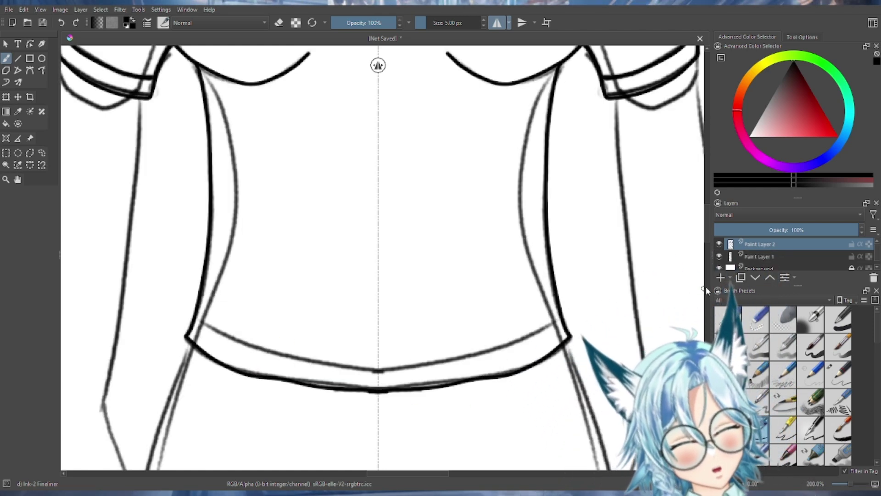
# Undo the uneven hem stroke and ink the shirt's bottom edge and the hem band line above it
pyautogui.hotkey('ctrl', 'z')
pyautogui.moveTo(186, 335); pyautogui.dragTo(367, 388)
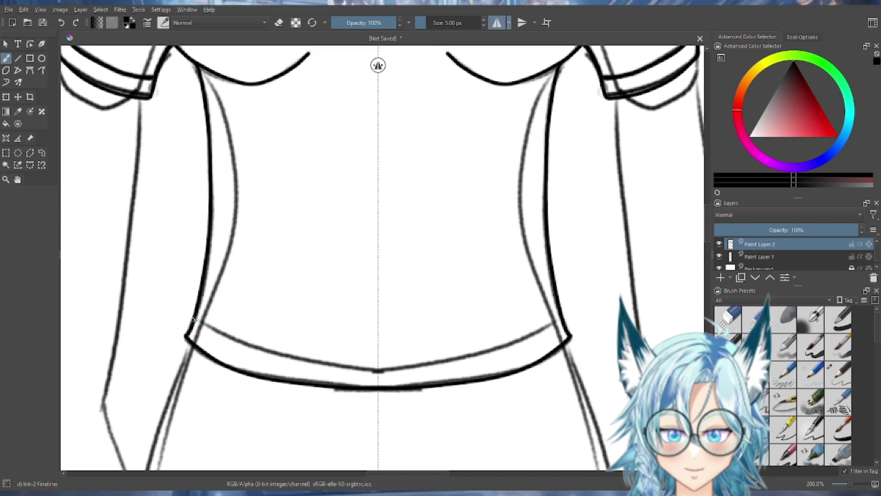
pyautogui.moveTo(335, 368); pyautogui.dragTo(393, 372)
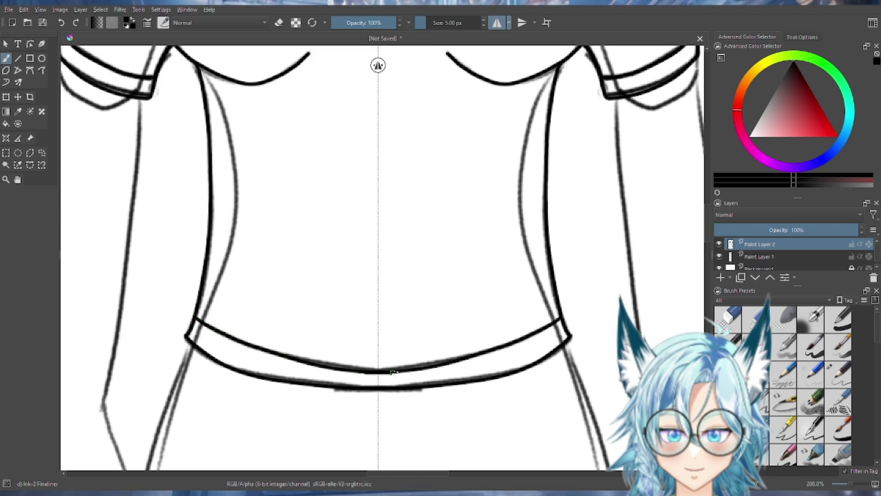
# Inspect the finished shirt line art with Paint Layer 1 temporarily hidden, and view it against the full-body sketch
pyautogui.click(720, 256)
pyautogui.press('-')
pyautogui.press('-')
pyautogui.press('-')
pyautogui.press('-')
pyautogui.press('-')
pyautogui.press('-')
pyautogui.press('-')
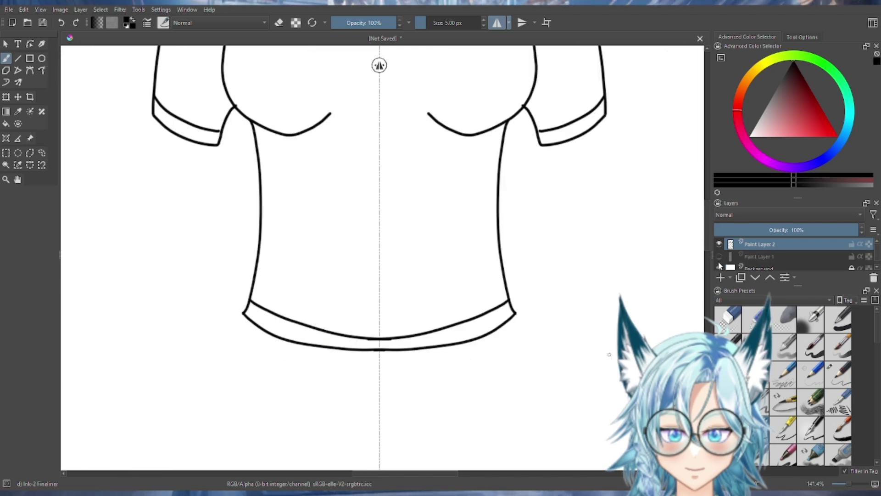
pyautogui.press('+')
pyautogui.press('+')
pyautogui.press('+')
pyautogui.press('+')
pyautogui.press('+')
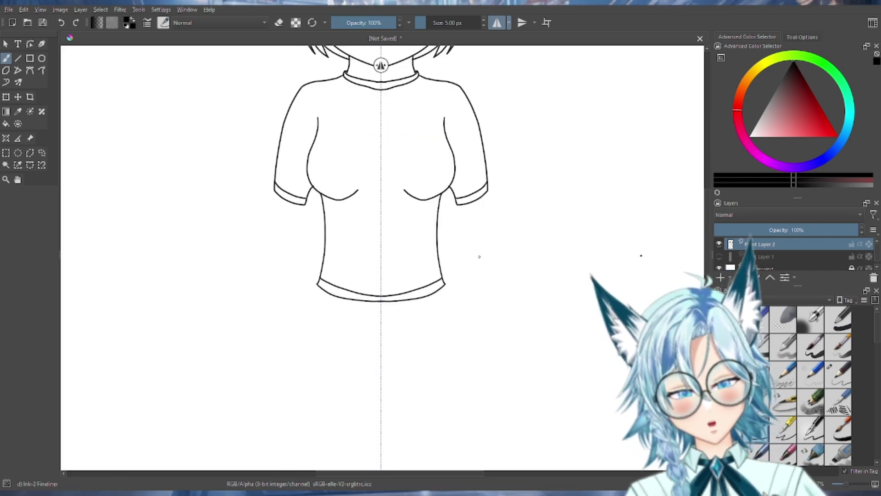
pyautogui.press('-')
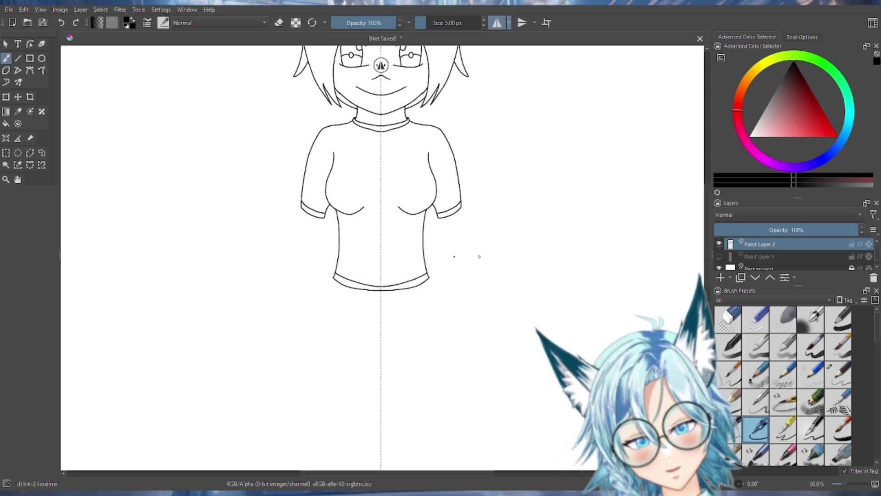
pyautogui.press('-')
pyautogui.press('-')
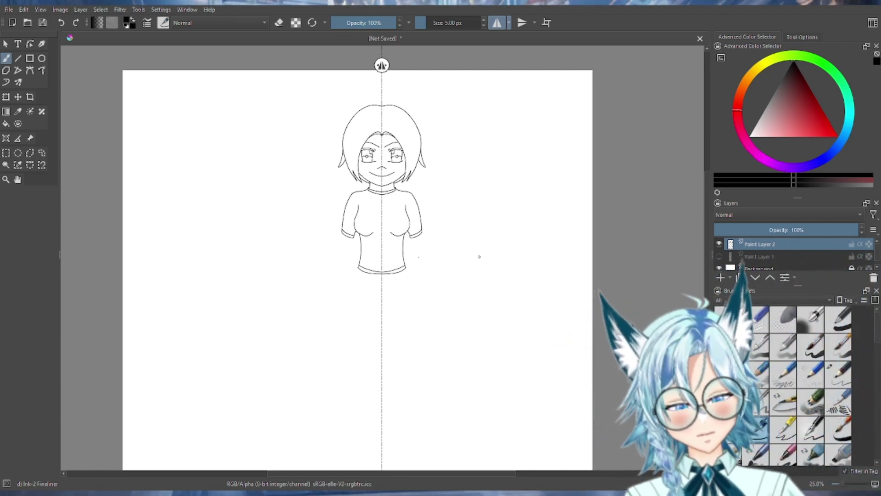
pyautogui.scroll(4, 480, 256)
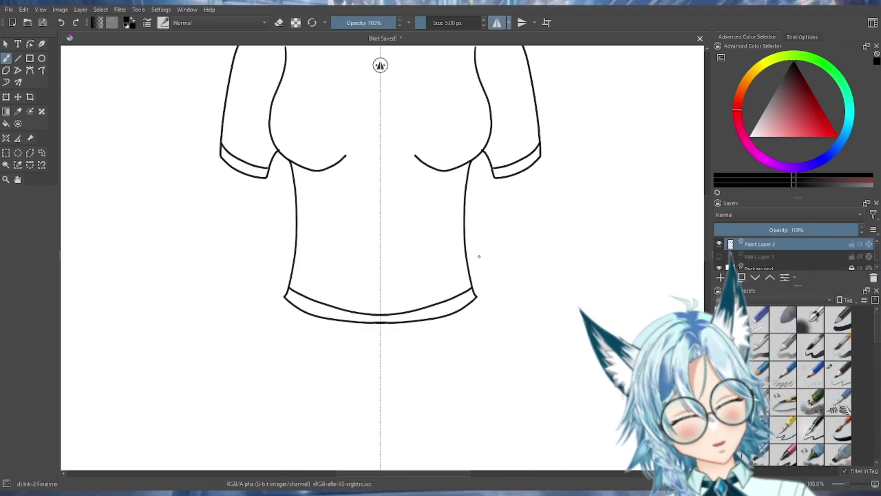
pyautogui.click(719, 257)
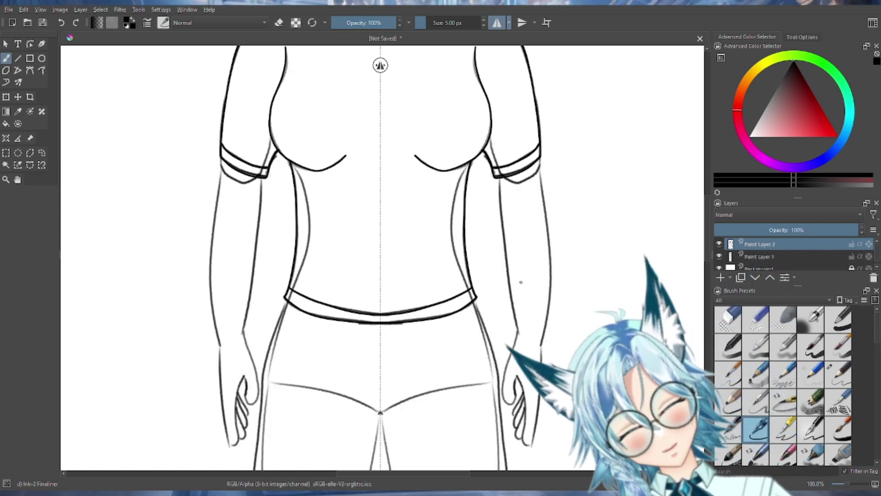
pyautogui.scroll(-2, 485, 293)
pyautogui.scroll(-3, 485, 295)
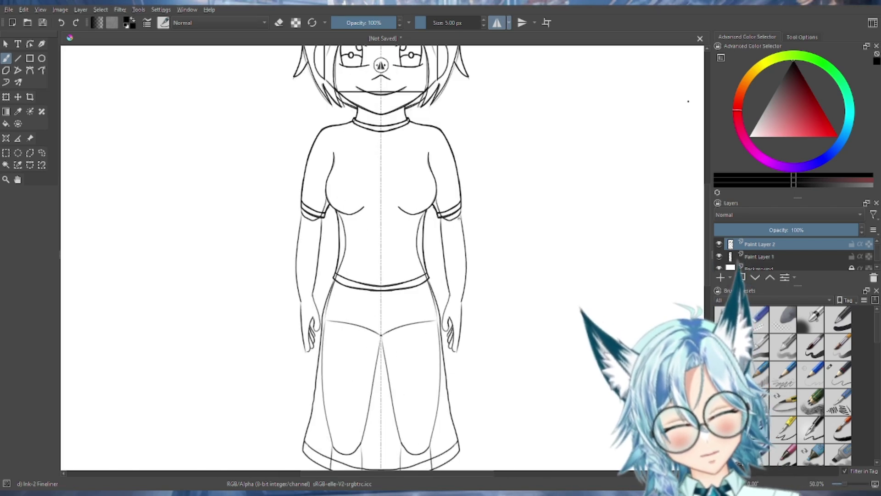
# Ink the forearms' outer and inner contours from the sleeve cuffs to the wrists, redoing the uneven outer strokes
pyautogui.scroll(3, 459, 219)
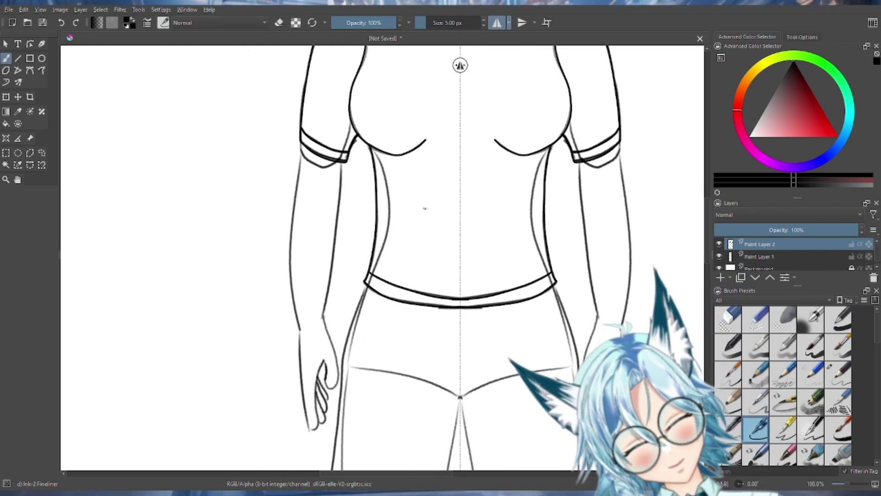
pyautogui.moveTo(301, 156); pyautogui.dragTo(292, 233)
pyautogui.hotkey('ctrl', 'z')
pyautogui.moveTo(300, 155)
pyautogui.mouseDown()
pyautogui.moveTo(289, 253)
pyautogui.moveTo(299, 330)
pyautogui.mouseUp()
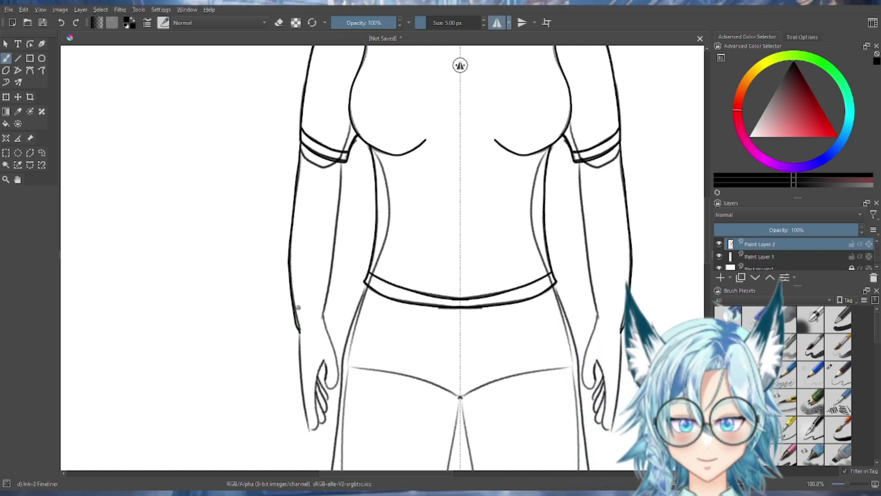
pyautogui.hotkey('ctrl', 'z')
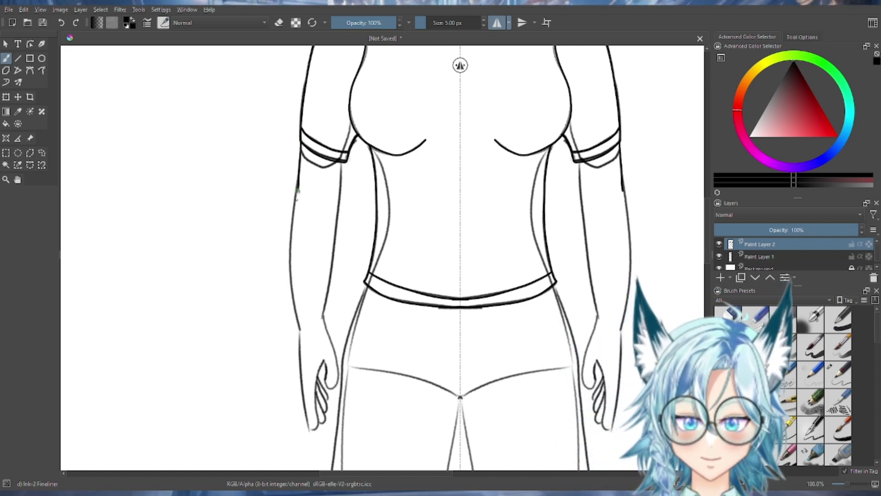
pyautogui.moveTo(294, 221); pyautogui.dragTo(297, 310)
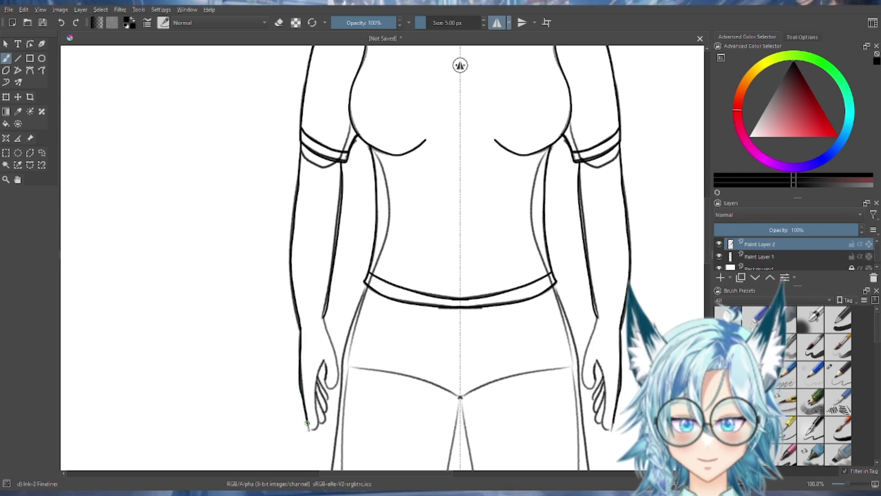
# Ink the hands' outer edges, thumbs and individual fingers over the sketch, redoing the first outer-edge stroke
pyautogui.hotkey('ctrl', 'z')
pyautogui.moveTo(300, 327); pyautogui.dragTo(300, 356)
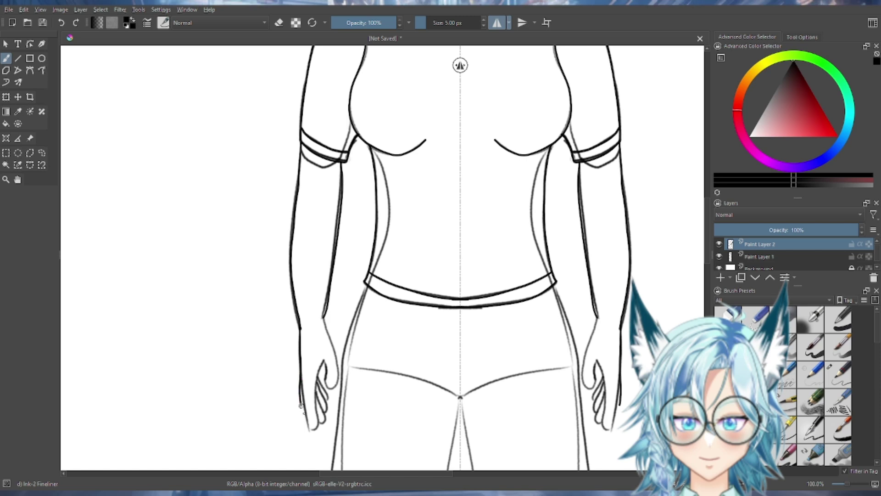
pyautogui.moveTo(299, 326); pyautogui.dragTo(303, 367)
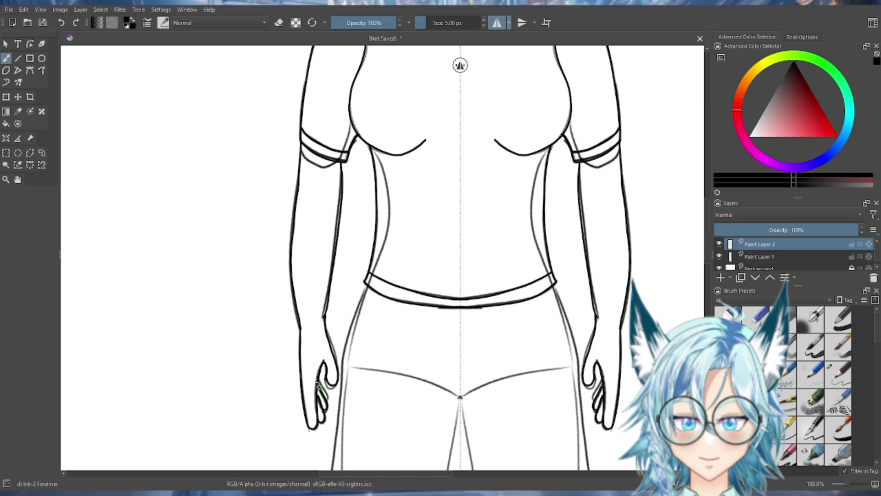
pyautogui.moveTo(326, 399); pyautogui.dragTo(323, 386)
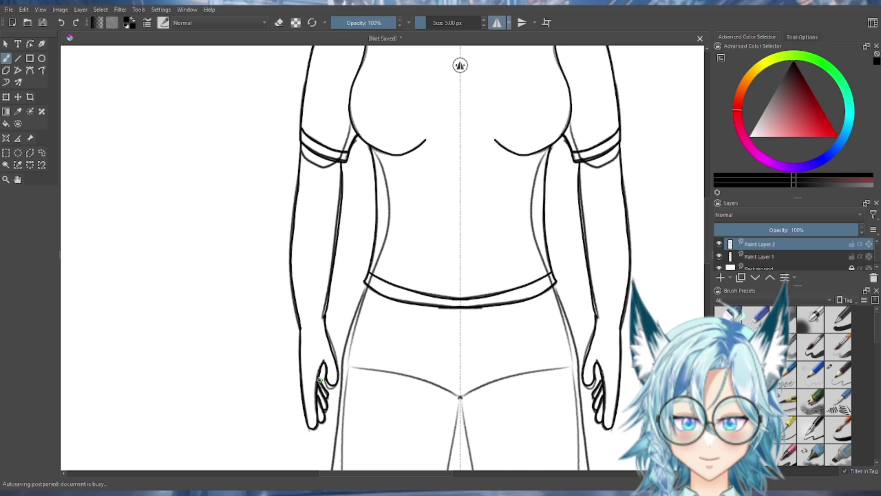
pyautogui.hotkey('ctrl', '+')
pyautogui.hotkey('ctrl', '+')
pyautogui.moveTo(496, 358); pyautogui.dragTo(553, 167)
pyautogui.hotkey('ctrl', '+')
pyautogui.hotkey('ctrl', '+')
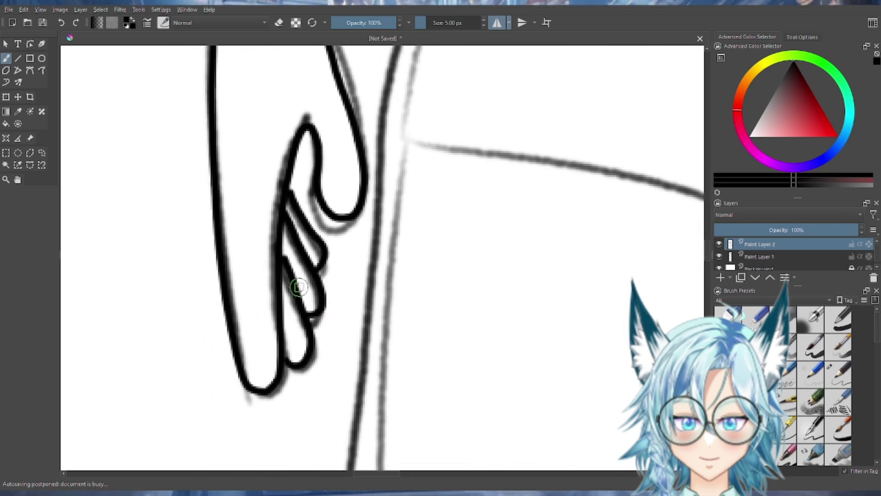
# Hide Paint Layer 1 and examine the inked arms and hands up close and at a distance
pyautogui.click(719, 257)
pyautogui.press('-')
pyautogui.press('-')
pyautogui.press('-')
pyautogui.press('-')
pyautogui.press('-')
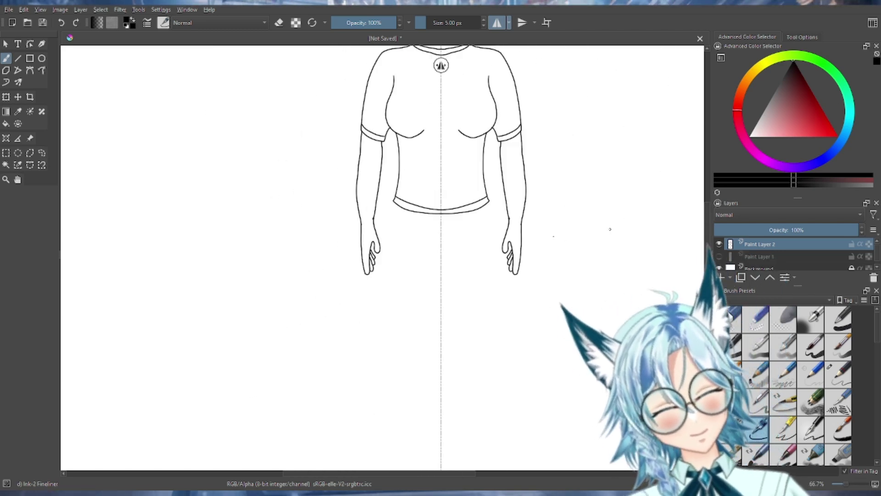
pyautogui.press('+')
pyautogui.press('+')
pyautogui.press('+')
pyautogui.press('+')
pyautogui.press('+')
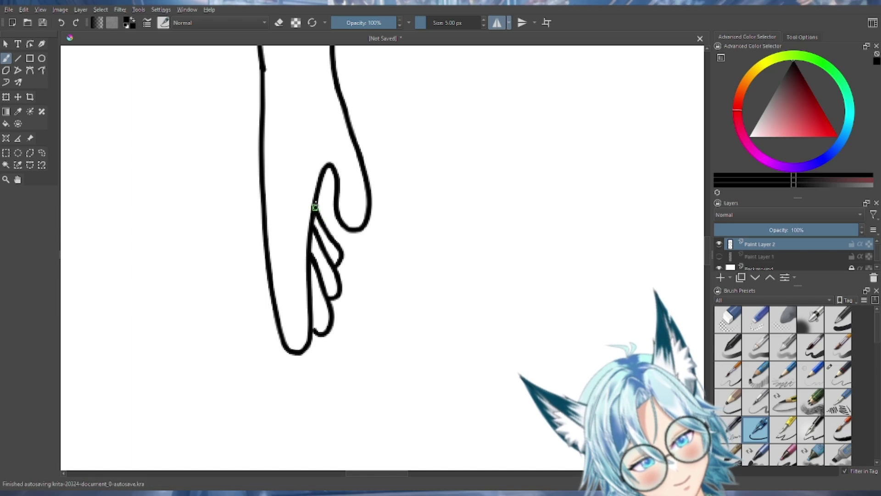
pyautogui.press('-')
pyautogui.press('-')
pyautogui.press('-')
pyautogui.press('-')
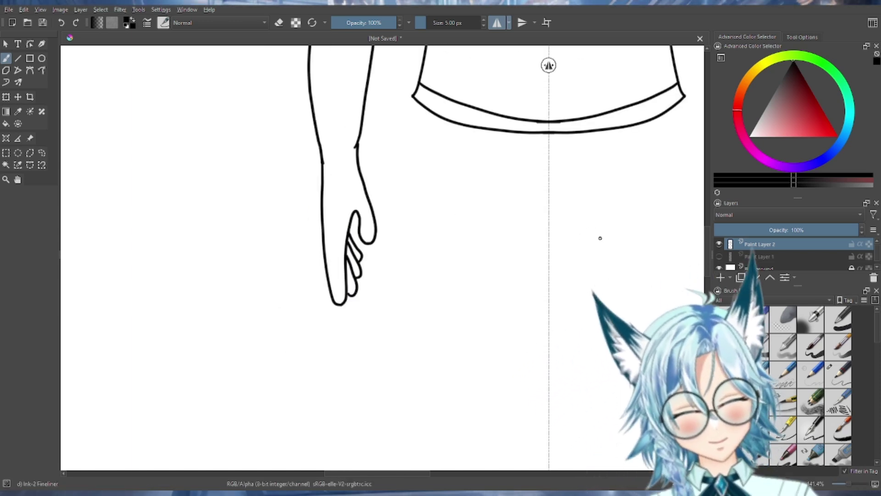
pyautogui.press('-')
# Erase the stray line end at the inner wrists and view the upper-body line art
pyautogui.press('+')
pyautogui.press('+')
pyautogui.press('+')
pyautogui.press('e')
pyautogui.moveTo(342, 104); pyautogui.dragTo(344, 98)
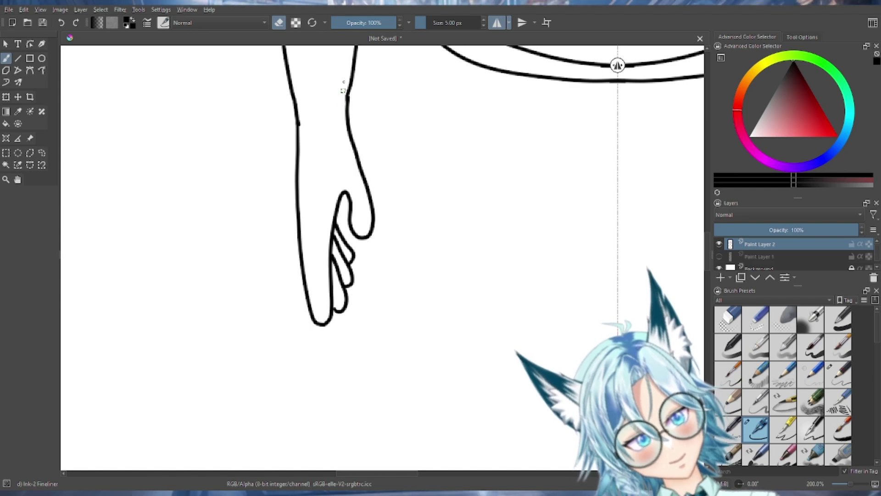
pyautogui.press('-')
pyautogui.press('-')
pyautogui.press('-')
pyautogui.press('-')
pyautogui.press('-')
pyautogui.moveTo(560, 198); pyautogui.dragTo(517, 272)
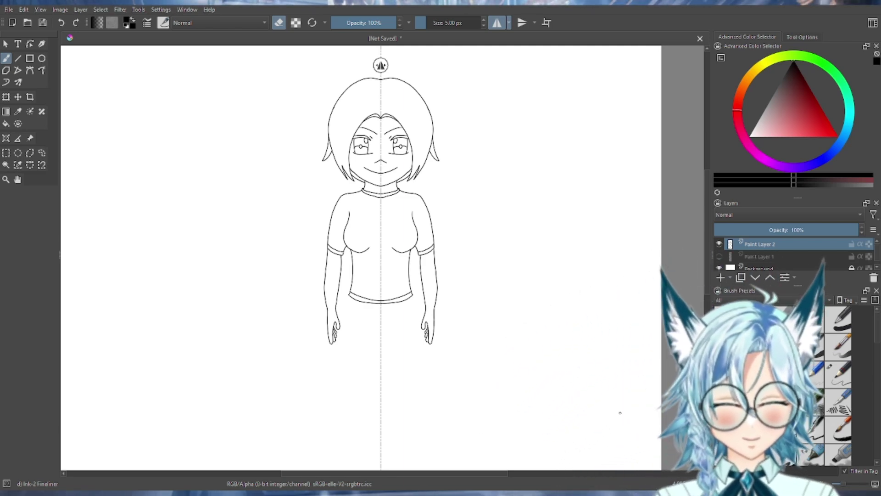
# Show Paint Layer 1 again and ink the skirt's side contours from the shirt hem down to the skirt's lower corners
pyautogui.click(719, 256)
pyautogui.press('+')
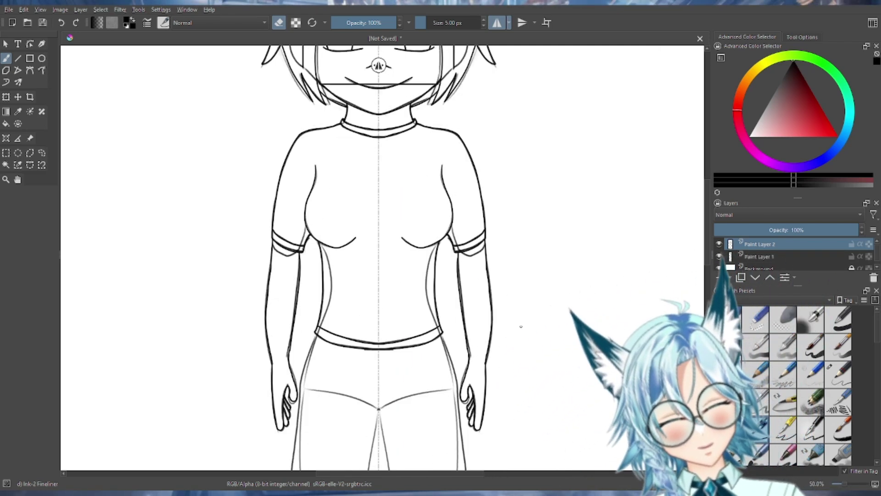
pyautogui.press('+')
pyautogui.moveTo(559, 321); pyautogui.dragTo(572, 151)
pyautogui.moveTo(579, 205); pyautogui.dragTo(581, 115)
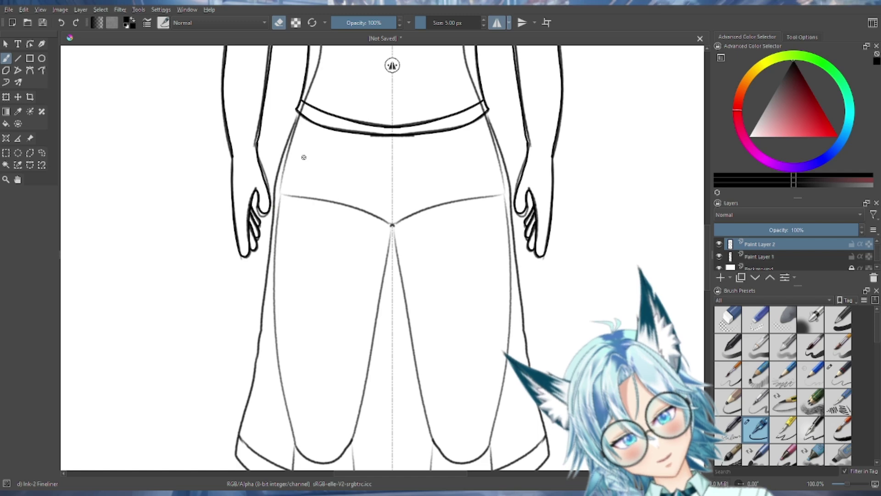
pyautogui.moveTo(298, 112); pyautogui.dragTo(275, 192)
pyautogui.moveTo(269, 248); pyautogui.dragTo(266, 277)
pyautogui.moveTo(264, 313); pyautogui.dragTo(236, 448)
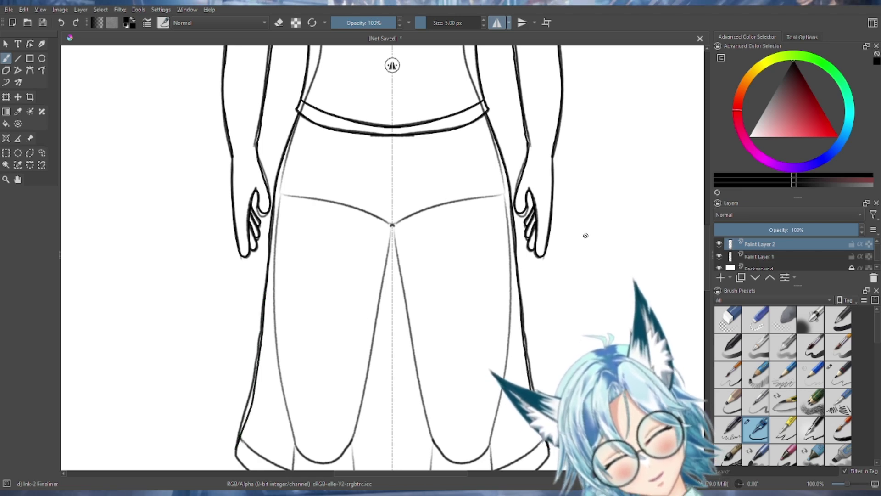
# Ink the skirt's curved bottom edge and the hem band line above it
pyautogui.moveTo(600, 290); pyautogui.dragTo(586, 187)
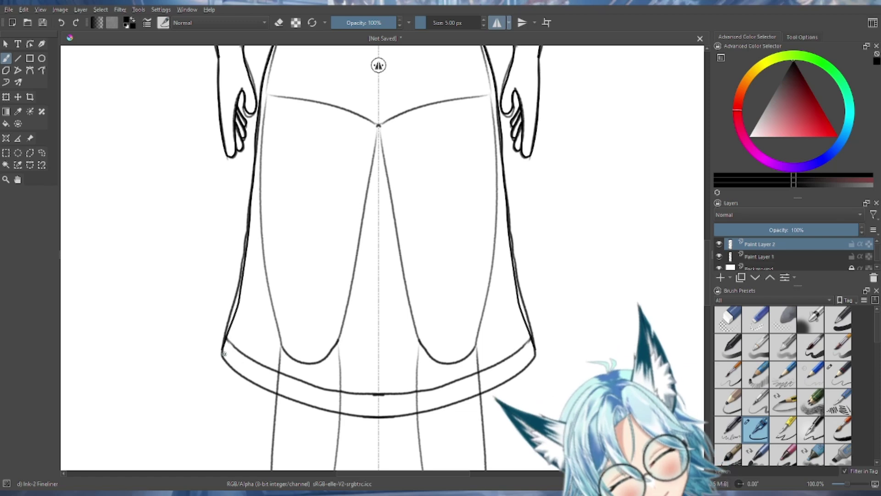
pyautogui.moveTo(224, 341)
pyautogui.mouseDown()
pyautogui.moveTo(237, 373)
pyautogui.moveTo(270, 391)
pyautogui.moveTo(380, 417)
pyautogui.mouseUp()
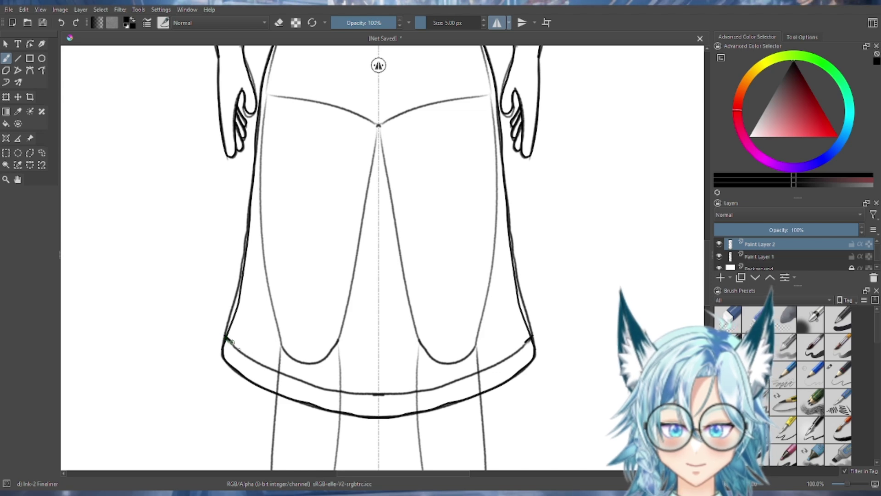
pyautogui.moveTo(283, 374); pyautogui.dragTo(316, 387)
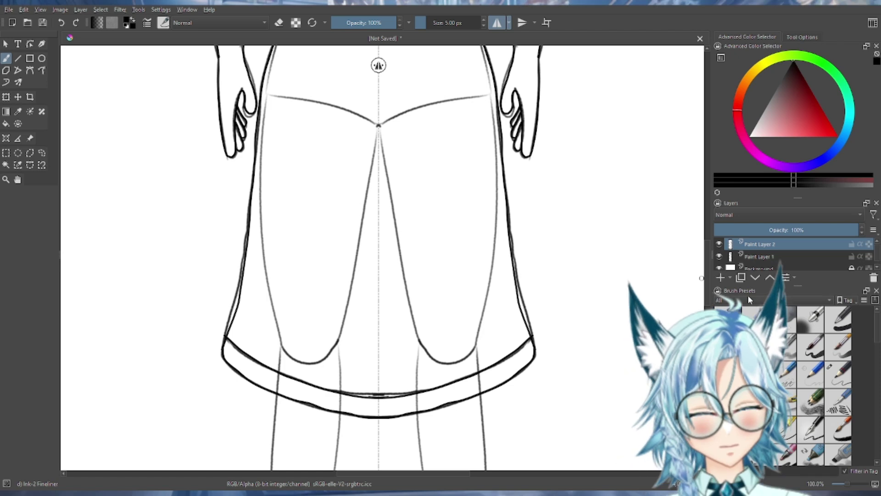
# Hide Paint Layer 1 and erase the overshooting ends of the hem band line at the skirt's side contours
pyautogui.click(718, 256)
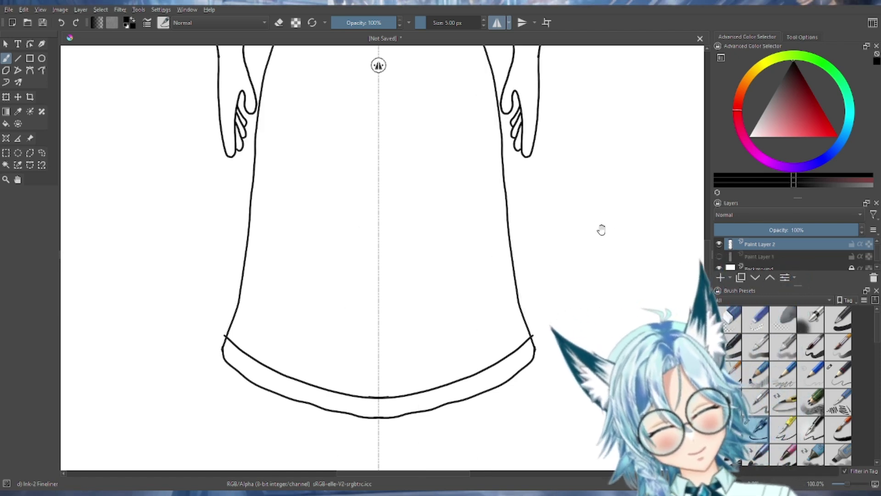
pyautogui.moveTo(601, 228); pyautogui.dragTo(612, 179)
pyautogui.hotkey('ctrl', '+')
pyautogui.press('e')
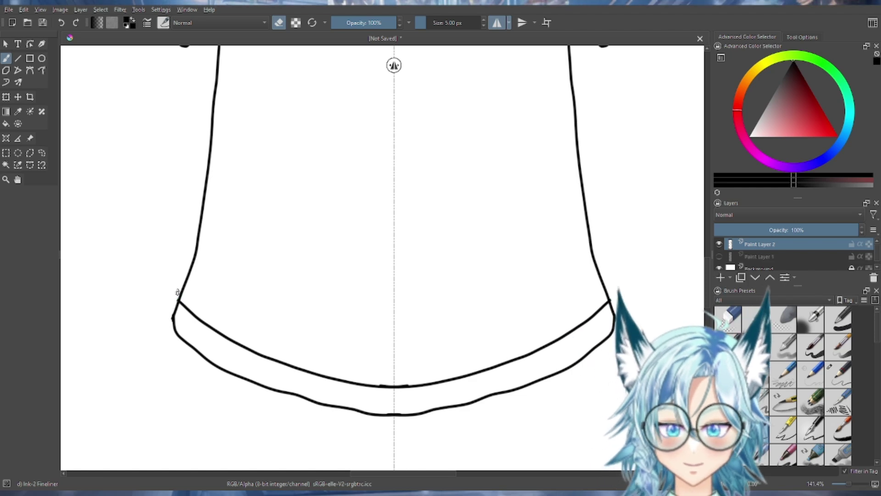
# Examine the line art of the whole figure from head to skirt with the sketch hidden
pyautogui.hotkey('ctrl', '-')
pyautogui.hotkey('ctrl', '-')
pyautogui.hotkey('ctrl', '-')
pyautogui.moveTo(595, 213); pyautogui.dragTo(583, 319)
pyautogui.moveTo(574, 241); pyautogui.dragTo(573, 307)
pyautogui.moveTo(574, 345)
pyautogui.mouseDown()
pyautogui.moveTo(580, 234)
pyautogui.moveTo(571, 342)
pyautogui.mouseUp()
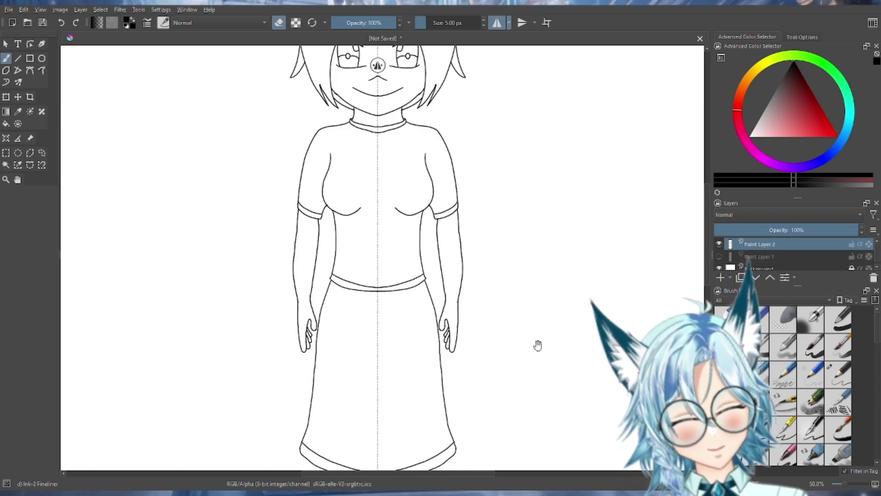
pyautogui.press('-')
pyautogui.press('-')
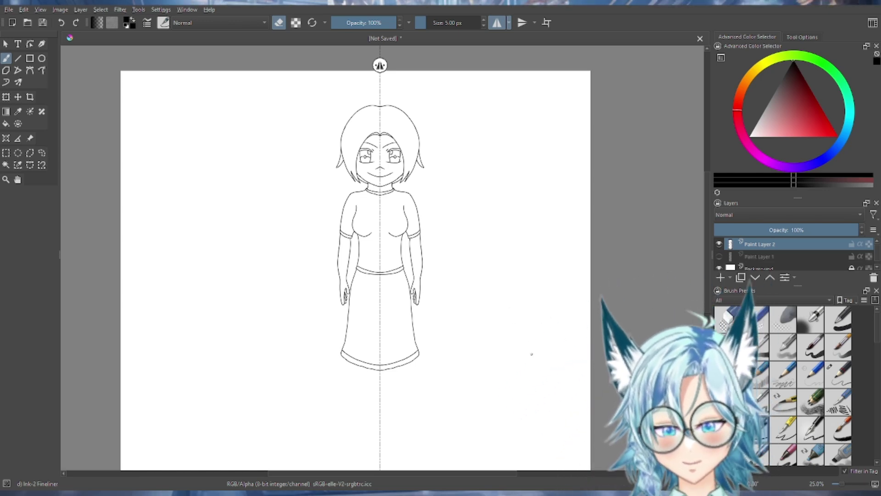
pyautogui.press('+')
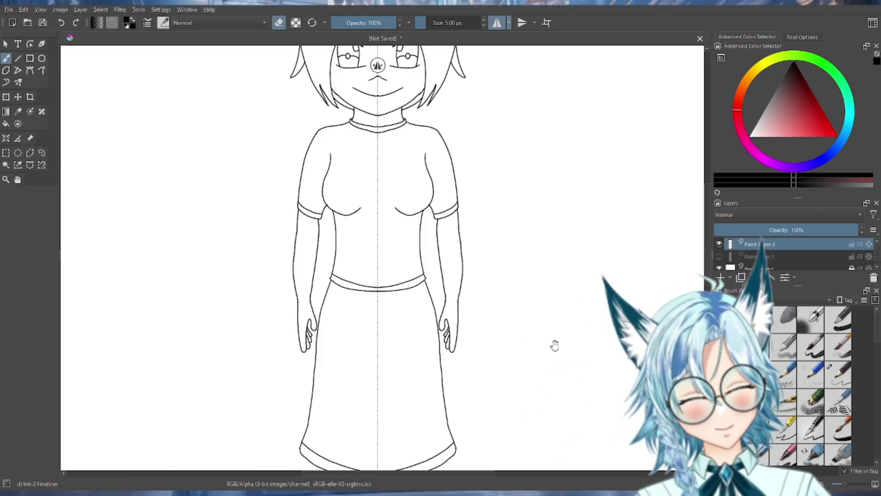
# Show Paint Layer 1 again and ink the lower legs' outer contours from the skirt hem to the ankles, redoing uneven strokes
pyautogui.moveTo(555, 346); pyautogui.dragTo(578, 157)
pyautogui.click(719, 256)
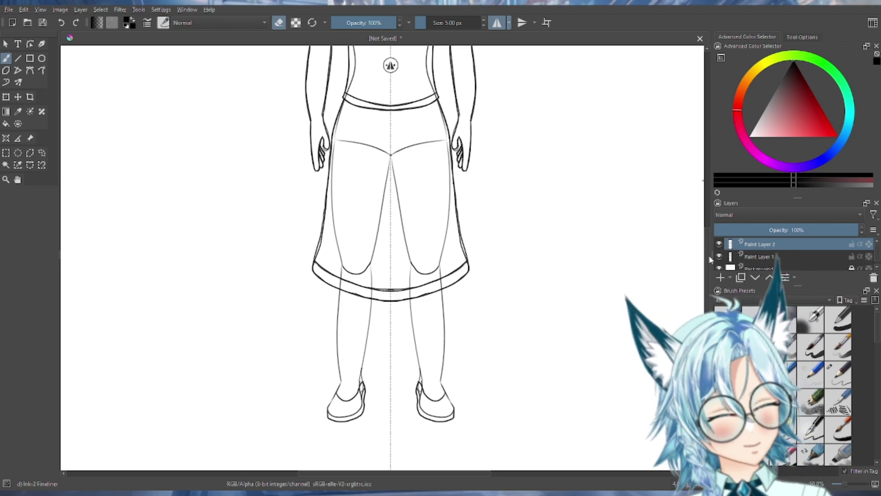
pyautogui.moveTo(626, 350); pyautogui.dragTo(642, 299)
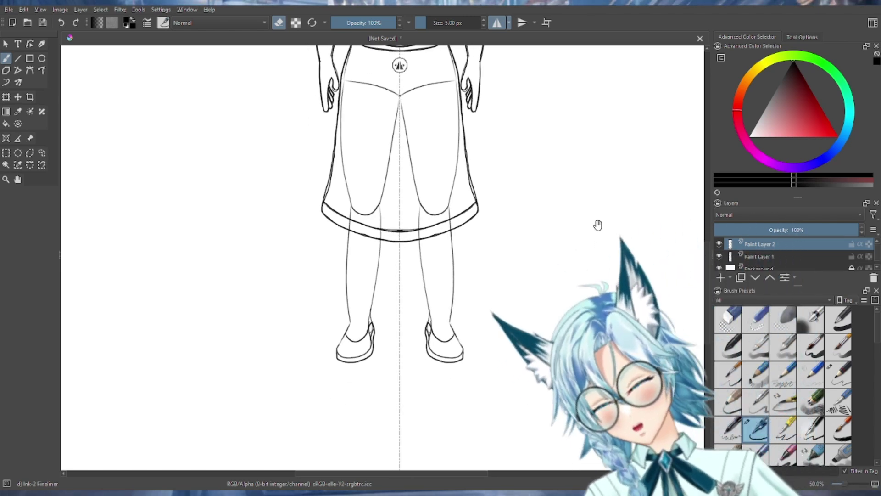
pyautogui.press('+')
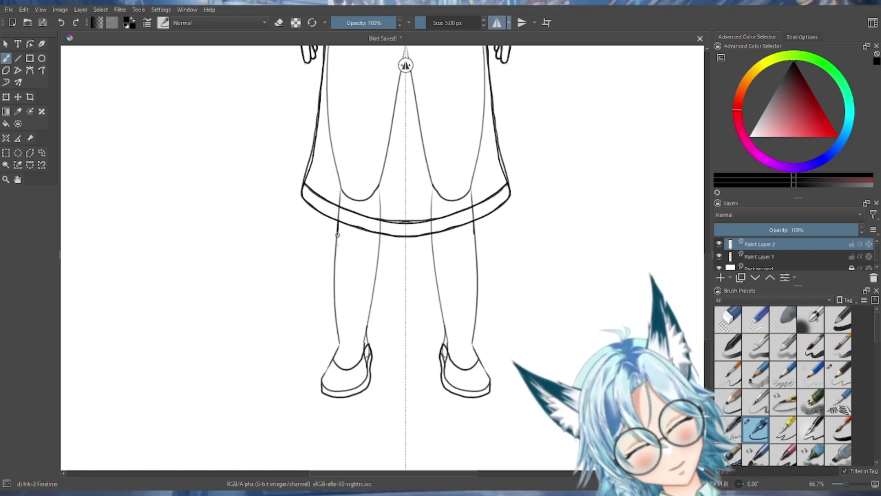
pyautogui.hotkey('ctrl', 'z')
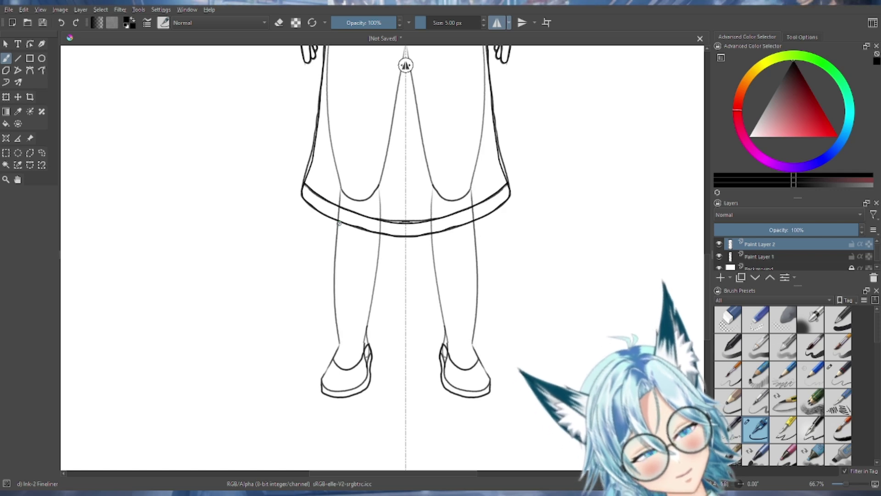
pyautogui.moveTo(335, 274); pyautogui.dragTo(337, 317)
pyautogui.hotkey('ctrl', 'z')
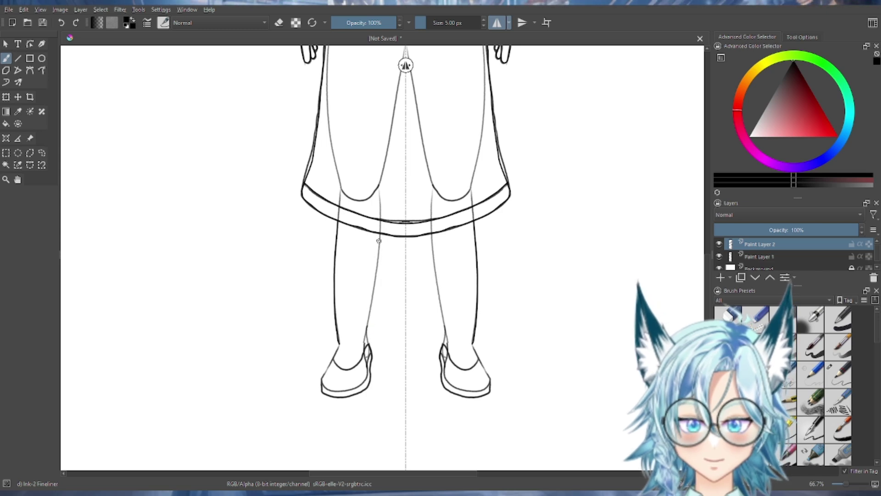
# Ink the lower legs' inner contours, redo the stroke that strays from the sketch, and extend the lines up to the skirt hem
pyautogui.moveTo(375, 265); pyautogui.dragTo(368, 305)
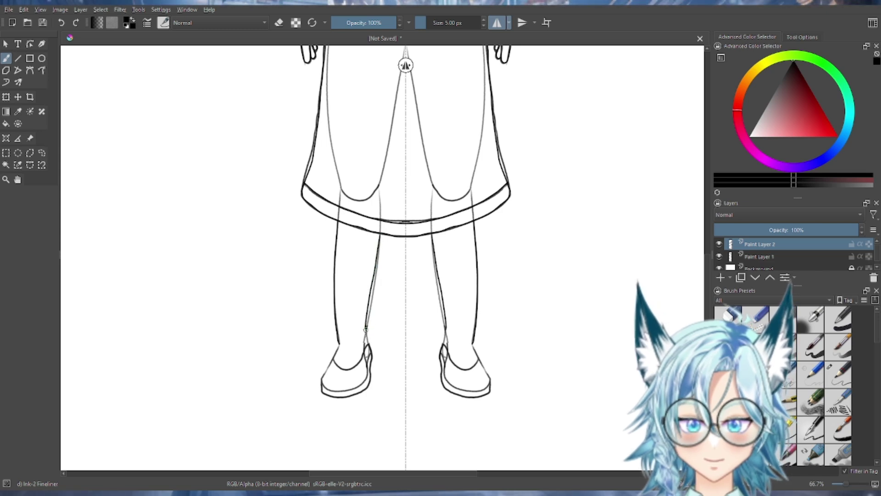
pyautogui.moveTo(544, 345); pyautogui.dragTo(552, 271)
pyautogui.hotkey('ctrl', '+')
pyautogui.hotkey('ctrl', '+')
pyautogui.hotkey('ctrl', 'z')
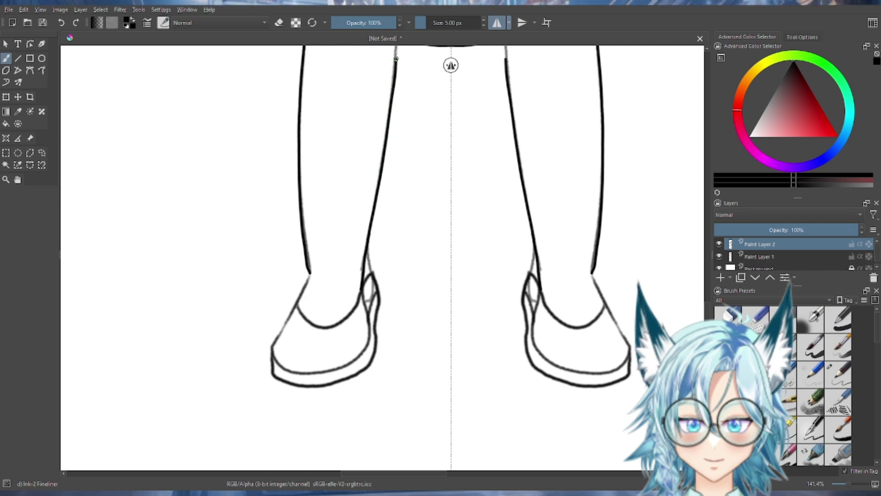
pyautogui.moveTo(448, 175); pyautogui.dragTo(458, 314)
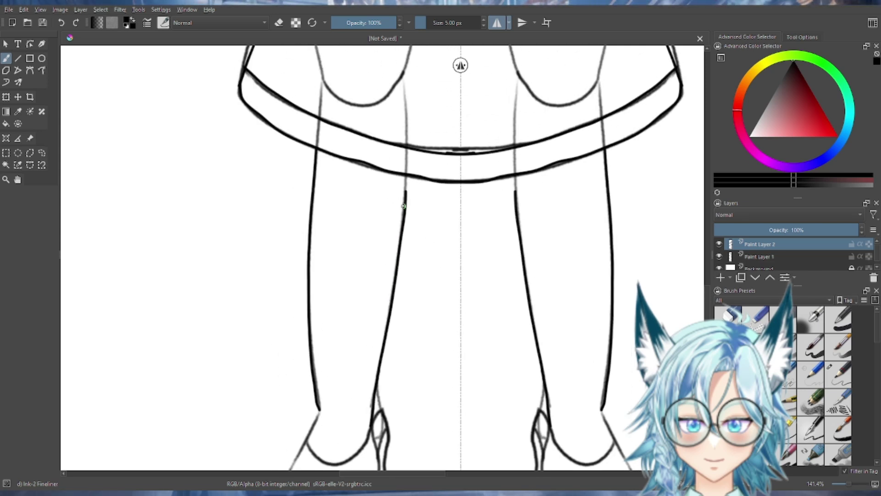
pyautogui.moveTo(433, 307); pyautogui.dragTo(417, 208)
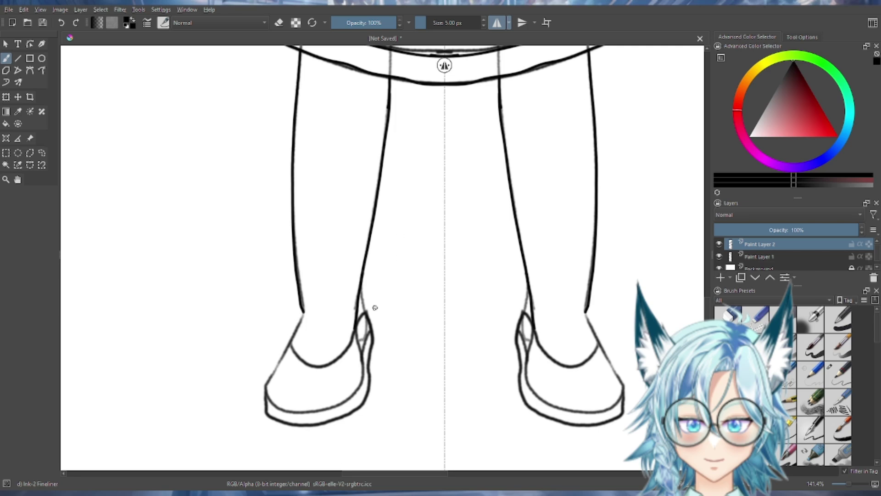
# Ink both shoes with their heels, foot openings and sole lines, and hide Paint Layer 1 to check them
pyautogui.moveTo(373, 339); pyautogui.dragTo(369, 374)
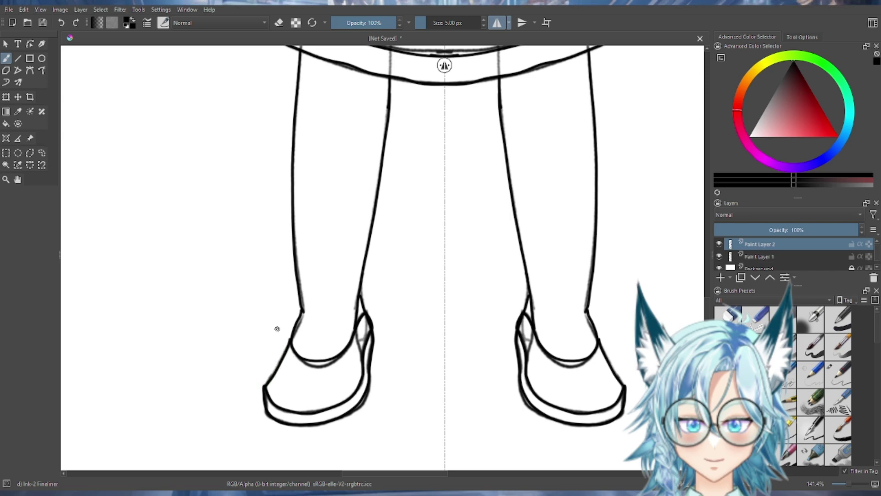
pyautogui.click(719, 257)
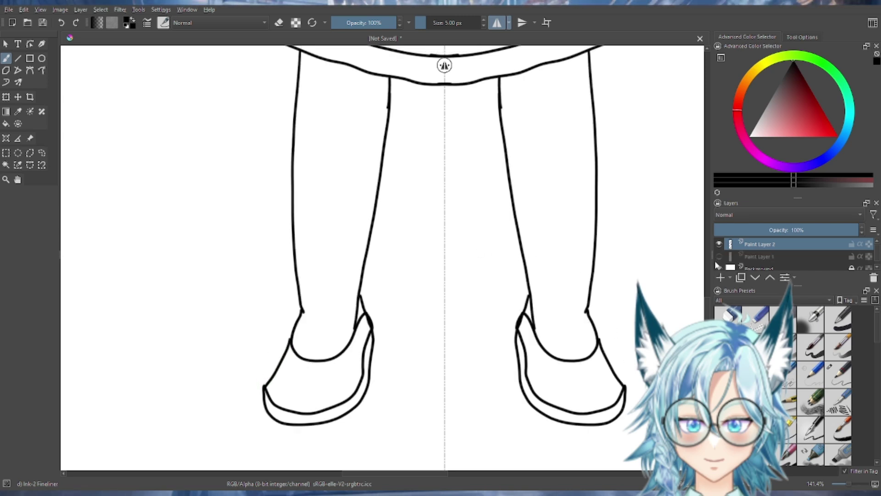
# Erase the ends of the inner ankle lines where they run into the shoe openings on both legs
pyautogui.hotkey('ctrl', '-')
pyautogui.hotkey('ctrl', '-')
pyautogui.hotkey('ctrl', '-')
pyautogui.hotkey('ctrl', '-')
pyautogui.hotkey('ctrl', '-')
pyautogui.hotkey('ctrl', '=')
pyautogui.hotkey('ctrl', '=')
pyautogui.hotkey('ctrl', '=')
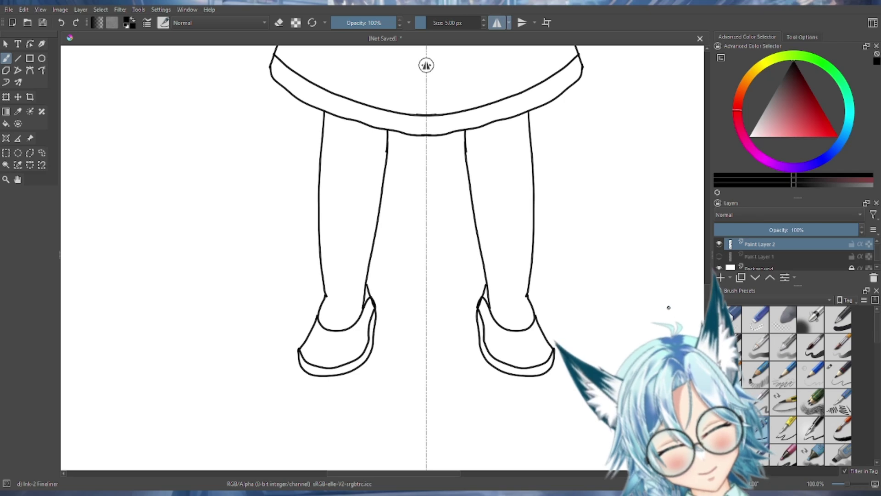
pyautogui.scroll(6, 398, 318)
pyautogui.press('e')
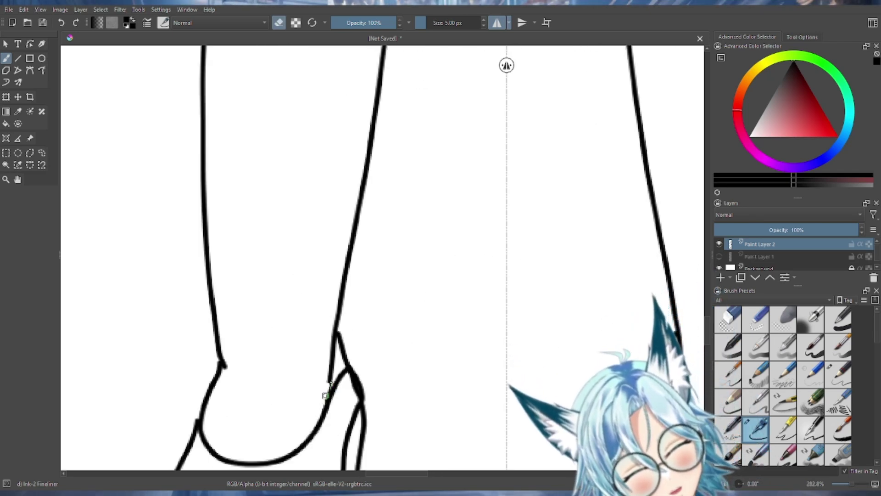
pyautogui.press('1')
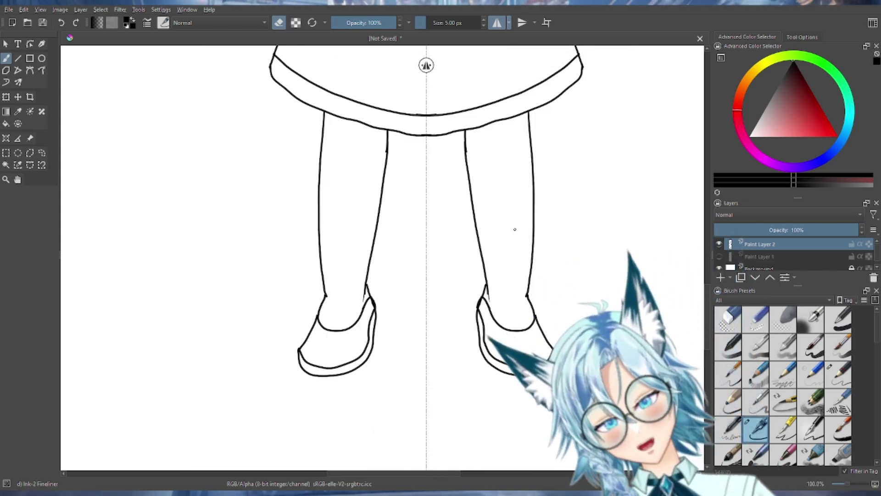
pyautogui.hotkey('ctrl', '-')
pyautogui.hotkey('ctrl', '-')
pyautogui.hotkey('ctrl', '+')
pyautogui.hotkey('ctrl', '+')
pyautogui.hotkey('ctrl', '+')
pyautogui.hotkey('ctrl', '+')
pyautogui.hotkey('ctrl', '+')
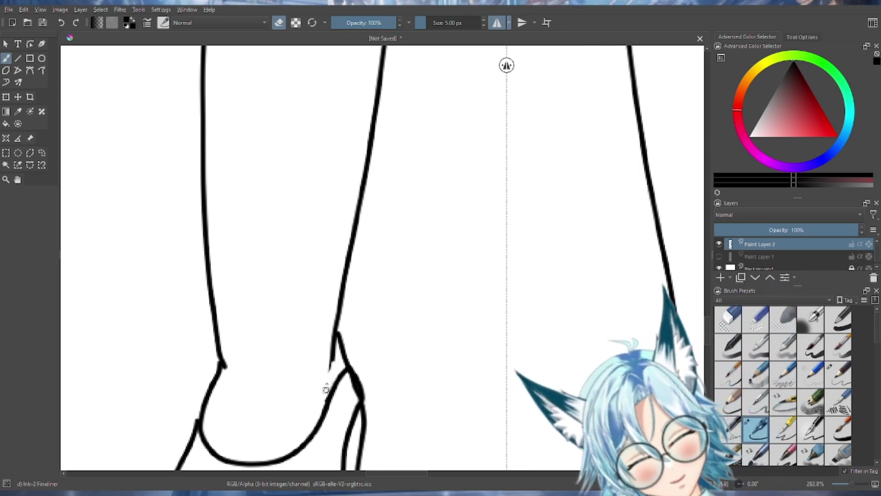
pyautogui.press('-')
pyautogui.press('-')
pyautogui.press('-')
pyautogui.press('-')
pyautogui.press('-')
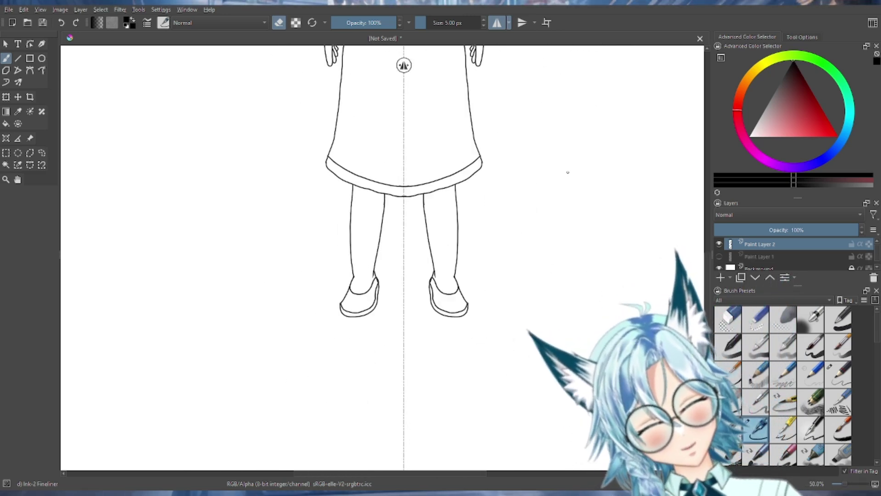
# Examine the finished line art of the whole figure from head to shoes
pyautogui.press('-')
pyautogui.press('-')
pyautogui.press('-')
pyautogui.moveTo(509, 303); pyautogui.dragTo(497, 354)
pyautogui.press('+')
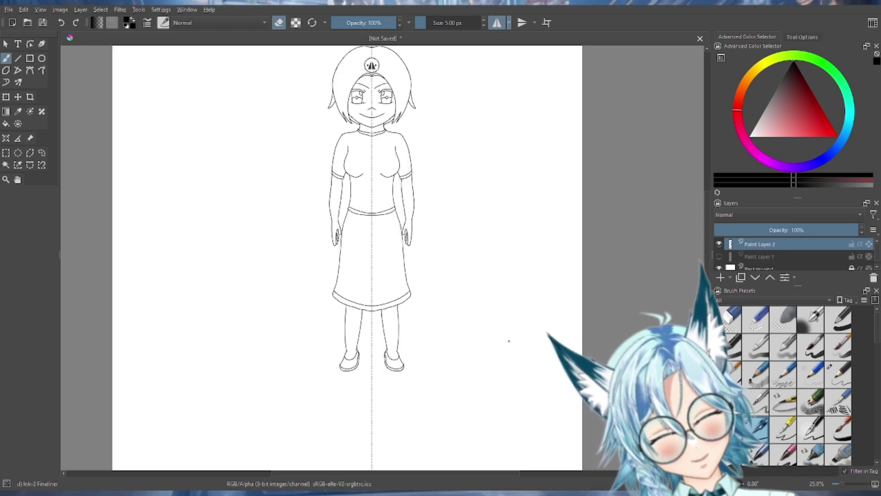
pyautogui.press('+')
pyautogui.press('-')
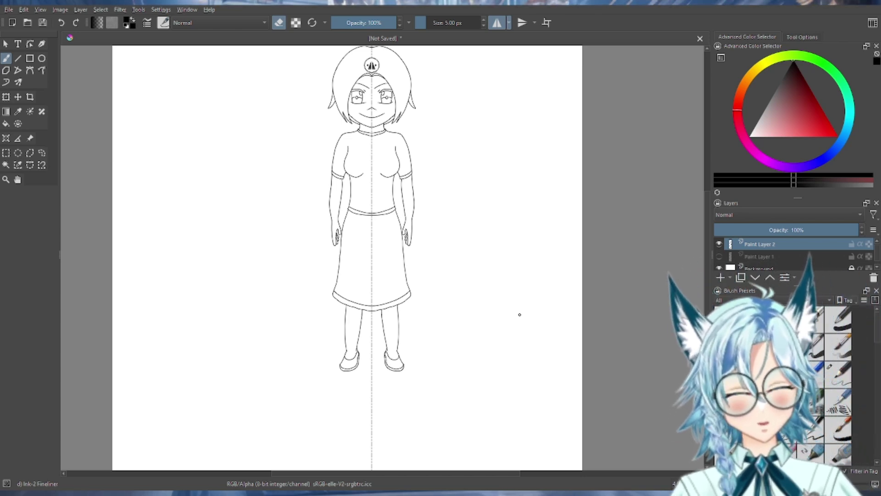
pyautogui.press('-')
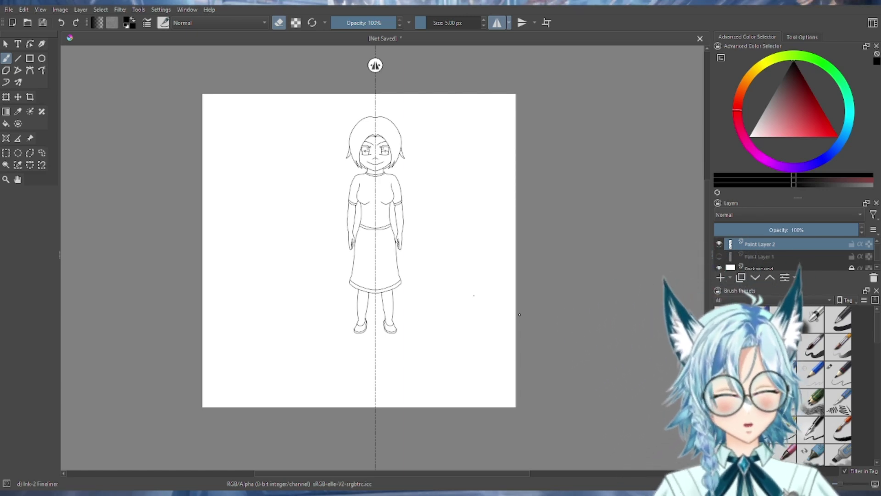
pyautogui.press('+')
pyautogui.press('+')
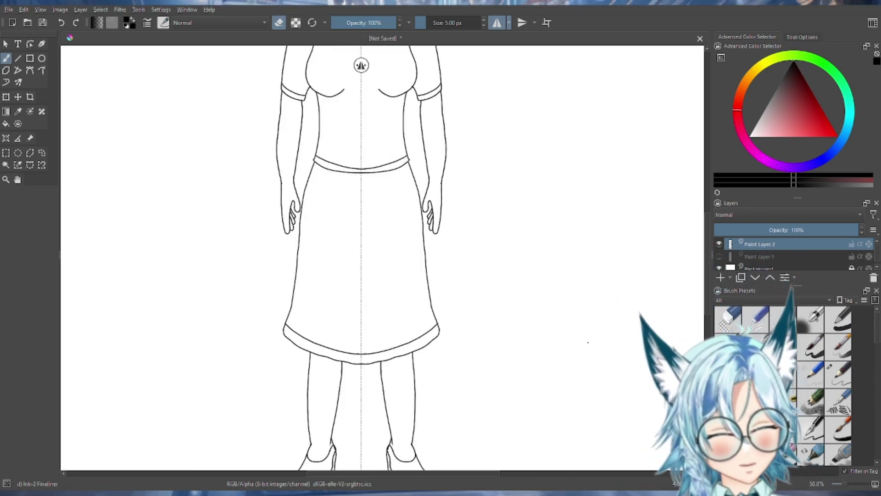
pyautogui.moveTo(654, 408); pyautogui.dragTo(664, 316)
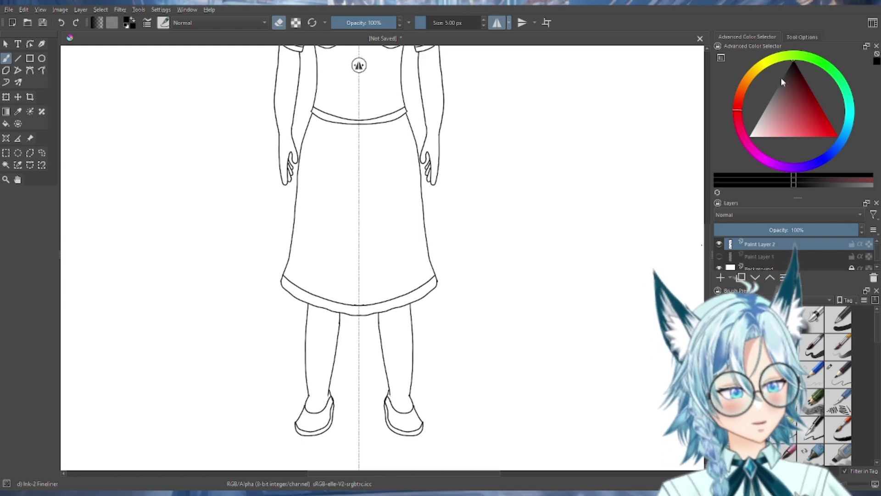
# Turn off eraser mode, pick a pale yellow-beige skin colour and fill both lower legs with it
pyautogui.press('e')
pyautogui.click(751, 73)
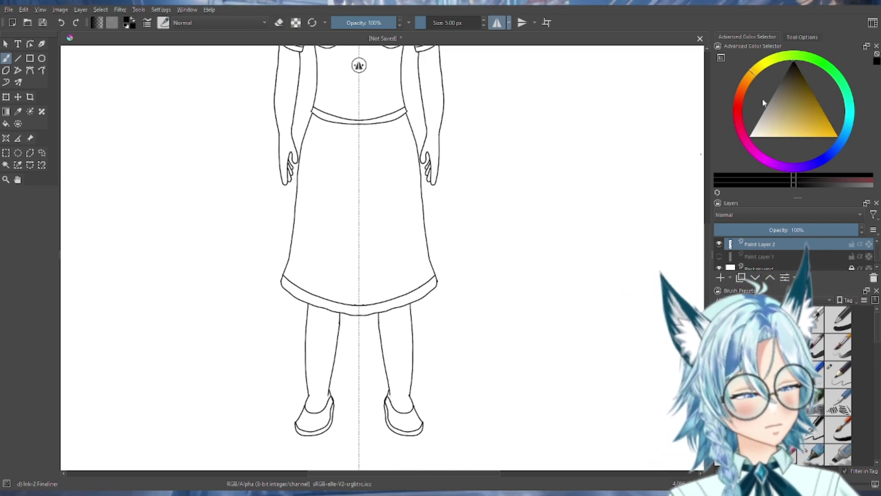
pyautogui.click(774, 134)
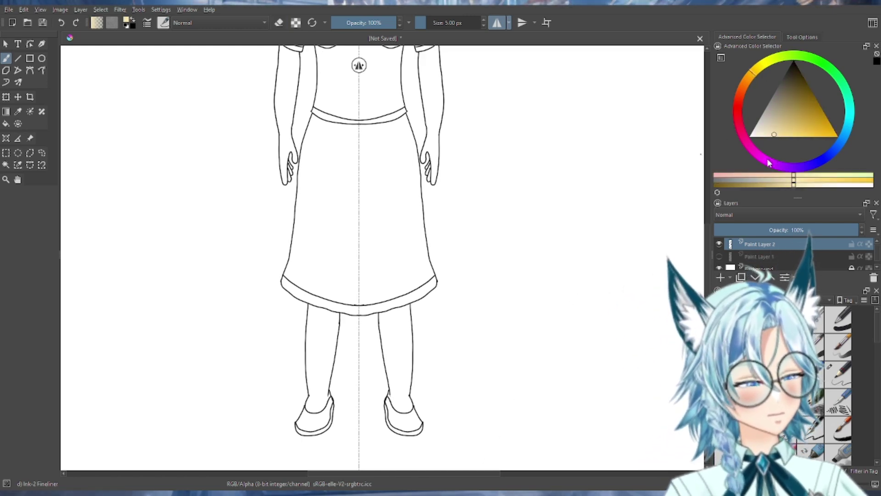
pyautogui.click(765, 136)
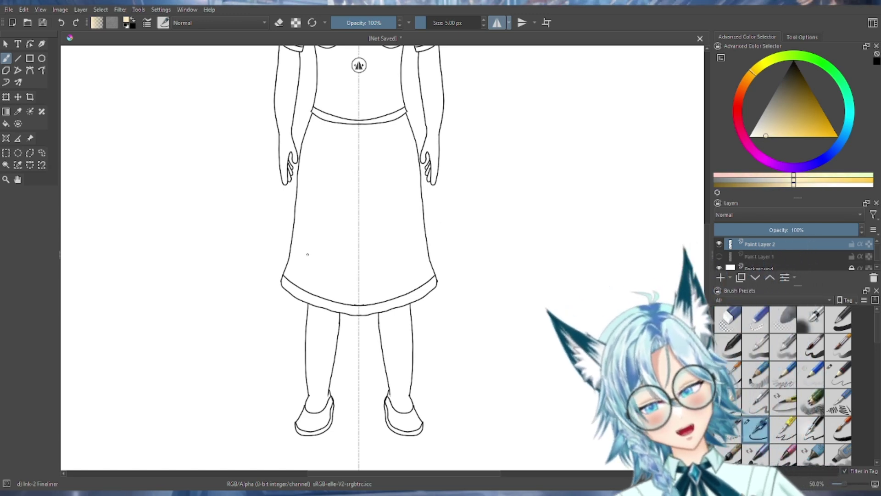
pyautogui.click(6, 123)
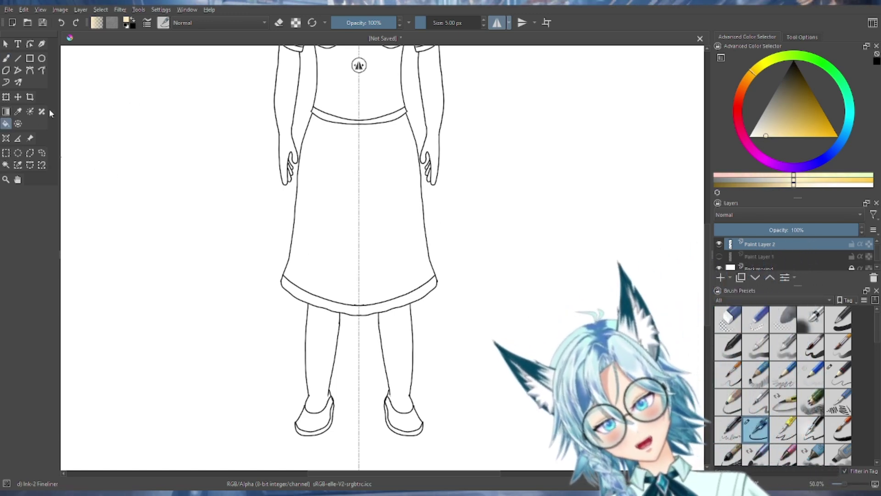
pyautogui.click(329, 322)
pyautogui.click(400, 324)
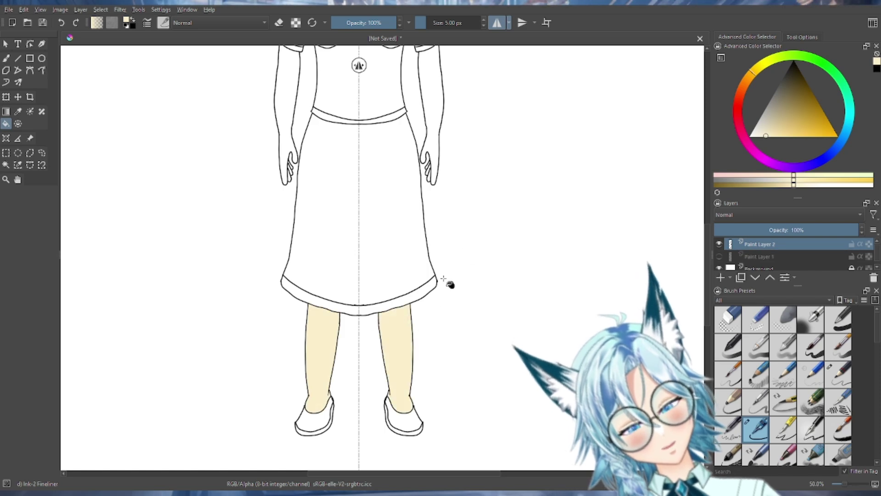
# Fill both arms, the hands with their fingers, and the neck with the same pale skin colour
pyautogui.moveTo(492, 203); pyautogui.dragTo(478, 390)
pyautogui.click(419, 267)
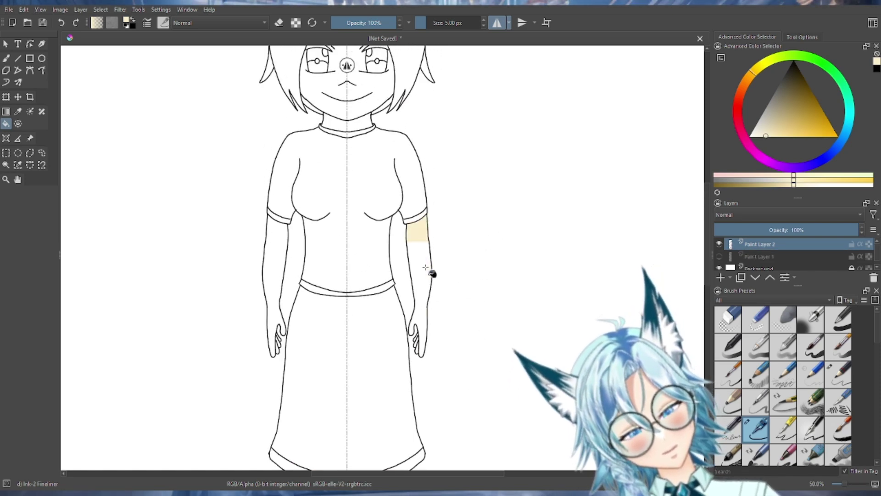
pyautogui.click(281, 258)
pyautogui.moveTo(481, 183); pyautogui.dragTo(563, 156)
pyautogui.click(351, 304)
pyautogui.moveTo(547, 240); pyautogui.dragTo(549, 165)
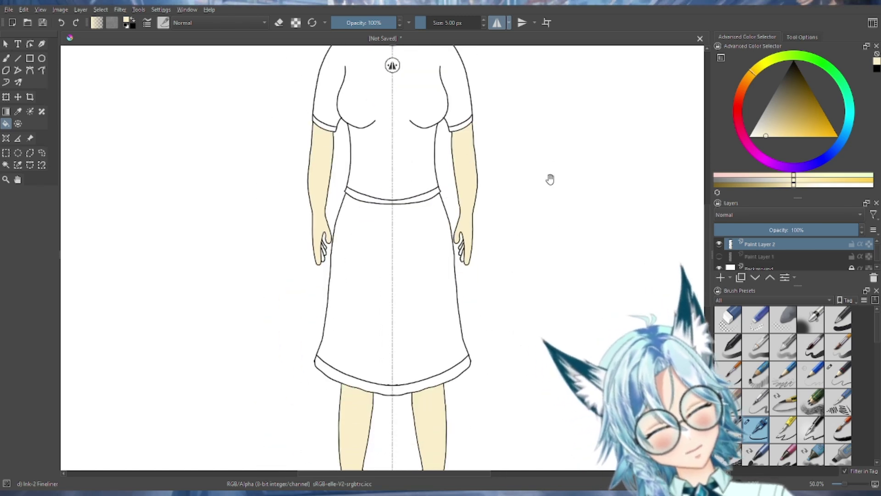
pyautogui.hotkey('ctrl', '+')
pyautogui.hotkey('ctrl', '+')
pyautogui.hotkey('ctrl', '+')
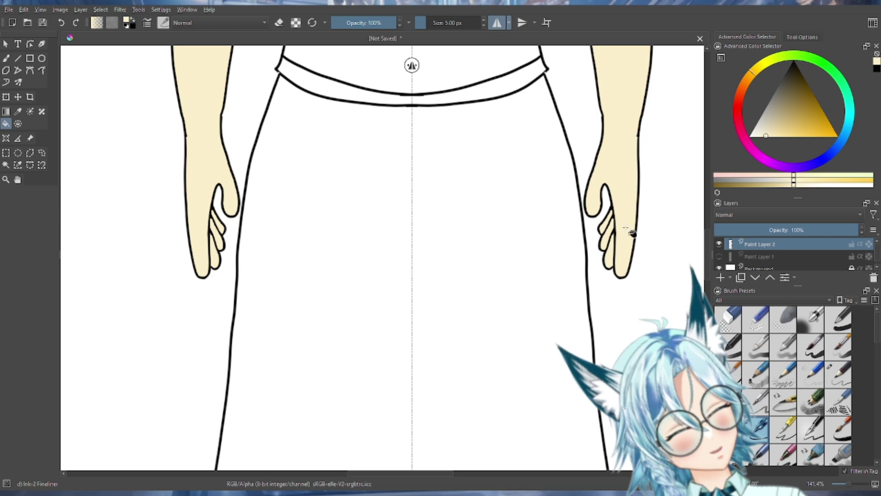
# Examine the skin fills on the neck, arms and legs across the whole figure
pyautogui.hotkey('ctrl', '-')
pyautogui.hotkey('ctrl', '-')
pyautogui.hotkey('ctrl', '-')
pyautogui.hotkey('ctrl', '-')
pyautogui.moveTo(587, 219); pyautogui.dragTo(588, 329)
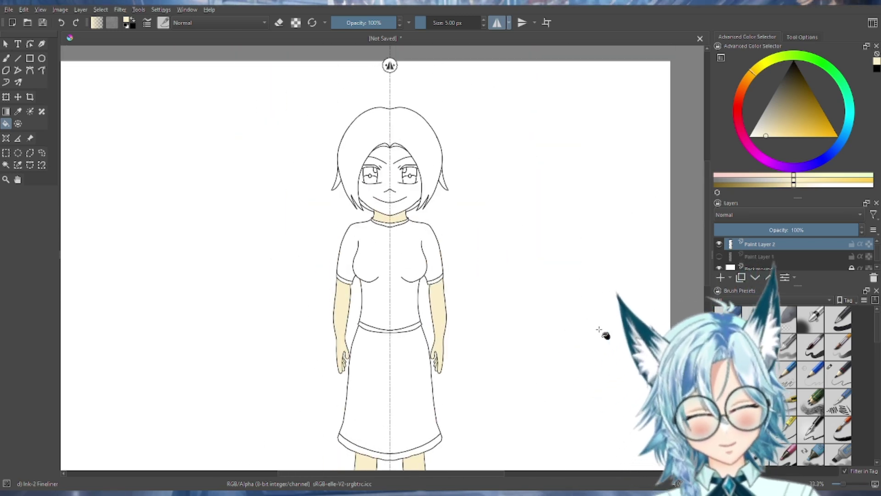
pyautogui.press('-')
pyautogui.press('-')
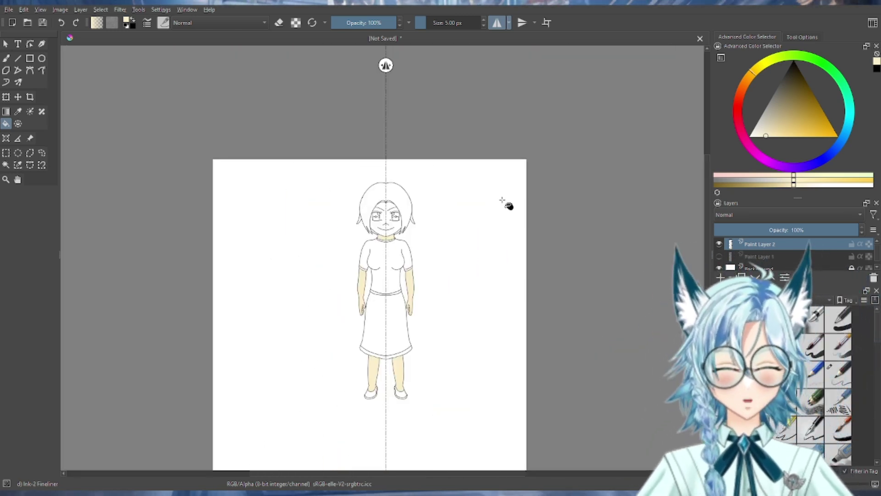
pyautogui.press('+')
pyautogui.press('+')
pyautogui.press('+')
pyautogui.press('+')
pyautogui.press('+')
pyautogui.press('+')
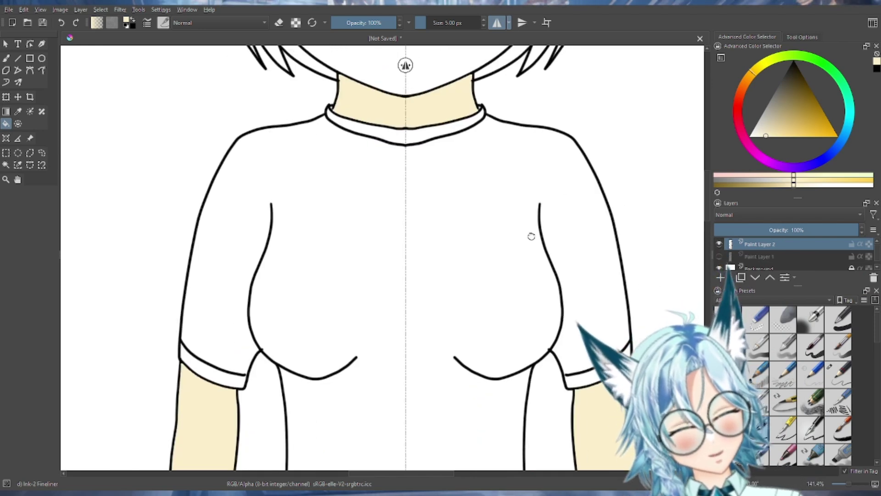
# Pick a very pale cyan and brush closing edges for the eye whites beside both irises, redoing the outer edge as a wider curve
pyautogui.moveTo(531, 236); pyautogui.dragTo(508, 451)
pyautogui.moveTo(525, 299); pyautogui.dragTo(507, 406)
pyautogui.click(849, 119)
pyautogui.click(757, 134)
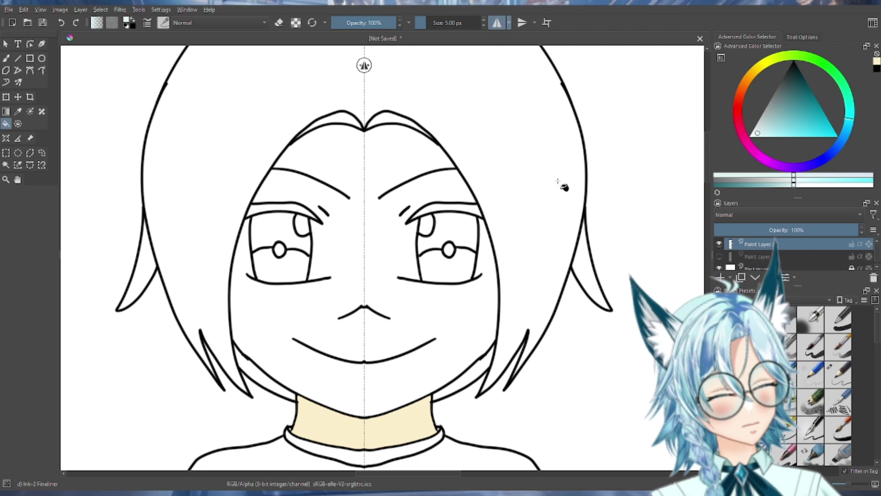
pyautogui.click(6, 58)
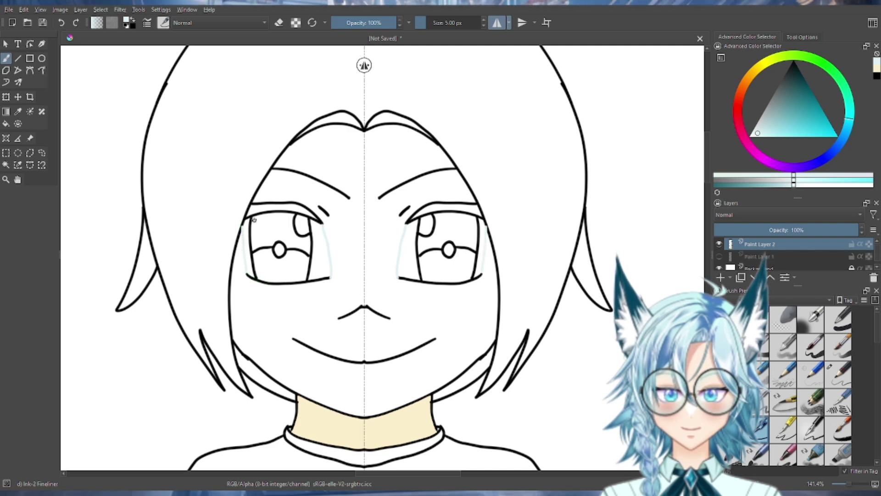
pyautogui.hotkey('ctrl', '+')
pyautogui.hotkey('ctrl', '+')
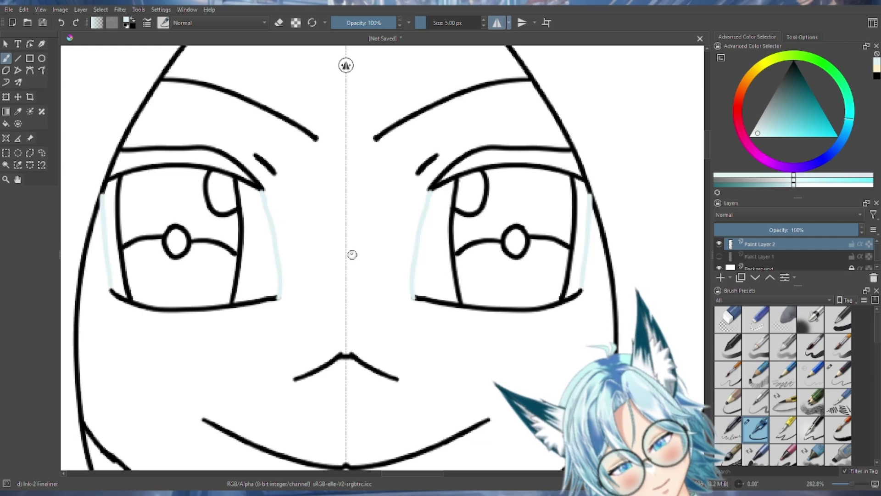
pyautogui.hotkey('ctrl', 'z')
pyautogui.moveTo(109, 286); pyautogui.dragTo(96, 221)
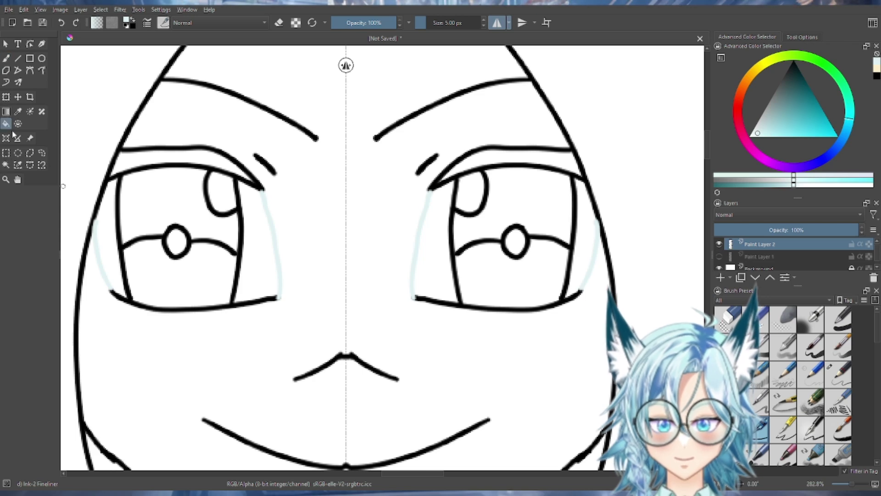
# Fill the eye whites on both sides of each iris with the very pale cyan
pyautogui.click(108, 223)
pyautogui.click(240, 255)
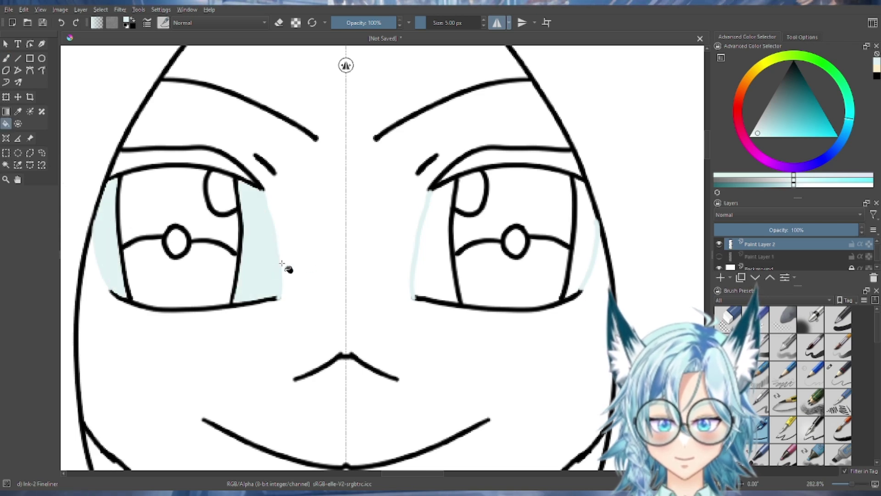
pyautogui.scroll(-1, 382, 259)
pyautogui.click(425, 252)
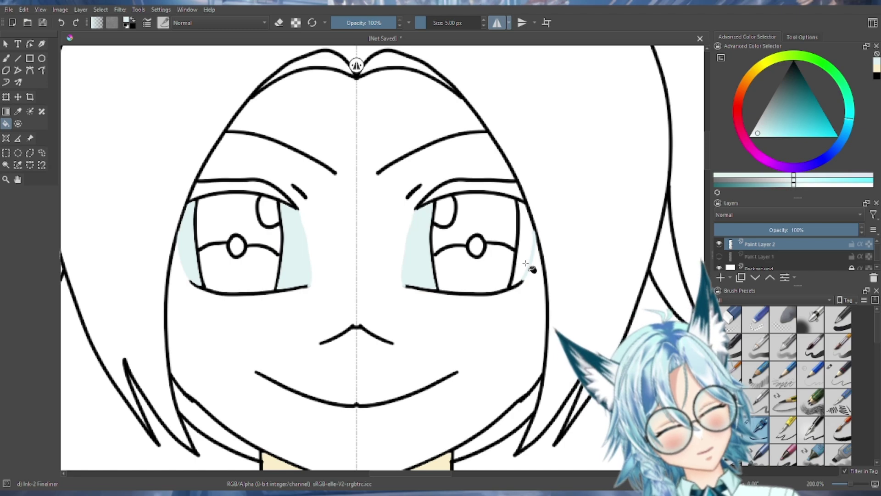
pyautogui.click(524, 243)
pyautogui.scroll(-5, 528, 246)
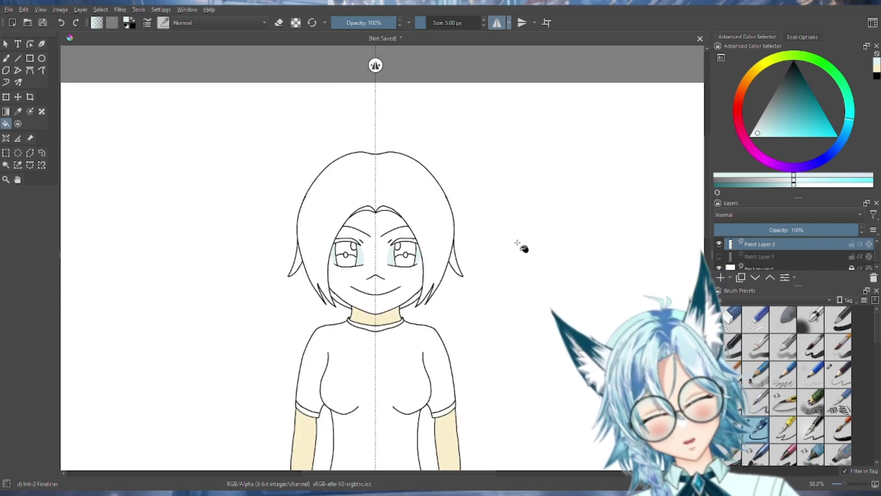
# Sample the skin colour from the neck and fill the whole face with it
pyautogui.scroll(4, 517, 257)
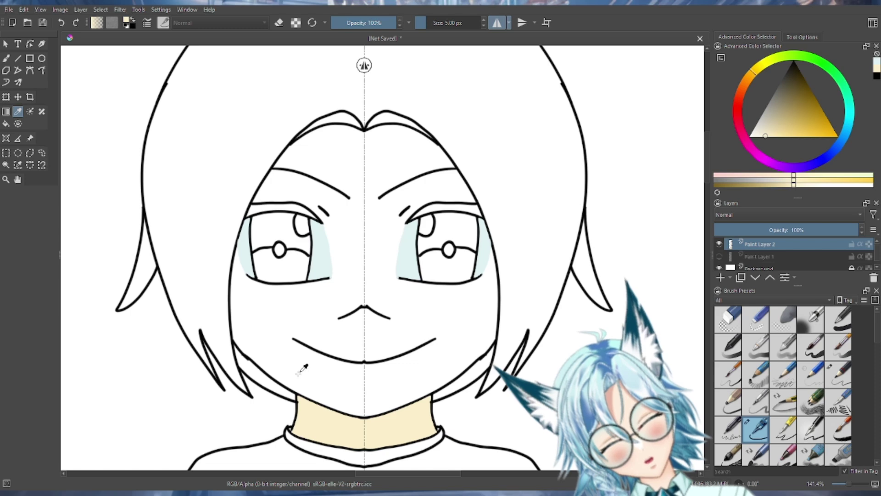
pyautogui.click(6, 124)
pyautogui.click(319, 326)
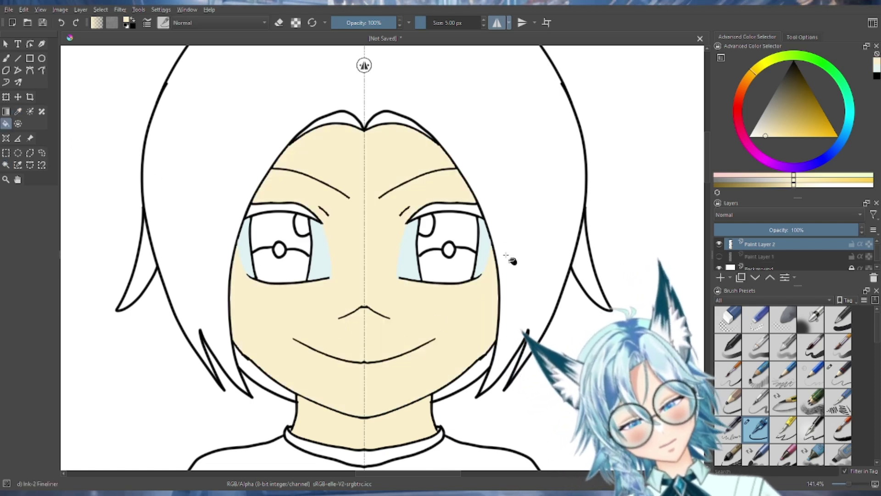
pyautogui.hotkey('ctrl', '-')
pyautogui.hotkey('ctrl', '-')
pyautogui.hotkey('ctrl', '-')
# Reset the paint colour to black and fill the upper lash band above the eye right of the mirror axis, including its inner corner
pyautogui.hotkey('ctrl', '+')
pyautogui.hotkey('ctrl', '+')
pyautogui.hotkey('ctrl', '+')
pyautogui.hotkey('ctrl', '+')
pyautogui.hotkey('ctrl', '+')
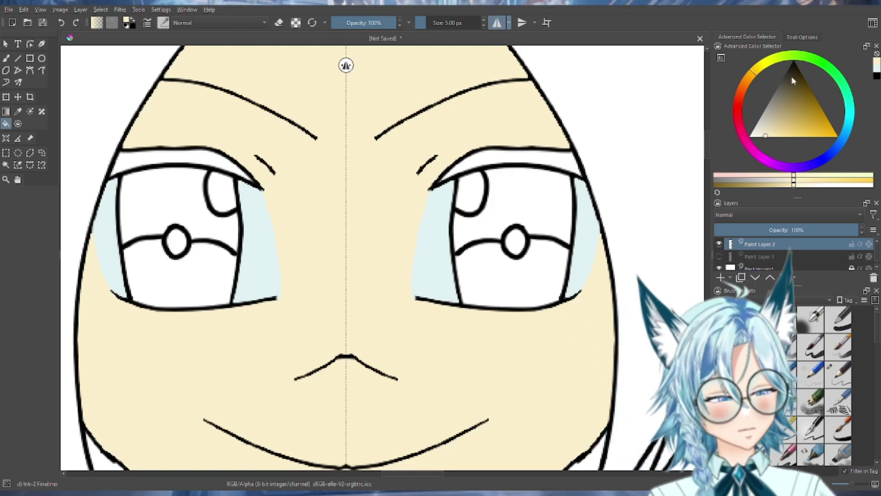
pyautogui.press('d')
pyautogui.click(549, 149)
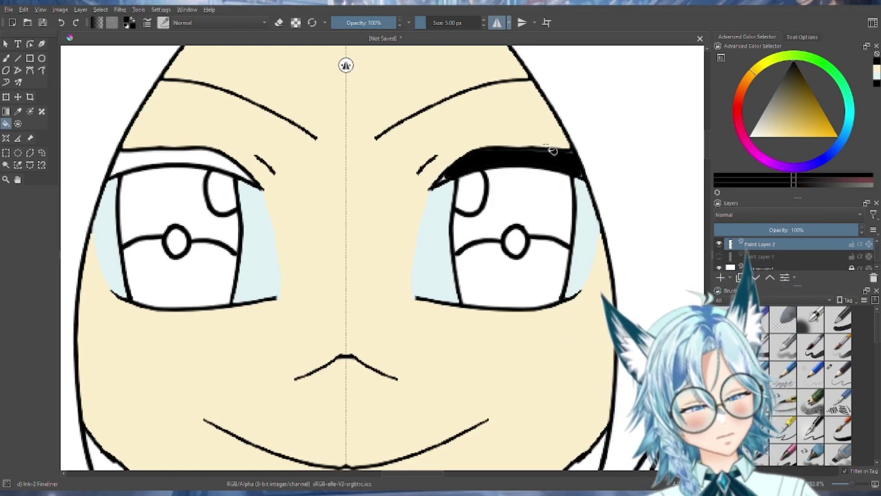
pyautogui.click(456, 174)
pyautogui.hotkey('ctrl', 'z')
pyautogui.click(450, 176)
pyautogui.hotkey('ctrl', '-')
pyautogui.hotkey('ctrl', '-')
pyautogui.hotkey('ctrl', '-')
pyautogui.hotkey('ctrl', '-')
pyautogui.hotkey('ctrl', '-')
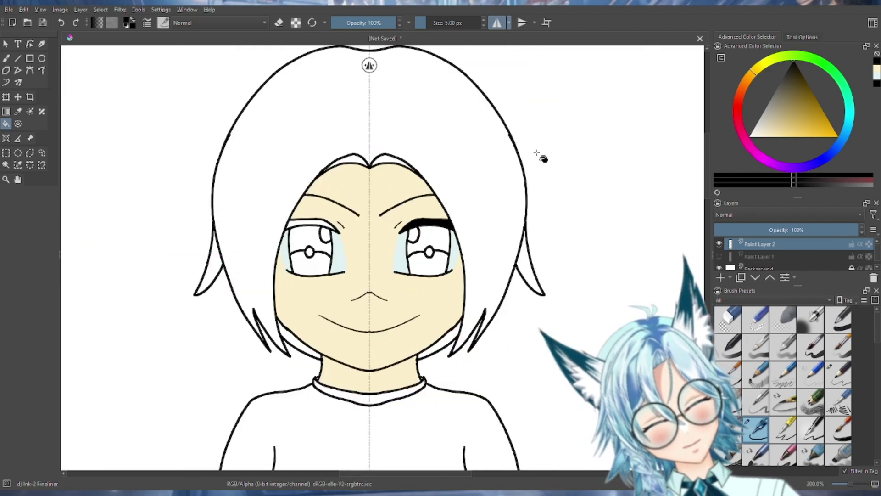
# Fill the upper lash band above the eye left of the mirror axis with black to match the other eye
pyautogui.hotkey('ctrl', '+')
pyautogui.hotkey('ctrl', '+')
pyautogui.hotkey('ctrl', '+')
pyautogui.hotkey('ctrl', '+')
pyautogui.hotkey('ctrl', '+')
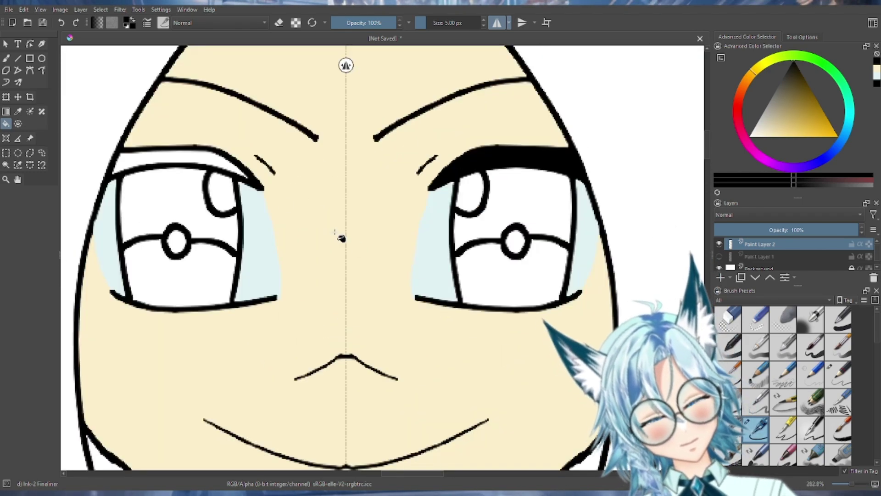
pyautogui.click(225, 164)
pyautogui.scroll(-7, 316, 172)
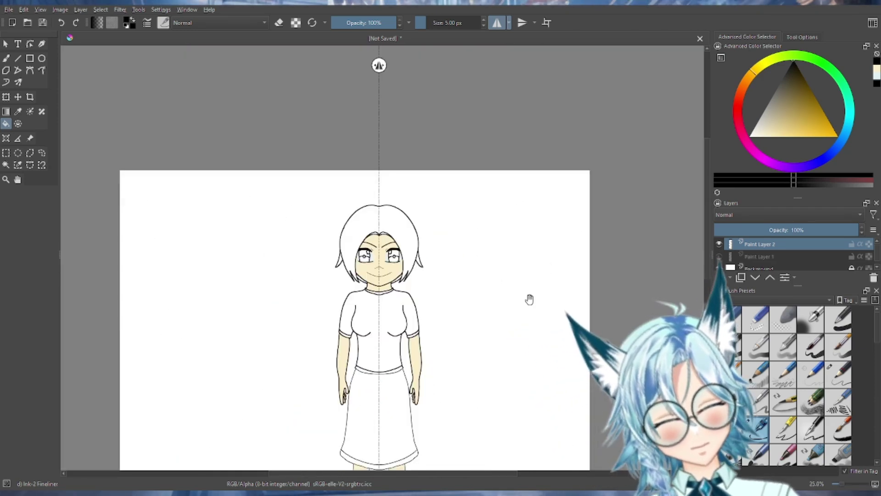
# Look over the whole figure from the hair down to the shoes to check the fills and remaining uncoloured areas
pyautogui.moveTo(532, 292); pyautogui.dragTo(520, 209)
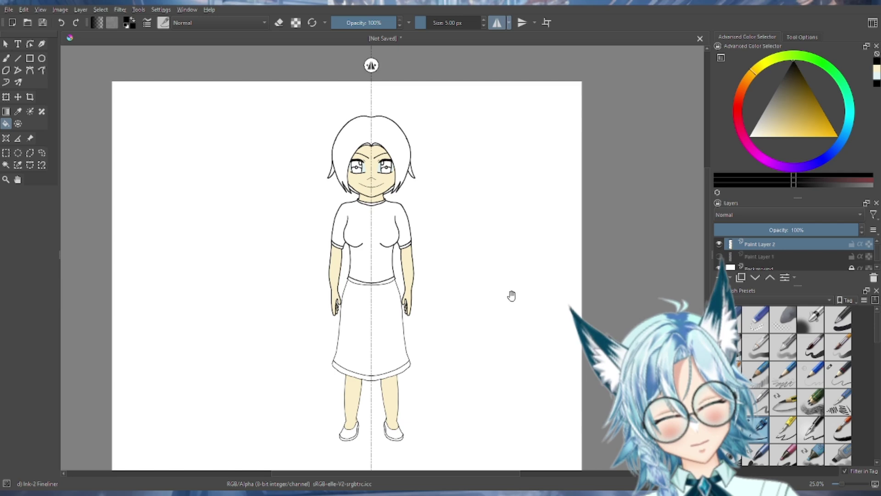
pyautogui.moveTo(513, 281); pyautogui.dragTo(508, 368)
pyautogui.press('1')
pyautogui.press('-')
pyautogui.press('-')
pyautogui.press('-')
pyautogui.moveTo(505, 349); pyautogui.dragTo(487, 229)
pyautogui.moveTo(500, 339); pyautogui.dragTo(492, 252)
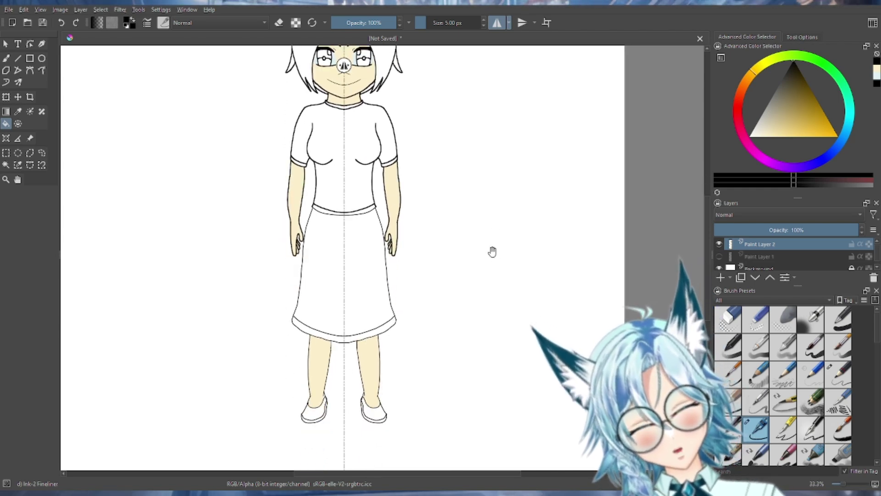
pyautogui.moveTo(489, 260); pyautogui.dragTo(476, 378)
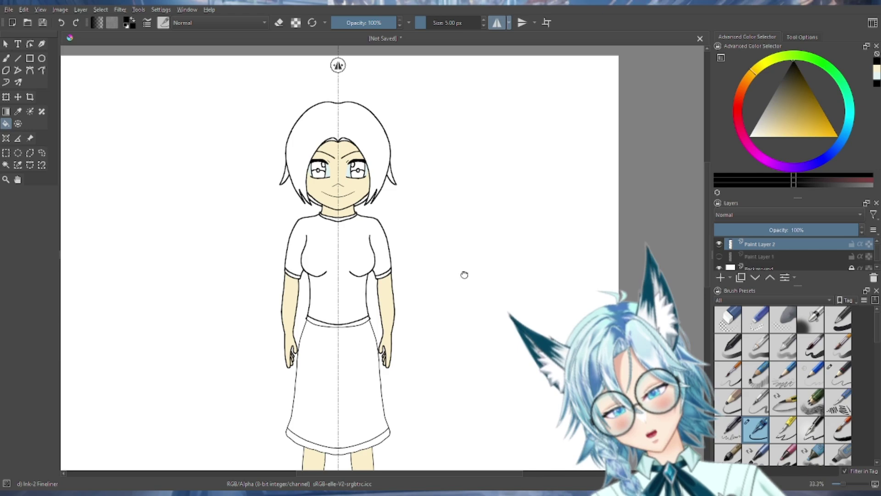
pyautogui.moveTo(465, 275); pyautogui.dragTo(472, 360)
pyautogui.scroll(5, 468, 371)
pyautogui.scroll(-2, 467, 353)
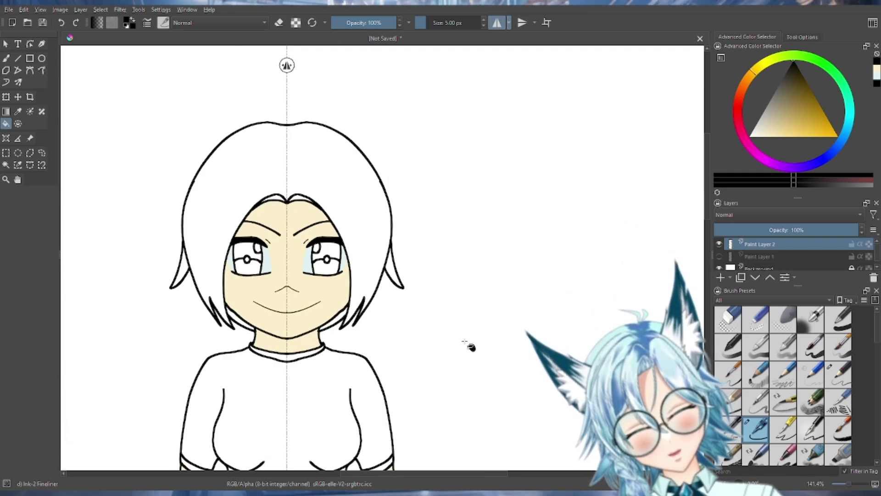
# Choose a very pale pinkish purple and fill the body and sleeves of the shirt with it
pyautogui.moveTo(467, 356); pyautogui.dragTo(543, 213)
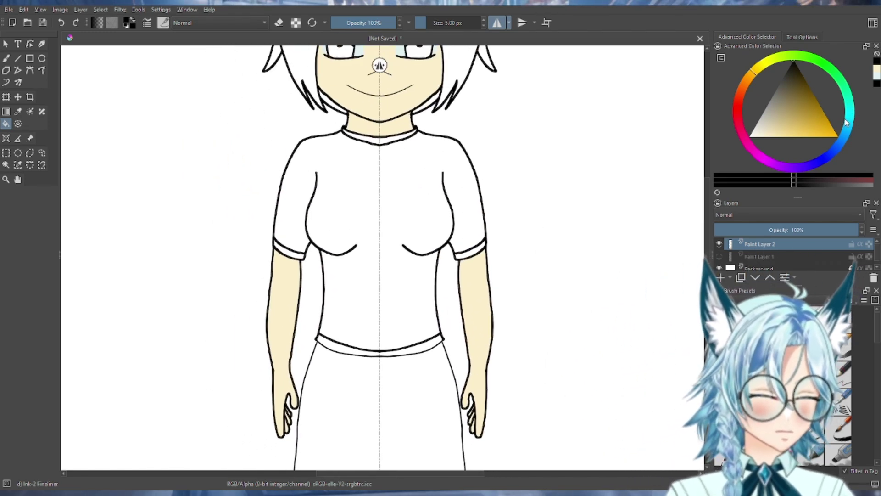
pyautogui.click(766, 161)
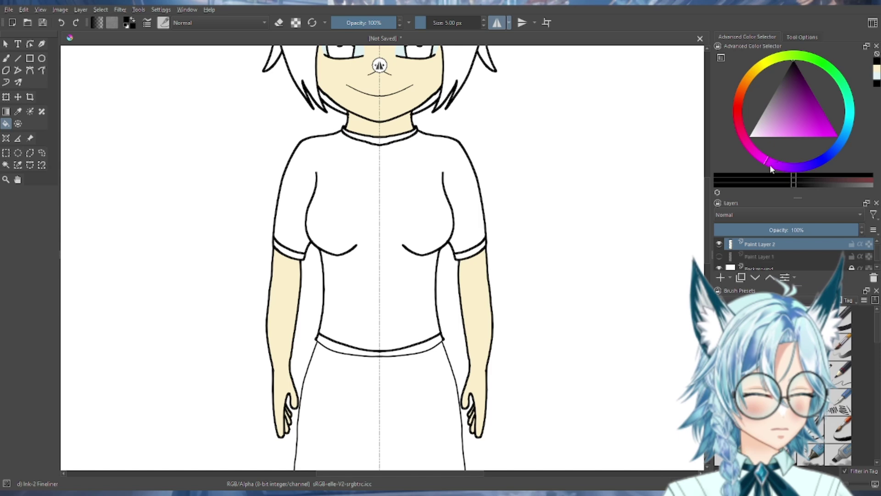
pyautogui.click(754, 135)
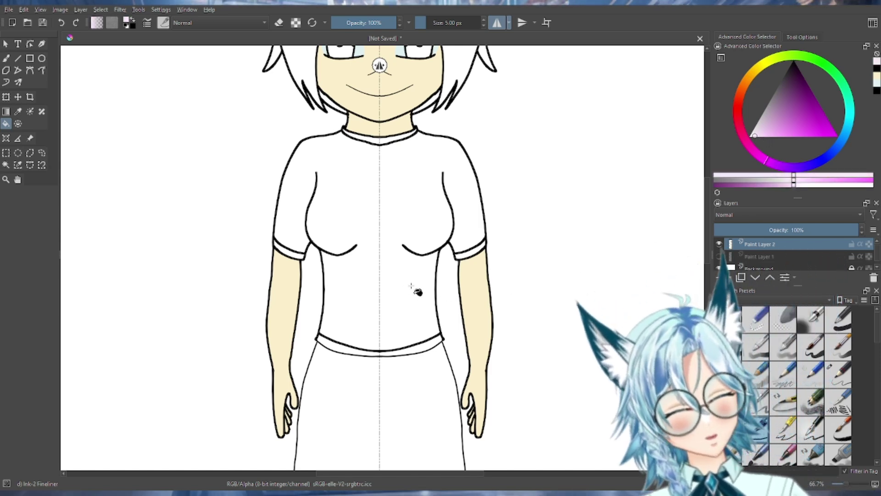
pyautogui.click(444, 170)
# Choose a dark purple and fill the shirt's trim: both sleeve cuffs, the bottom hem band and the collar
pyautogui.click(797, 88)
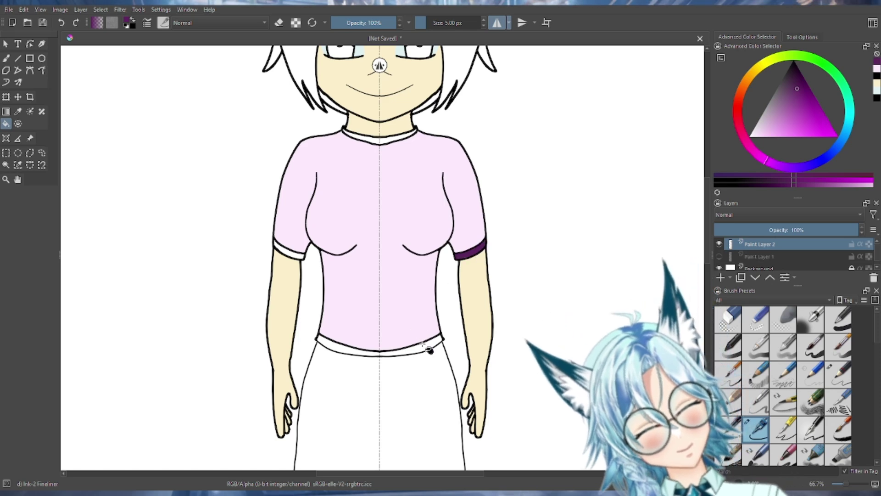
pyautogui.click(292, 256)
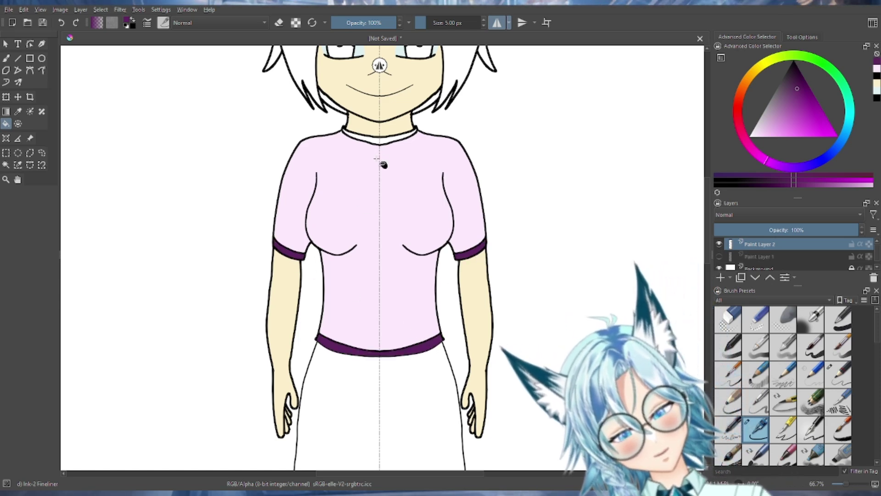
pyautogui.click(382, 139)
# Choose a pale mint green and fill the main area of the skirt with it
pyautogui.scroll(-2, 460, 164)
pyautogui.scroll(-3, 494, 274)
pyautogui.scroll(1, 483, 254)
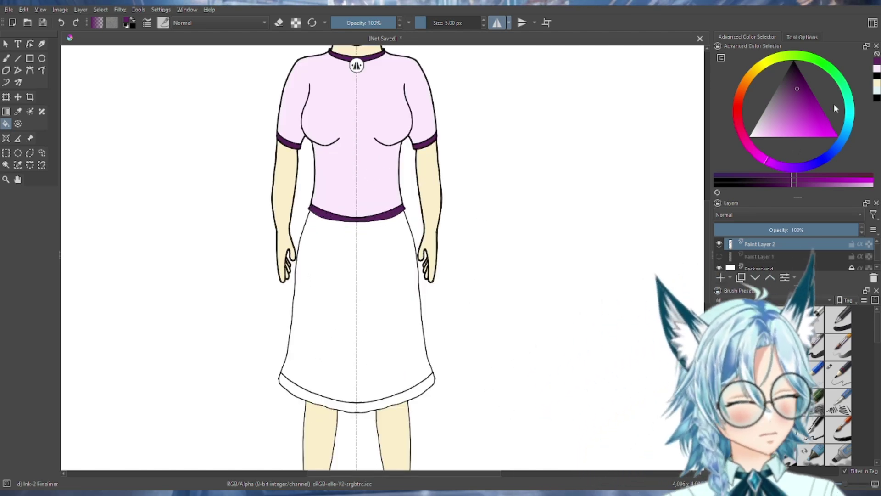
pyautogui.click(840, 85)
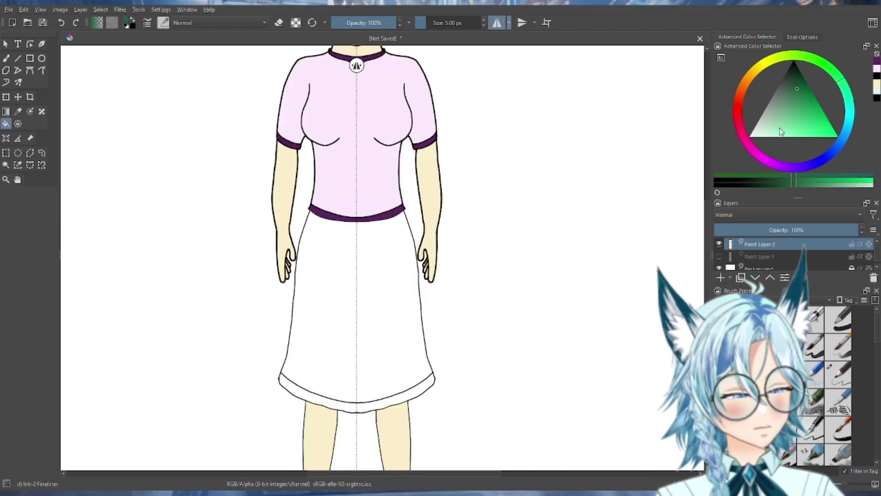
pyautogui.click(766, 136)
pyautogui.click(387, 304)
# Choose a dark green of the same hue and fill the band along the skirt's lower edge
pyautogui.scroll(-2, 546, 285)
pyautogui.scroll(2, 491, 340)
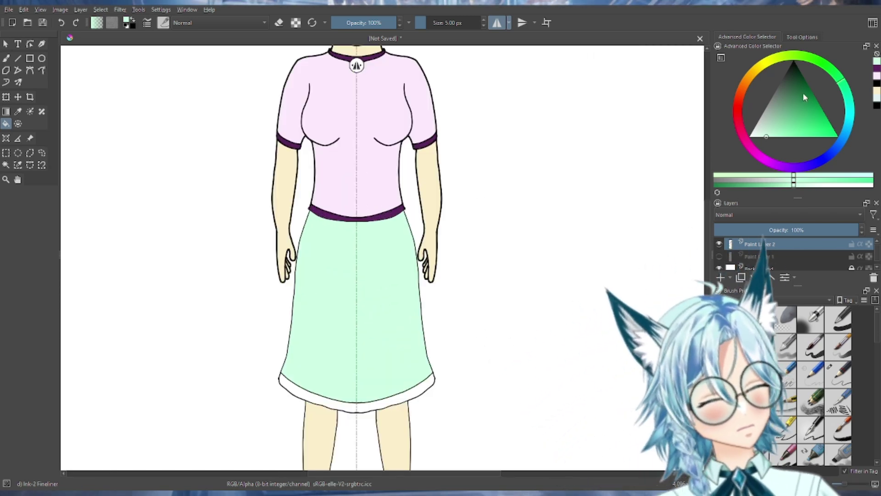
pyautogui.click(794, 85)
pyautogui.click(395, 398)
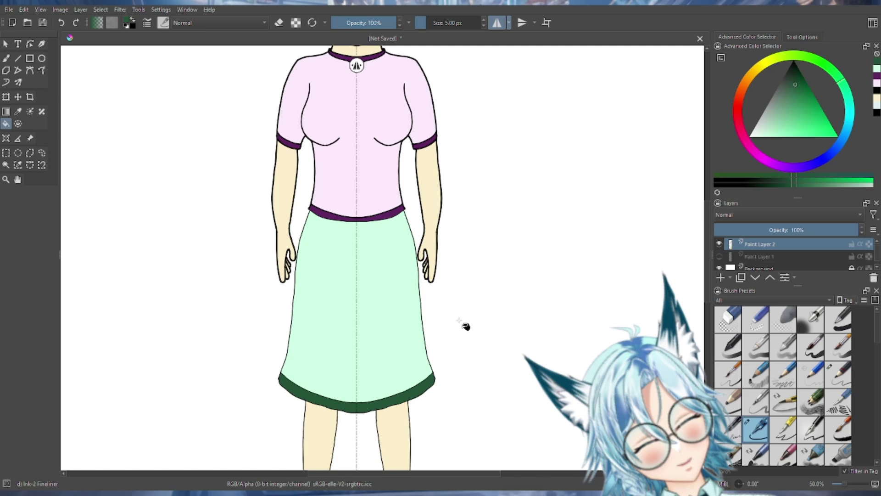
# Choose a dark greenish grey and fill the upper part of both shoes with it
pyautogui.scroll(-2, 508, 301)
pyautogui.scroll(2, 513, 308)
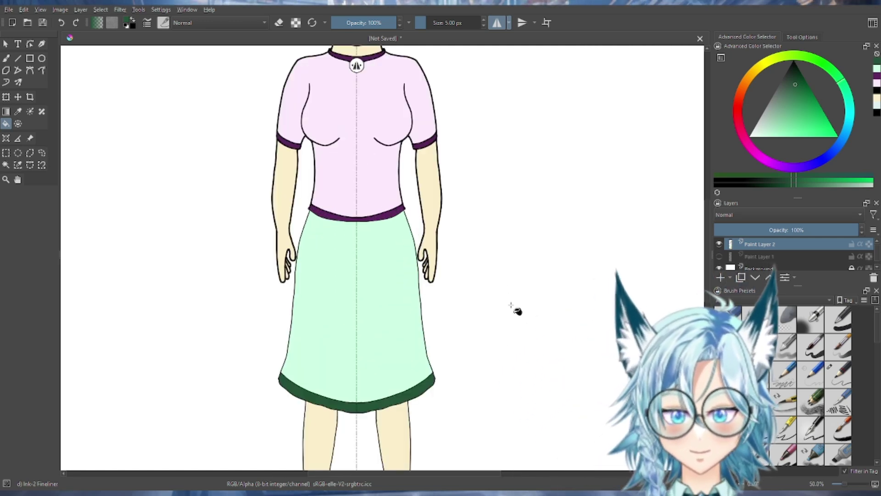
pyautogui.scroll(-1, 517, 311)
pyautogui.moveTo(518, 323)
pyautogui.mouseDown()
pyautogui.moveTo(572, 165)
pyautogui.moveTo(546, 354)
pyautogui.moveTo(533, 240)
pyautogui.mouseUp()
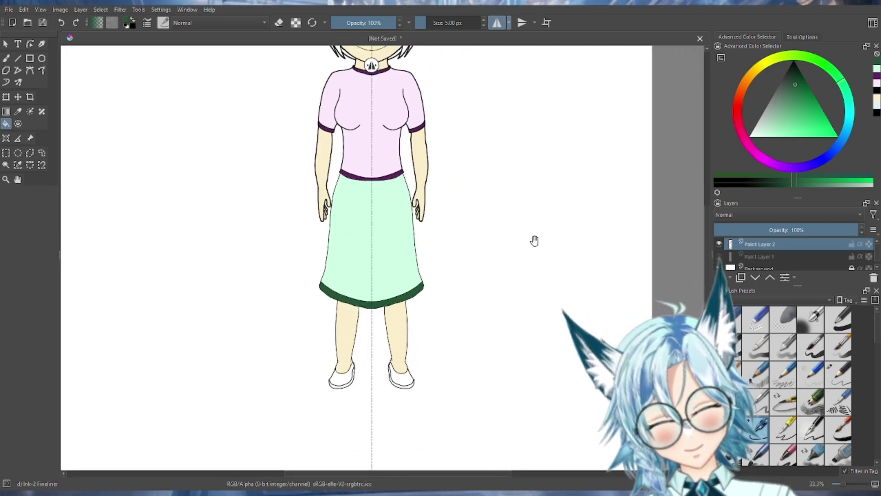
pyautogui.click(784, 82)
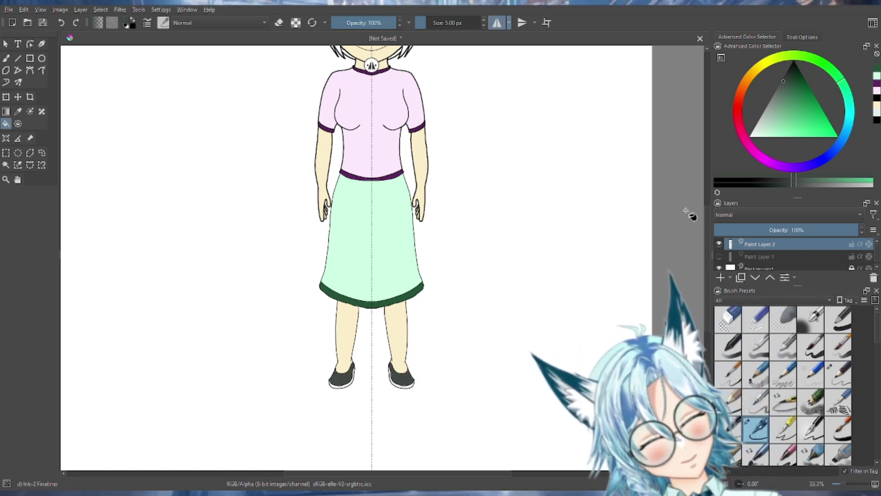
# Switch the paint colour to white and fill the sole strips of both shoes
pyautogui.click(748, 138)
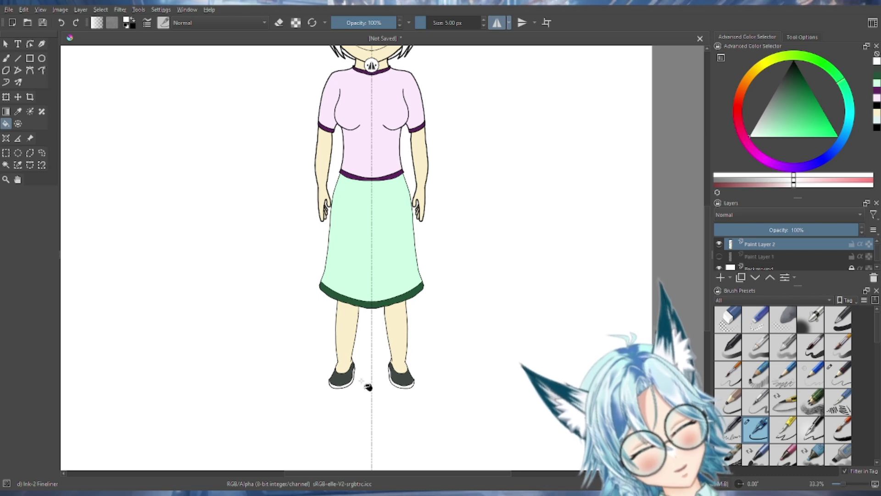
pyautogui.hotkey('ctrl', '+')
pyautogui.hotkey('ctrl', '+')
pyautogui.moveTo(496, 320); pyautogui.dragTo(480, 73)
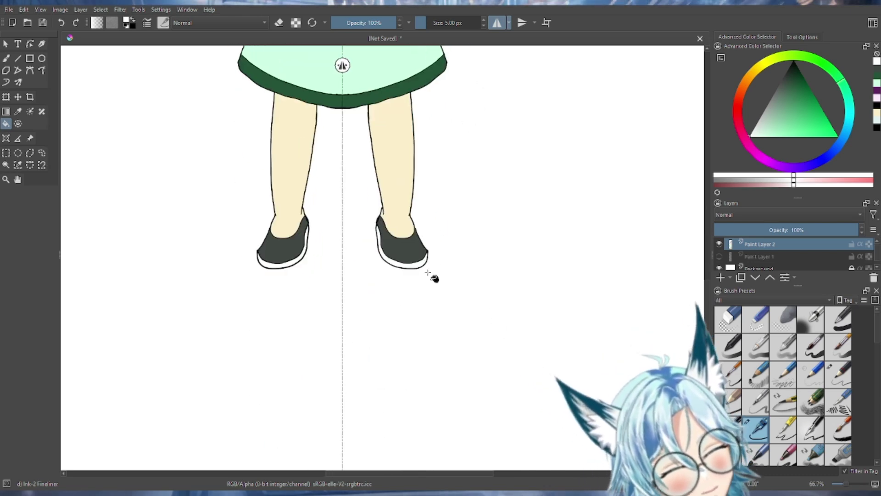
pyautogui.hotkey('ctrl', '+')
pyautogui.hotkey('ctrl', '+')
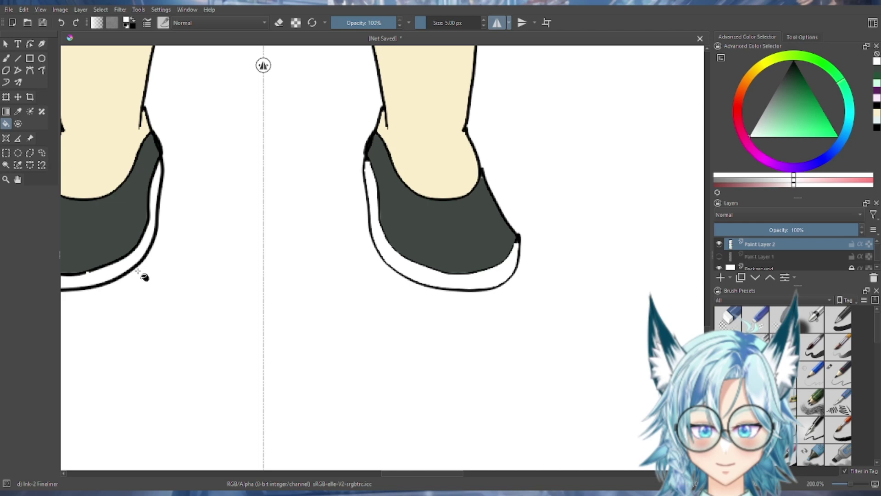
# Examine the coloured figure from the shoes up to the face and hair for areas still without colour
pyautogui.scroll(-4, 123, 276)
pyautogui.moveTo(521, 202); pyautogui.dragTo(596, 216)
pyautogui.scroll(6, 596, 216)
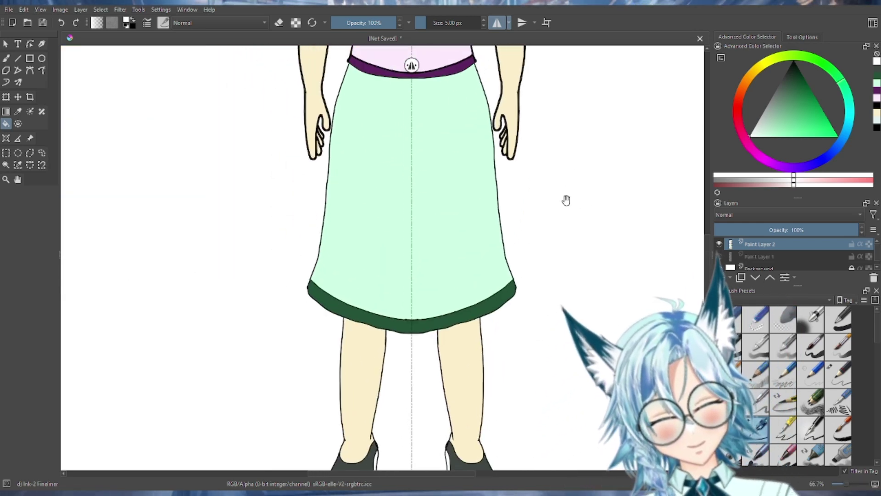
pyautogui.scroll(6, 571, 198)
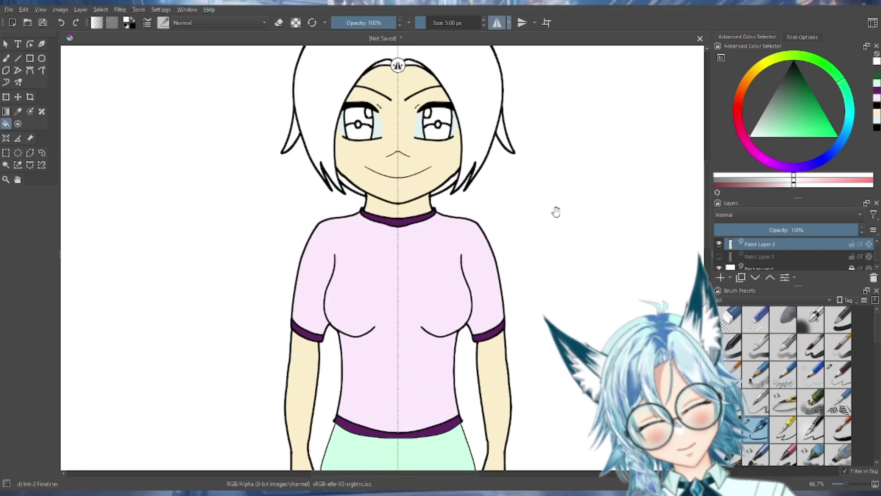
pyautogui.scroll(-3, 551, 263)
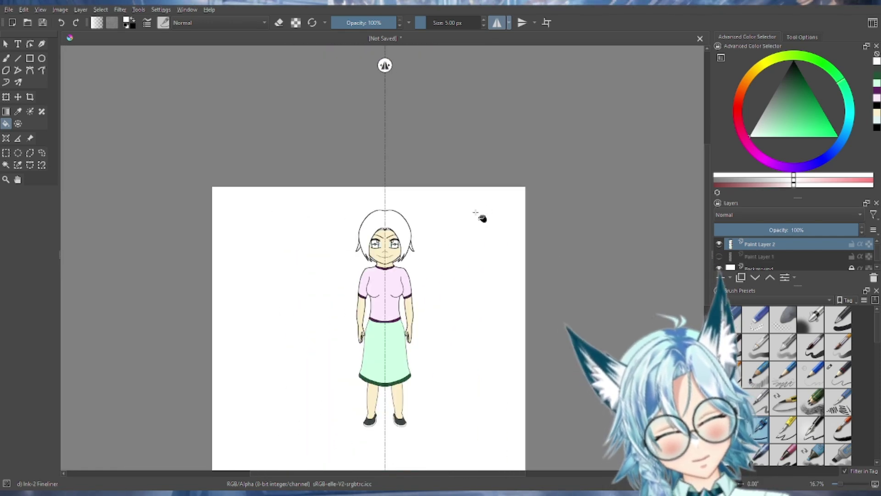
pyautogui.scroll(4, 485, 211)
pyautogui.scroll(-1, 552, 234)
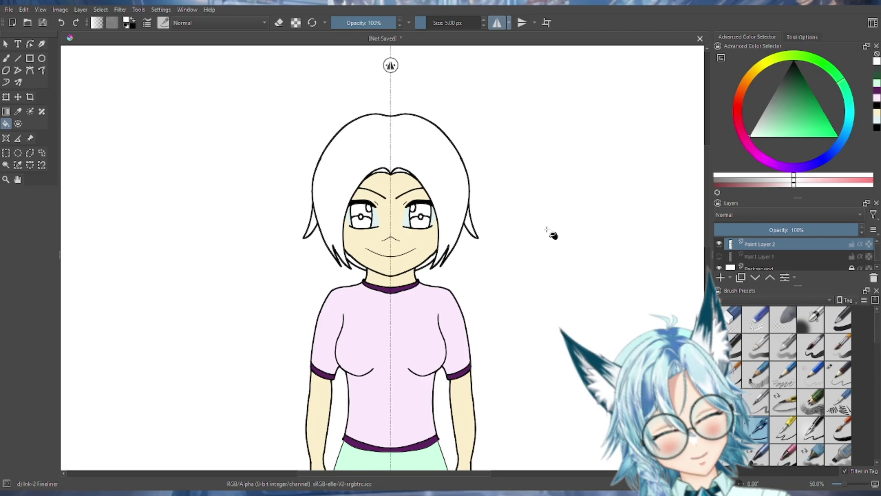
pyautogui.scroll(3, 517, 289)
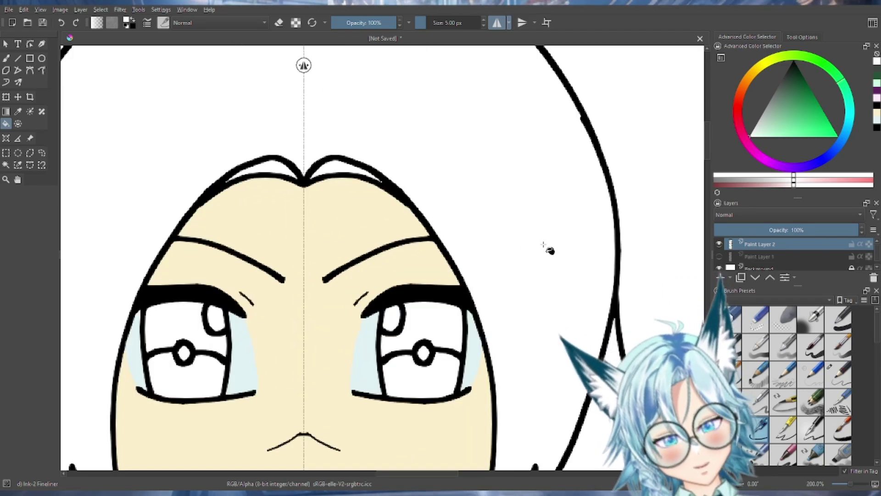
pyautogui.scroll(-3, 528, 271)
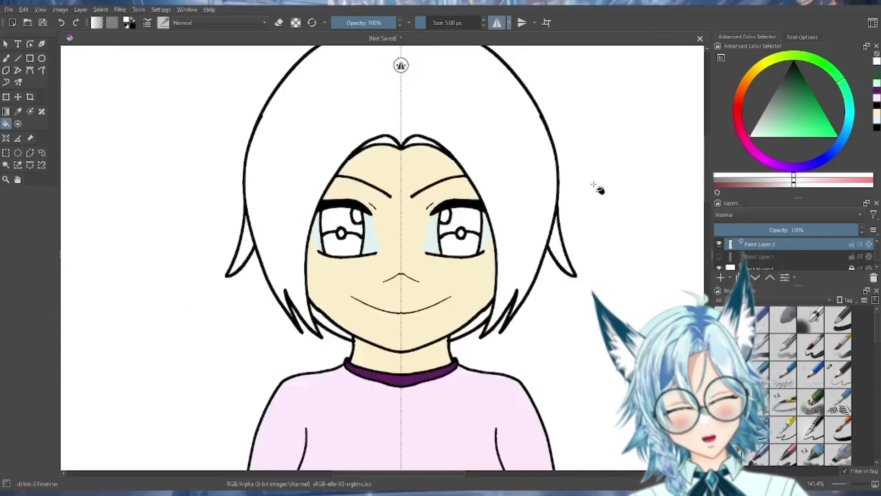
pyautogui.scroll(1, 598, 187)
pyautogui.moveTo(545, 220); pyautogui.dragTo(537, 231)
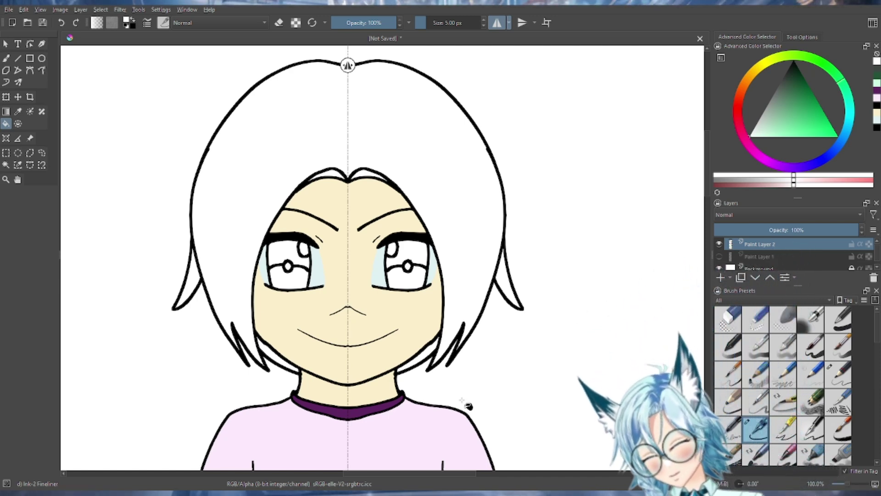
pyautogui.press('-')
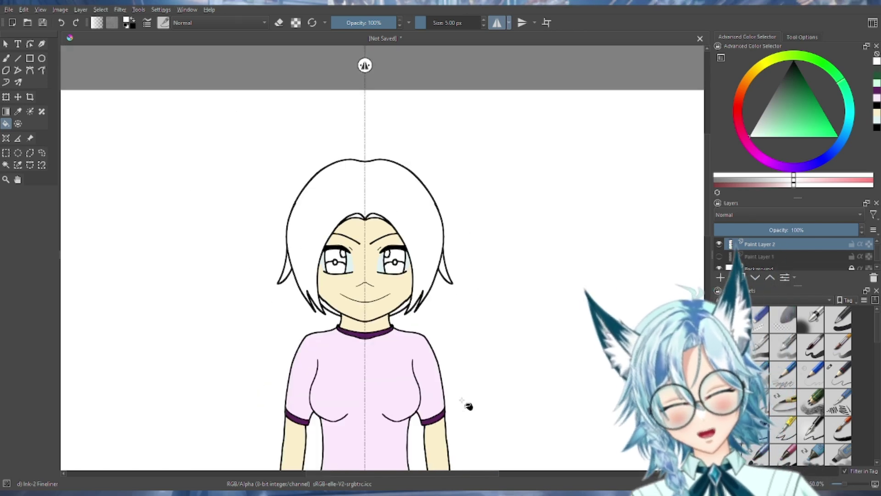
pyautogui.press('-')
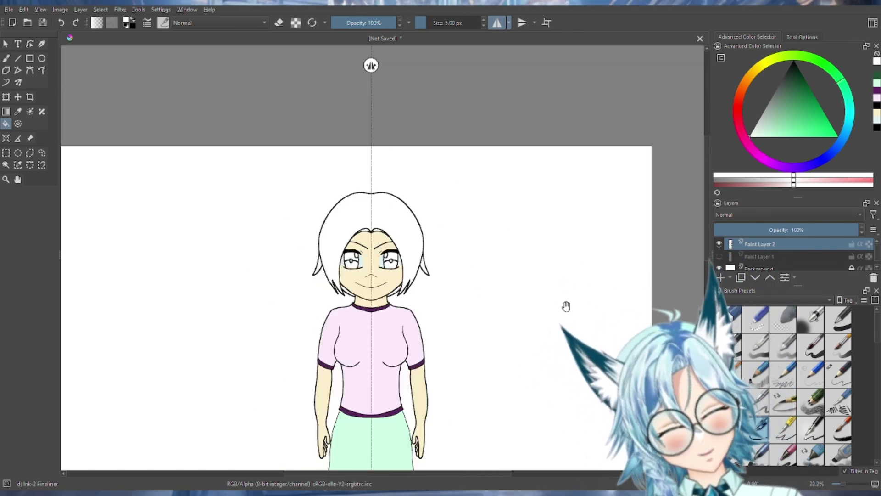
pyautogui.moveTo(566, 307); pyautogui.dragTo(538, 335)
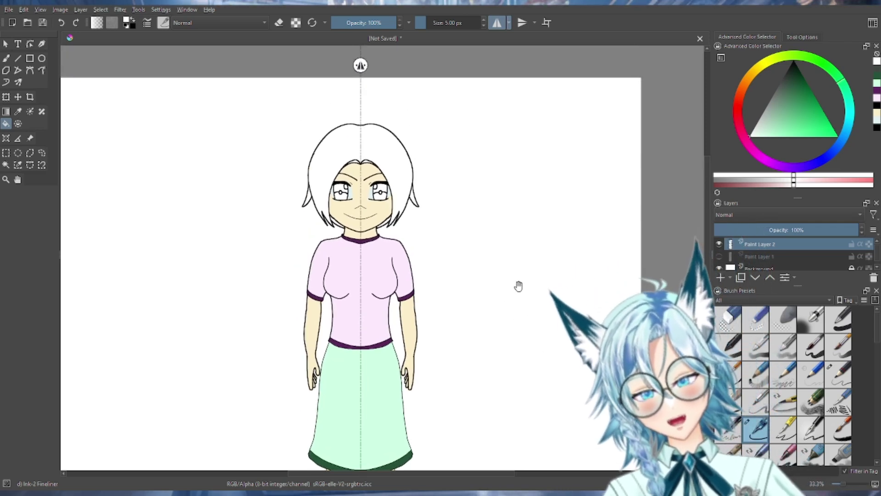
pyautogui.moveTo(517, 285); pyautogui.dragTo(529, 326)
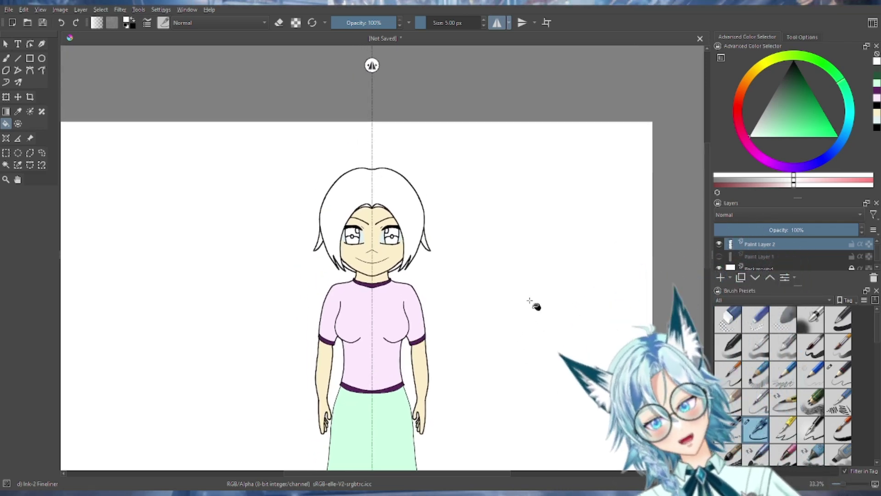
# Choose a pale yellow and fill the hair, including the outer side tufts and the strands behind the jaw
pyautogui.hotkey('ctrl', '+')
pyautogui.hotkey('ctrl', '+')
pyautogui.hotkey('ctrl', '+')
pyautogui.hotkey('ctrl', '+')
pyautogui.moveTo(587, 300); pyautogui.dragTo(652, 345)
pyautogui.moveTo(601, 314); pyautogui.dragTo(580, 386)
pyautogui.click(764, 135)
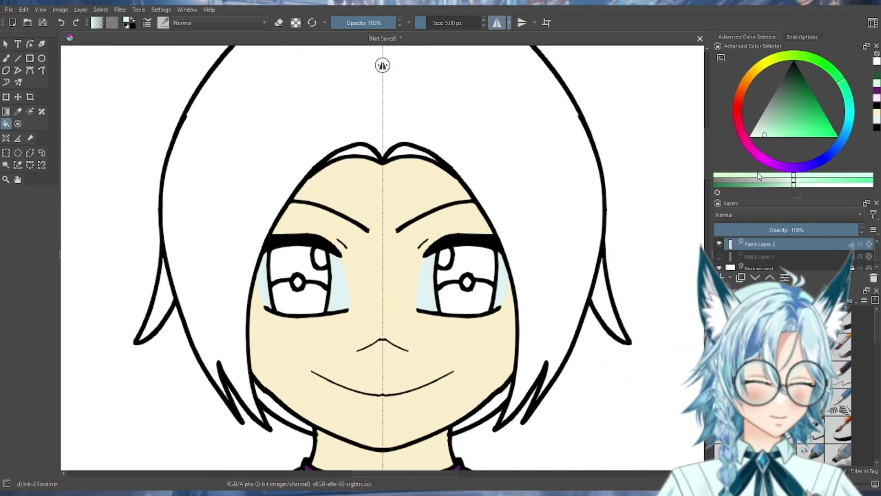
pyautogui.click(767, 64)
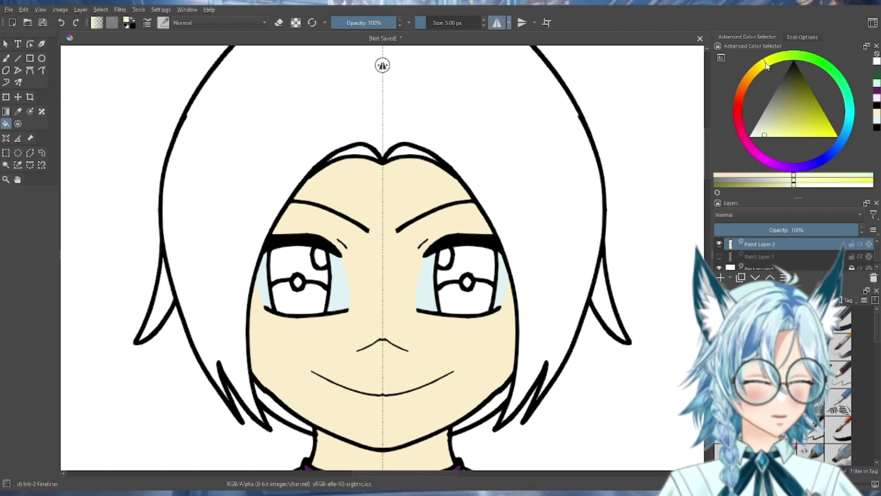
pyautogui.click(774, 136)
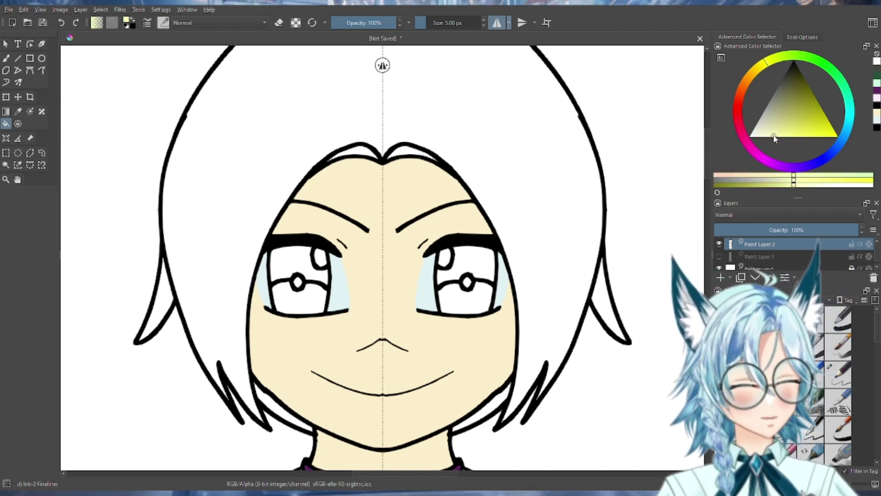
pyautogui.click(222, 158)
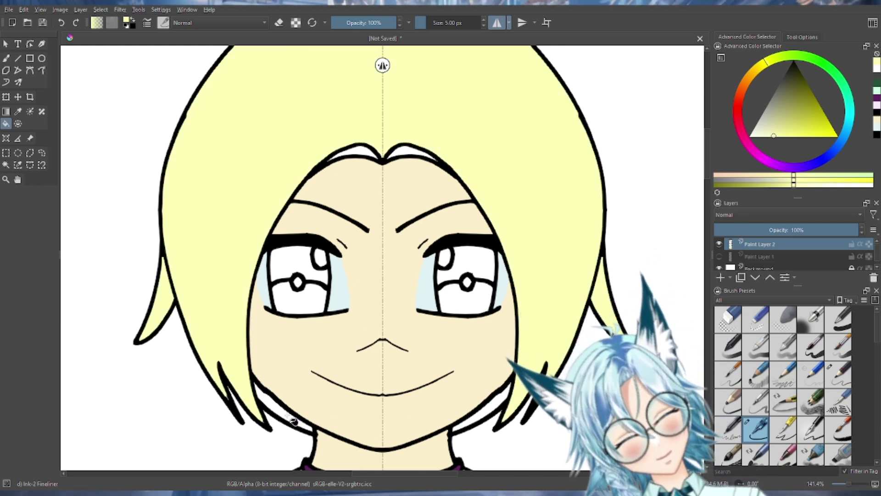
pyautogui.click(484, 414)
pyautogui.hotkey('ctrl', '-')
pyautogui.hotkey('ctrl', '-')
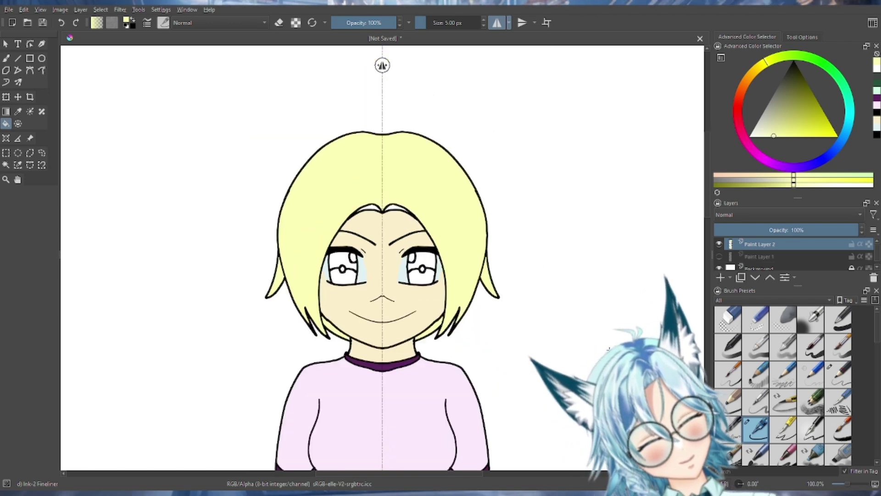
# Choose a dark olive yellow and fill the two small inner hair areas above the forehead with it
pyautogui.press('+')
pyautogui.press('+')
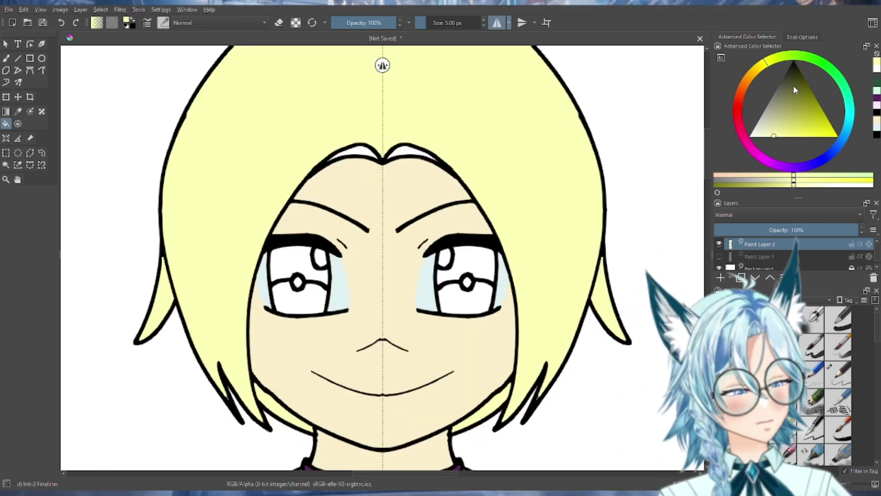
pyautogui.click(741, 185)
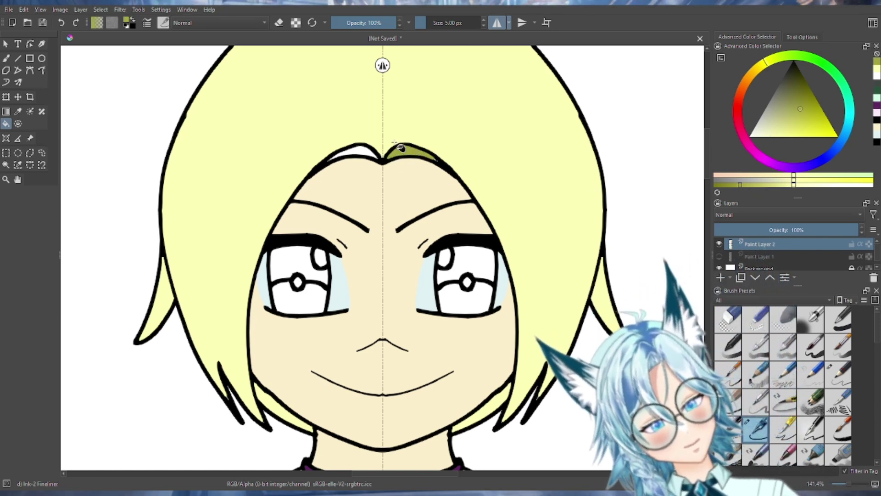
pyautogui.press('-')
pyautogui.press('-')
pyautogui.press('-')
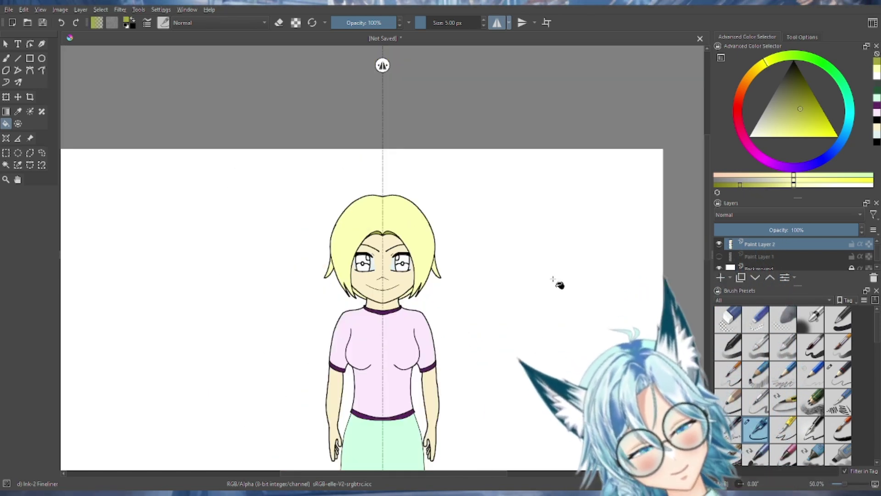
pyautogui.press('+')
pyautogui.press('+')
pyautogui.press('+')
pyautogui.press('+')
pyautogui.press('+')
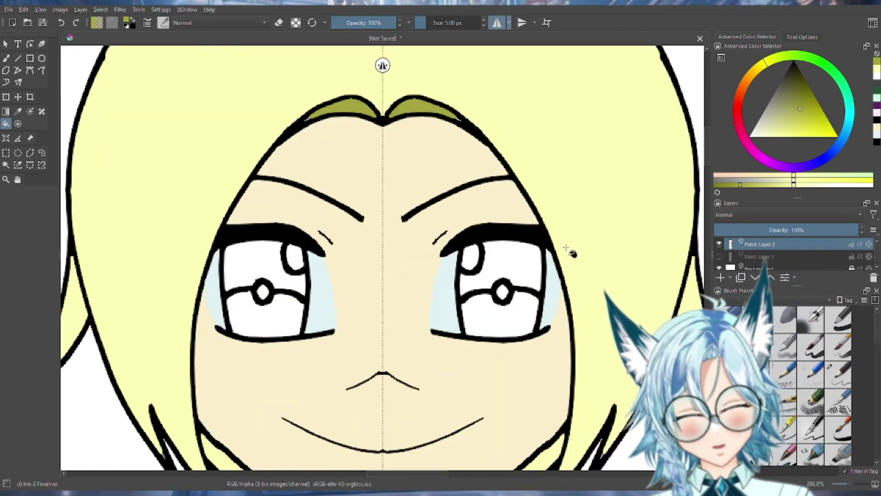
pyautogui.press('-')
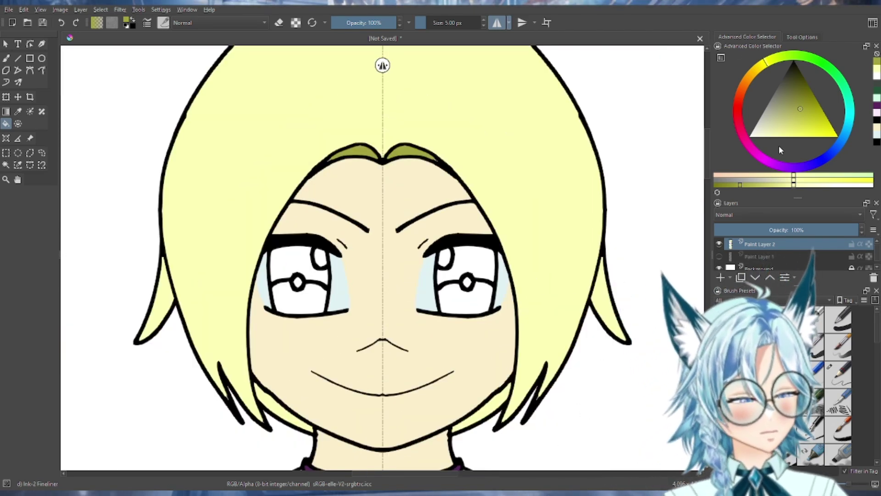
# Choose a slightly darker olive and select all the pale yellow hair areas by colour
pyautogui.click(800, 128)
pyautogui.click(807, 104)
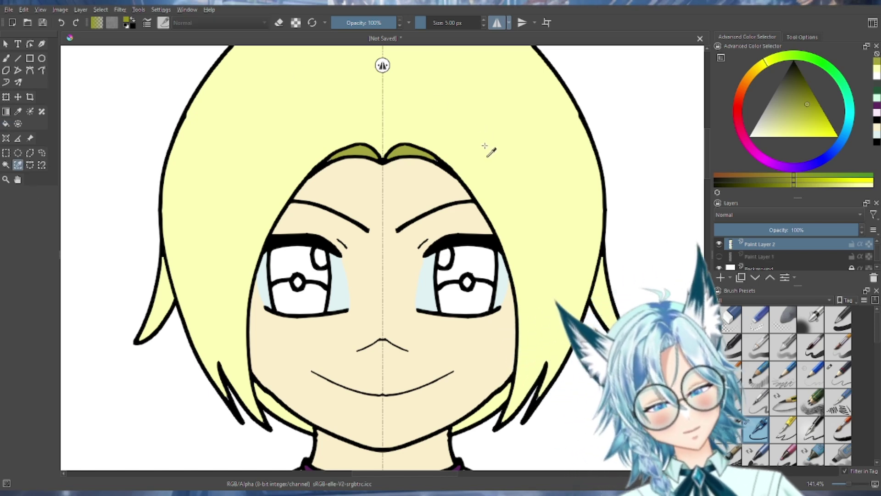
pyautogui.click(523, 183)
pyautogui.hotkey('ctrl', '-')
pyautogui.hotkey('ctrl', '-')
pyautogui.hotkey('ctrl', '+')
pyautogui.hotkey('ctrl', '+')
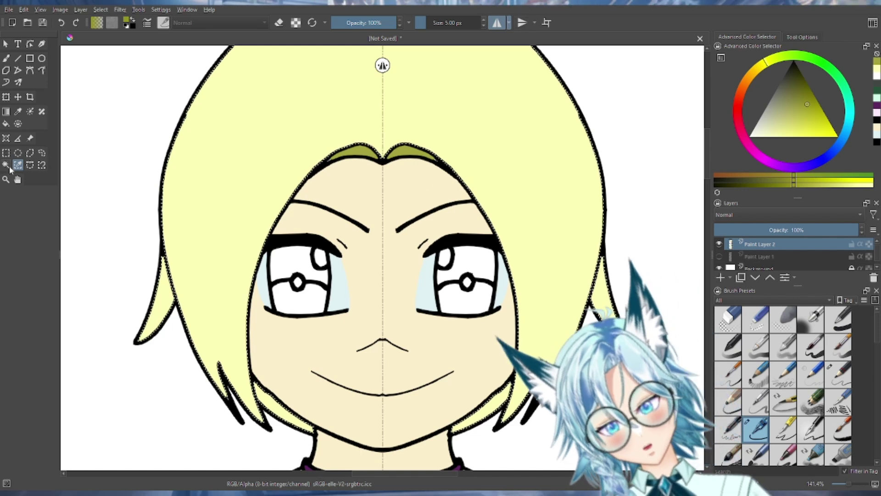
# Try olive gradients of different height and angle fading upward over the lower part of the selected hair
pyautogui.click(7, 112)
pyautogui.moveTo(390, 339); pyautogui.dragTo(397, 231)
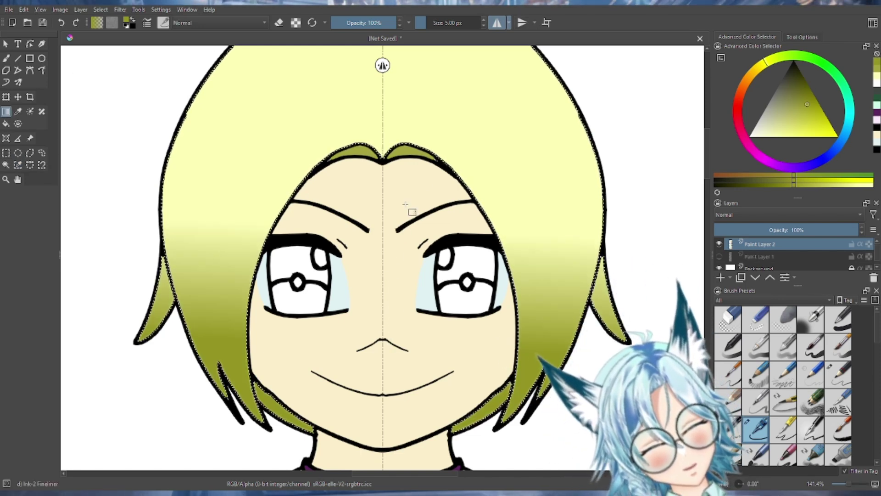
pyautogui.moveTo(370, 267); pyautogui.dragTo(380, 219)
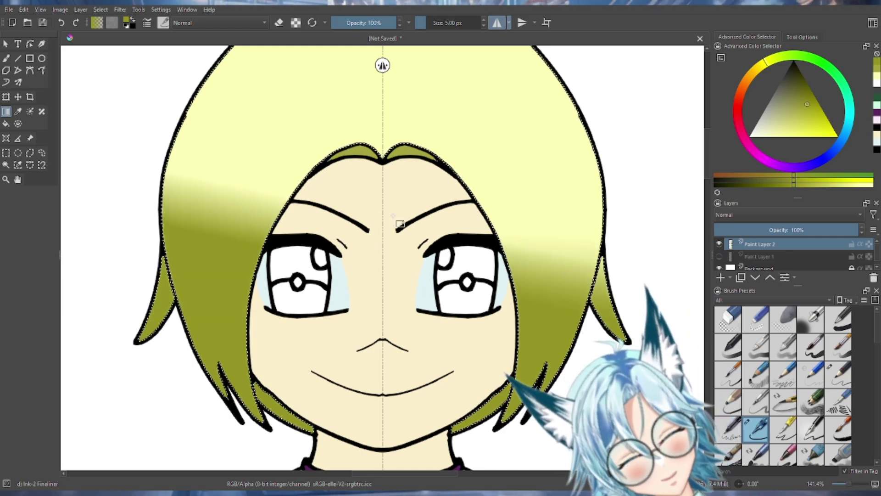
pyautogui.hotkey('ctrl', '-')
pyautogui.hotkey('ctrl', '-')
pyautogui.hotkey('ctrl', '-')
pyautogui.hotkey('ctrl', '-')
pyautogui.hotkey('ctrl', '-')
pyautogui.hotkey('ctrl', '+')
pyautogui.hotkey('ctrl', '+')
pyautogui.hotkey('ctrl', '+')
pyautogui.hotkey('ctrl', '+')
pyautogui.hotkey('ctrl', 'z')
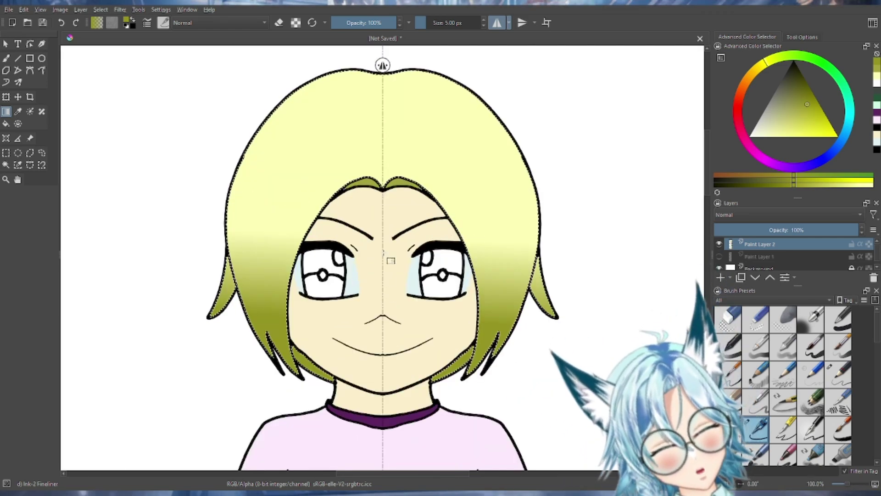
pyautogui.scroll(-4, 390, 260)
pyautogui.scroll(4, 497, 268)
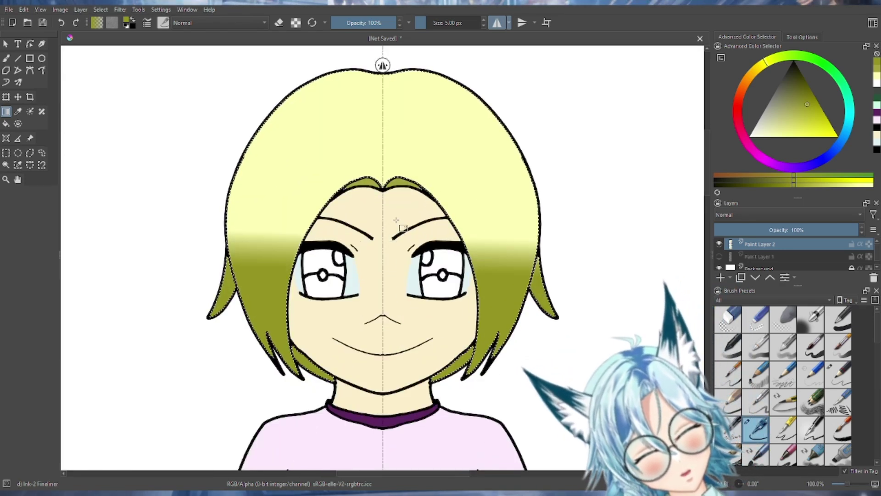
# Try a brighter yellow gradient running from the crown down over the selected hair
pyautogui.click(787, 136)
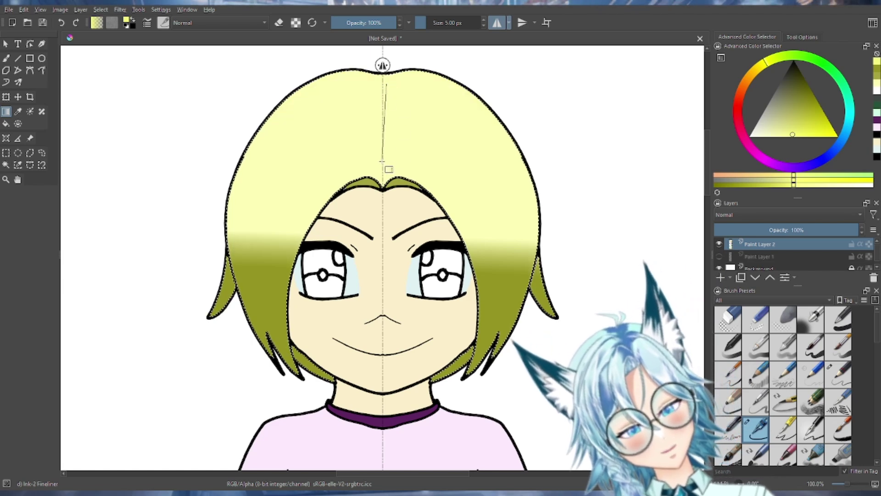
pyautogui.scroll(5, 561, 262)
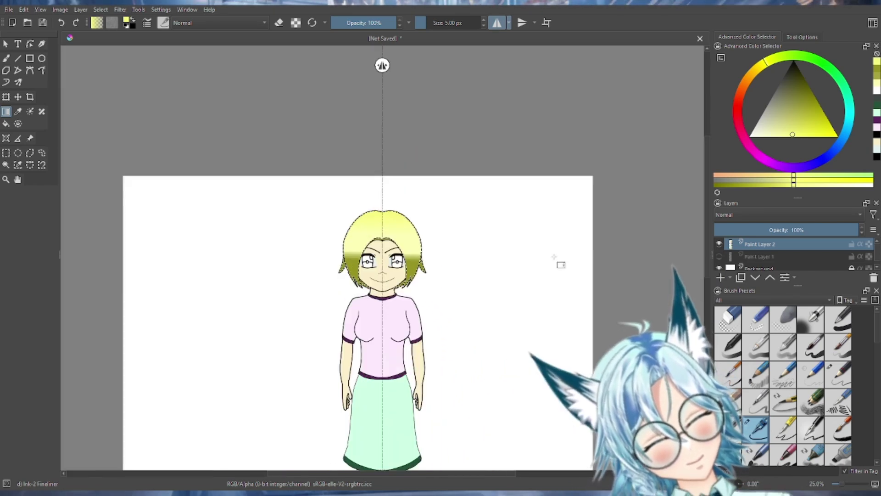
pyautogui.scroll(-5, 557, 276)
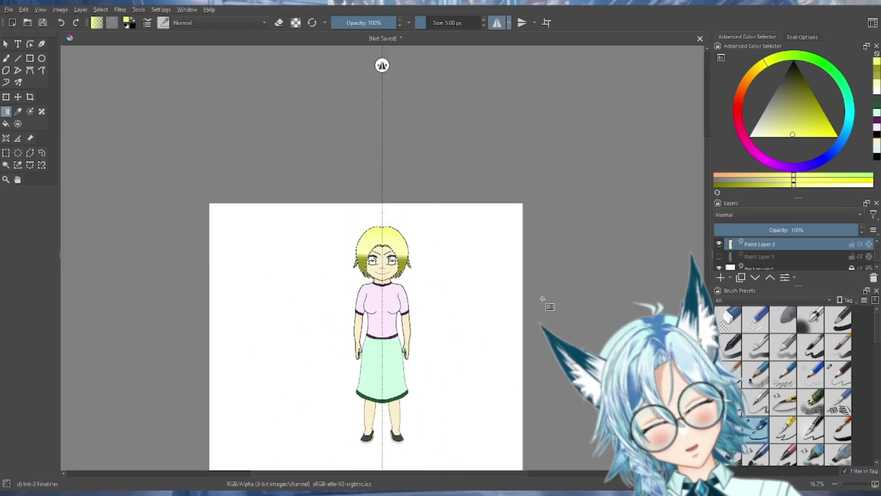
pyautogui.scroll(5, 543, 299)
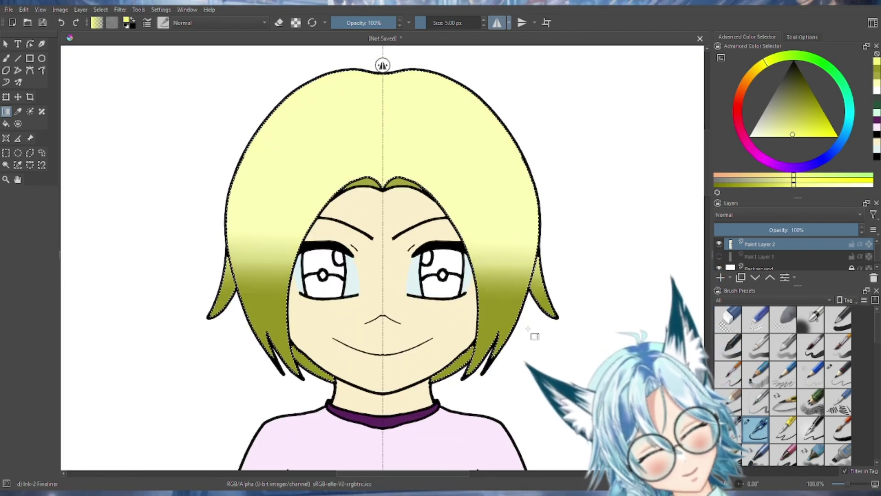
# Apply a soft olive gradient to the hair tips and a lighter olive-yellow gradient fading down from the crown
pyautogui.click(801, 108)
pyautogui.moveTo(390, 297); pyautogui.dragTo(391, 297)
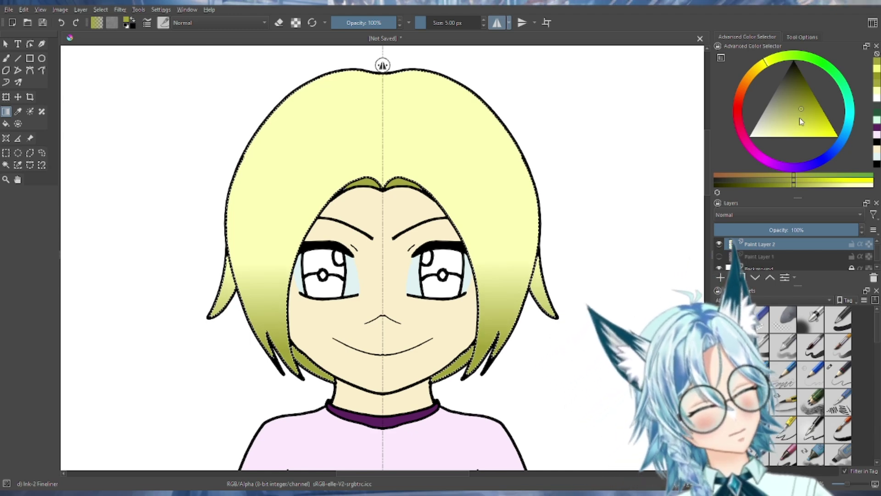
pyautogui.click(801, 124)
pyautogui.moveTo(389, 98); pyautogui.dragTo(389, 130)
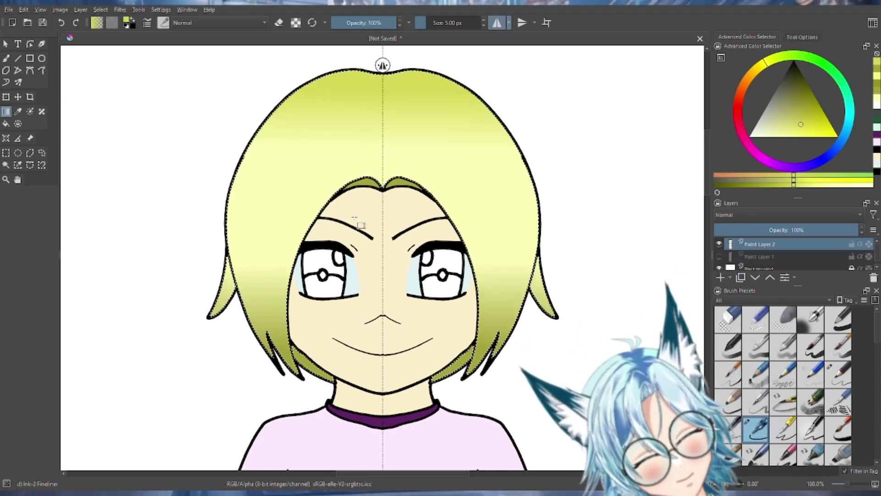
# Choose a medium olive and shade the lower half of the hair with a gradient fading upward to the brow level
pyautogui.click(798, 109)
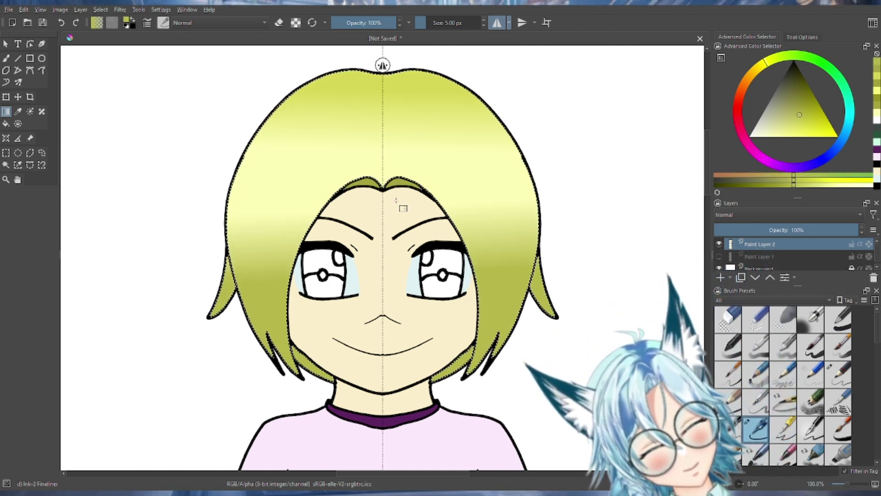
pyautogui.scroll(-3, 550, 203)
pyautogui.scroll(-1, 511, 308)
pyautogui.scroll(1, 510, 311)
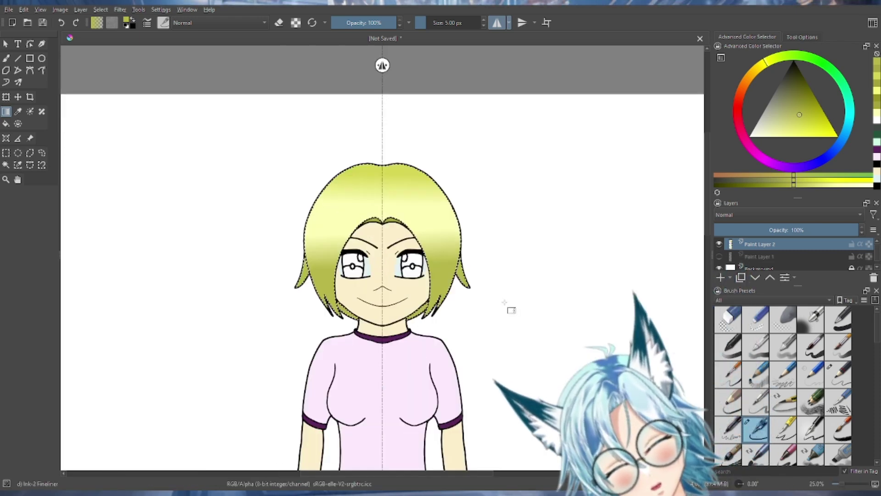
pyautogui.scroll(2, 504, 302)
pyautogui.moveTo(601, 295); pyautogui.dragTo(578, 194)
pyautogui.moveTo(576, 256); pyautogui.dragTo(607, 313)
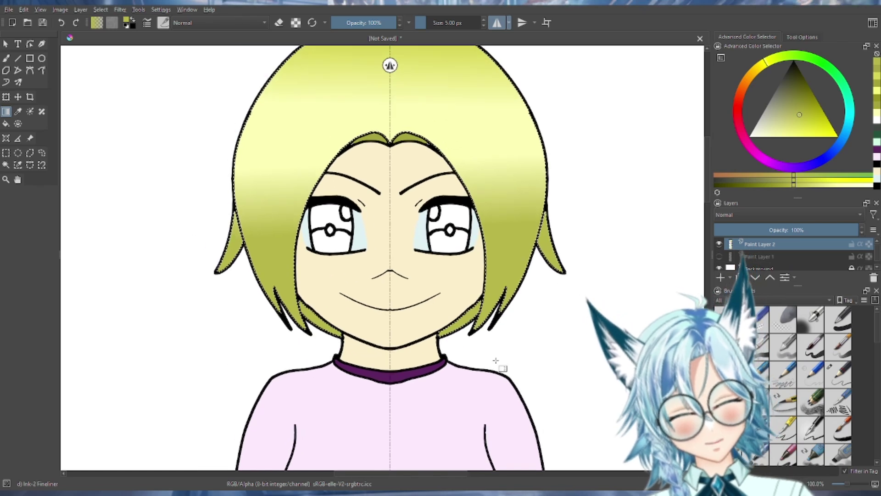
# Choose a pale yellow-green paint colour and clear the hair selection
pyautogui.click(788, 59)
pyautogui.click(775, 135)
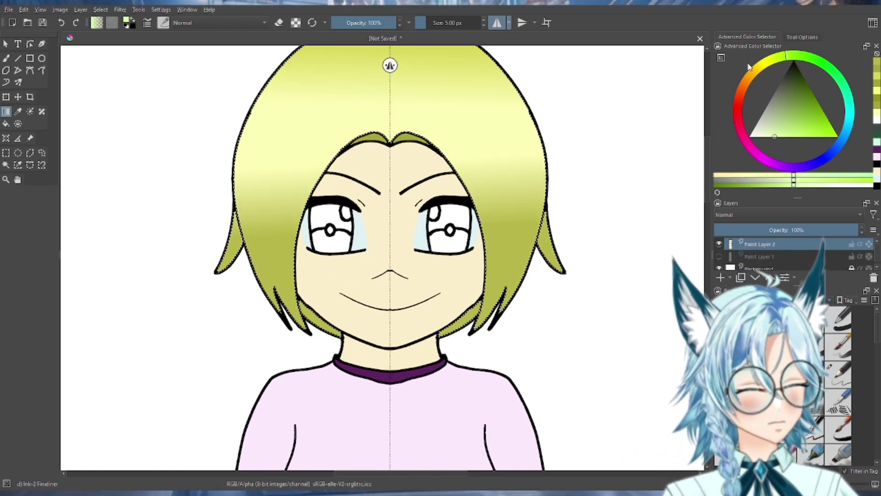
pyautogui.click(19, 165)
pyautogui.click(42, 153)
pyautogui.click(104, 168)
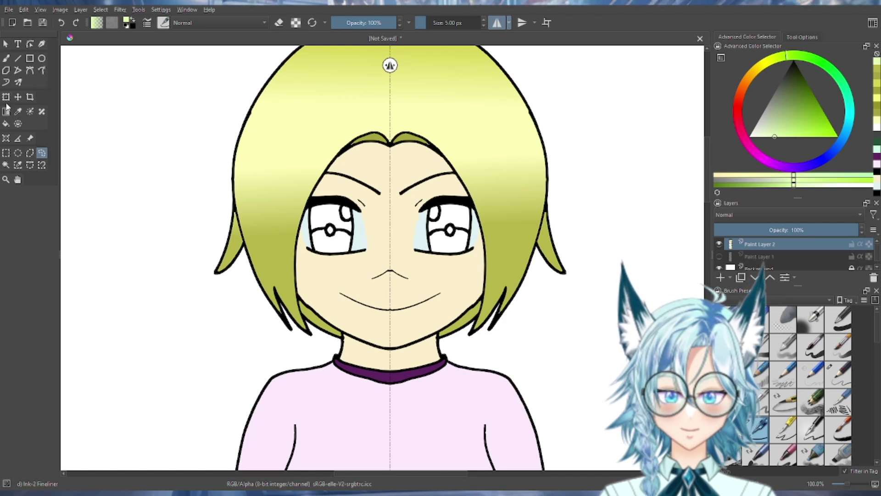
# Fill the upper and lower iris areas of both eyes with the pale green, leaving the pupils and highlights uncoloured
pyautogui.click(6, 123)
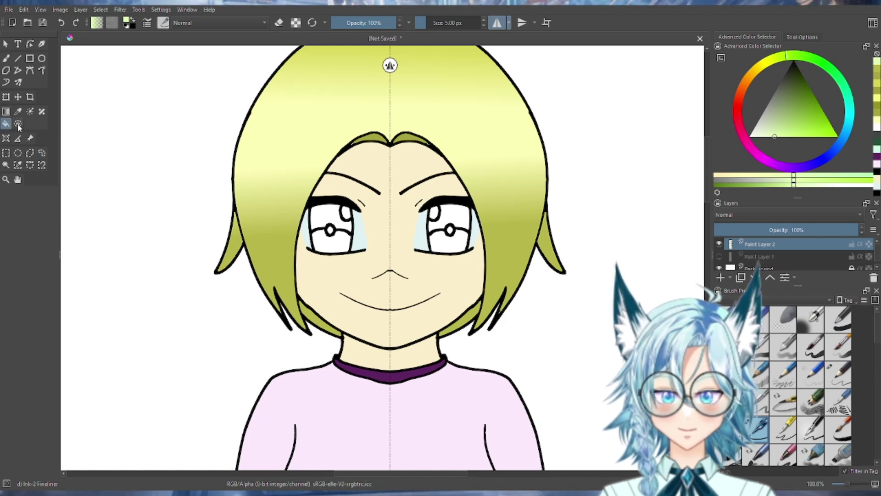
pyautogui.press('+')
pyautogui.click(289, 221)
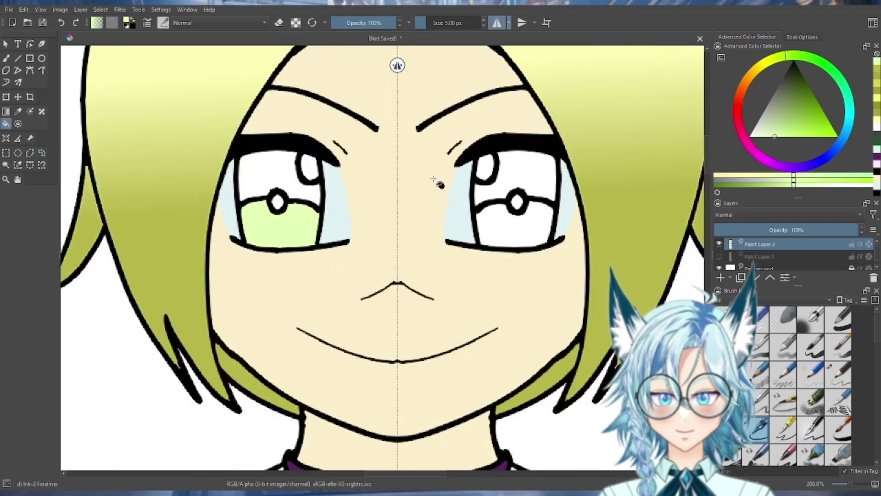
pyautogui.click(280, 175)
pyautogui.click(500, 211)
pyautogui.click(531, 184)
pyautogui.press('-')
pyautogui.press('-')
pyautogui.press('+')
pyautogui.press('+')
pyautogui.press('+')
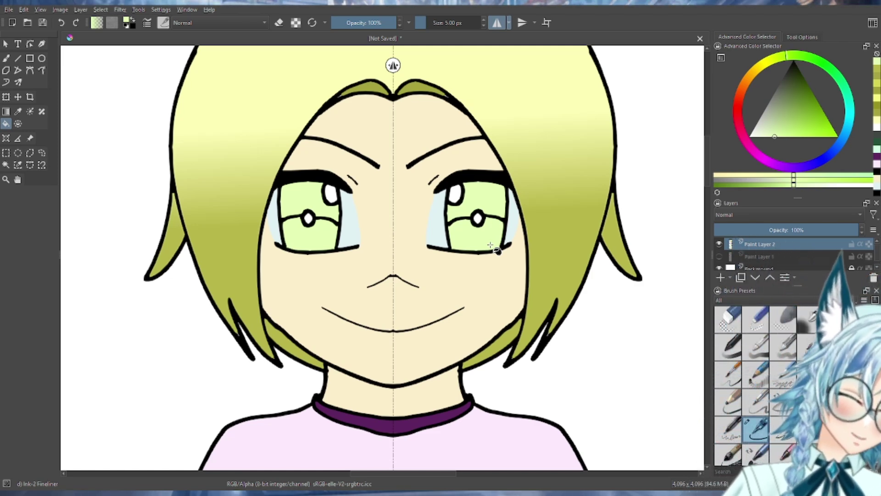
# Switch the paint colour to black and fill the pupils of both eyes
pyautogui.click(791, 82)
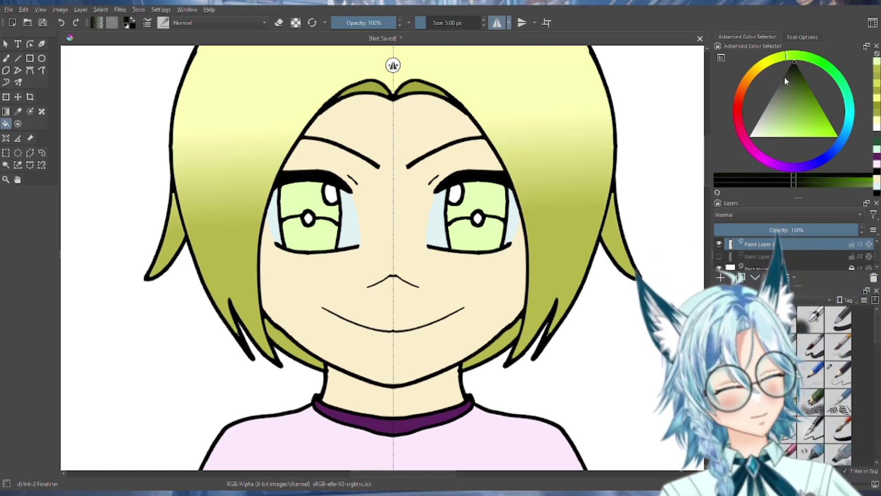
pyautogui.click(478, 219)
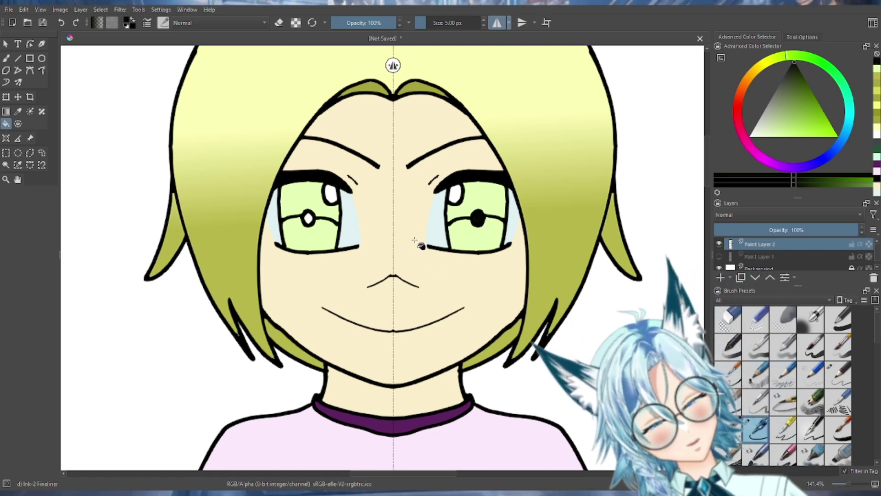
pyautogui.click(310, 219)
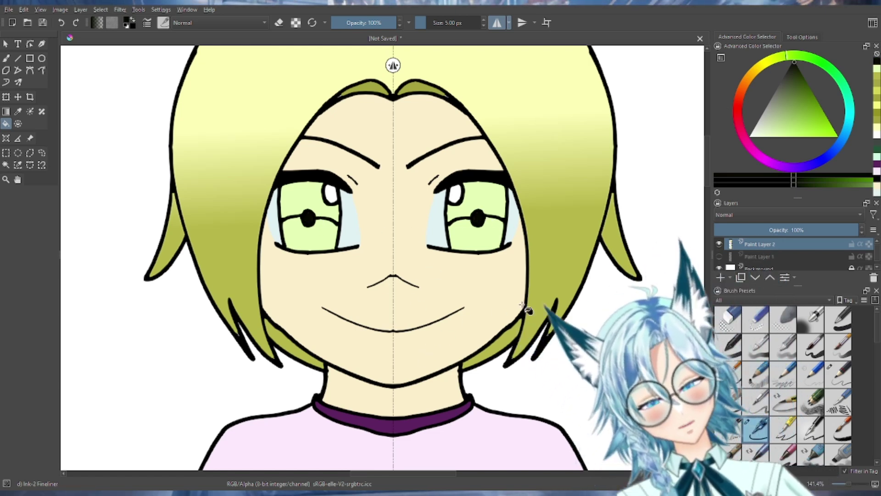
# Examine the coloured character from the full figure to a close-up of the face to check the hair gradient and eyes
pyautogui.hotkey('ctrl', '-')
pyautogui.hotkey('ctrl', '-')
pyautogui.hotkey('ctrl', '-')
pyautogui.hotkey('ctrl', '-')
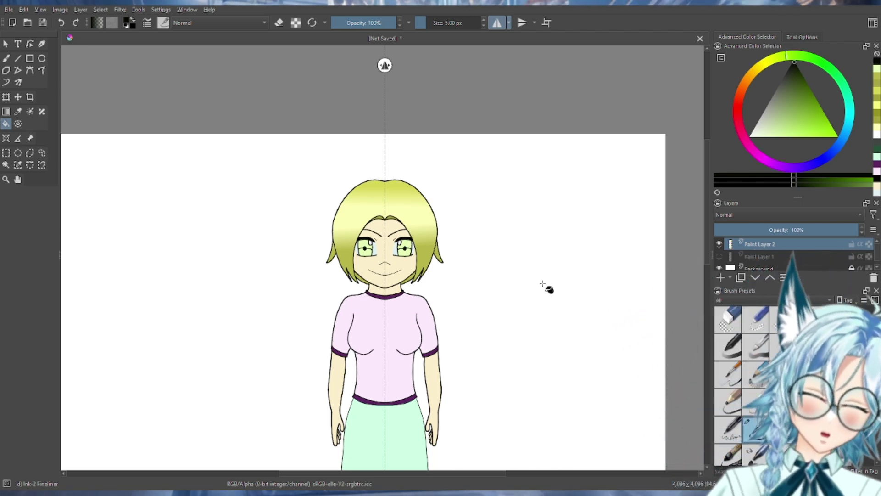
pyautogui.press('-')
pyautogui.press('-')
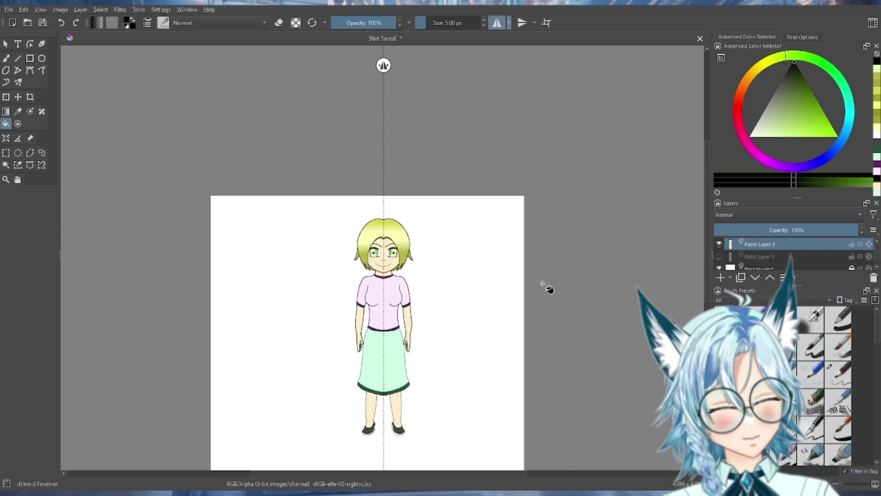
pyautogui.press('+')
pyautogui.press('+')
pyautogui.press('+')
pyautogui.press('+')
pyautogui.press('+')
pyautogui.press('+')
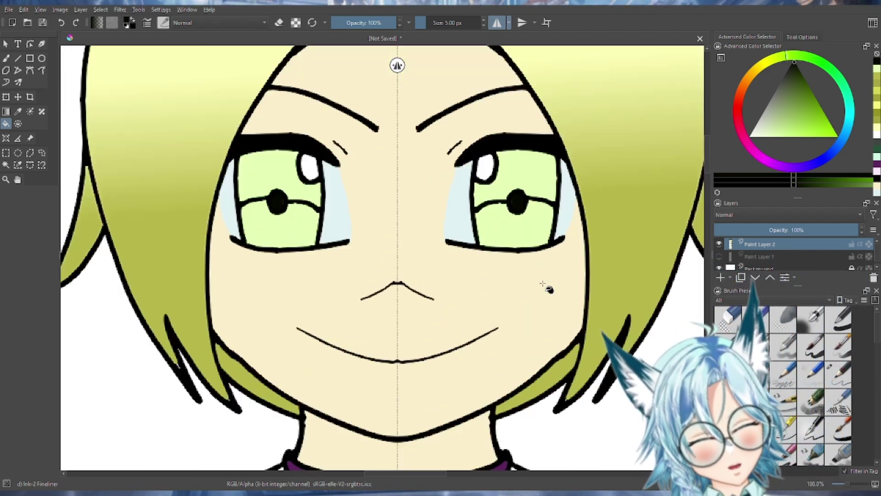
pyautogui.press('-')
pyautogui.press('-')
pyautogui.press('-')
pyautogui.press('-')
pyautogui.press('-')
pyautogui.press('-')
pyautogui.press('-')
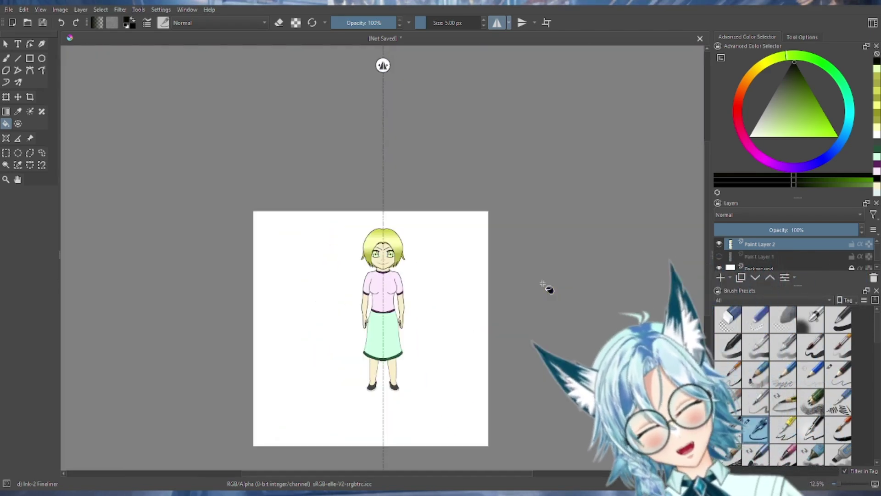
pyautogui.press('+')
pyautogui.press('+')
pyautogui.press('+')
pyautogui.press('+')
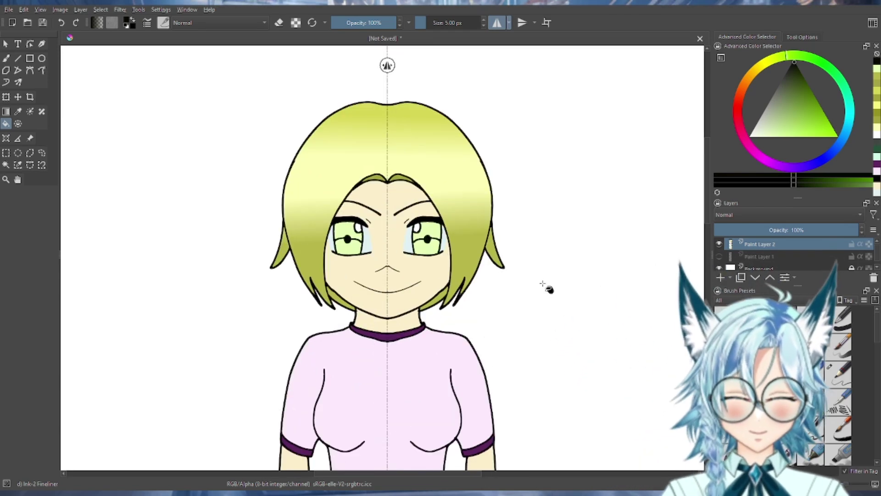
pyautogui.press('+')
pyautogui.press('-')
pyautogui.press('-')
pyautogui.press('-')
pyautogui.press('-')
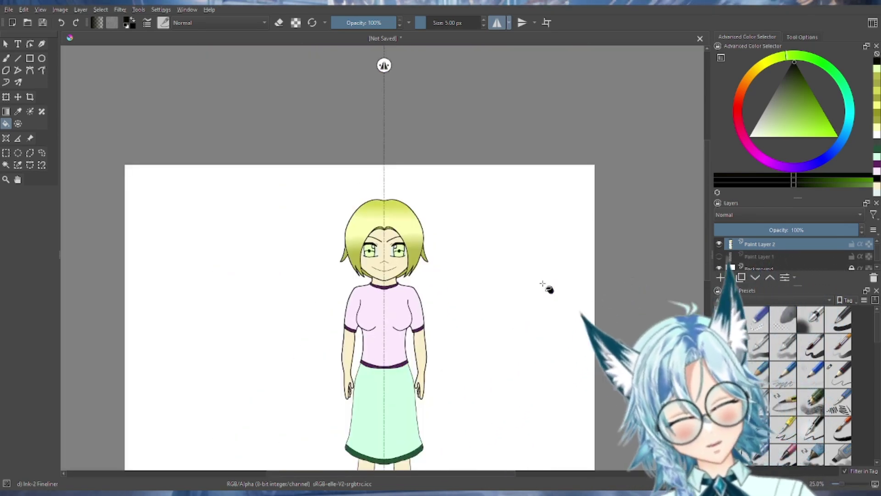
pyautogui.press('-')
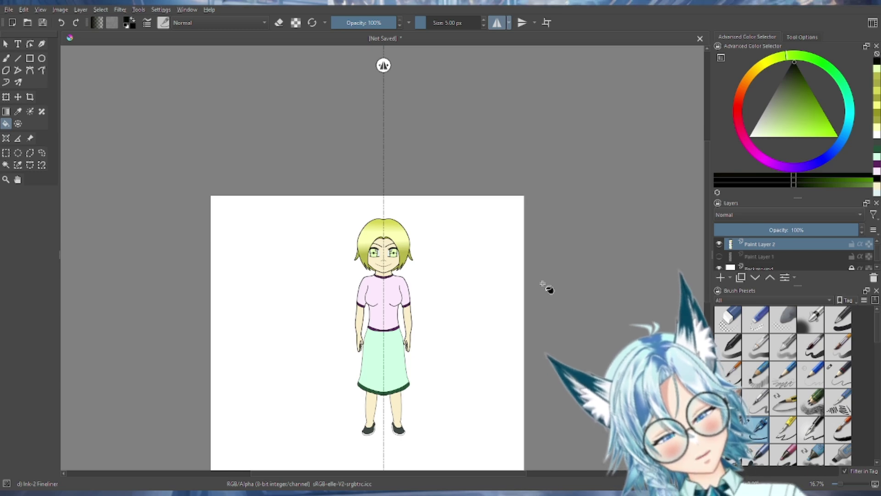
# Erase the outer ends of the mouth line symmetrically with the brush in eraser mode to shorten the smile
pyautogui.press('+')
pyautogui.press('+')
pyautogui.press('+')
pyautogui.press('+')
pyautogui.press('+')
pyautogui.press('+')
pyautogui.press('+')
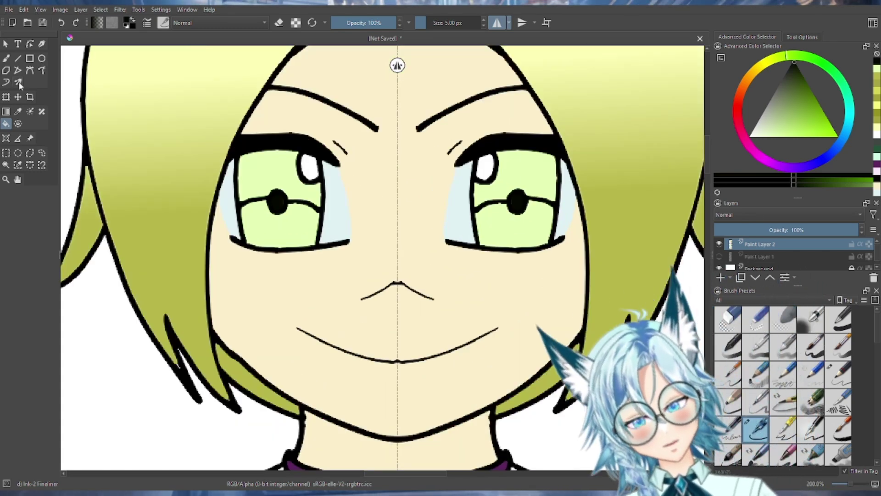
pyautogui.click(6, 58)
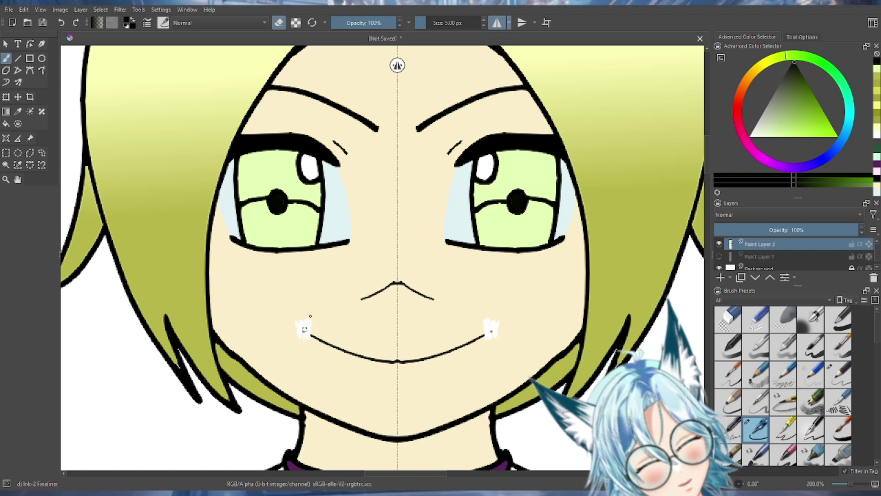
pyautogui.moveTo(325, 347); pyautogui.dragTo(335, 350)
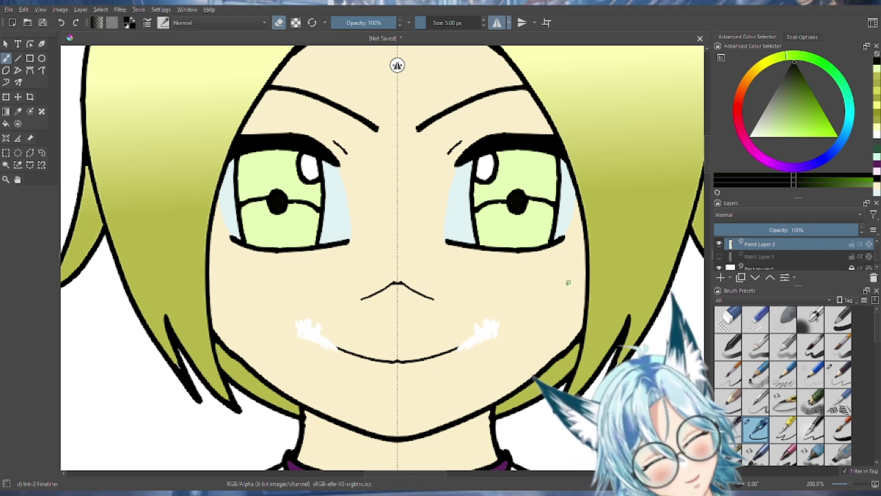
# Sample the skin colour from the face and fill the erased patches beside the mouth with it
pyautogui.hotkey('ctrl', '-')
pyautogui.hotkey('ctrl', '-')
pyautogui.hotkey('ctrl', '-')
pyautogui.hotkey('ctrl', '-')
pyautogui.hotkey('ctrl', '+')
pyautogui.hotkey('ctrl', '+')
pyautogui.hotkey('ctrl', '+')
pyautogui.hotkey('ctrl', '+')
pyautogui.hotkey('ctrl', '+')
pyautogui.hotkey('ctrl', '+')
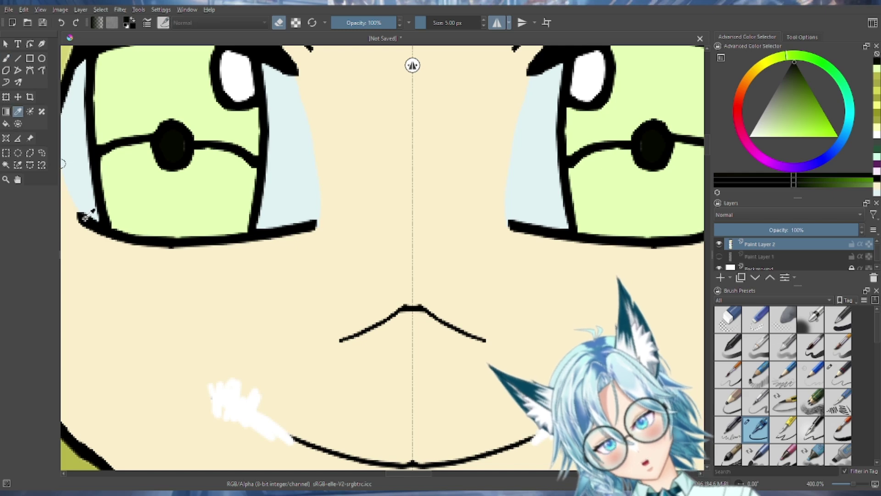
pyautogui.click(103, 253)
pyautogui.click(6, 124)
pyautogui.click(236, 393)
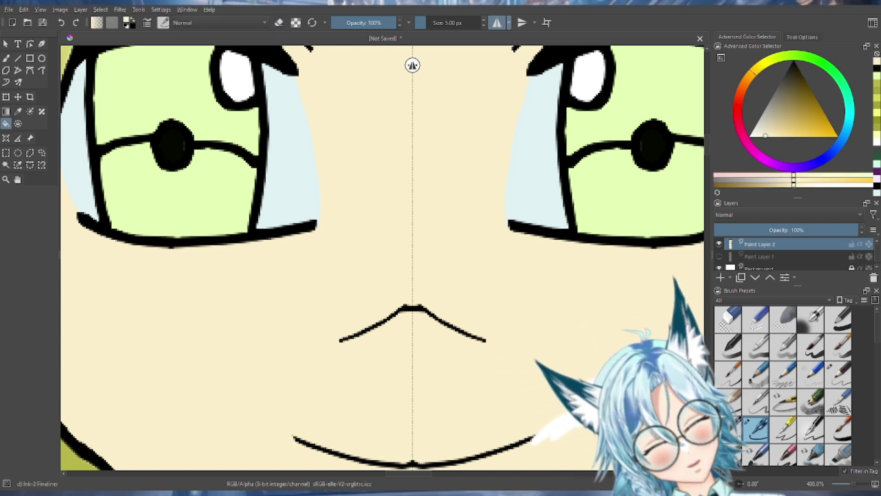
# Examine the coloured character from full figure to face, checking the shortened mouth, the clothes and the shoes
pyautogui.hotkey('ctrl', '-')
pyautogui.hotkey('ctrl', '-')
pyautogui.hotkey('ctrl', '-')
pyautogui.hotkey('ctrl', '-')
pyautogui.hotkey('ctrl', '-')
pyautogui.hotkey('ctrl', '-')
pyautogui.hotkey('ctrl', '+')
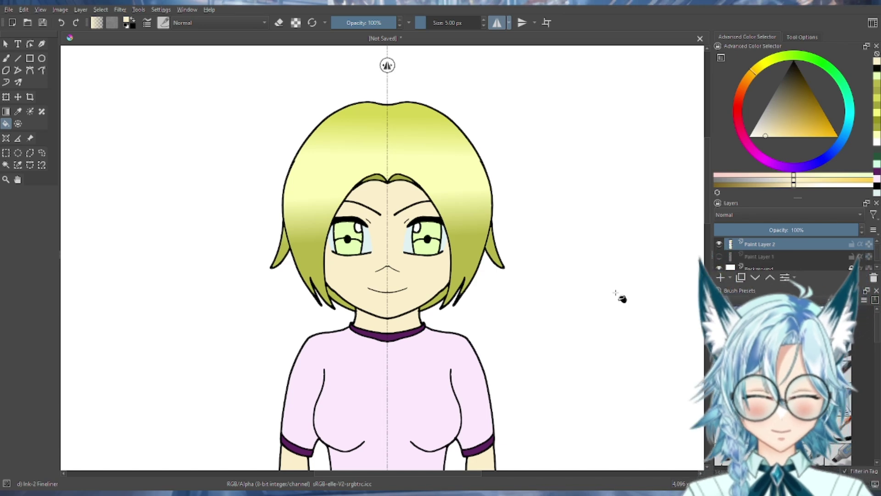
pyautogui.press('-')
pyautogui.press('-')
pyautogui.press('-')
pyautogui.press('-')
pyautogui.press('-')
pyautogui.press('+')
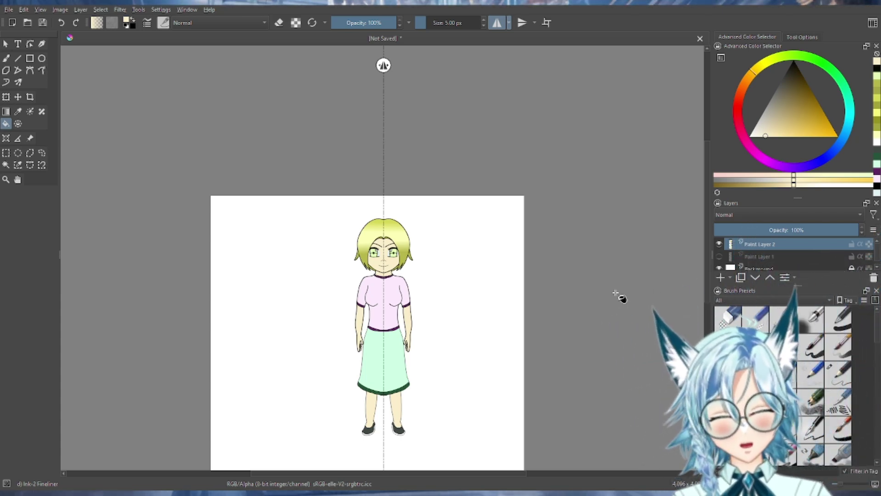
pyautogui.hotkey('ctrl', '-')
pyautogui.hotkey('ctrl', '+')
pyautogui.hotkey('ctrl', '+')
pyautogui.hotkey('ctrl', '+')
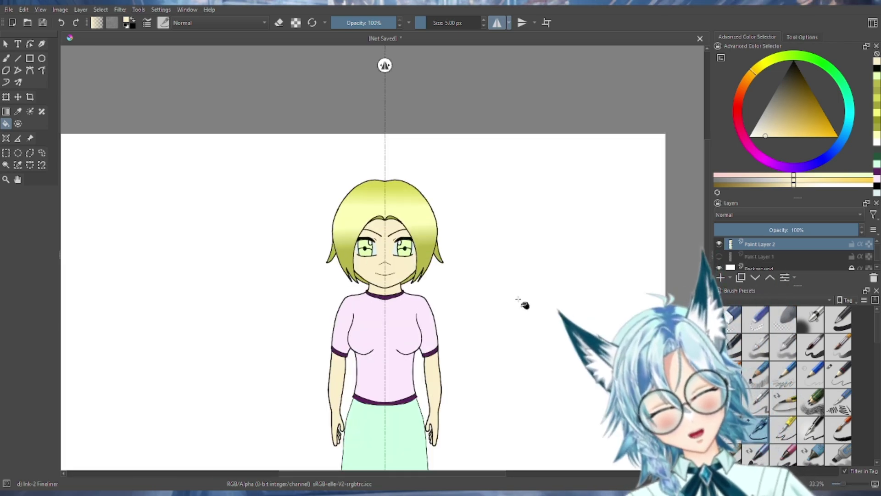
pyautogui.moveTo(531, 315); pyautogui.dragTo(536, 210)
pyautogui.scroll(-2, 536, 209)
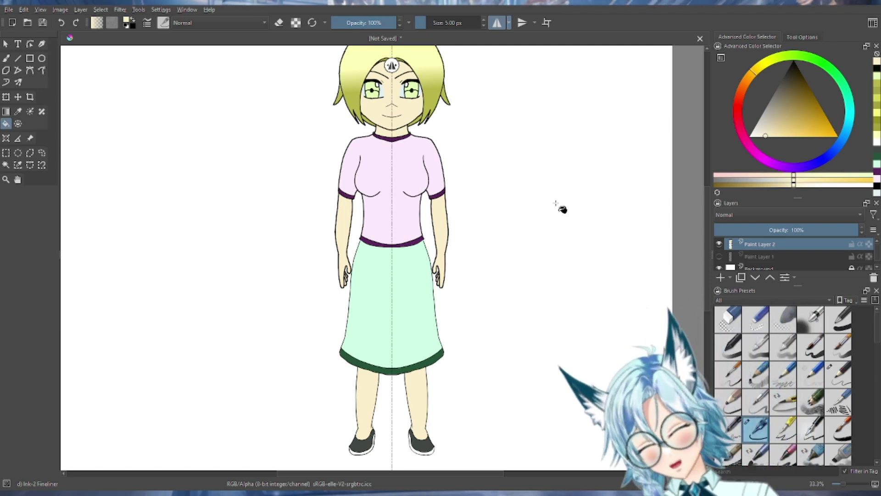
pyautogui.hotkey('ctrl', '-')
pyautogui.hotkey('ctrl', '-')
pyautogui.hotkey('ctrl', '+')
pyautogui.hotkey('ctrl', '+')
pyautogui.hotkey('ctrl', '+')
pyautogui.hotkey('ctrl', '+')
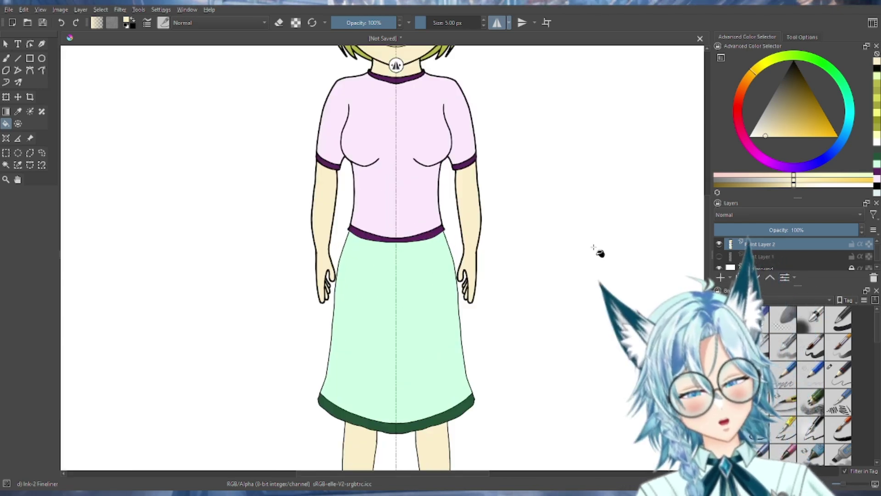
pyautogui.moveTo(599, 233); pyautogui.dragTo(596, 395)
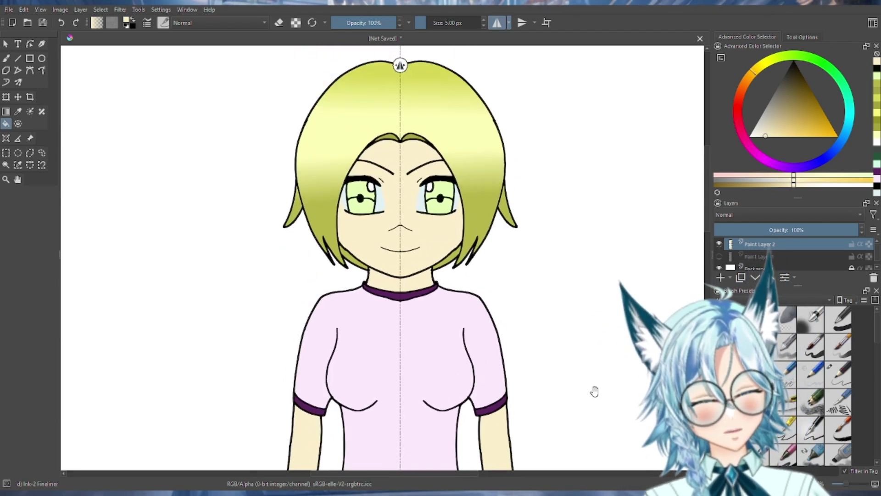
# Choose a golden yellow paint colour and select the lower iris of the character's right eye
pyautogui.click(800, 133)
pyautogui.hotkey('ctrl', '-')
pyautogui.hotkey('ctrl', '+')
pyautogui.hotkey('ctrl', '+')
pyautogui.hotkey('ctrl', '+')
pyautogui.hotkey('ctrl', '+')
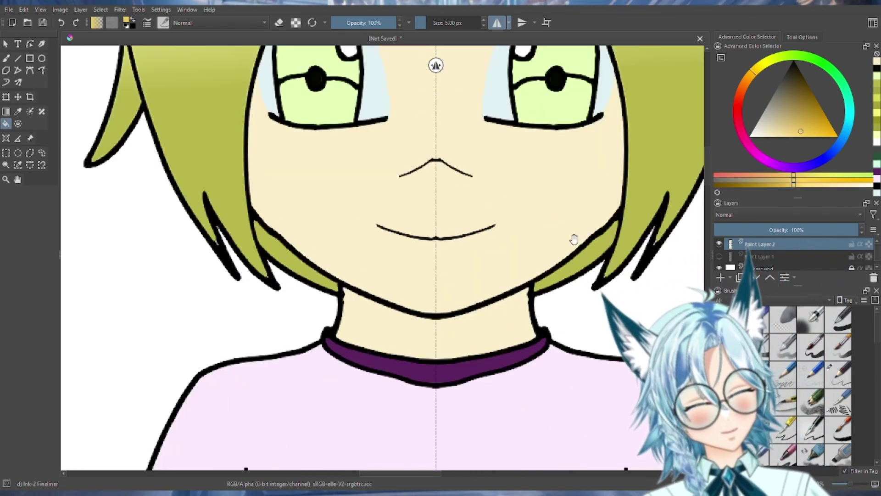
pyautogui.moveTo(575, 240); pyautogui.dragTo(541, 402)
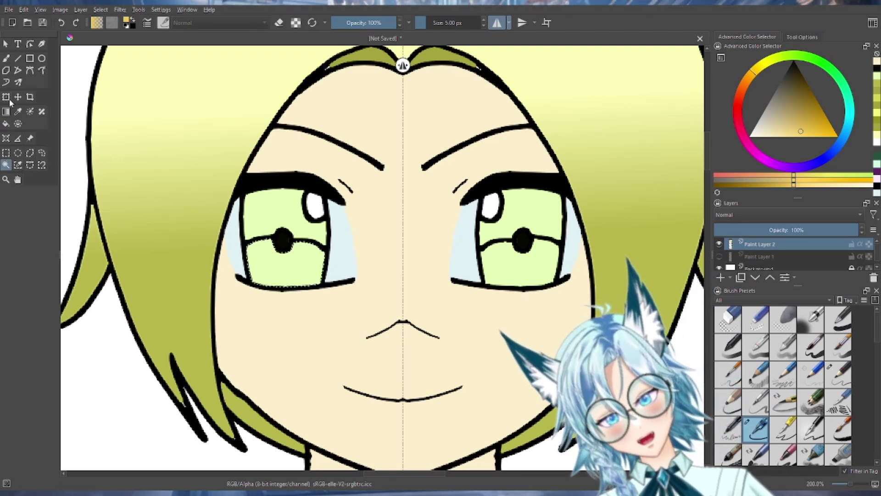
pyautogui.press('+')
pyautogui.press('+')
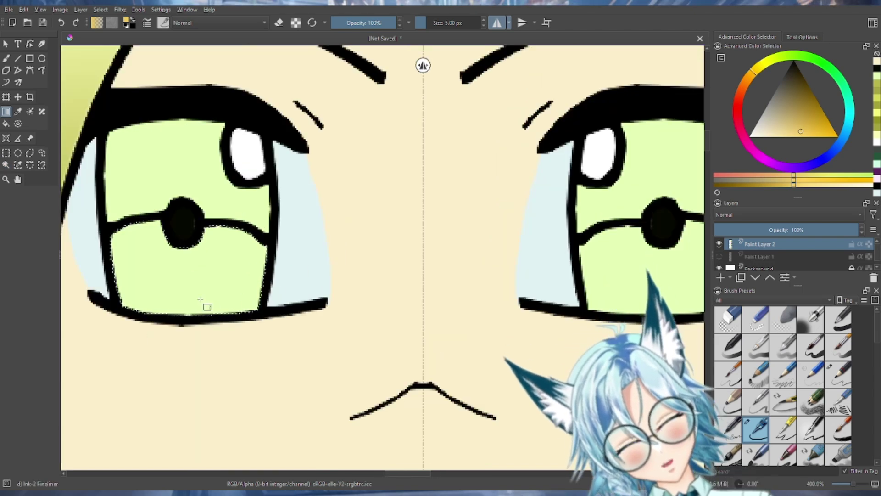
# Shade the selected lower iris with golden yellow gradients fading inward from the bottom and both sides
pyautogui.moveTo(206, 313); pyautogui.dragTo(223, 276)
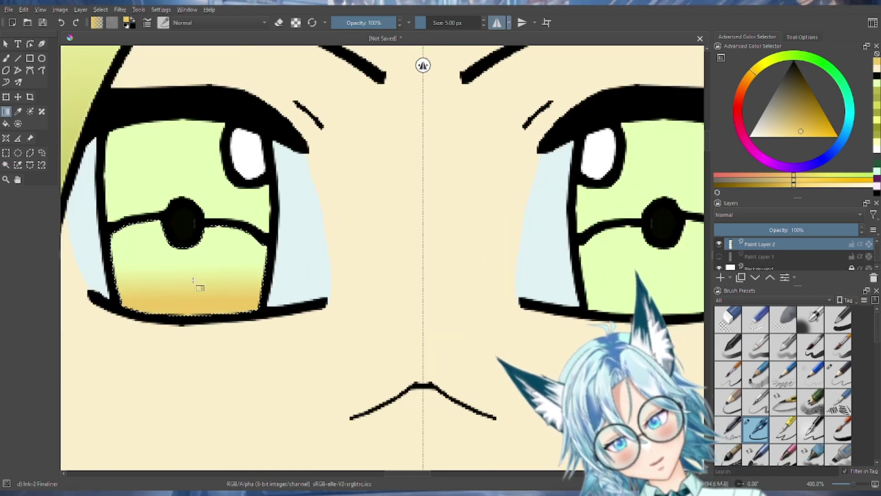
pyautogui.hotkey('ctrl', 'z')
pyautogui.moveTo(192, 283); pyautogui.dragTo(193, 276)
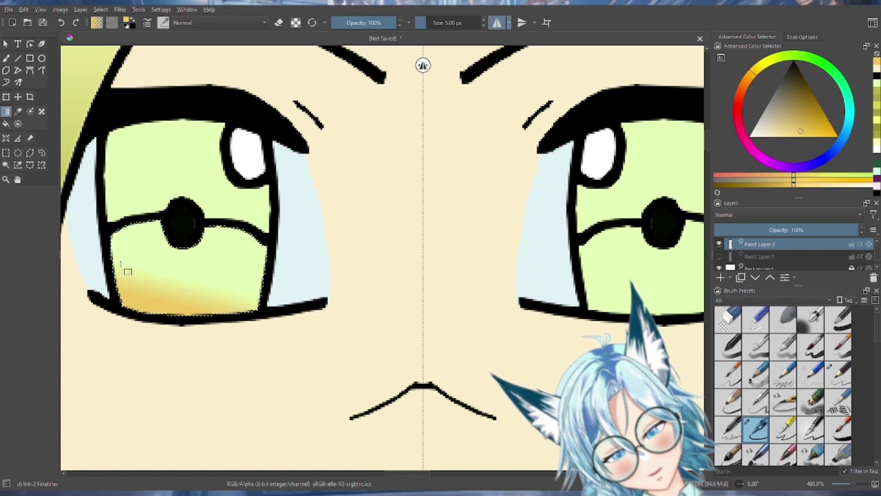
pyautogui.moveTo(122, 264); pyautogui.dragTo(158, 235)
pyautogui.scroll(-1, 263, 282)
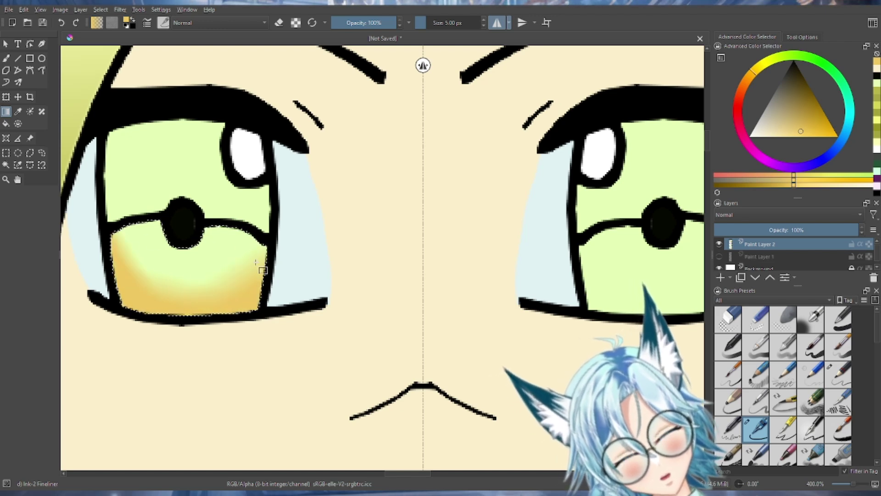
pyautogui.scroll(-3, 519, 210)
pyautogui.scroll(1, 488, 260)
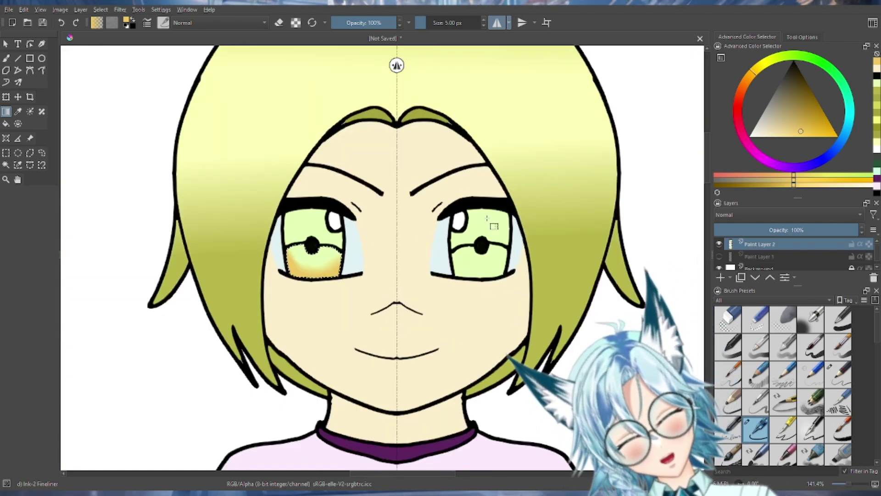
pyautogui.scroll(-3, 553, 170)
pyautogui.scroll(4, 480, 243)
pyautogui.scroll(1, 480, 243)
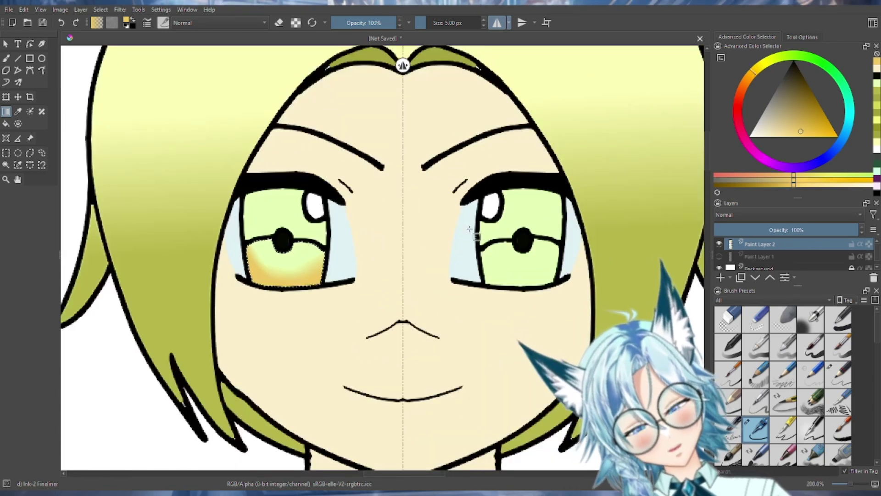
# Select the lower iris of the character's left eye and shade it with matching golden yellow gradients from the bottom and sides
pyautogui.click(6, 165)
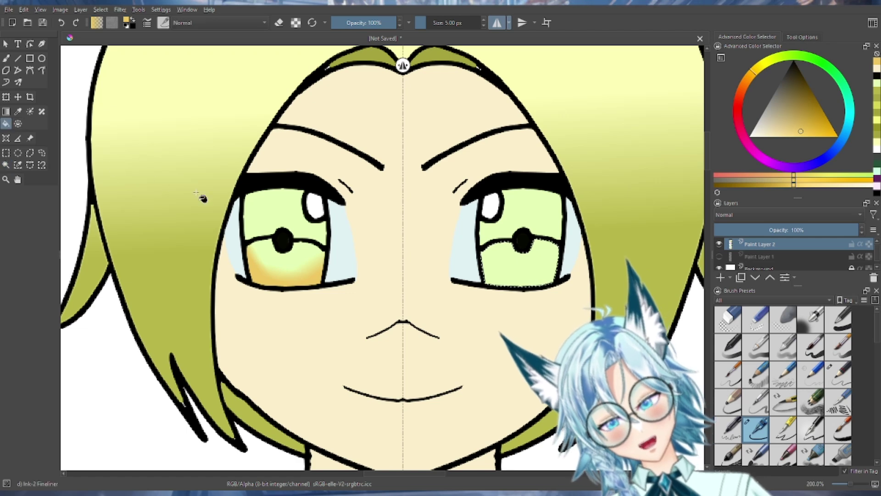
pyautogui.scroll(2, 515, 281)
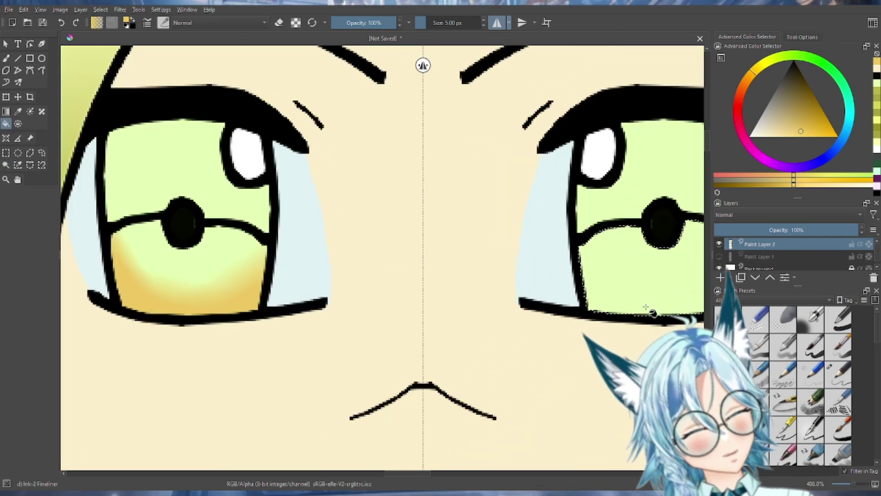
pyautogui.scroll(-2, 647, 308)
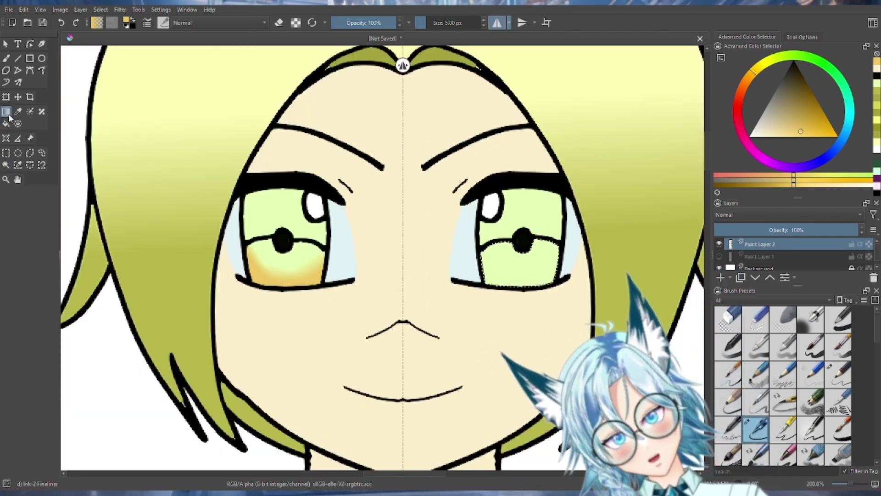
pyautogui.moveTo(482, 334); pyautogui.dragTo(368, 349)
pyautogui.scroll(1, 436, 338)
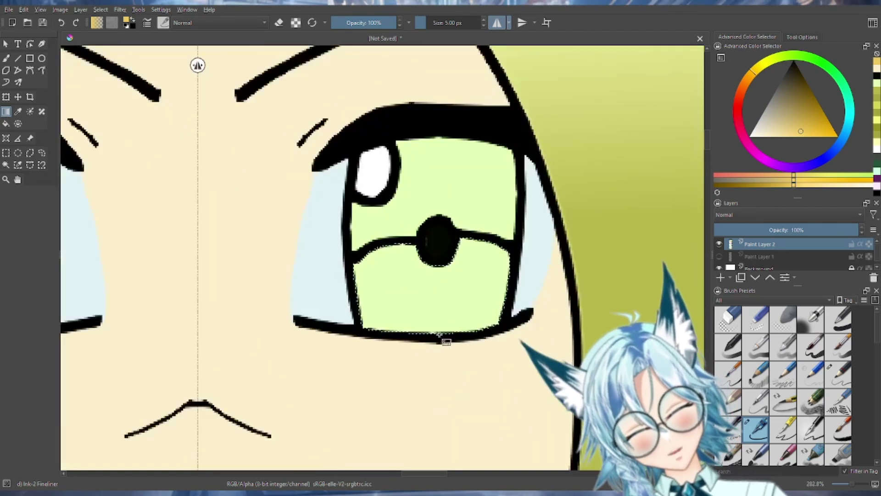
pyautogui.moveTo(432, 329); pyautogui.dragTo(436, 298)
pyautogui.moveTo(360, 291); pyautogui.dragTo(386, 272)
pyautogui.moveTo(481, 256); pyautogui.dragTo(476, 272)
pyautogui.scroll(-2, 493, 278)
pyautogui.scroll(2, 494, 282)
pyautogui.hotkey('ctrl', 'z')
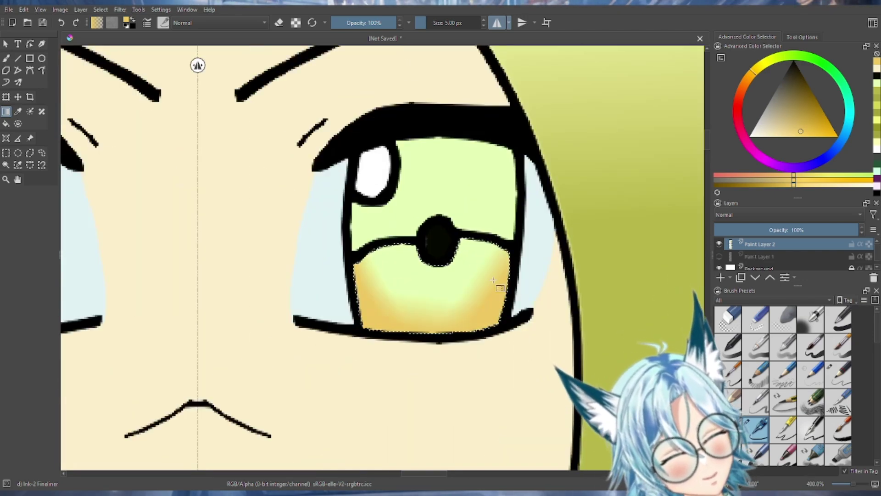
# Choose a dark brown paint colour and select the upper iris of the character's right eye
pyautogui.hotkey('ctrl', '-')
pyautogui.hotkey('ctrl', '-')
pyautogui.hotkey('ctrl', '-')
pyautogui.scroll(-1, 493, 273)
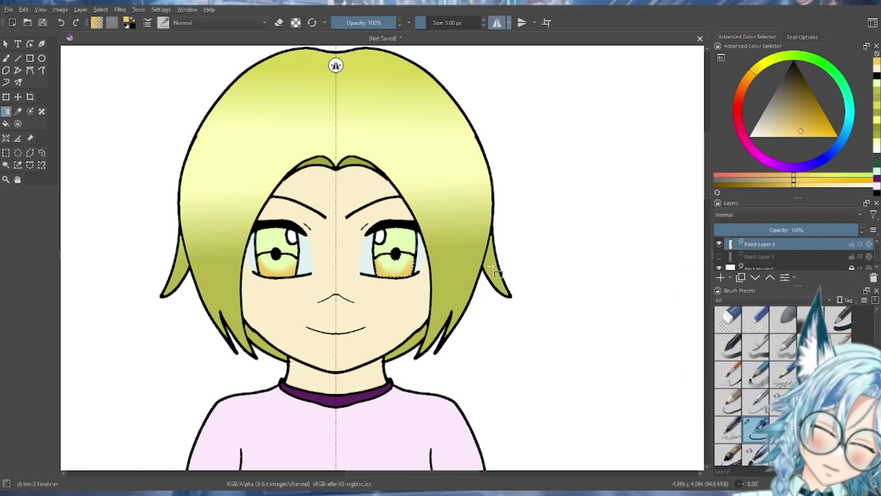
pyautogui.click(795, 92)
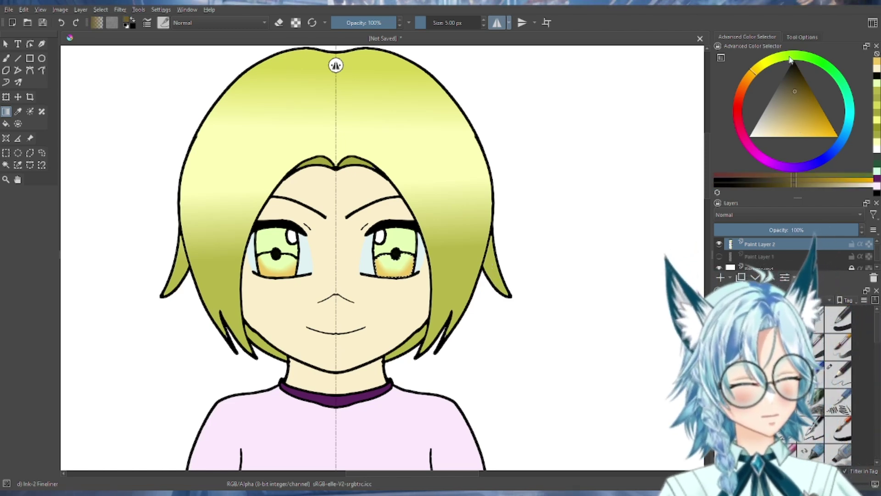
pyautogui.scroll(2, 483, 201)
pyautogui.click(6, 165)
pyautogui.click(179, 220)
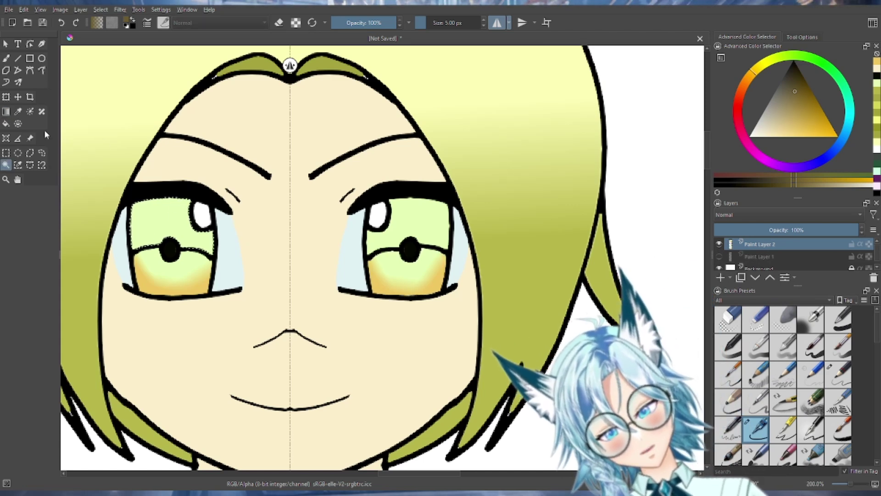
# Shade the selected upper iris with a dark brown gradient fading down from the top towards the pupil
pyautogui.click(6, 112)
pyautogui.moveTo(168, 197); pyautogui.dragTo(157, 236)
pyautogui.moveTo(214, 237); pyautogui.dragTo(202, 244)
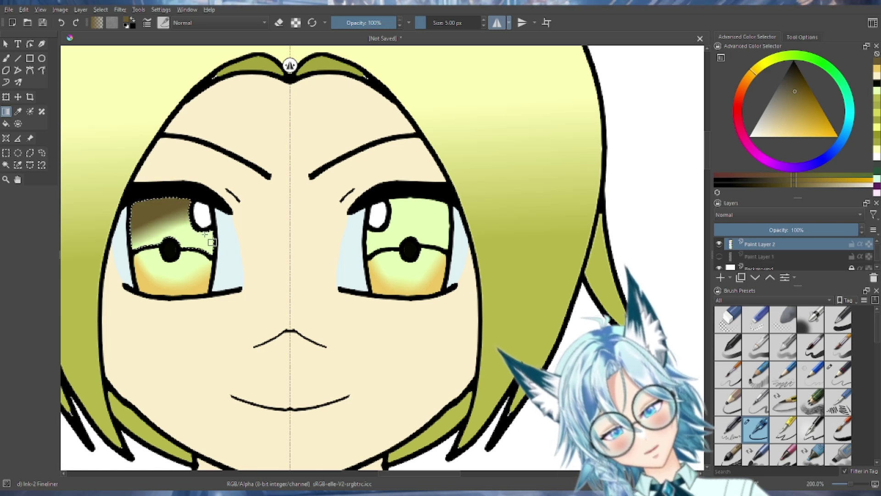
pyautogui.press('-')
pyautogui.press('-')
pyautogui.press('-')
pyautogui.press('-')
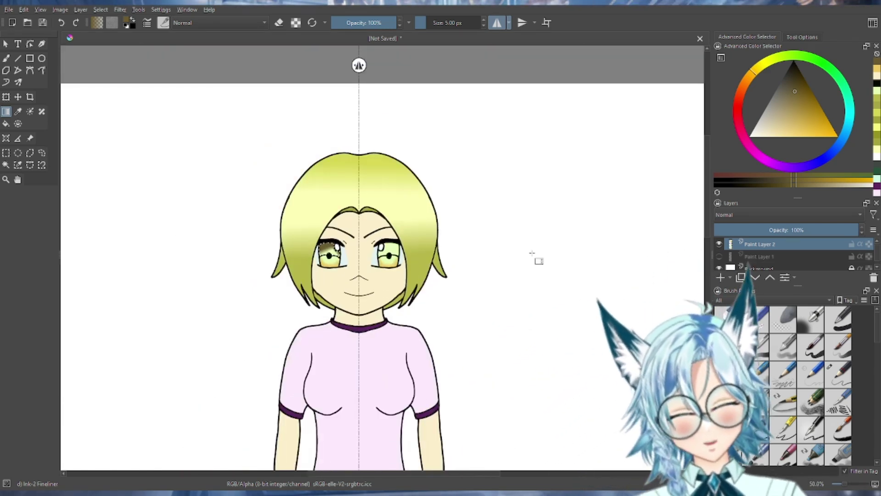
pyautogui.press('-')
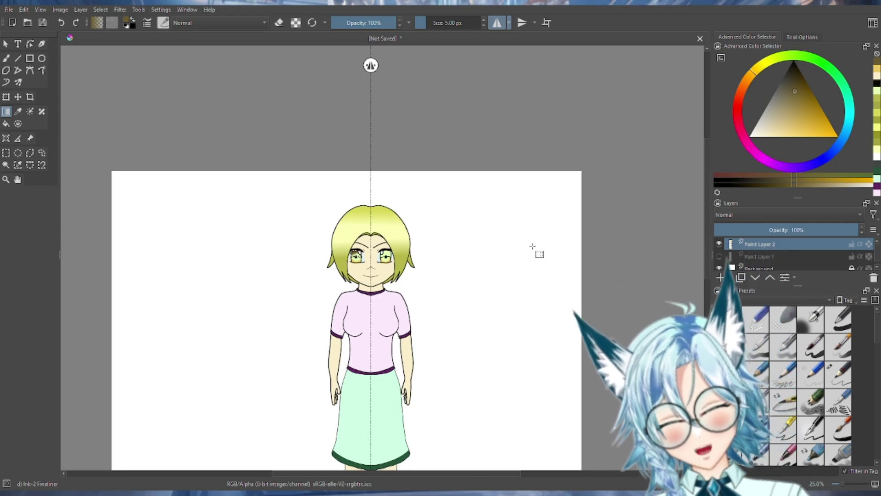
# Select the upper iris of the character's left eye and shade it with dark brown gradients from the top and sides
pyautogui.press('+')
pyautogui.press('+')
pyautogui.press('+')
pyautogui.press('+')
pyautogui.press('+')
pyautogui.press('+')
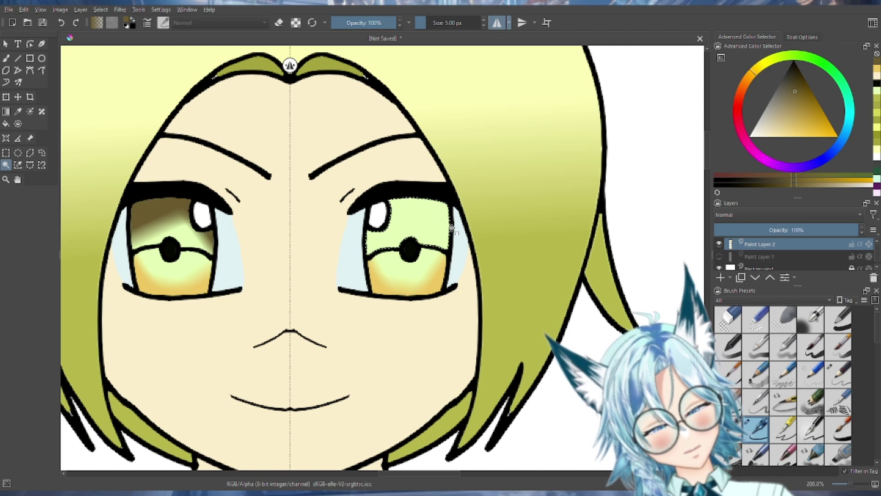
pyautogui.click(5, 113)
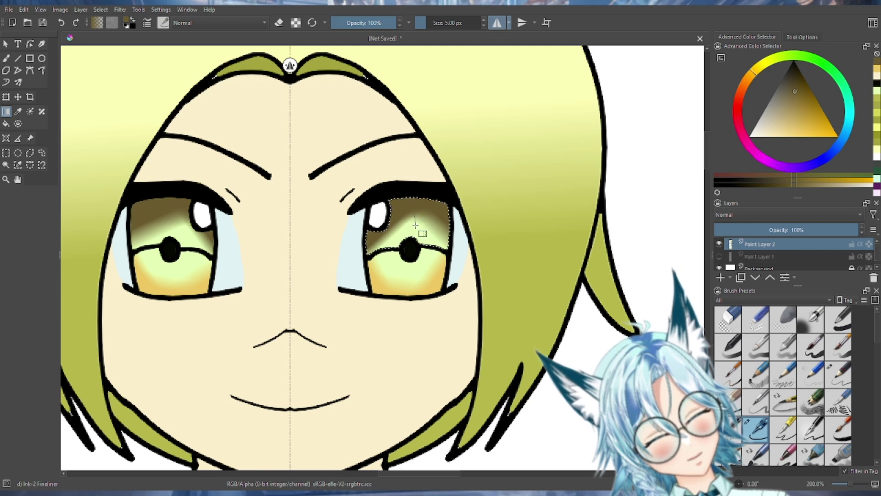
pyautogui.scroll(-5, 466, 202)
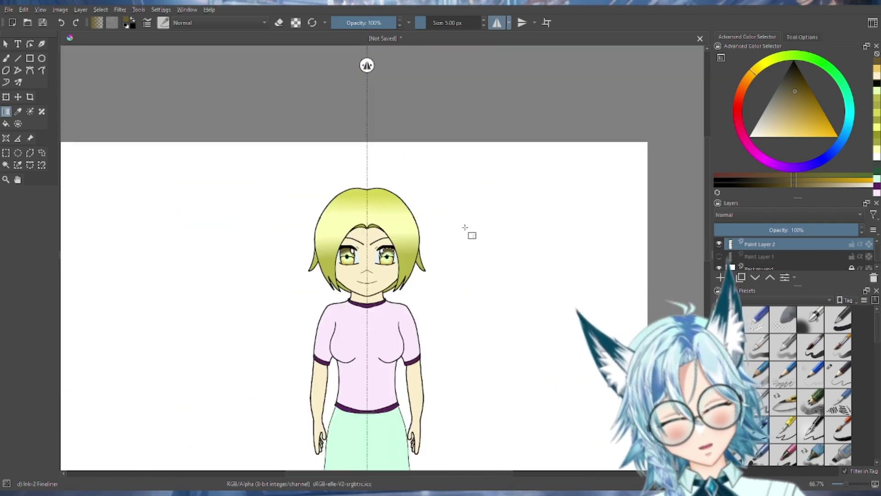
pyautogui.scroll(-2, 465, 238)
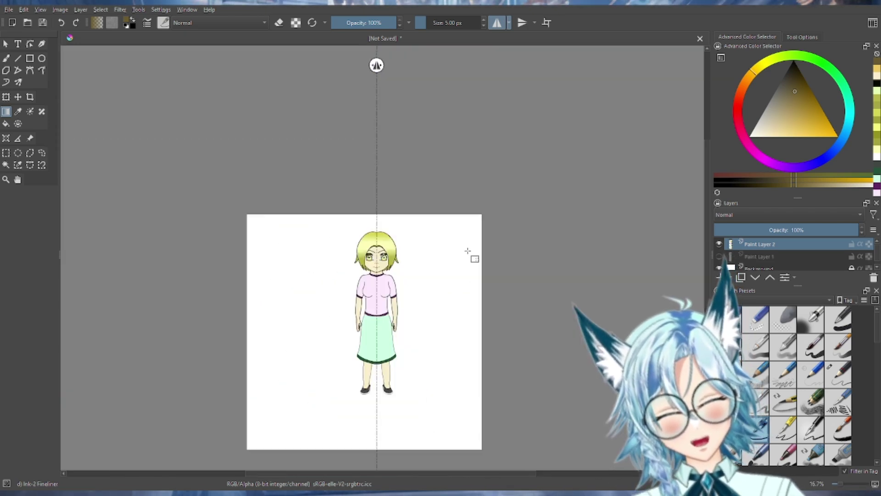
pyautogui.scroll(5, 464, 256)
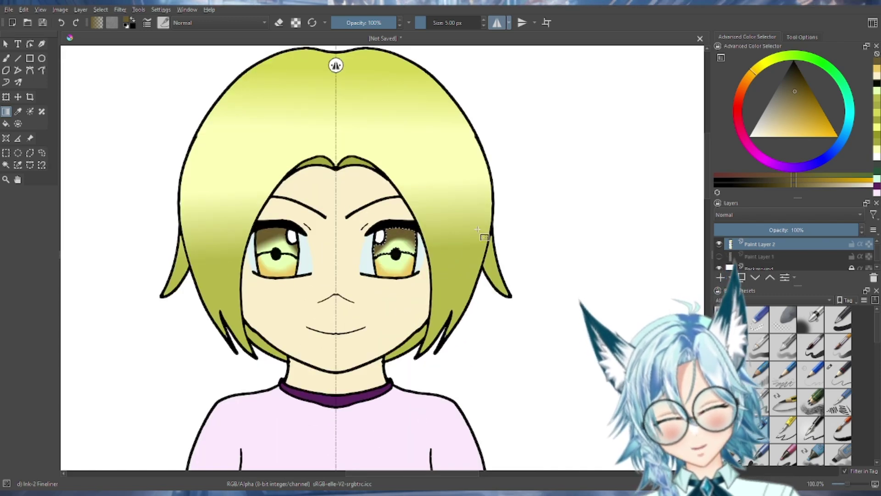
# Inspect the coloured character from the full figure down to the face and shirt
pyautogui.scroll(-5, 504, 77)
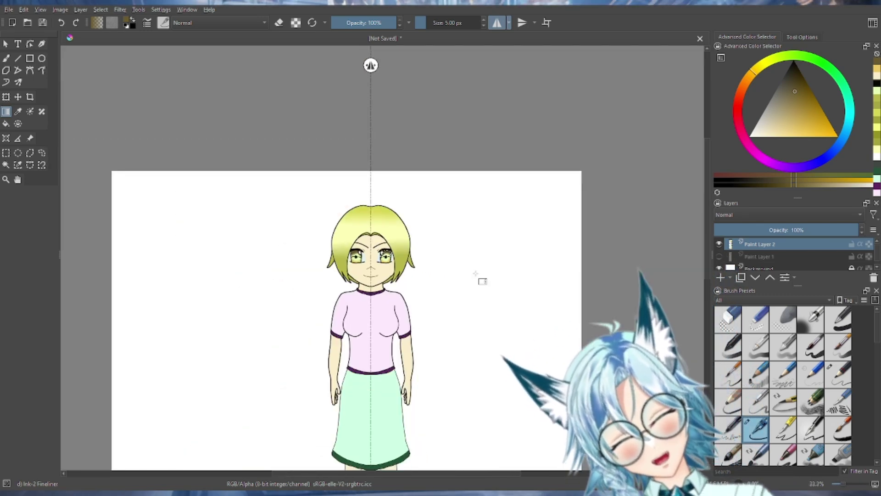
pyautogui.scroll(4, 470, 272)
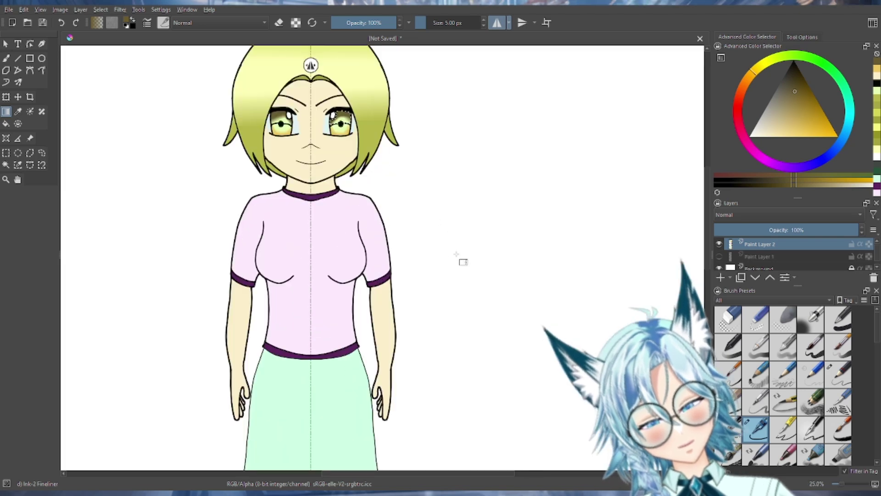
pyautogui.moveTo(456, 251); pyautogui.dragTo(486, 378)
pyautogui.scroll(-3, 439, 426)
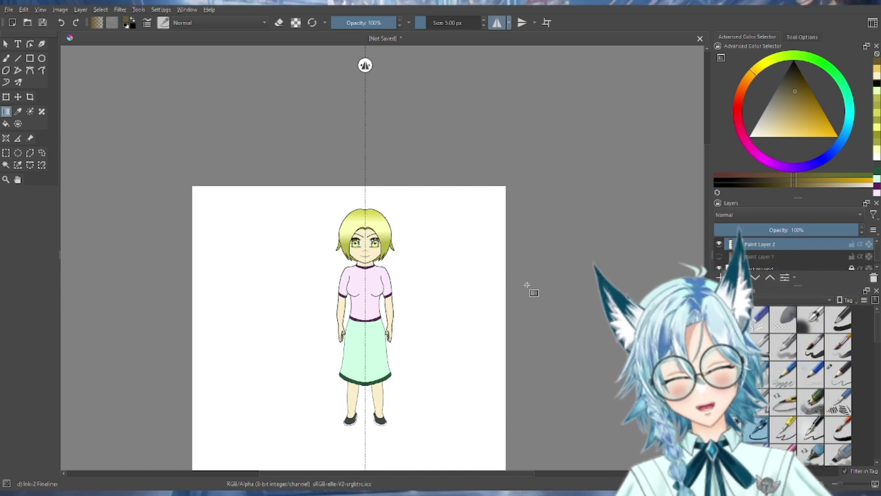
pyautogui.hotkey('ctrl', '+')
pyautogui.hotkey('ctrl', '+')
pyautogui.moveTo(544, 299); pyautogui.dragTo(579, 297)
pyautogui.hotkey('ctrl', '+')
pyautogui.hotkey('ctrl', '+')
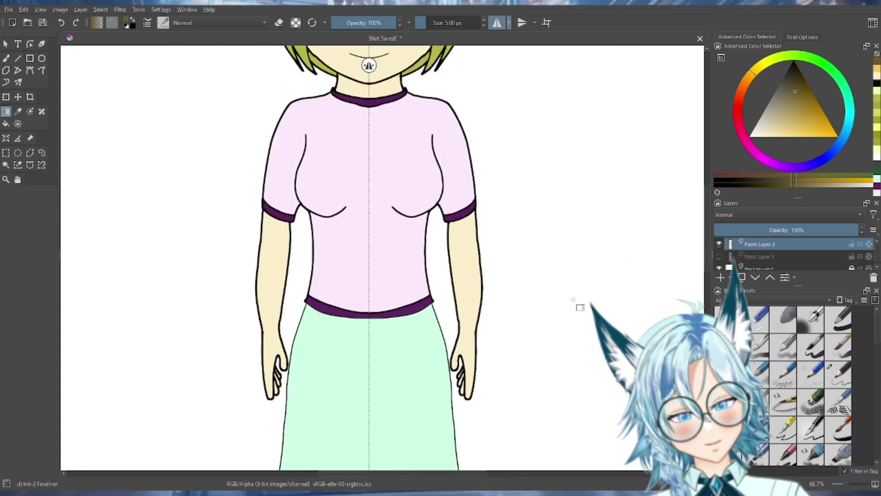
pyautogui.moveTo(576, 240); pyautogui.dragTo(548, 286)
pyautogui.hotkey('ctrl', '-')
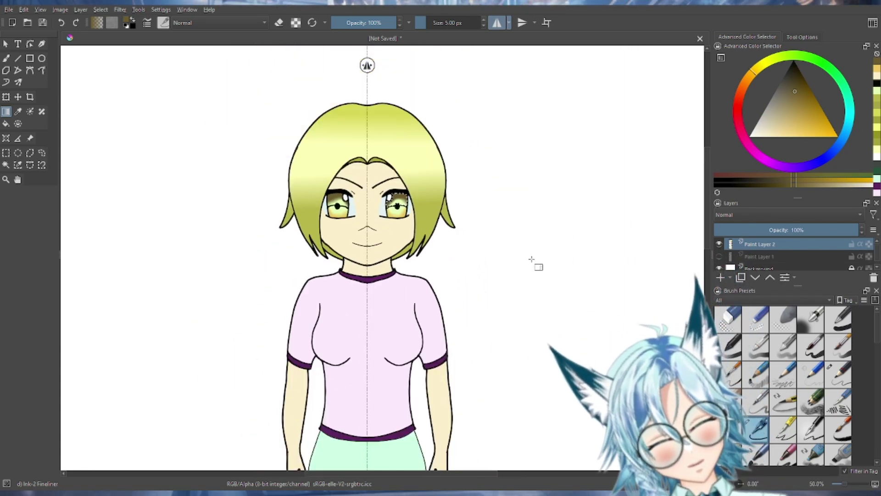
pyautogui.hotkey('ctrl', '+')
pyautogui.hotkey('ctrl', '+')
pyautogui.hotkey('ctrl', '+')
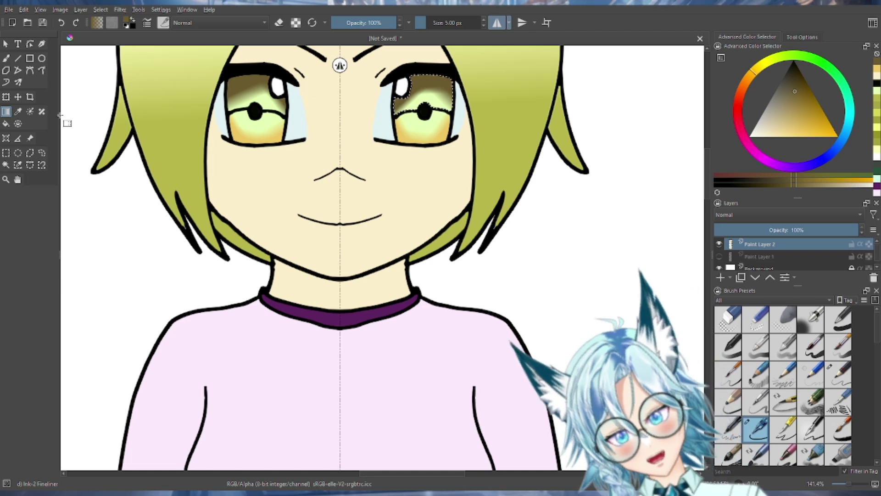
# Clear the iris selection and outline a freehand shadow area across the neck directly beneath the chin
pyautogui.click(42, 153)
pyautogui.click(522, 301)
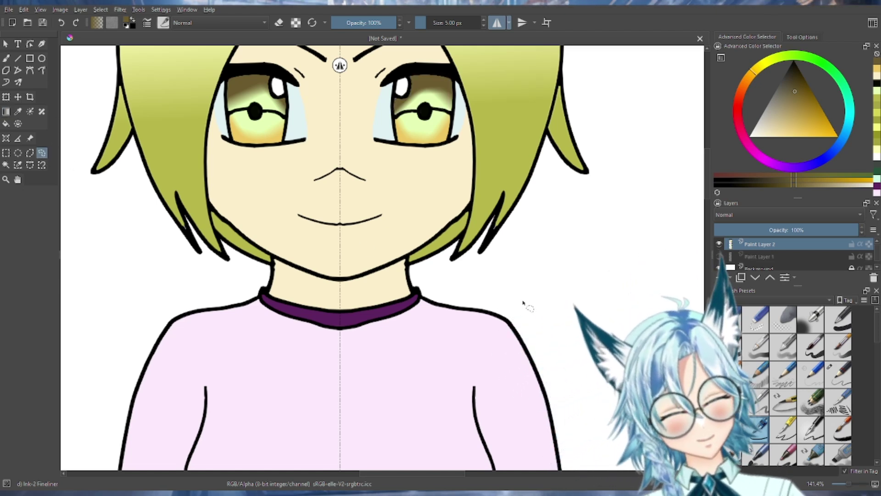
pyautogui.hotkey('ctrl', '+')
pyautogui.moveTo(163, 284); pyautogui.dragTo(207, 305)
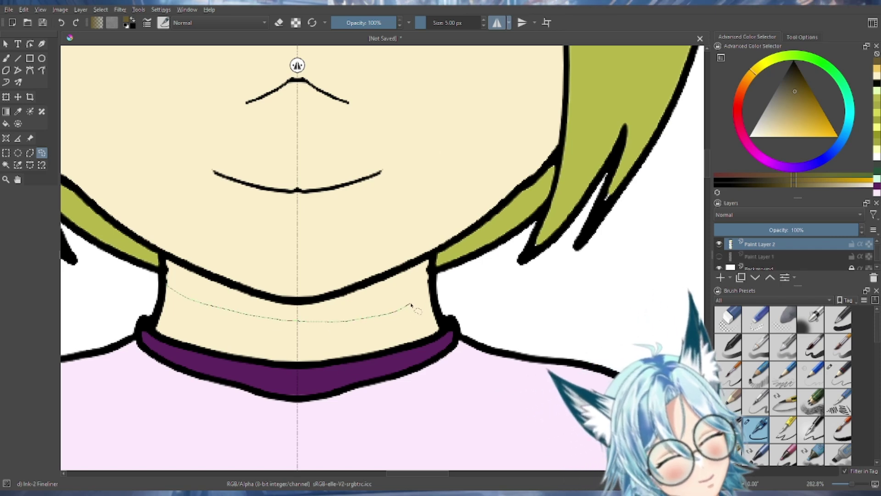
pyautogui.moveTo(431, 299); pyautogui.dragTo(433, 284)
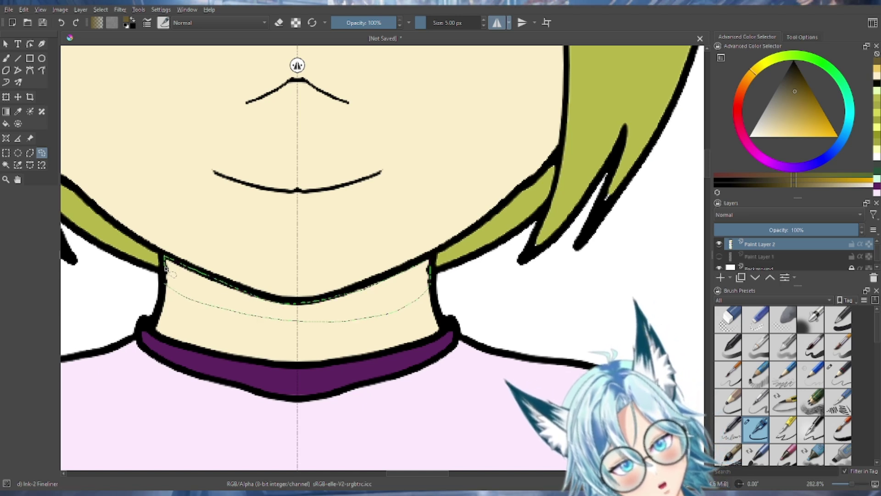
pyautogui.moveTo(167, 283); pyautogui.dragTo(164, 276)
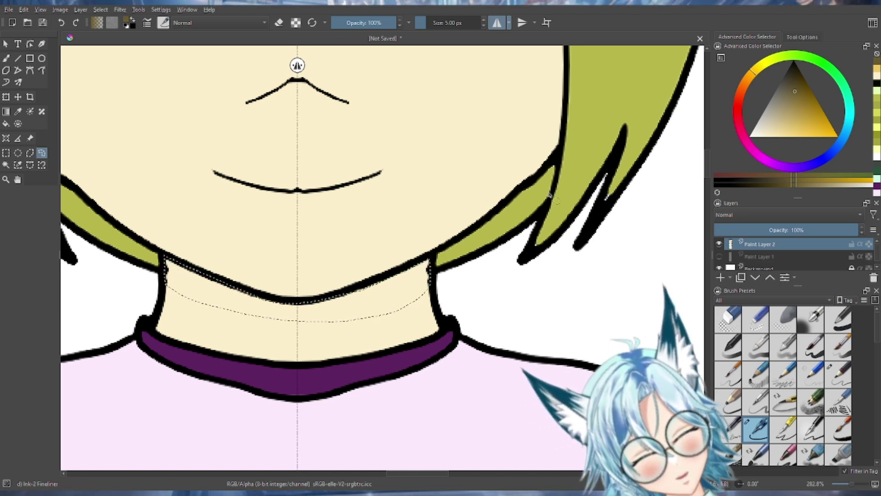
# Choose a mid grey paint colour and shade the selected neck area under the chin with a gradient at 48% opacity
pyautogui.hotkey('ctrl', '-')
pyautogui.hotkey('ctrl', '-')
pyautogui.hotkey('ctrl', '-')
pyautogui.hotkey('ctrl', '+')
pyautogui.hotkey('ctrl', '+')
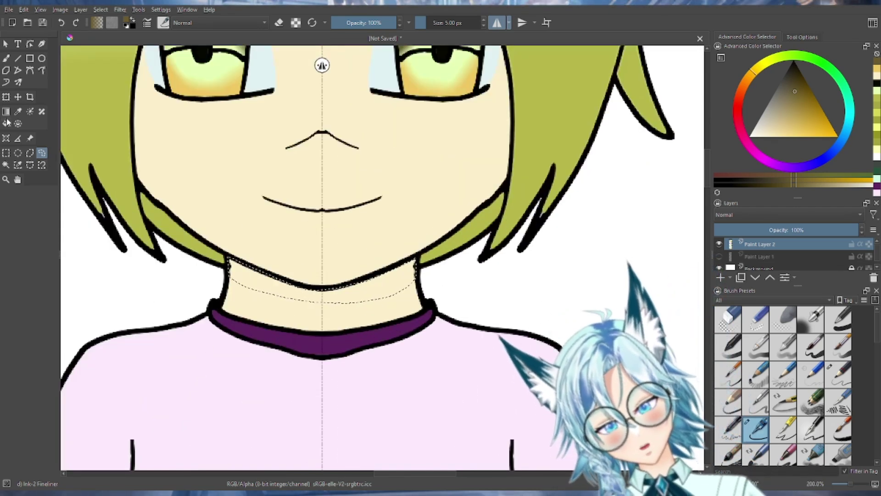
pyautogui.moveTo(793, 93); pyautogui.dragTo(773, 103)
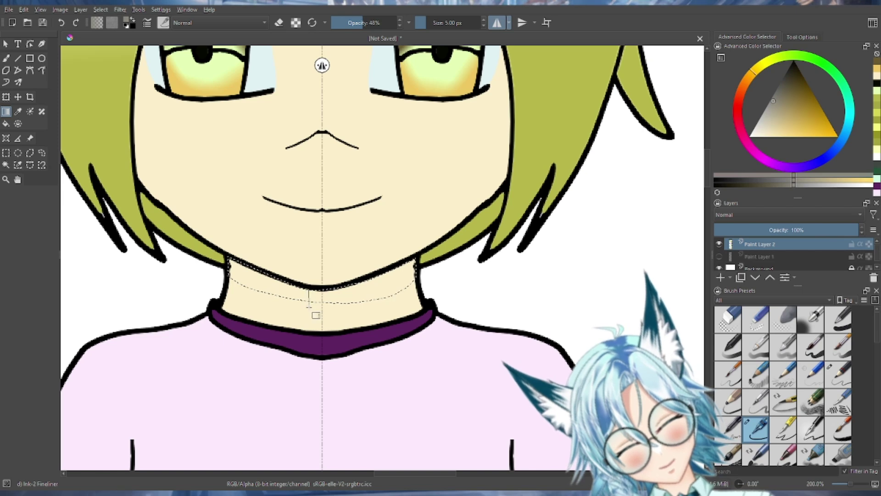
pyautogui.moveTo(308, 306); pyautogui.dragTo(354, 247)
# Outline a freehand shadow area on the shirt along the underside of the bust, from one side seam to the other
pyautogui.press('-')
pyautogui.press('-')
pyautogui.press('-')
pyautogui.press('-')
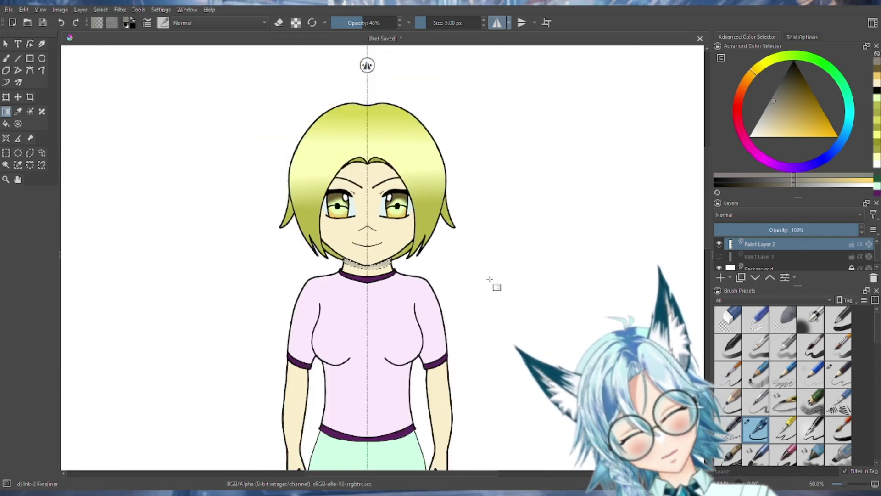
pyautogui.moveTo(485, 275); pyautogui.dragTo(472, 227)
pyautogui.press('+')
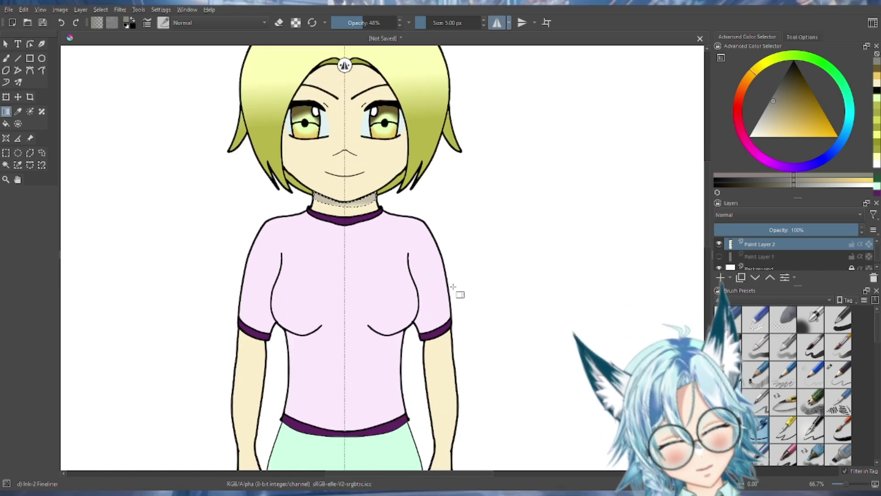
pyautogui.click(41, 152)
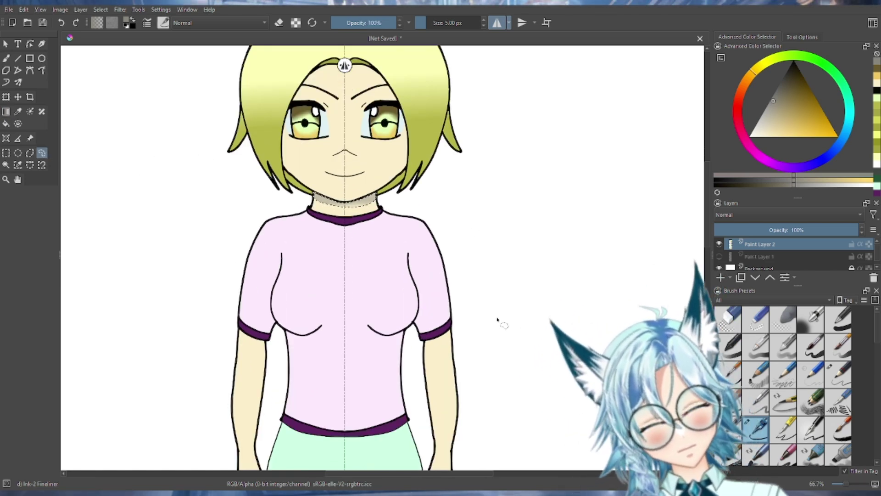
pyautogui.press('+')
pyautogui.press('+')
pyautogui.moveTo(533, 272); pyautogui.dragTo(545, 126)
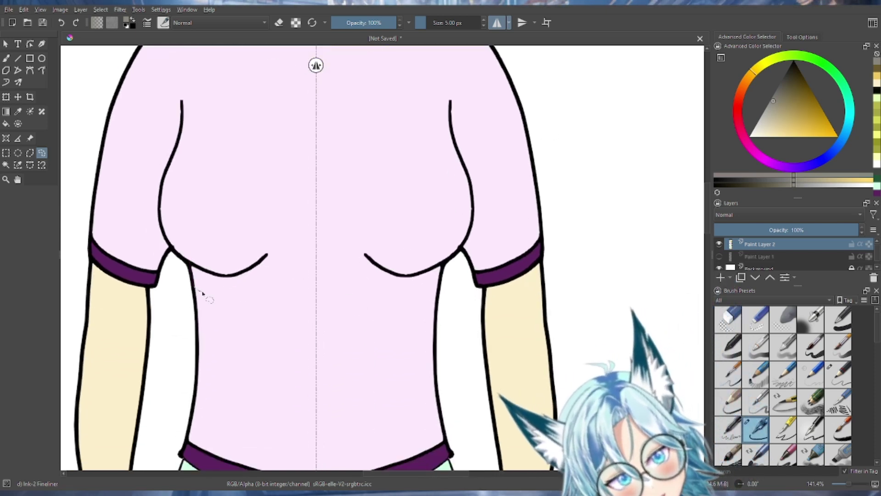
pyautogui.moveTo(231, 292); pyautogui.dragTo(256, 287)
pyautogui.moveTo(319, 282)
pyautogui.mouseDown()
pyautogui.moveTo(420, 294)
pyautogui.moveTo(442, 265)
pyautogui.moveTo(399, 277)
pyautogui.mouseUp()
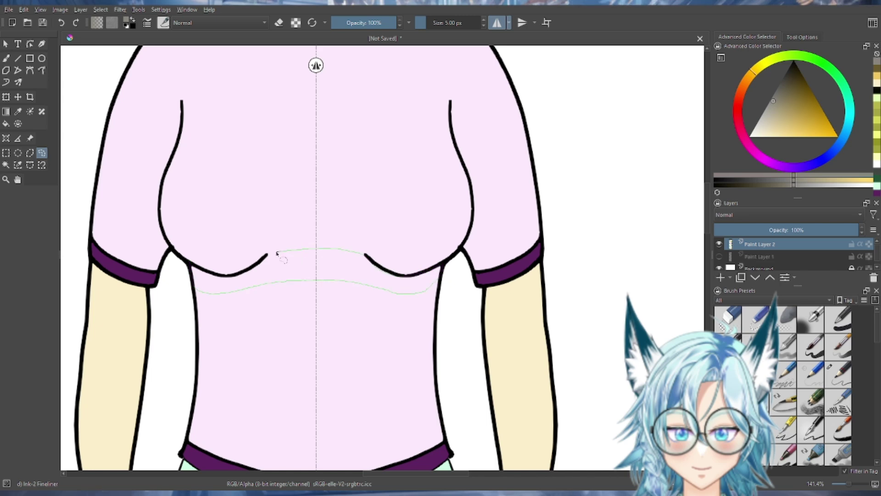
pyautogui.moveTo(265, 260); pyautogui.dragTo(191, 265)
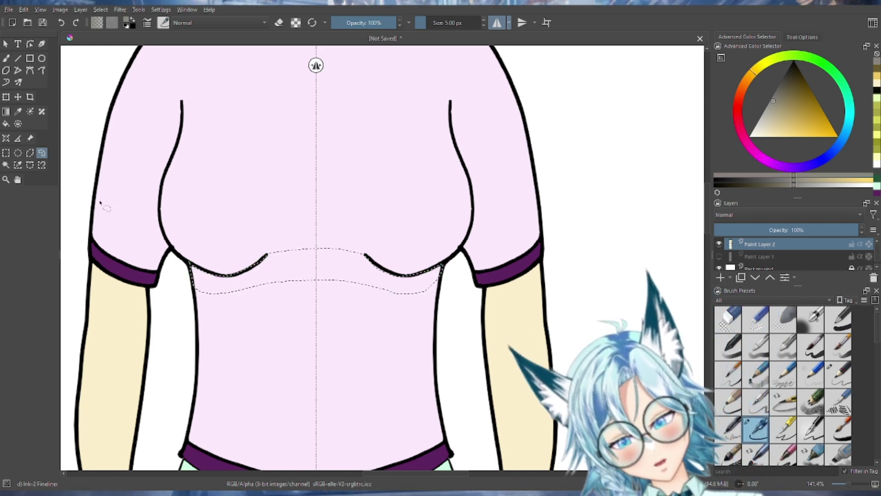
# Shade the selected area under the bust with a grey gradient at 48% opacity fading downward
pyautogui.click(7, 114)
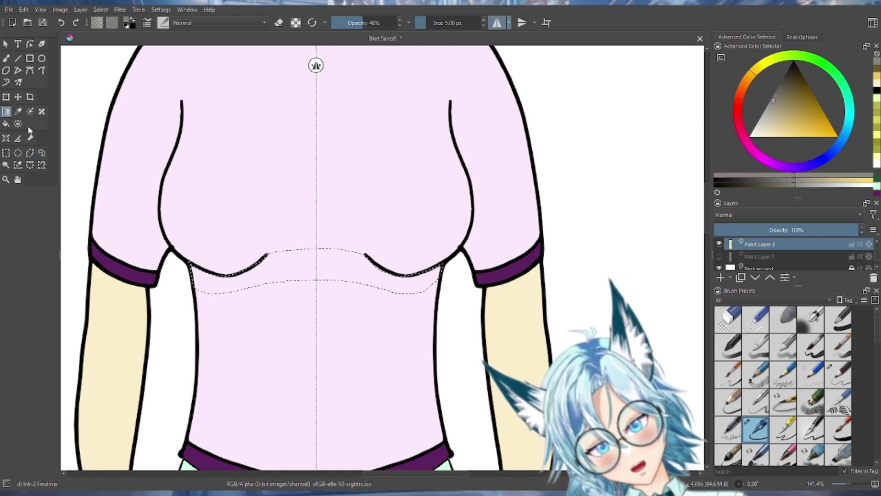
pyautogui.moveTo(322, 248); pyautogui.dragTo(317, 281)
pyautogui.hotkey('ctrl', '-')
pyautogui.hotkey('ctrl', '-')
pyautogui.hotkey('ctrl', '-')
pyautogui.press('-')
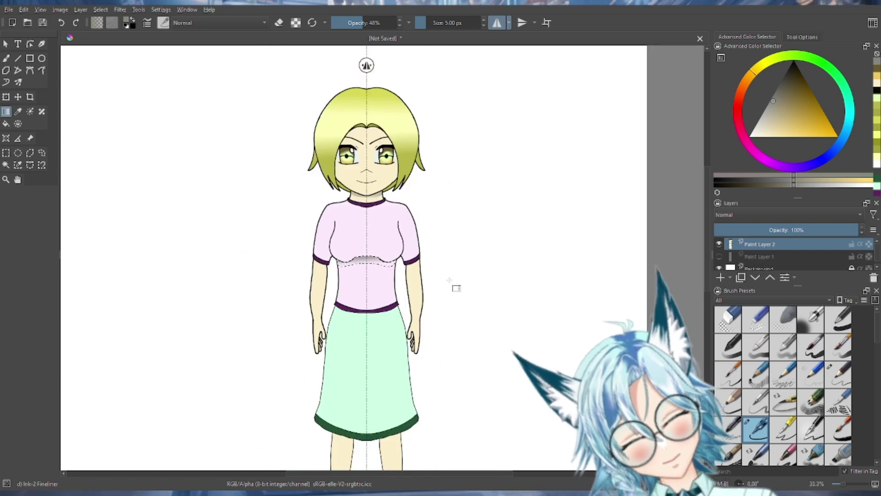
# Outline a freehand shadow band on the upper skirt that follows the curve of the shirt's purple hem
pyautogui.moveTo(464, 340); pyautogui.dragTo(450, 296)
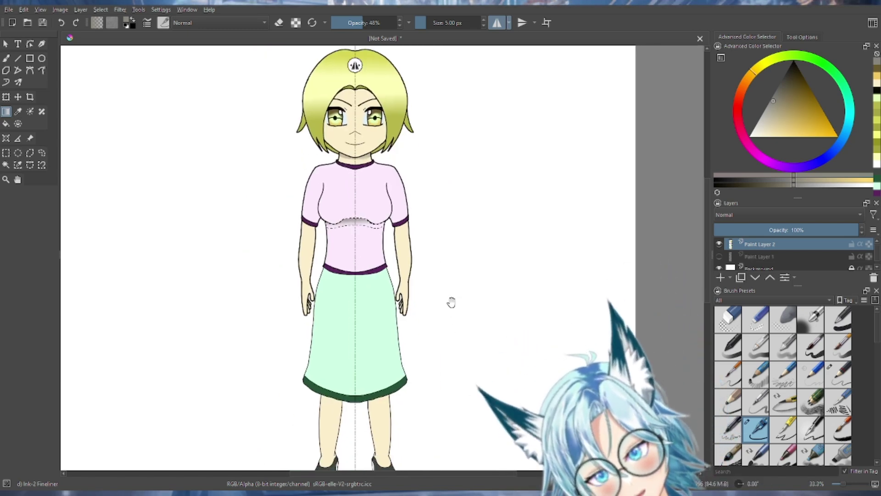
pyautogui.press('+')
pyautogui.press('+')
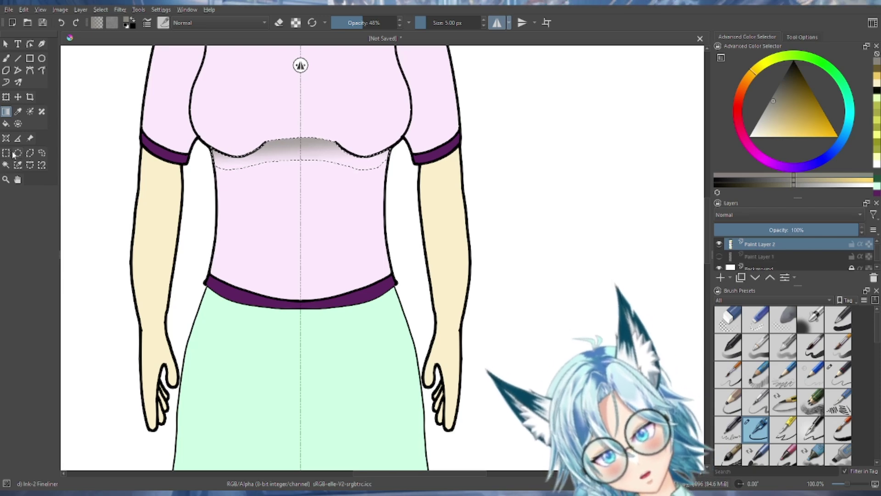
pyautogui.click(42, 153)
pyautogui.press('+')
pyautogui.press('+')
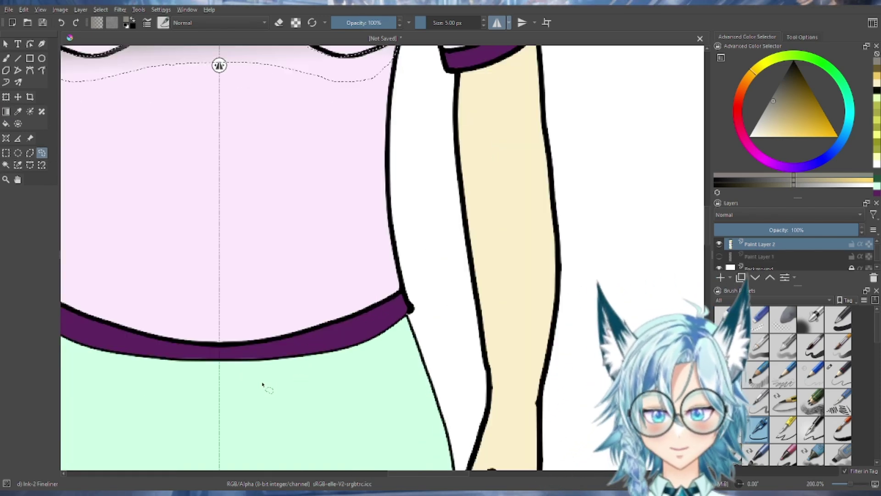
pyautogui.press('-')
pyautogui.moveTo(129, 313)
pyautogui.mouseDown()
pyautogui.moveTo(249, 354)
pyautogui.moveTo(310, 352)
pyautogui.mouseUp()
pyautogui.hotkey('ctrl', 'z')
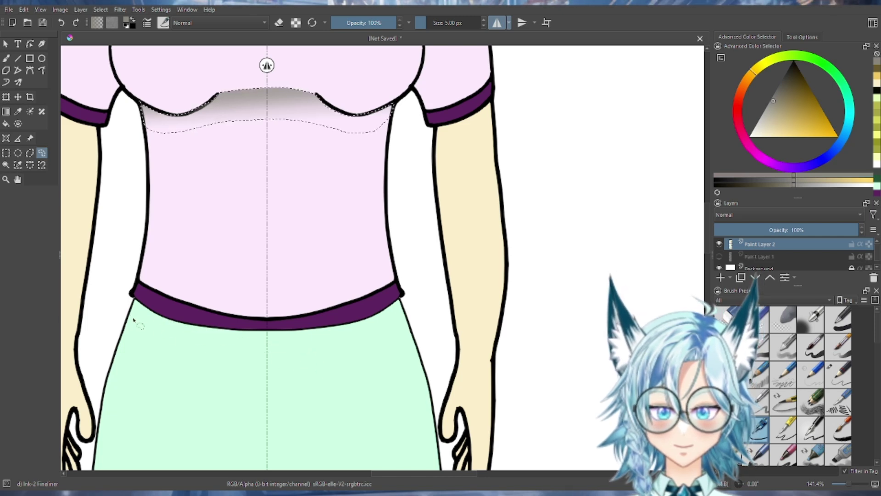
pyautogui.moveTo(132, 316)
pyautogui.mouseDown()
pyautogui.moveTo(212, 346)
pyautogui.moveTo(317, 349)
pyautogui.moveTo(390, 327)
pyautogui.moveTo(405, 314)
pyautogui.moveTo(400, 297)
pyautogui.moveTo(376, 332)
pyautogui.mouseUp()
pyautogui.hotkey('ctrl', 'z')
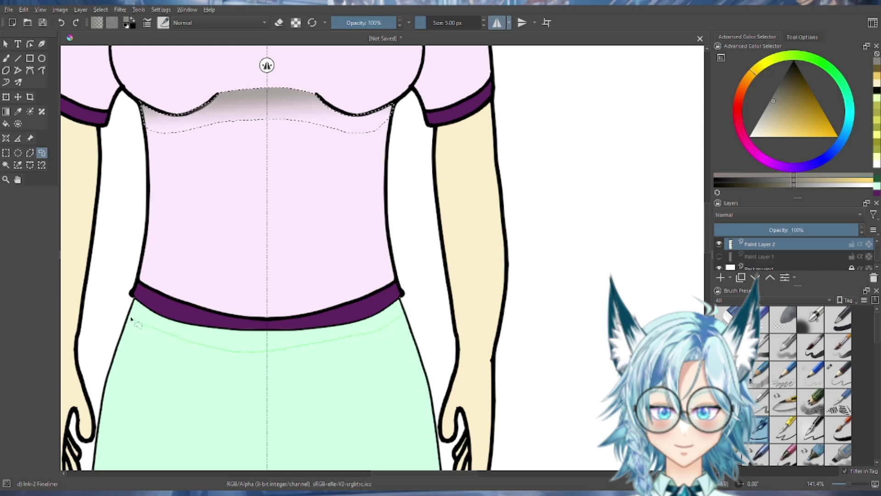
pyautogui.moveTo(136, 301)
pyautogui.mouseDown()
pyautogui.moveTo(206, 330)
pyautogui.moveTo(307, 329)
pyautogui.mouseUp()
pyautogui.moveTo(391, 307); pyautogui.dragTo(400, 294)
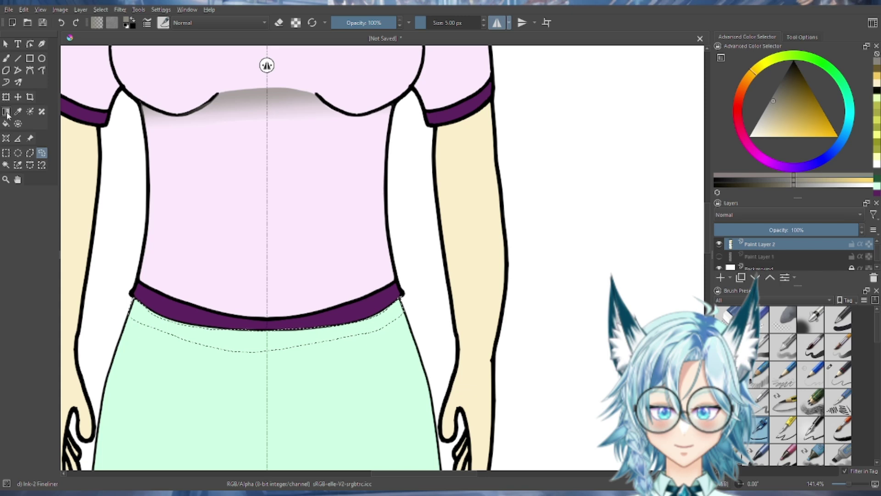
# Shade the selected band of the skirt below the shirt hem with a grey gradient at 48% opacity
pyautogui.moveTo(279, 330); pyautogui.dragTo(282, 324)
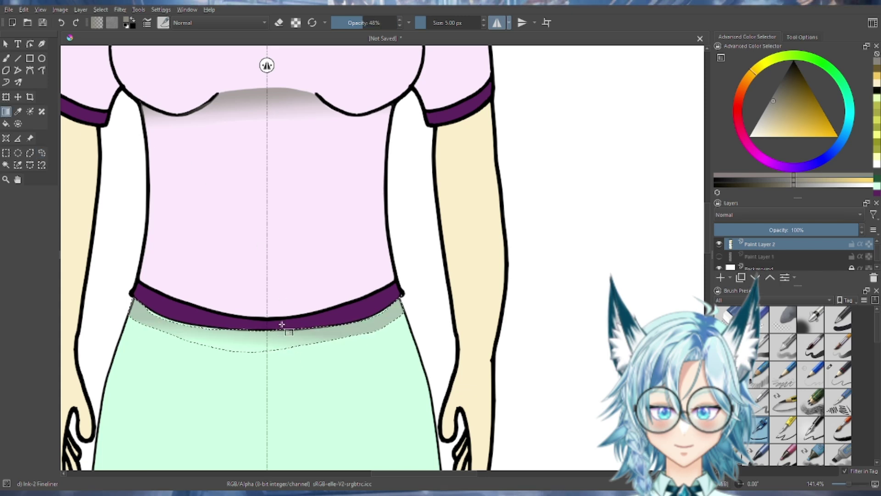
pyautogui.scroll(-3, 282, 324)
pyautogui.scroll(1, 459, 280)
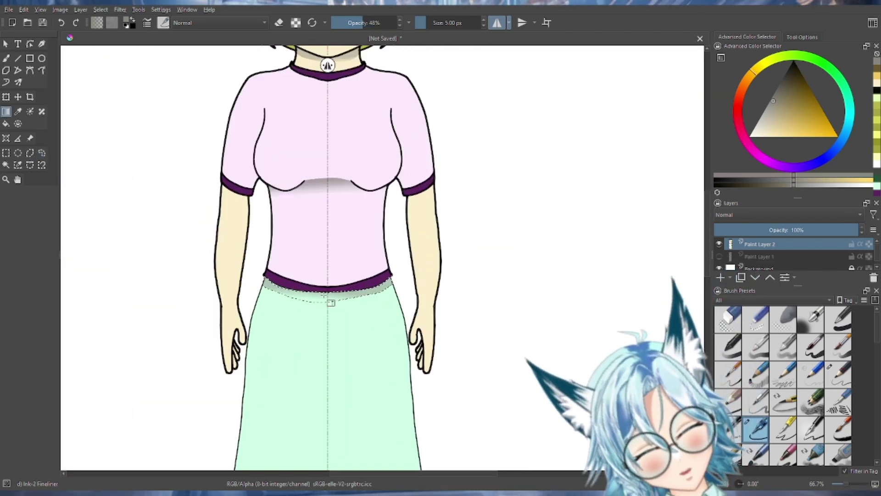
# Turn off horizontal mirroring and switch to the freehand selection tool
pyautogui.scroll(-3, 350, 289)
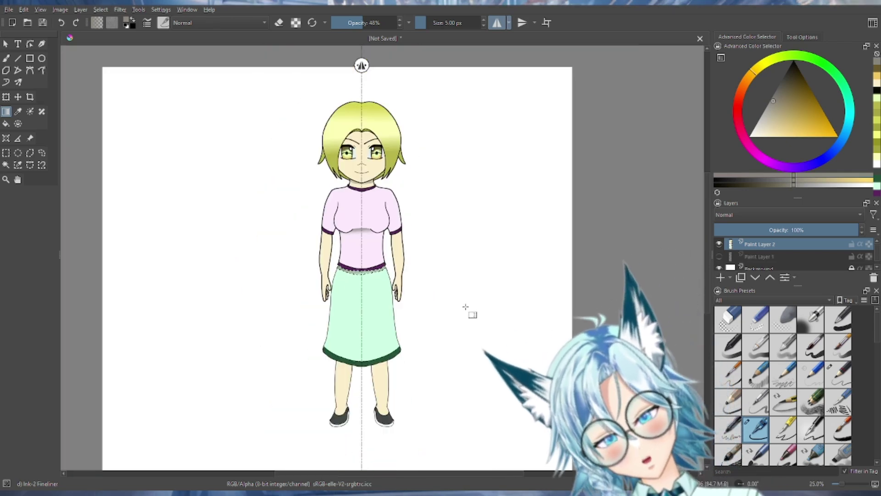
pyautogui.click(497, 22)
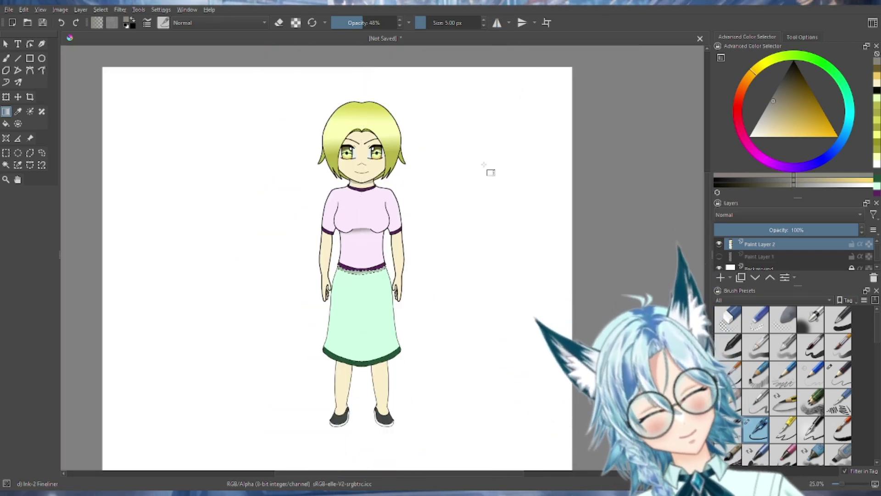
pyautogui.click(42, 153)
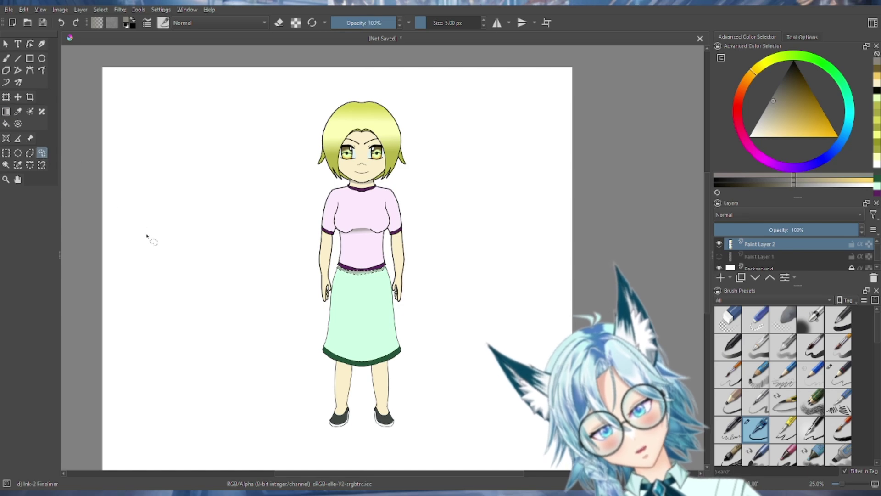